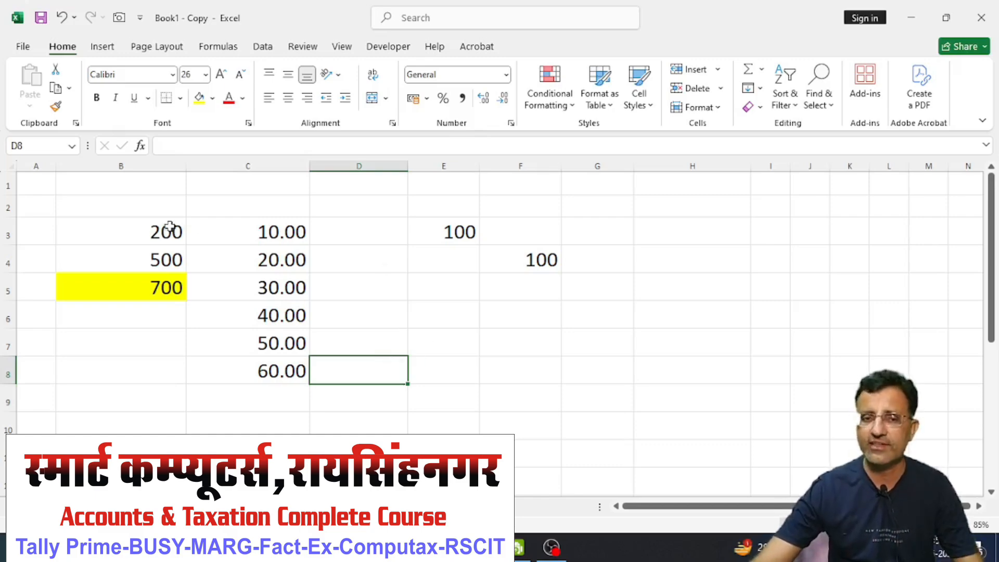
Step: Set cell B3 to 1000 and cell B4 to 20
left_click(118, 233)
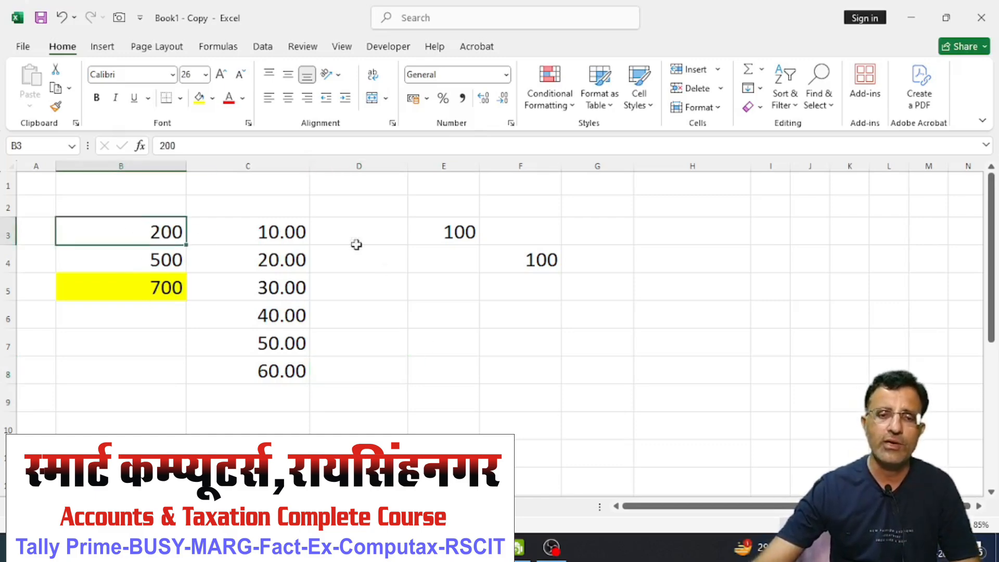
type("1000")
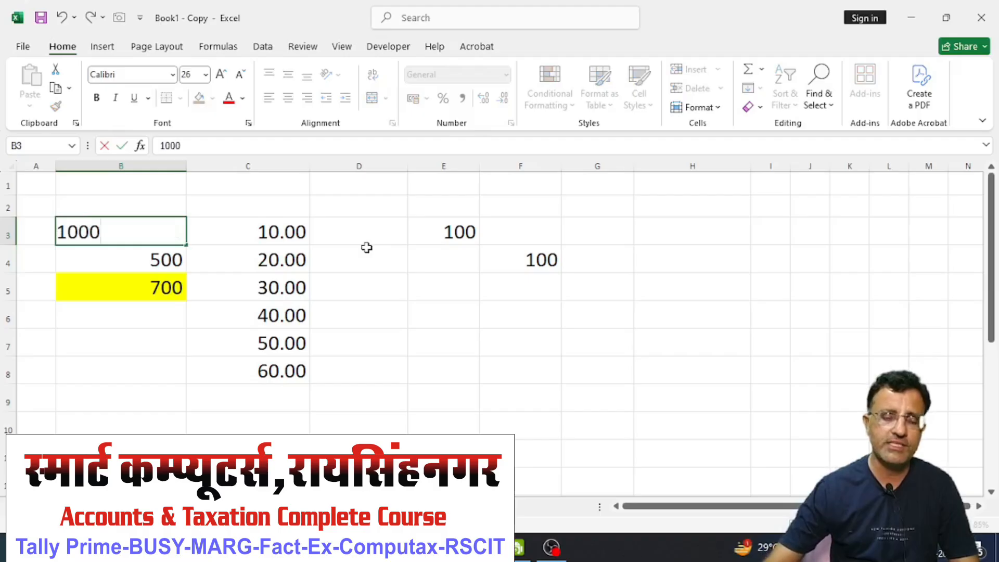
key("Return")
left_click(173, 284)
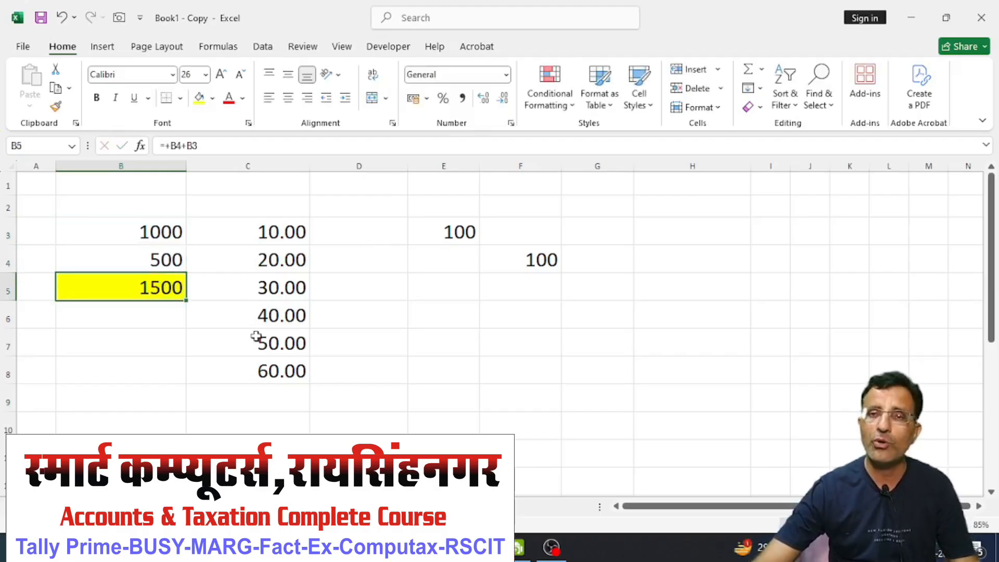
left_click(148, 258)
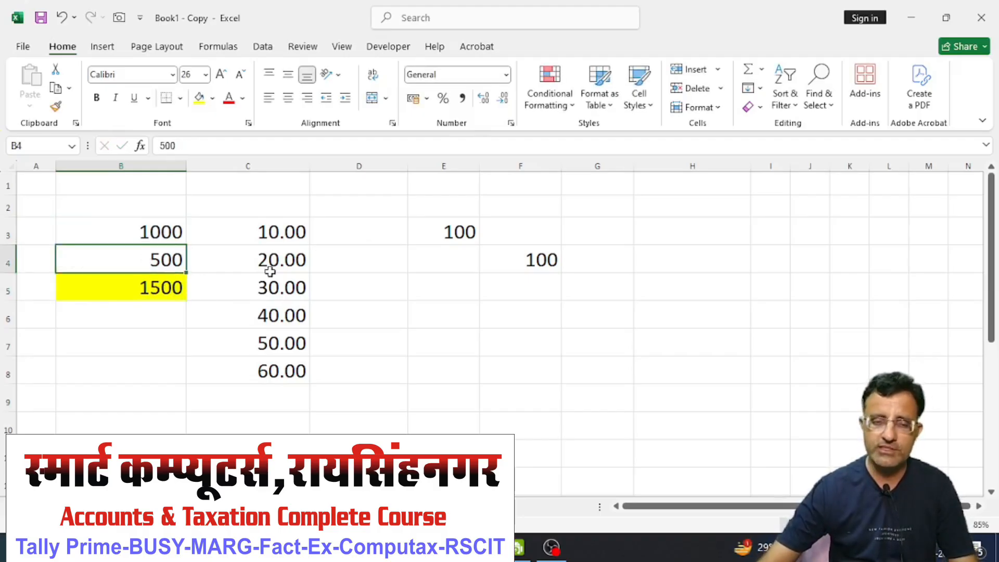
type("20")
key("Return")
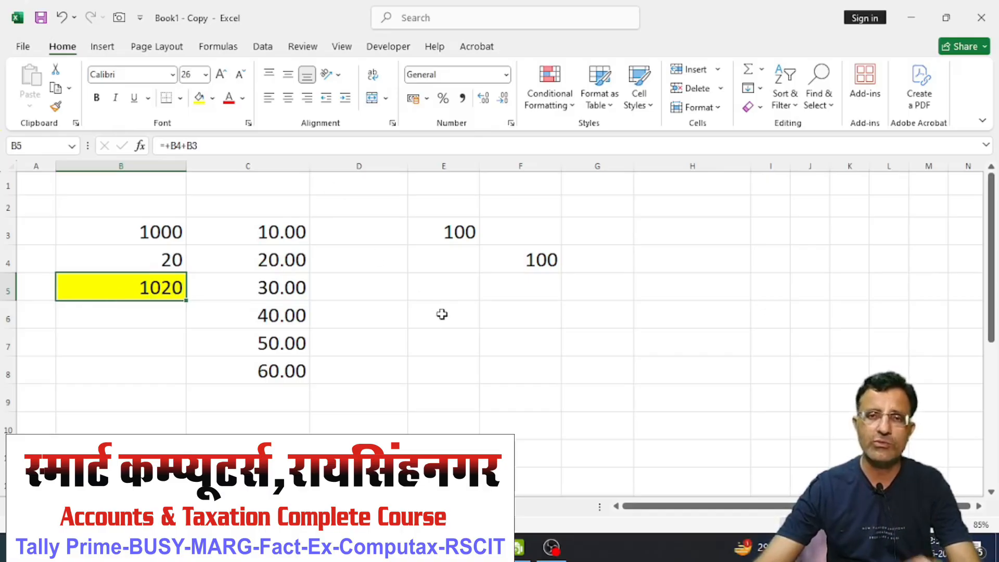
Step: Narrow column D and widen it back to about its original width, and slightly reduce the height of row 2
left_click(449, 342)
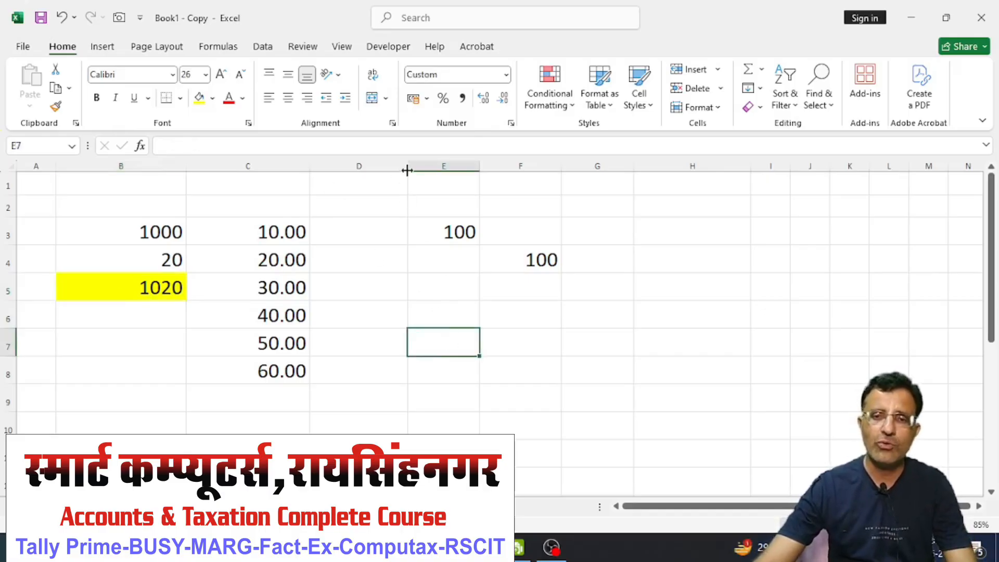
left_click_drag(407, 171, 373, 170)
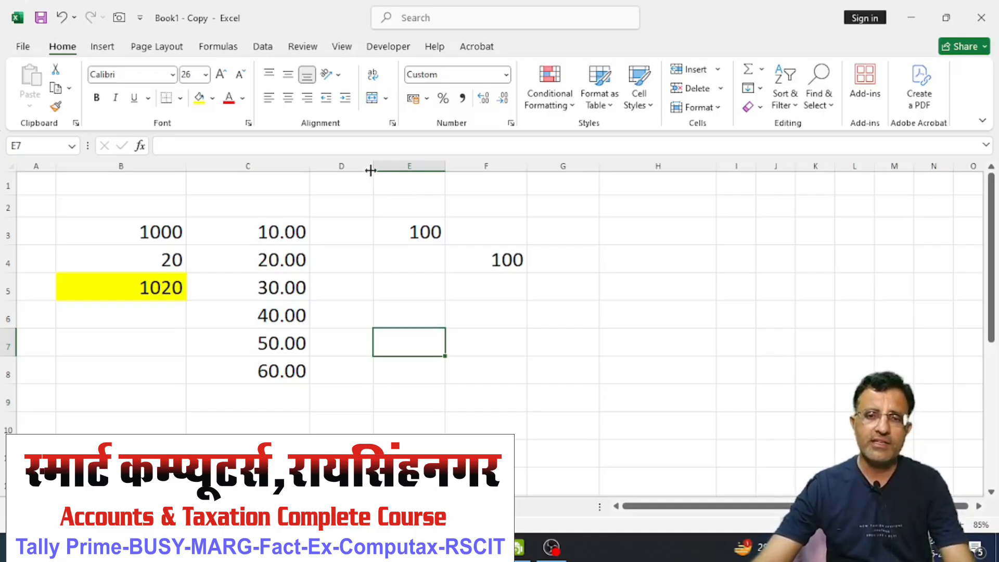
left_click_drag(371, 170, 406, 170)
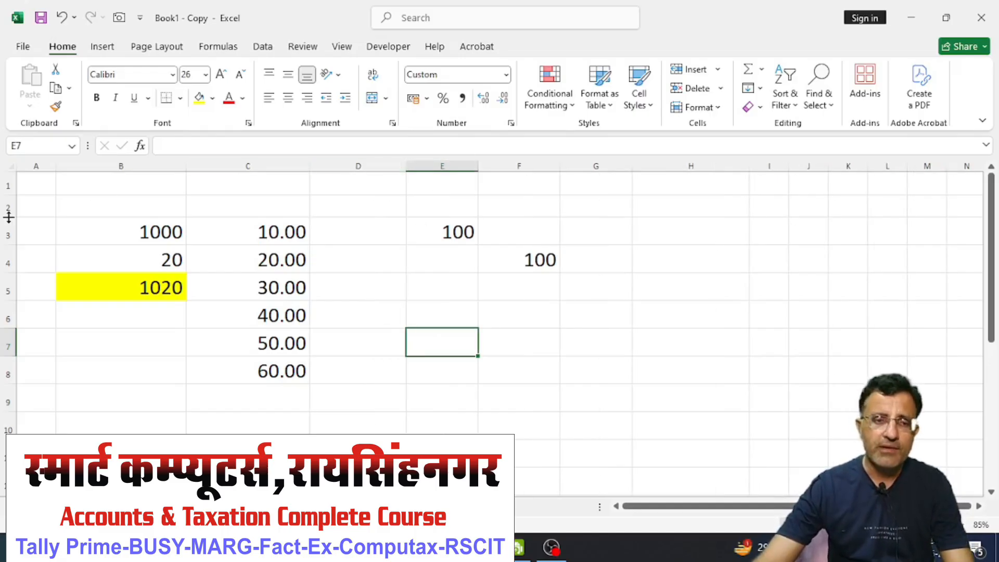
left_click_drag(8, 217, 11, 210)
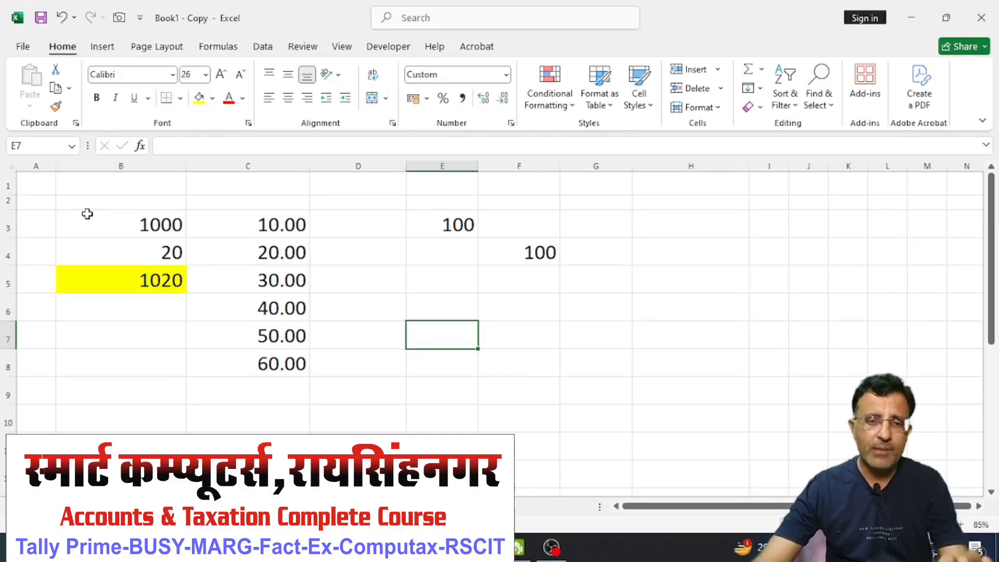
Step: Highlight the ranges B3:H3, B3:G8 and C3:C10 one after another to examine rows and columns of data
left_click_drag(87, 214, 658, 221)
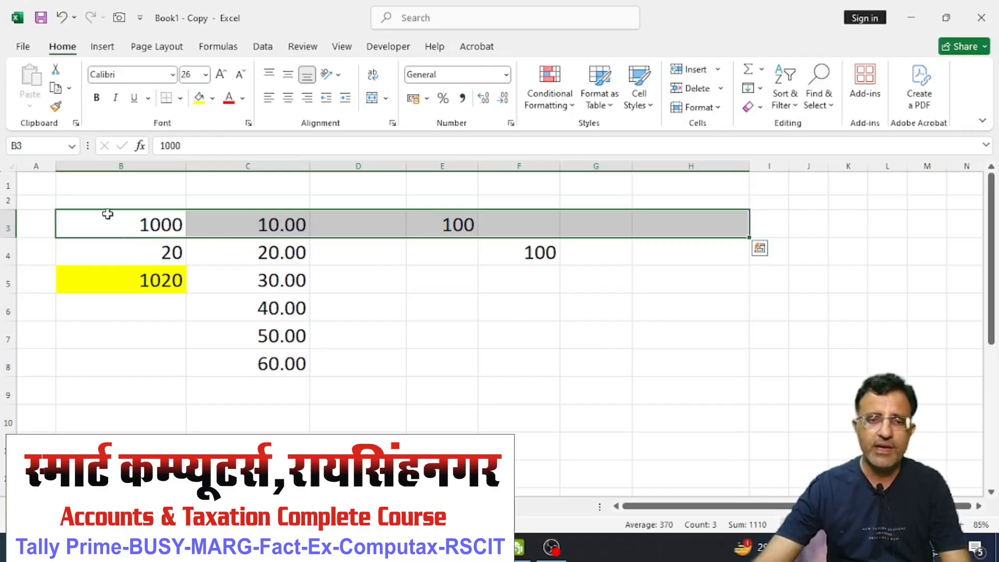
left_click_drag(107, 214, 620, 368)
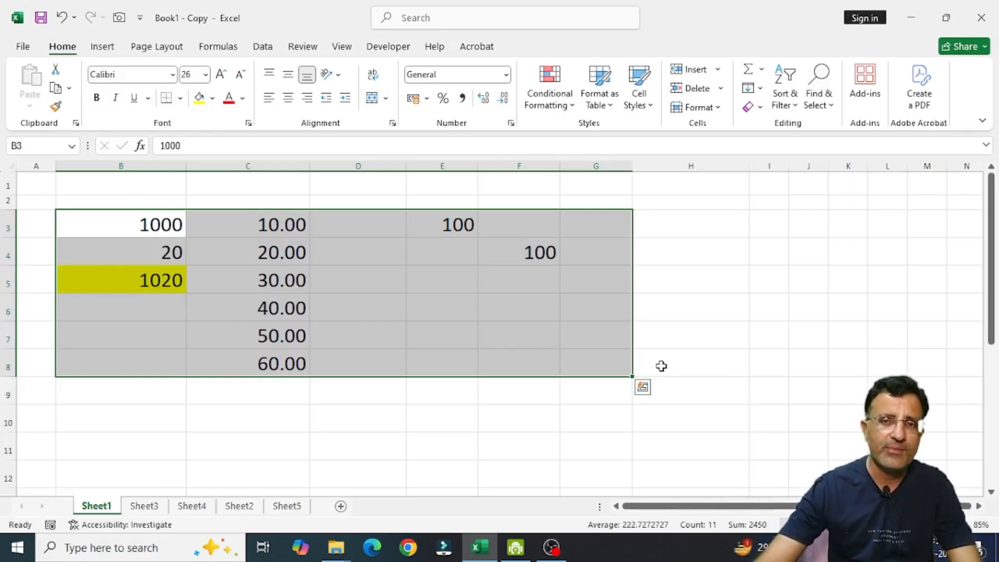
left_click(388, 303)
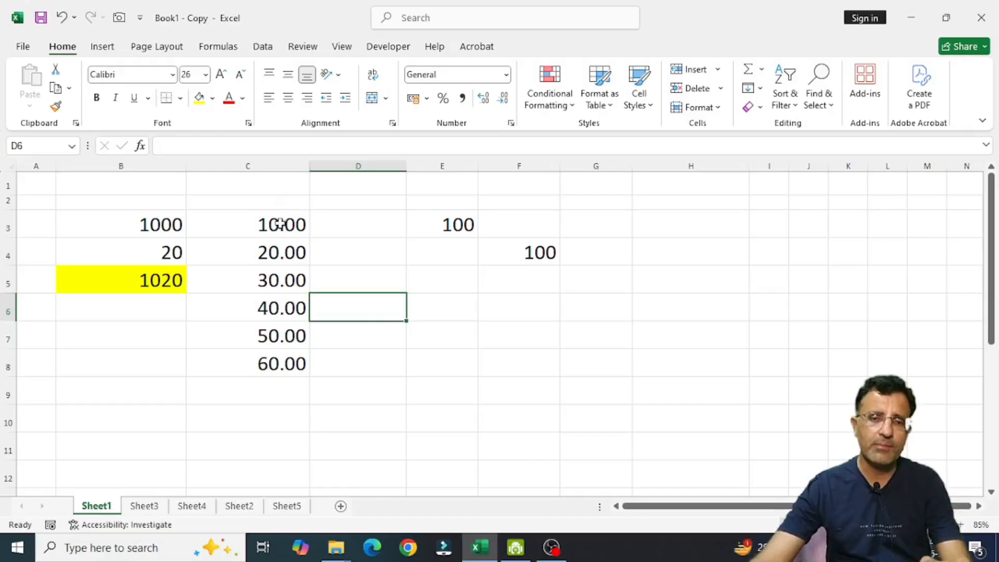
left_click_drag(280, 223, 268, 422)
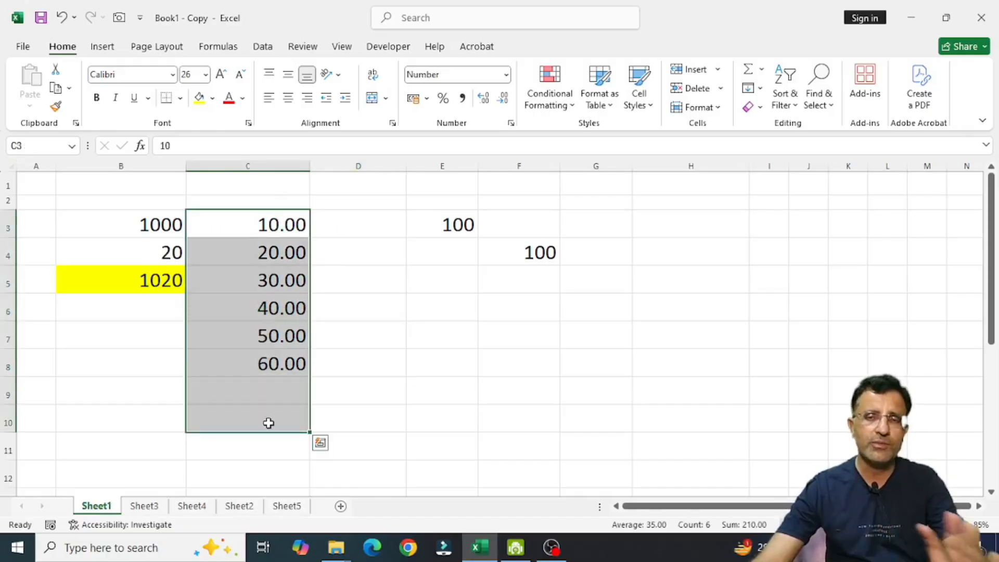
left_click(524, 359)
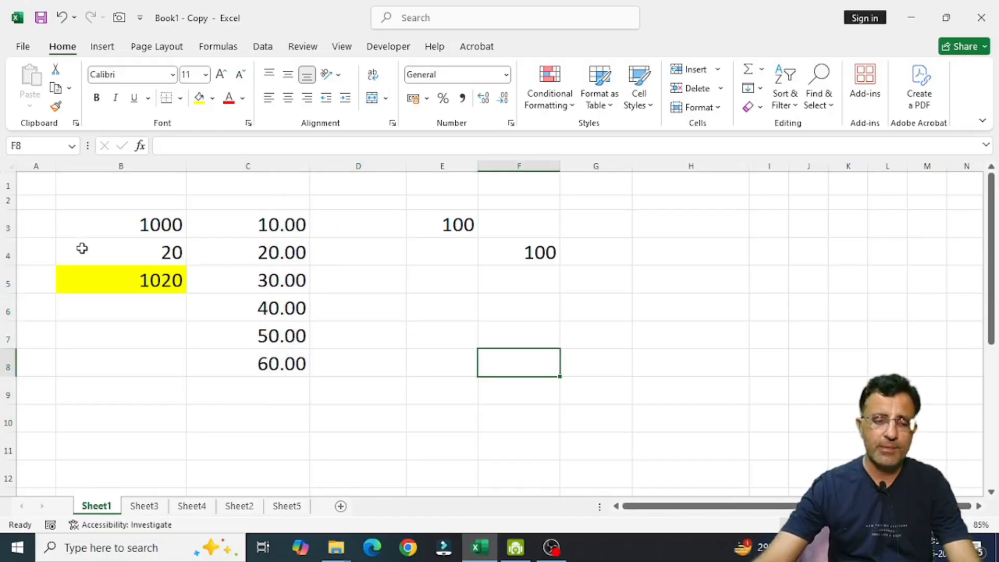
Step: Clear the formula from the yellow cell B5 and set cell B3 to 10
left_click(140, 279)
key("Delete")
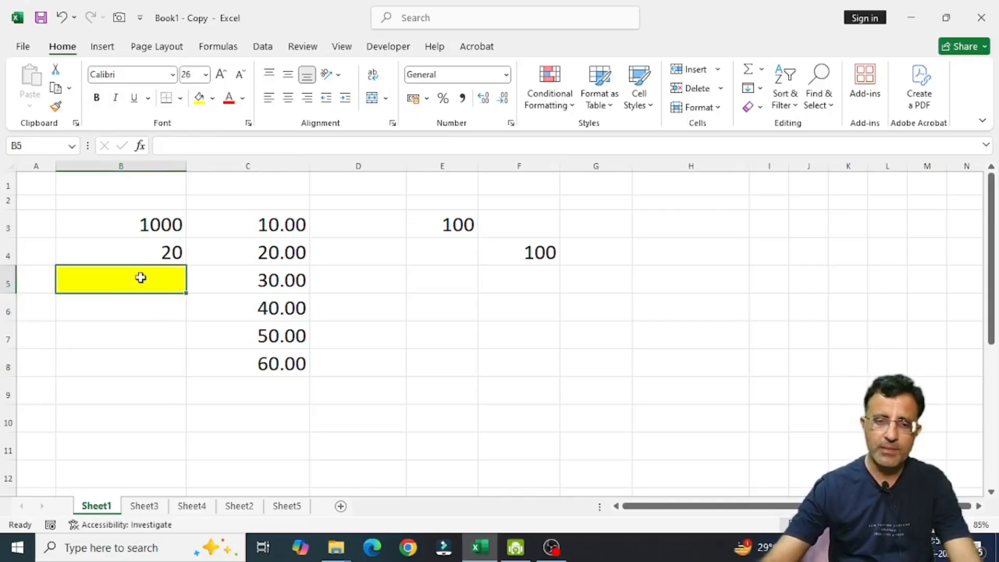
left_click(164, 400)
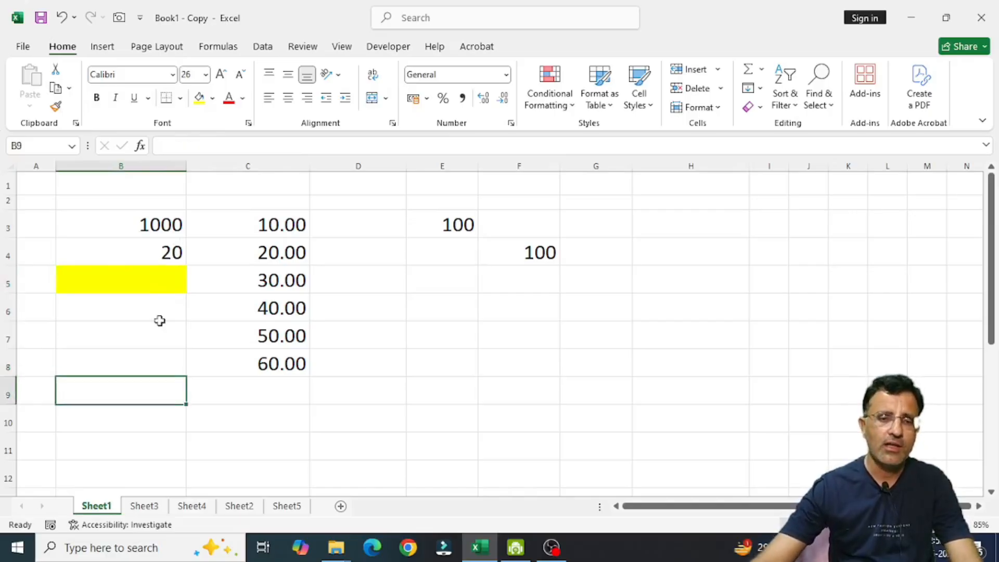
left_click(138, 224)
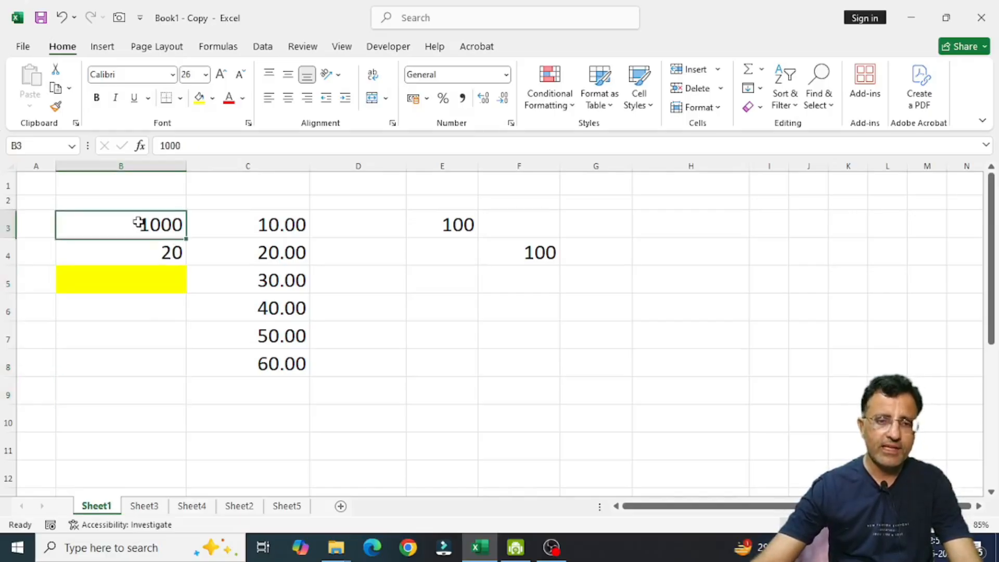
left_click(148, 252)
left_click(147, 224)
type("10")
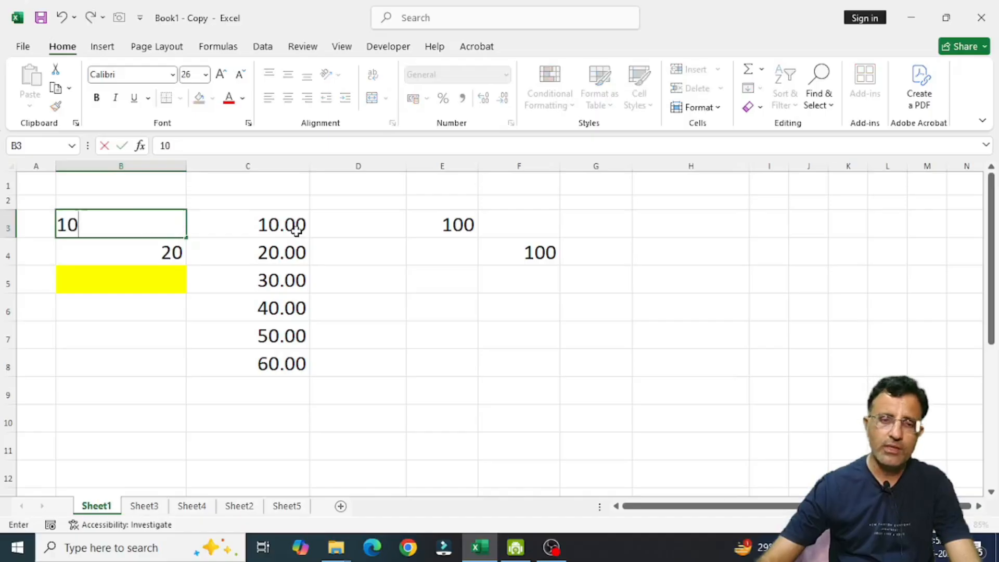
key("Return")
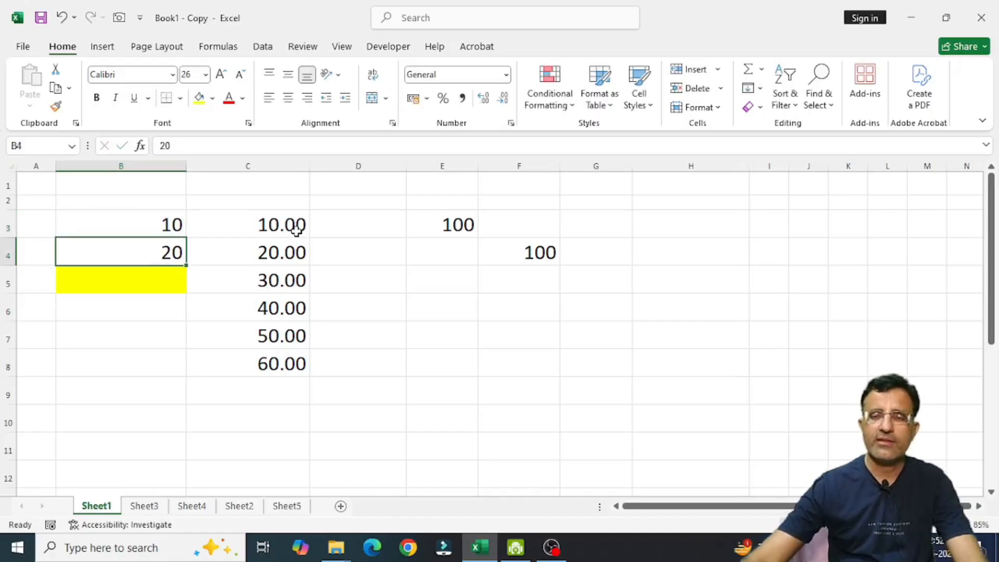
Step: Enter the formula =B4+B3 in the yellow cell B5 to add the two numbers above it
left_click(140, 286)
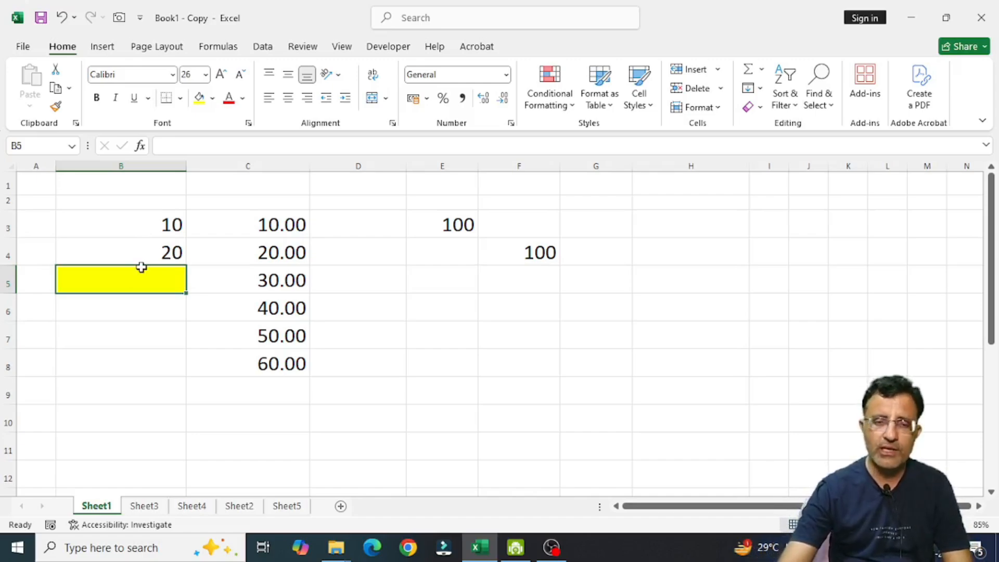
type("=")
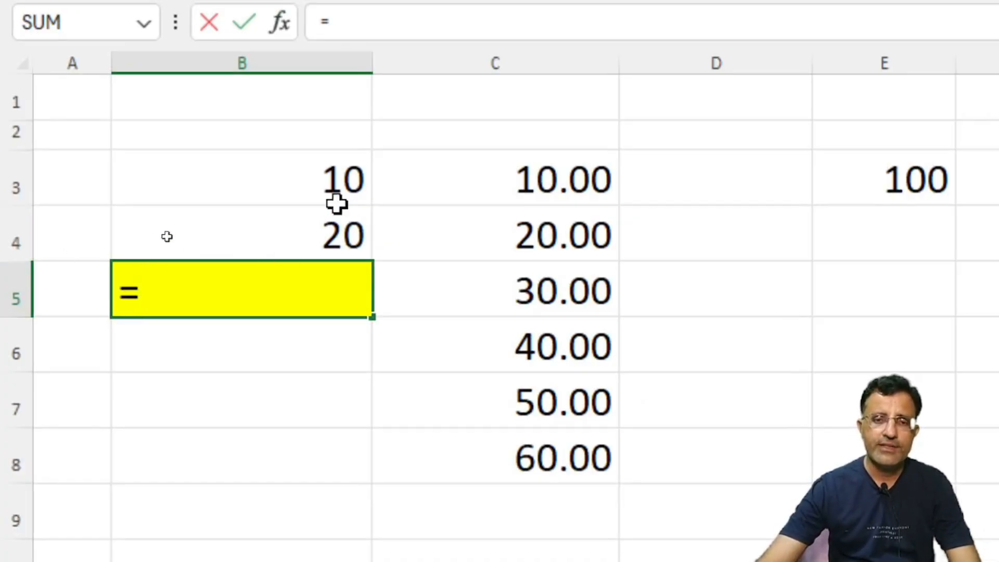
left_click(261, 236)
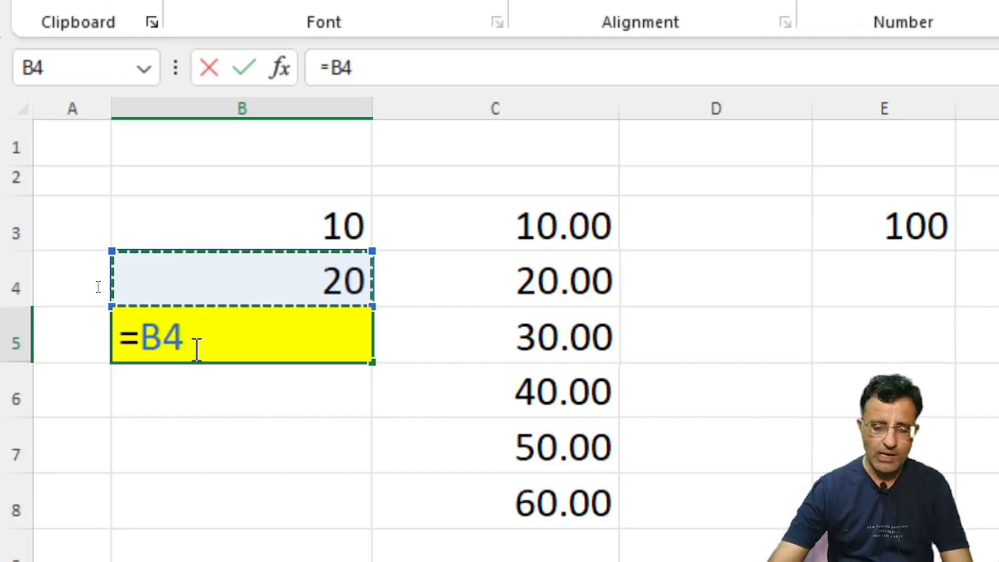
key("BackSpace")
key("BackSpace")
type("b4")
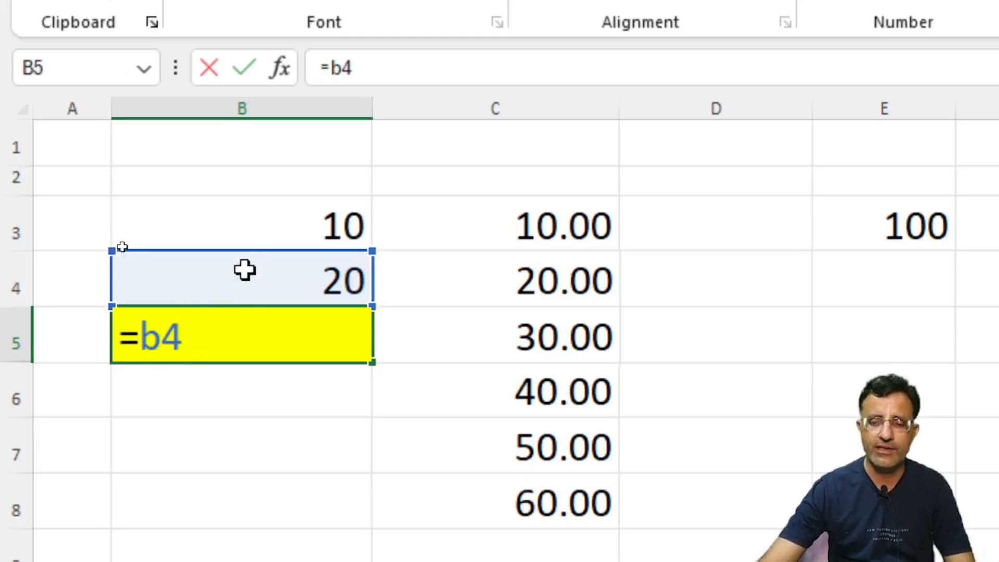
type("+")
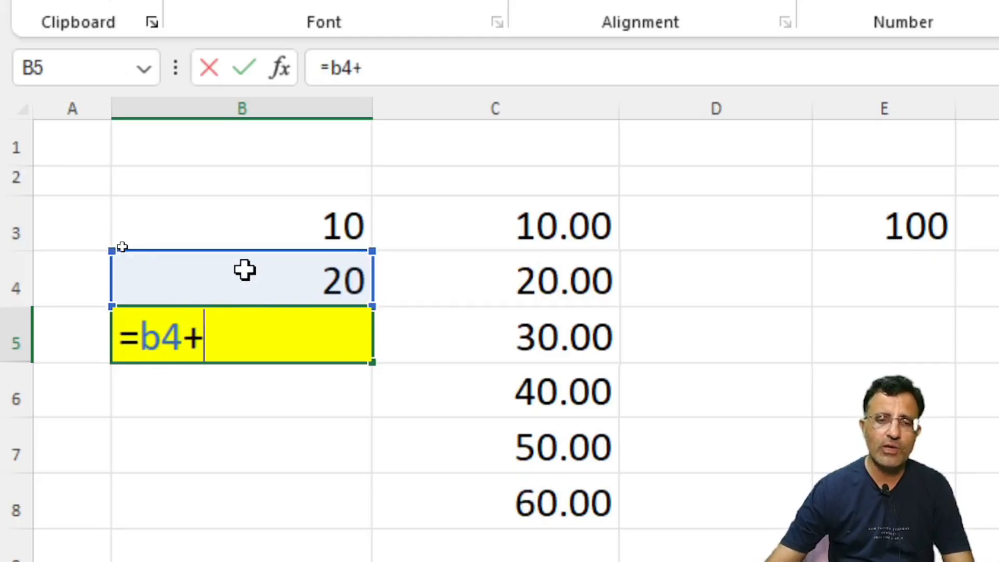
left_click(190, 215)
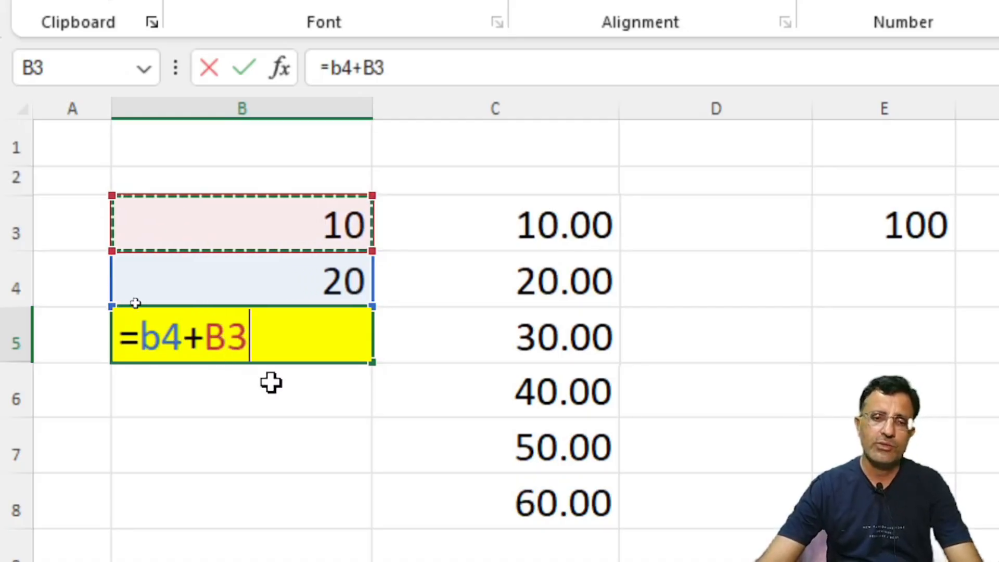
key("Return")
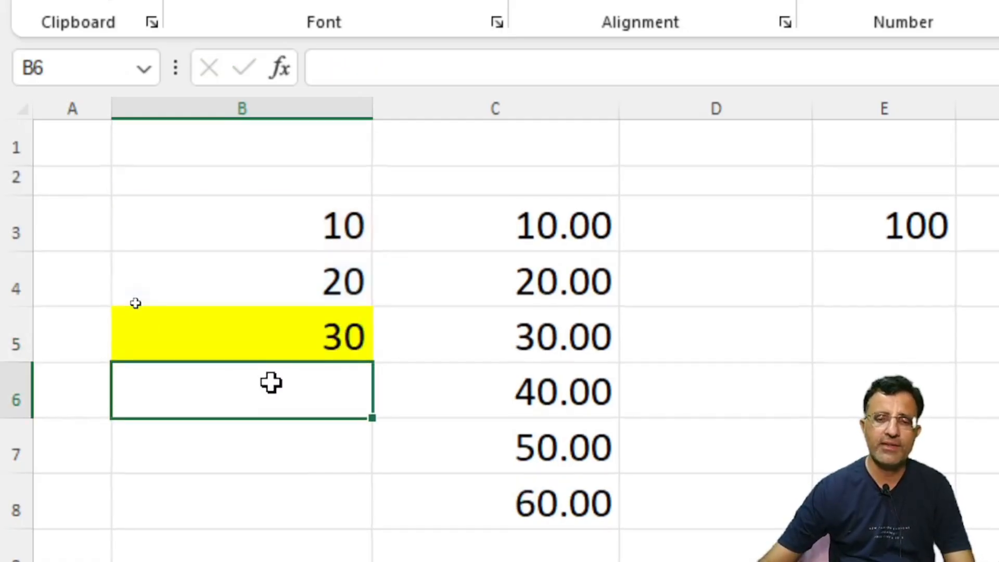
left_click(251, 331)
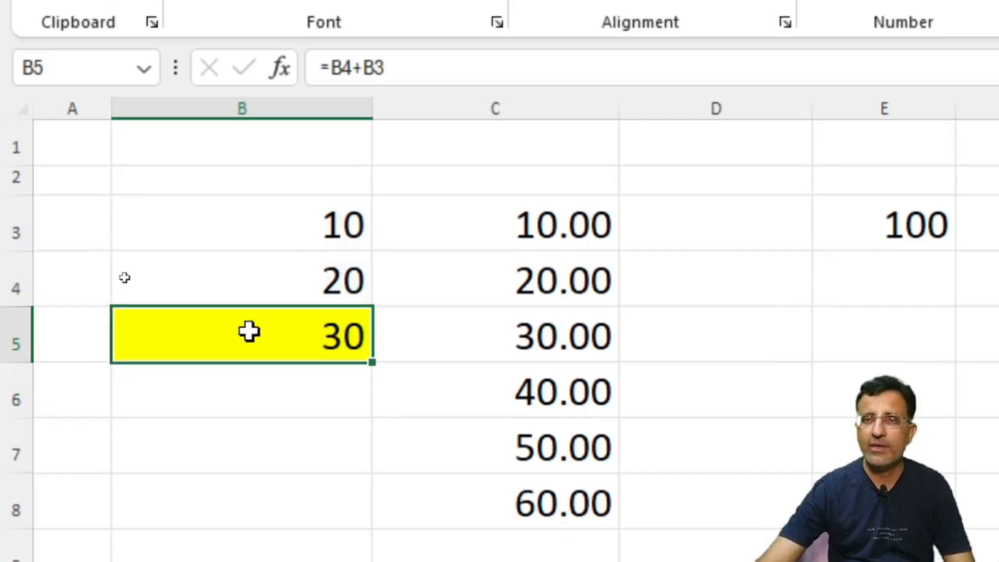
Step: Set cell B3 to 110 to test the addition formula in B5
left_click(276, 204)
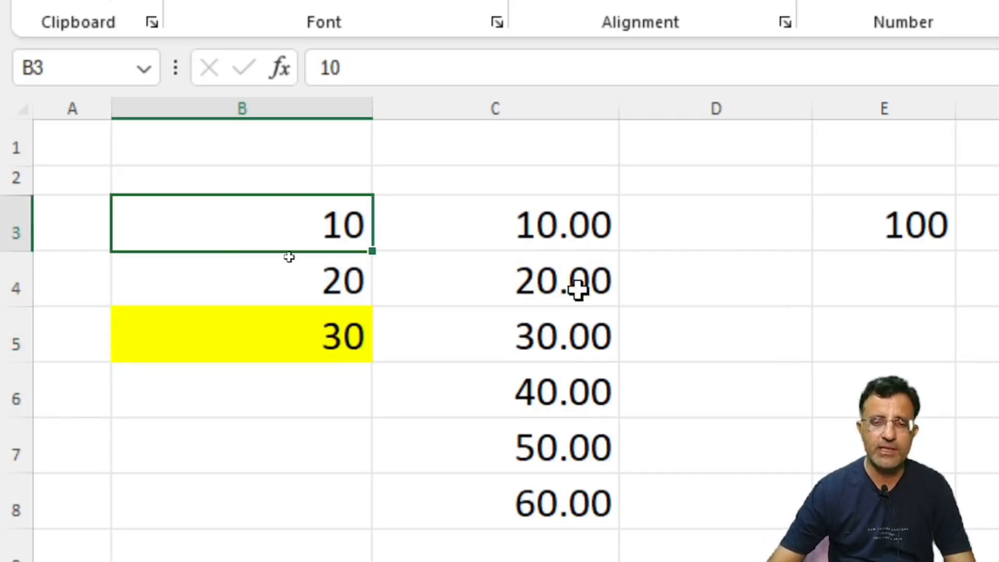
type("110")
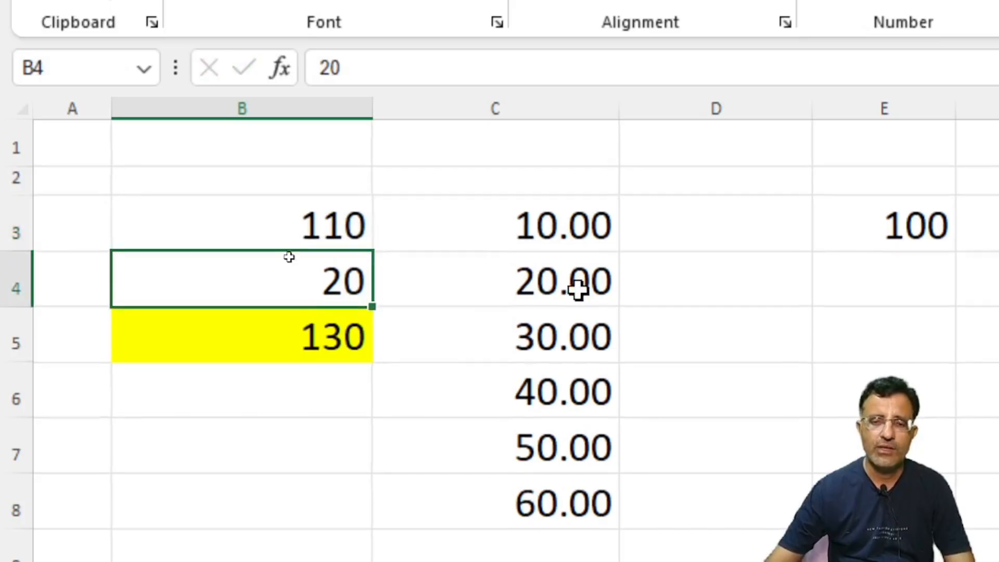
key("Return")
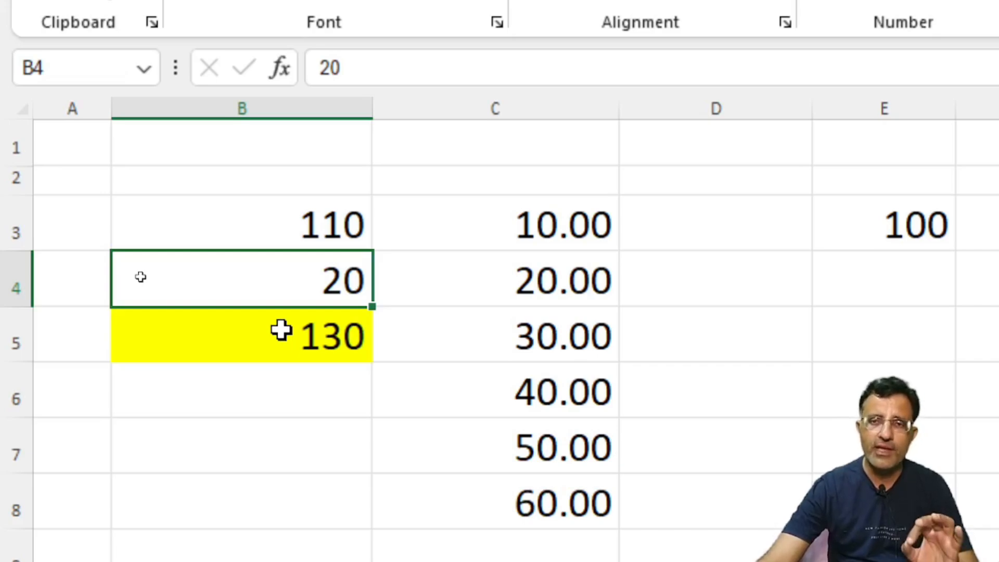
Step: Review the cells used by the B5 formula and set cell B4 to 200
left_click(296, 229)
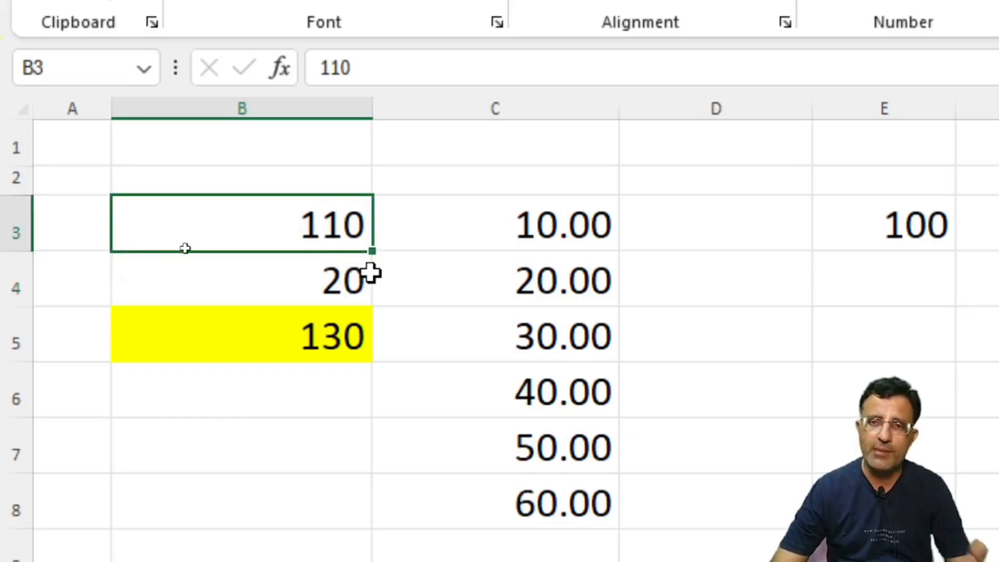
key("Down")
key("Down")
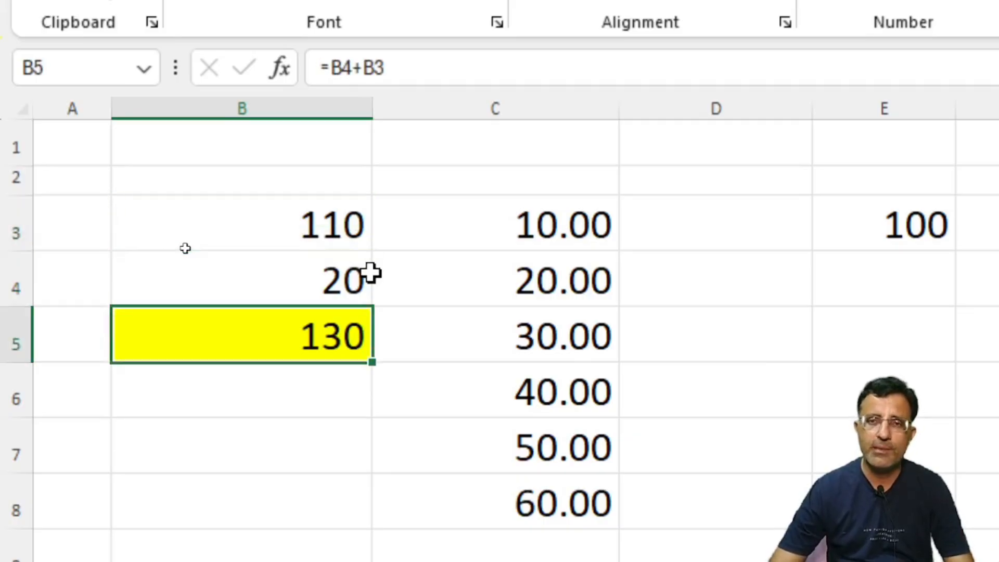
key("Up")
type("200")
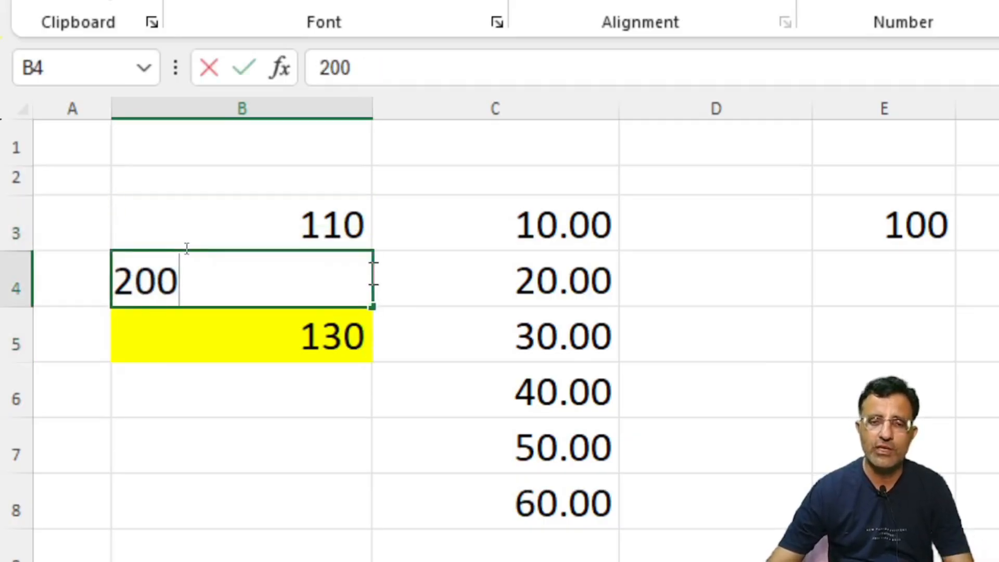
key("Return")
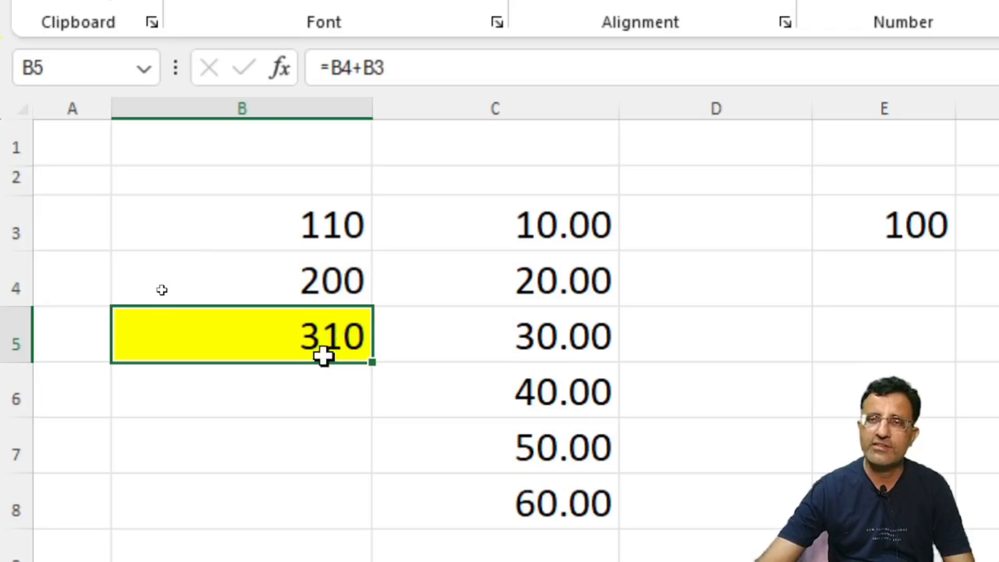
key("Up")
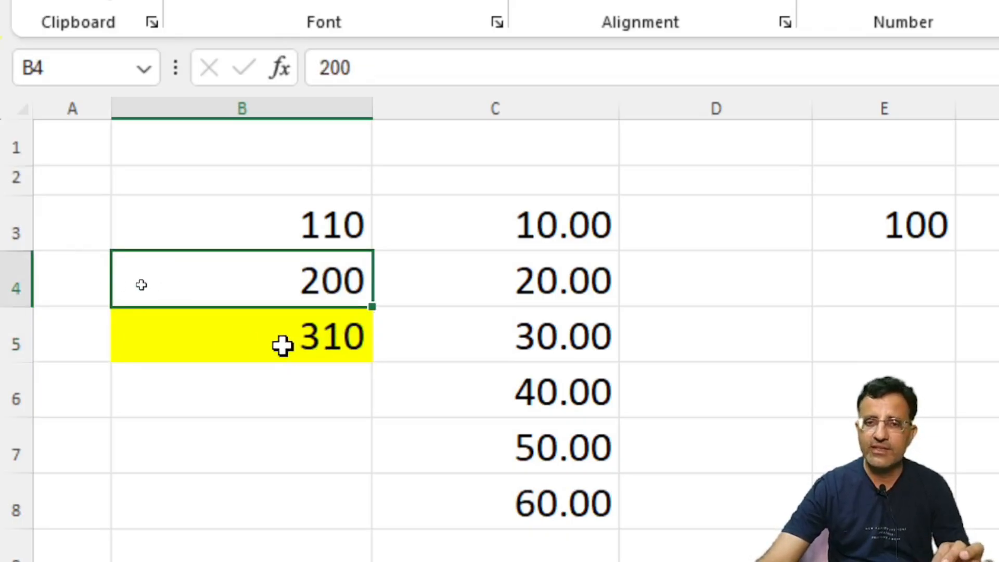
Step: Enter the fixed value 310 in cell B6, directly below the yellow formula cell
left_click(274, 225)
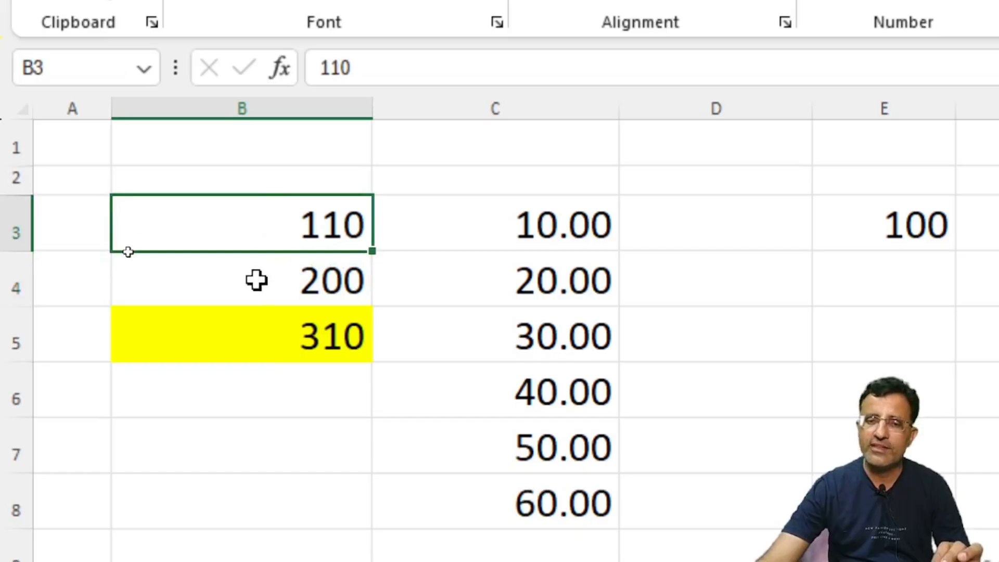
key("Down")
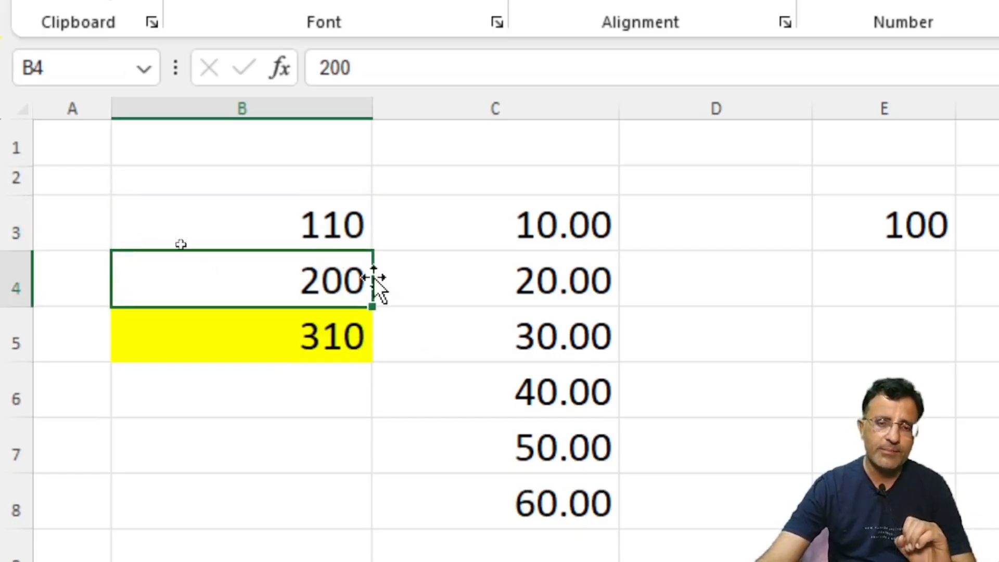
left_click(267, 342)
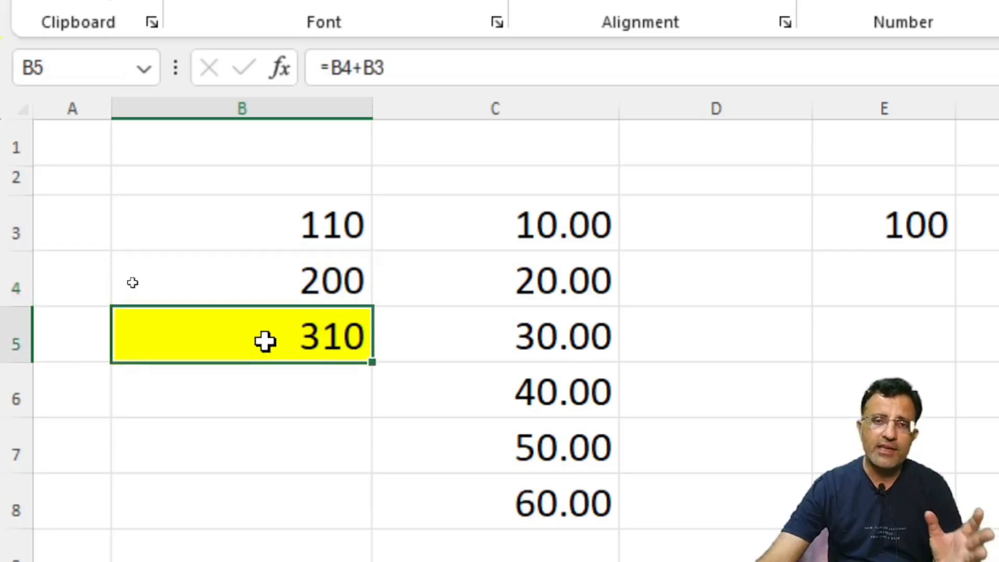
left_click(273, 403)
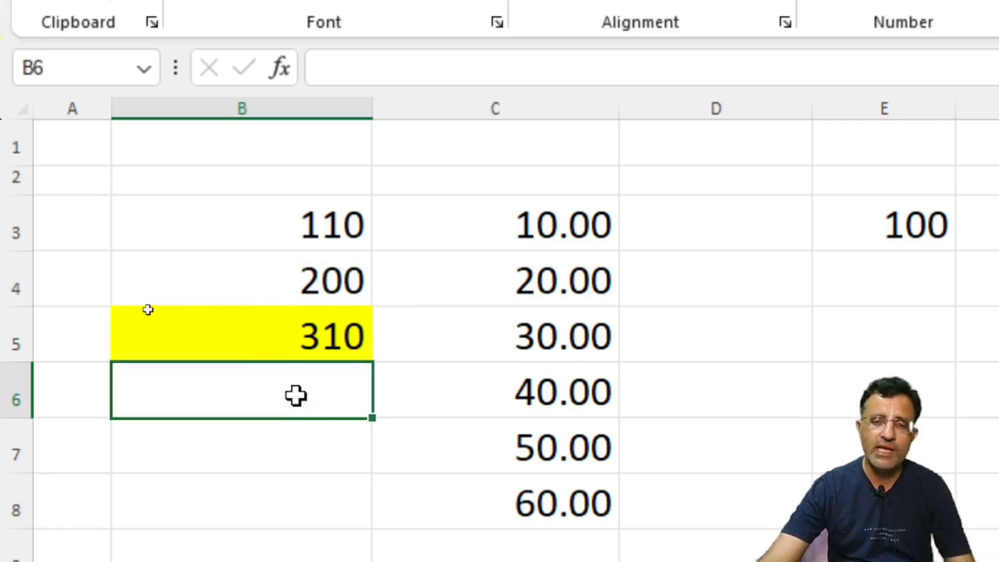
type("310")
key("Return")
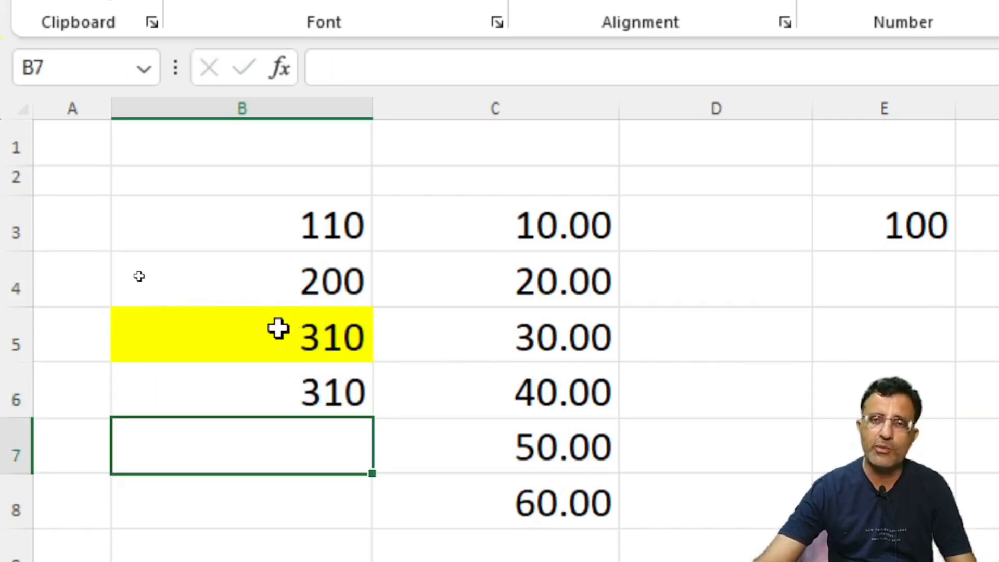
Step: Compare the contents of B6 with the formula in B5 and the cells B4 and B3 it references
left_click(252, 406)
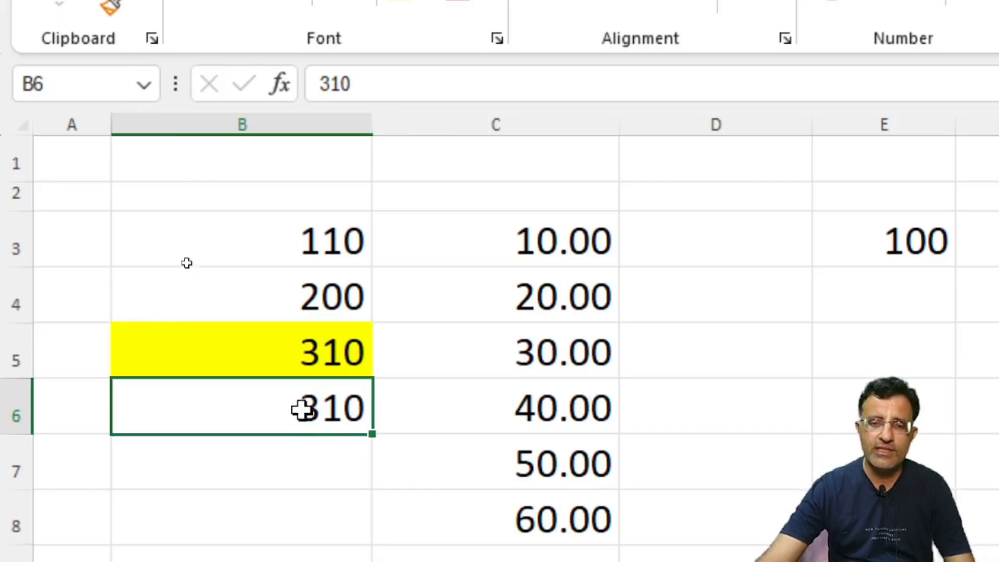
left_click(396, 96)
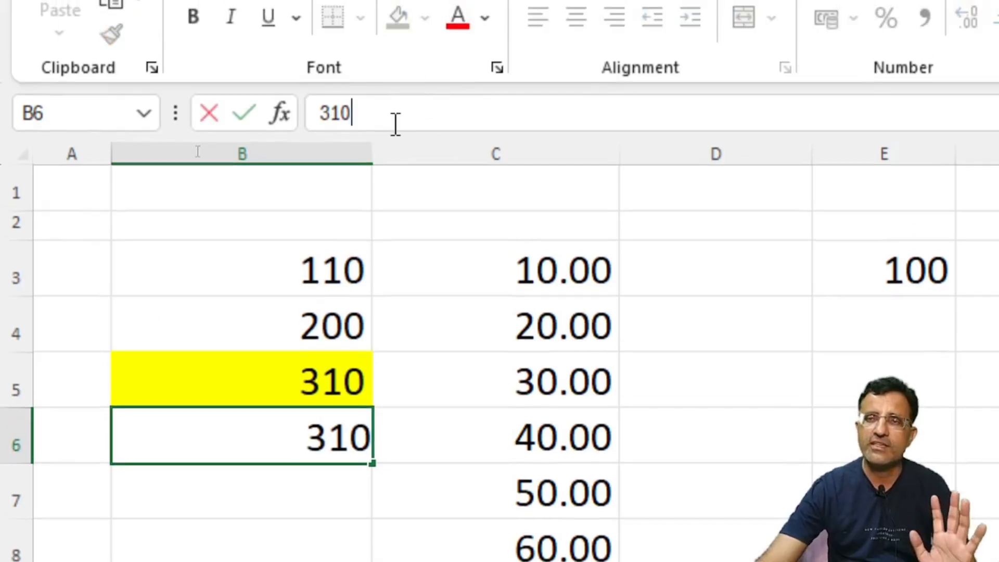
left_click(196, 382)
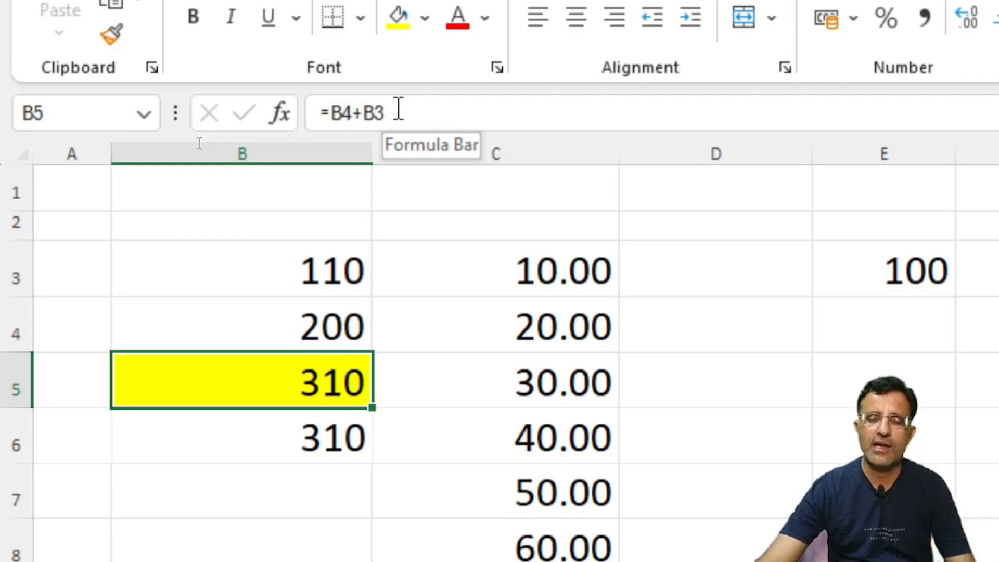
left_click(54, 112)
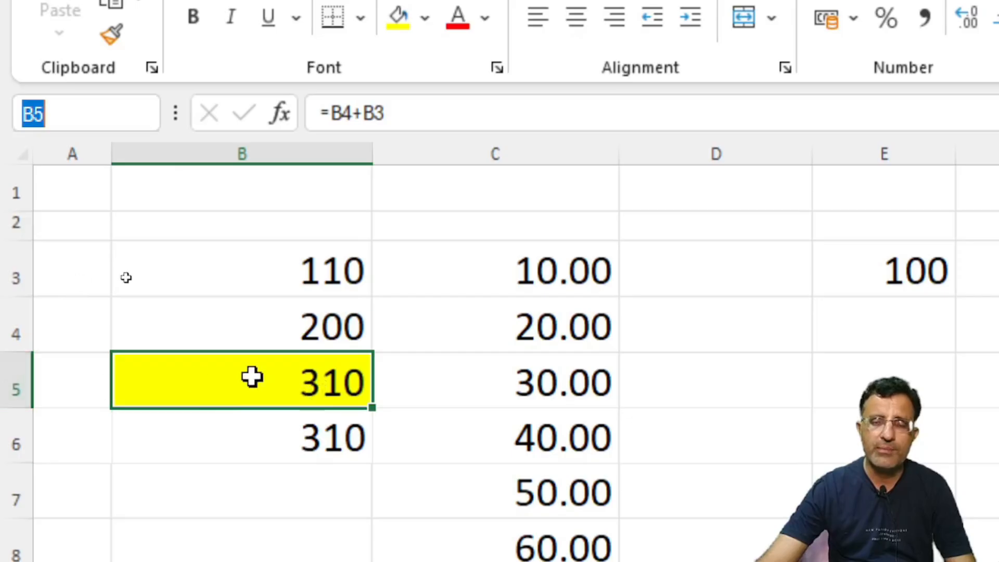
left_click(320, 320)
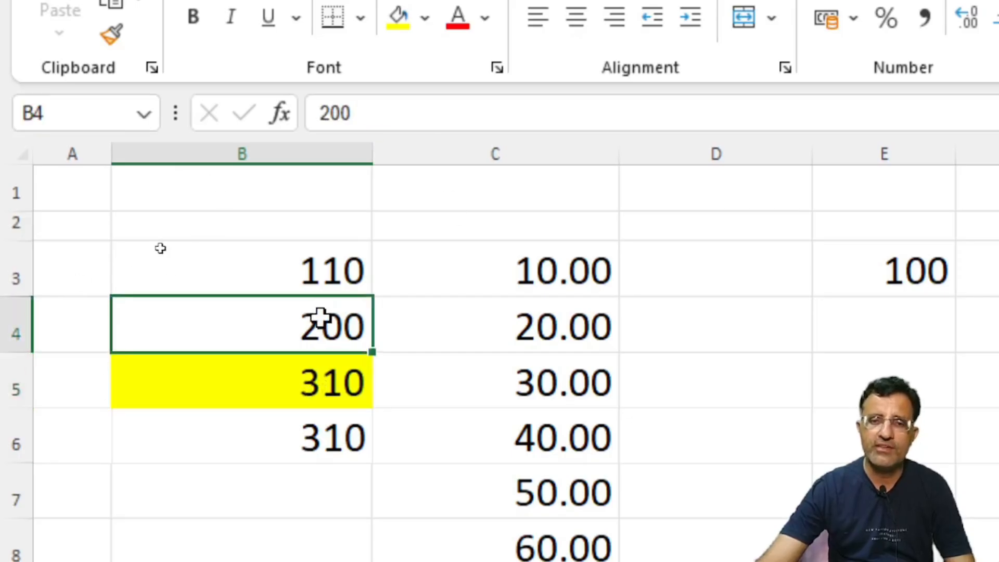
left_click(307, 268)
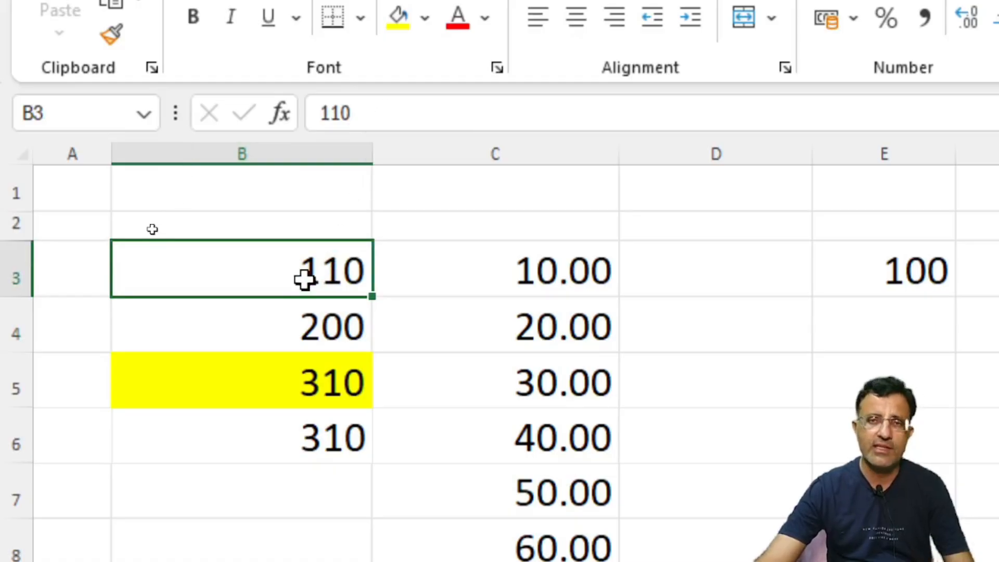
left_click(258, 388)
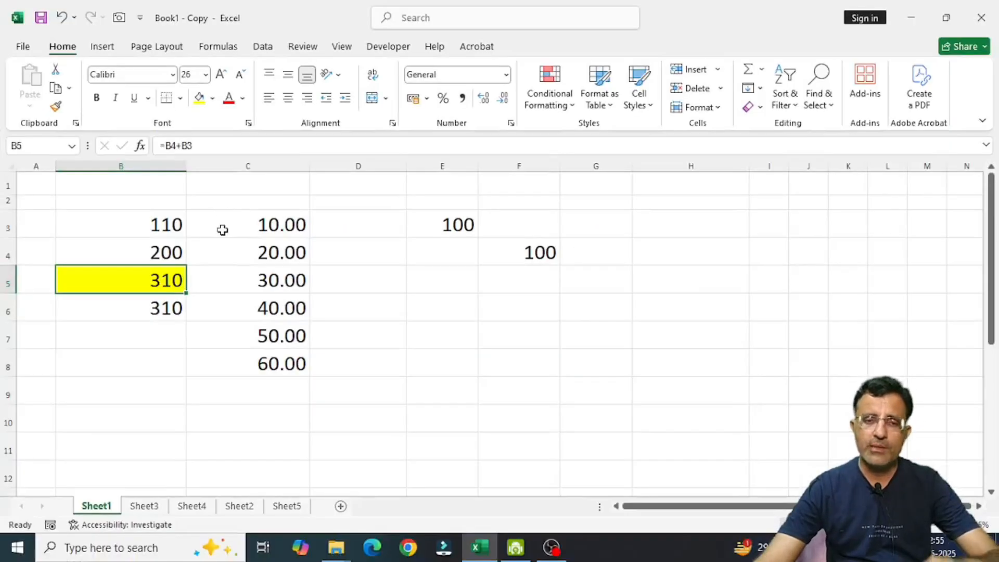
Step: Delete the fixed value from cell B6 and reselect the yellow formula cell B5
left_click(203, 325)
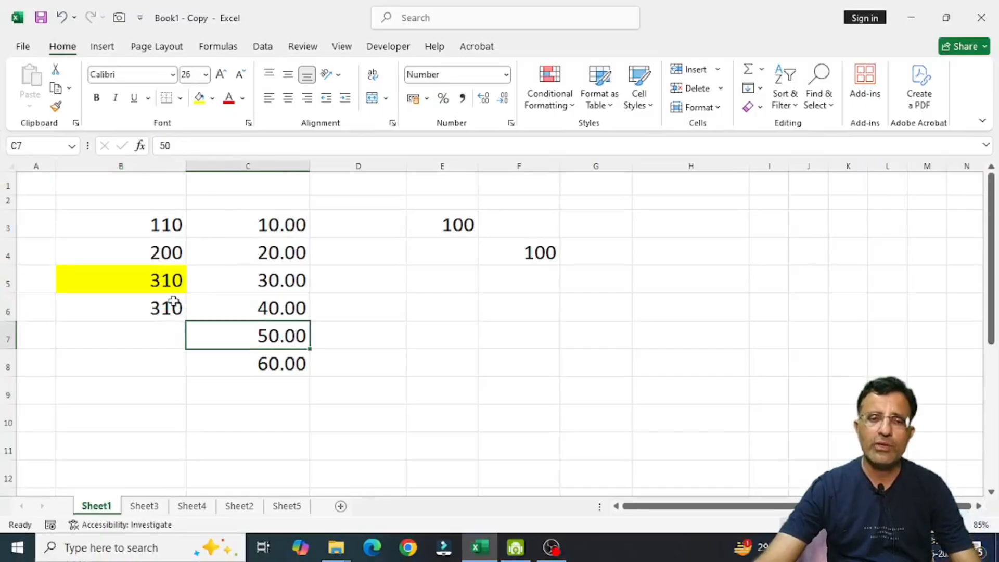
left_click(170, 298)
key("Delete")
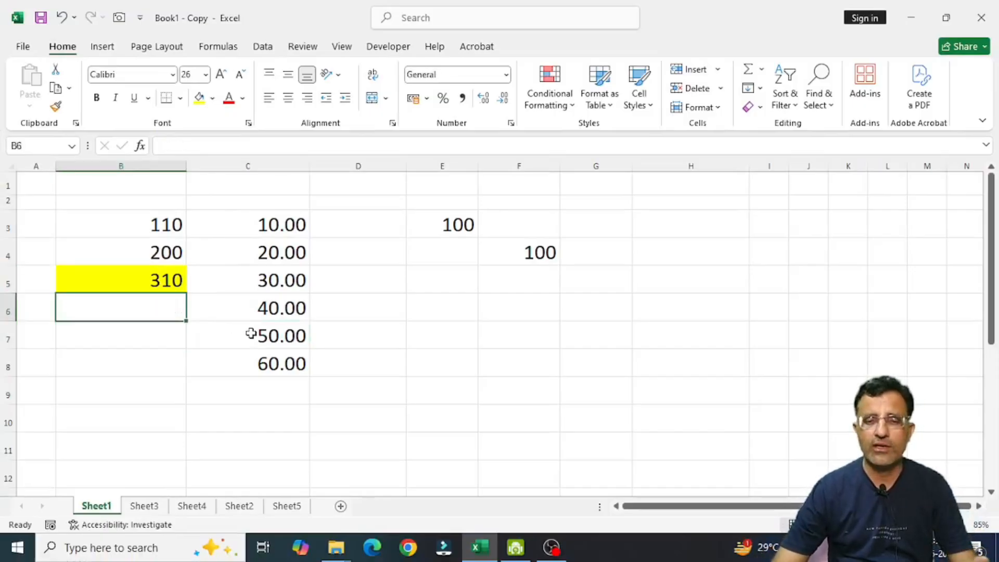
key("Up")
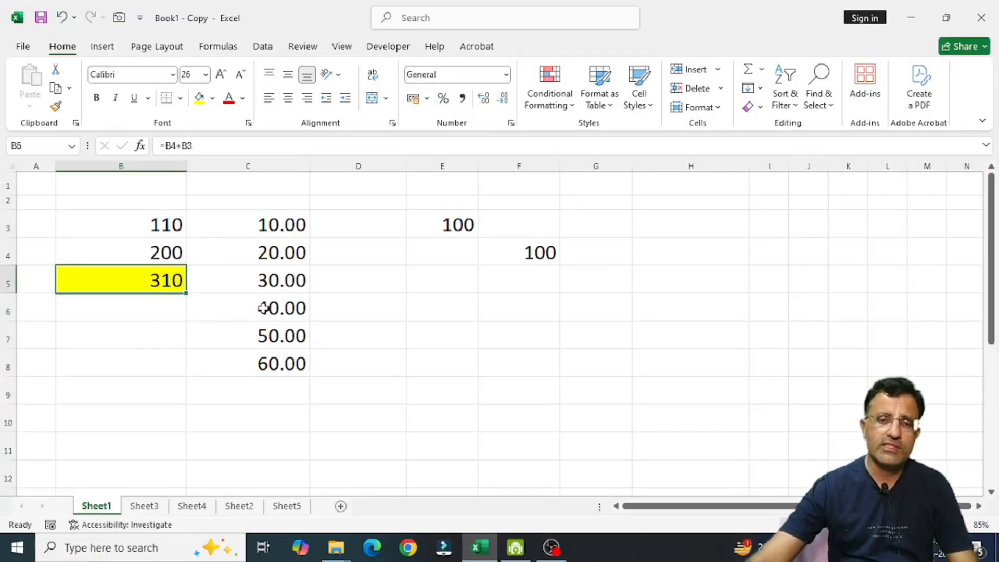
Step: Examine the list of numbers in C3:C8 and the empty area below it
left_click_drag(270, 224, 271, 367)
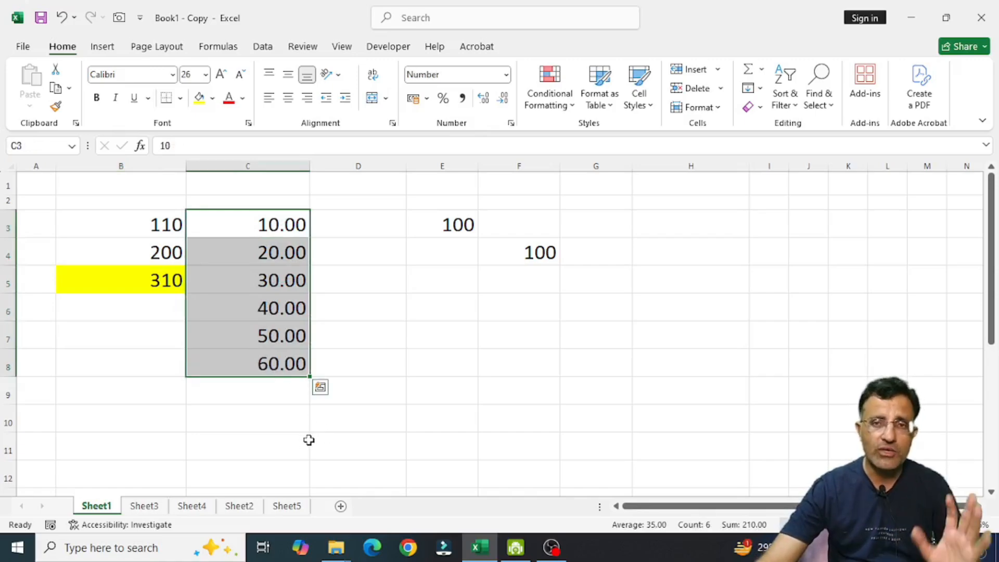
scroll(290, 429, "down", 6)
scroll(290, 428, "up", 6)
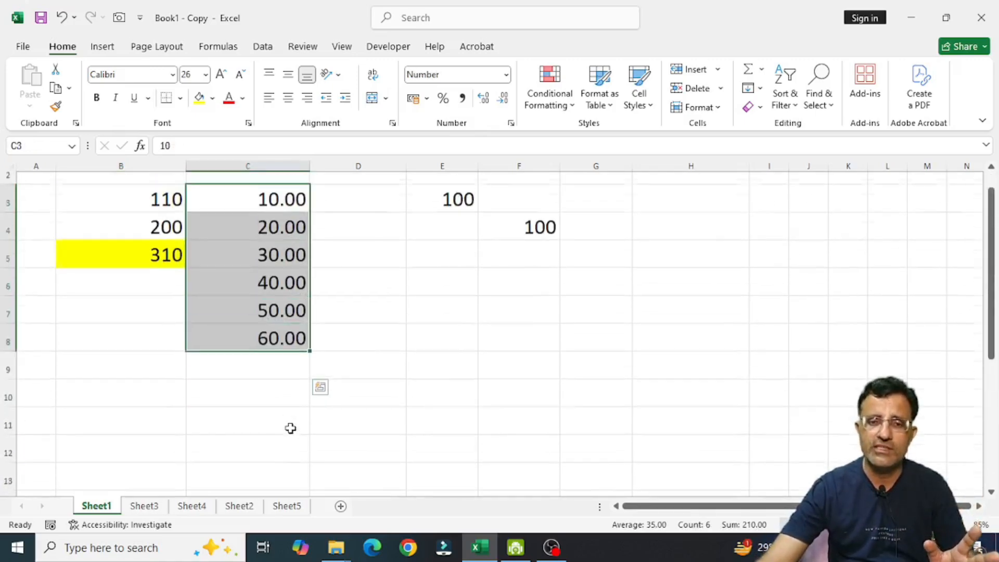
left_click(293, 435)
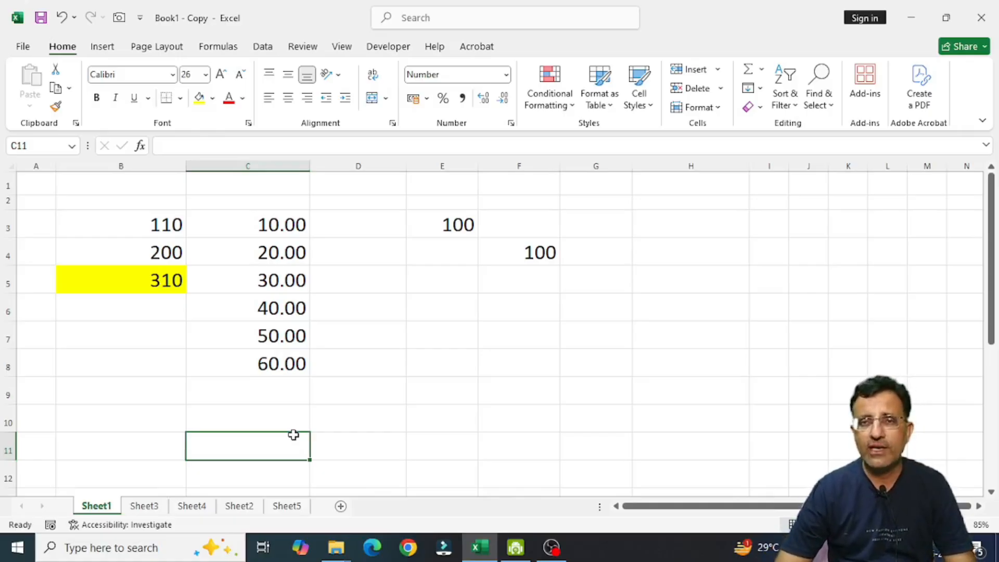
double_click(271, 388)
type("=")
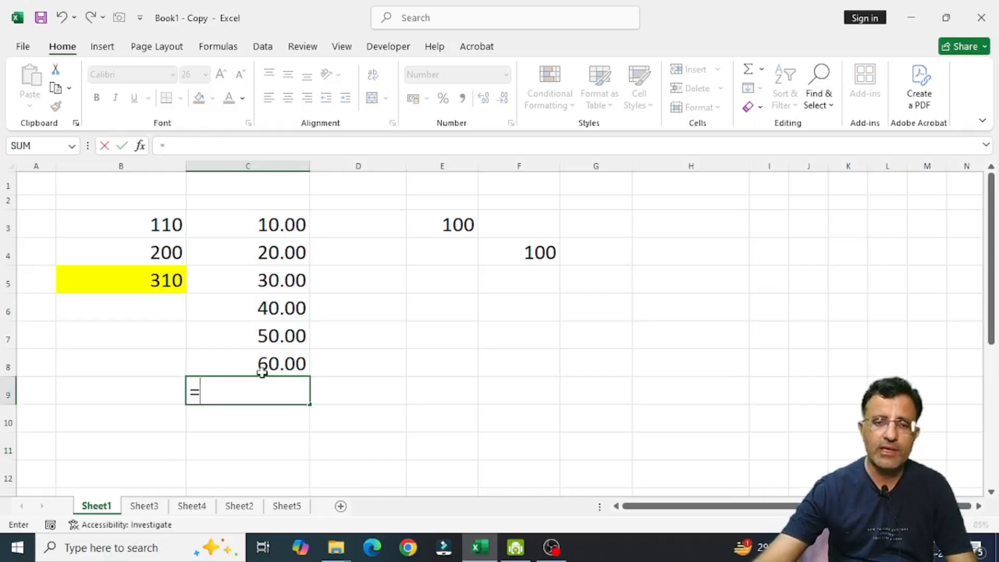
left_click(251, 365)
type("+")
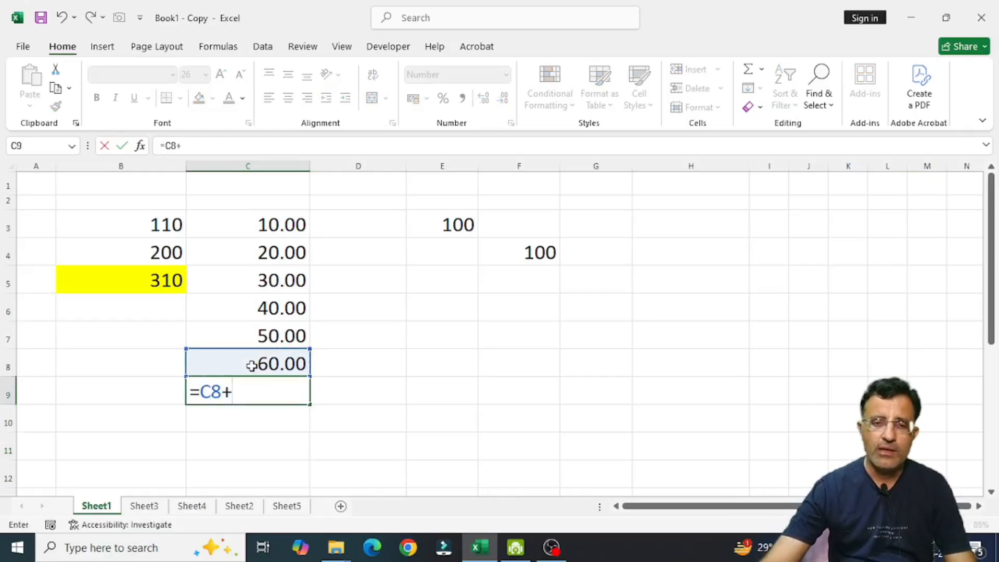
left_click(268, 334)
type("+")
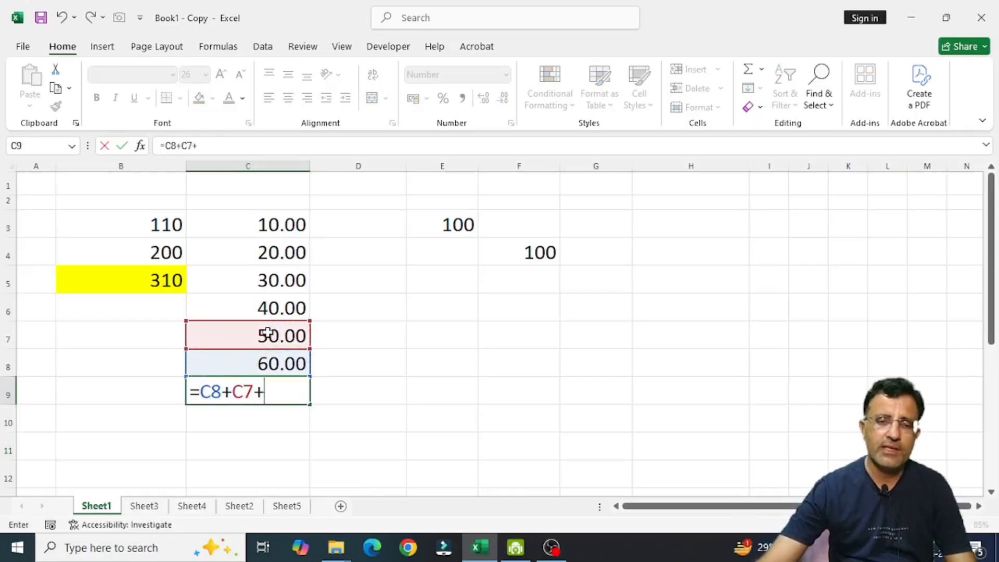
left_click(275, 307)
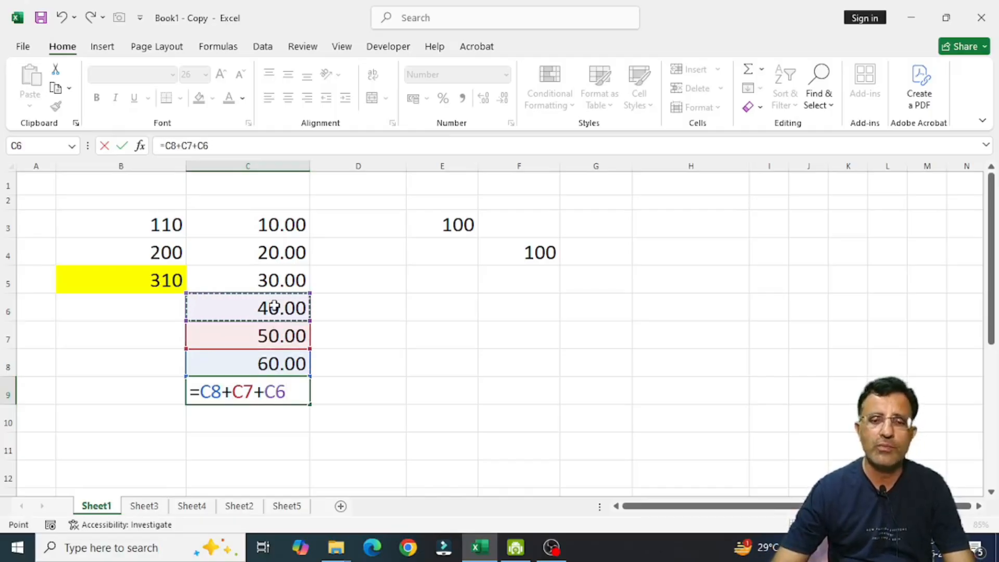
key("Escape")
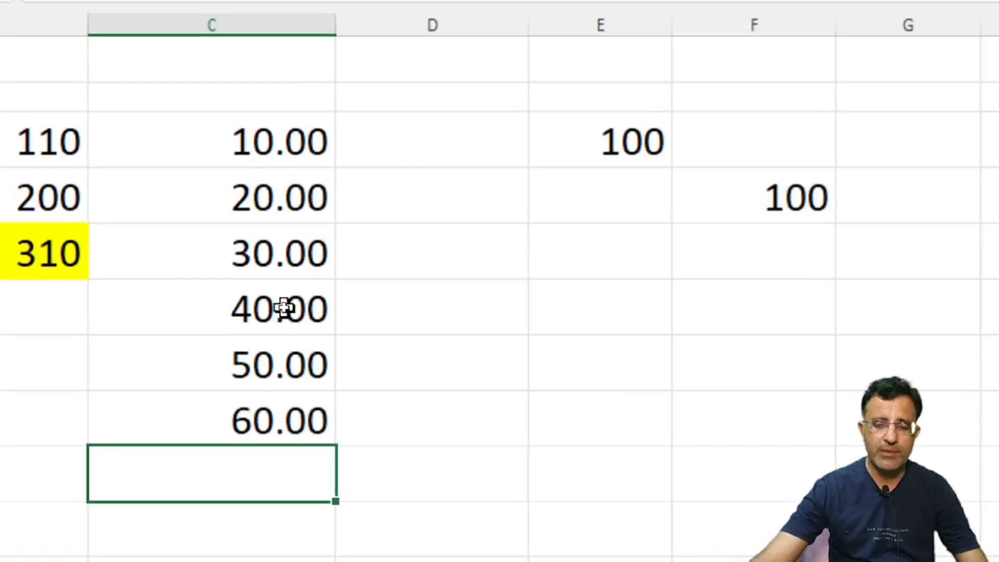
Step: Start a SUM formula in cell C9 with =sum( for the numbers above it
type("=")
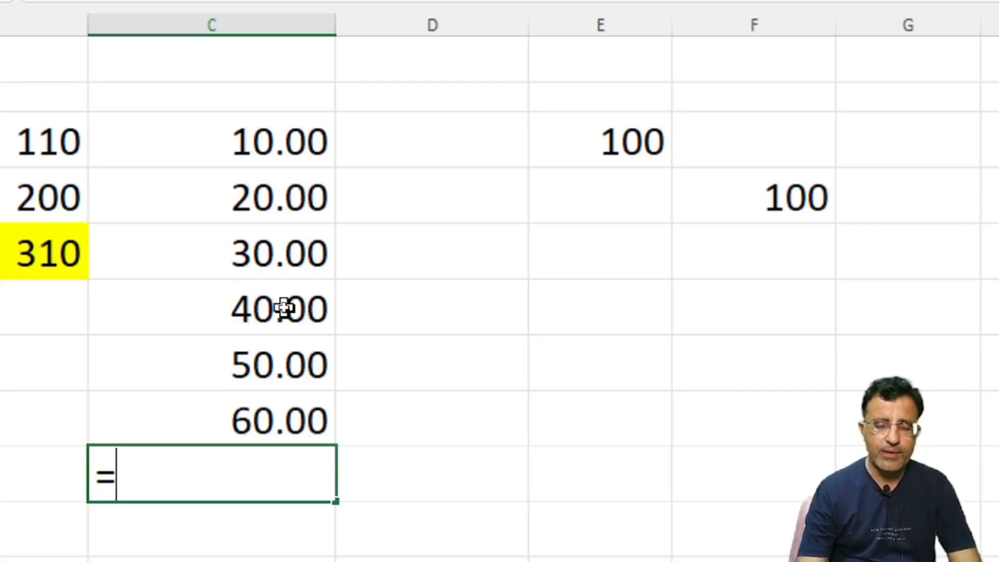
type("sum")
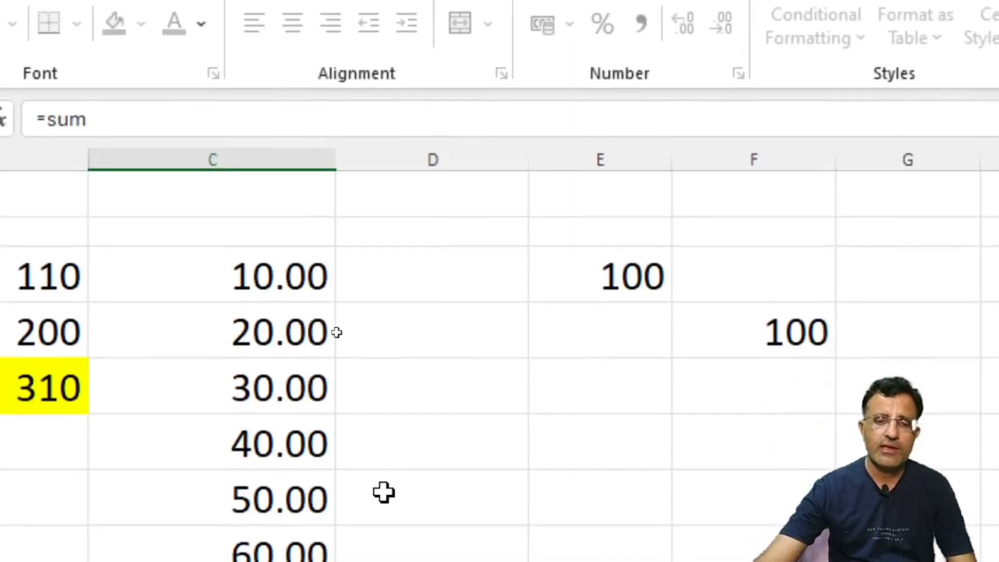
scroll(383, 493, "down", 1)
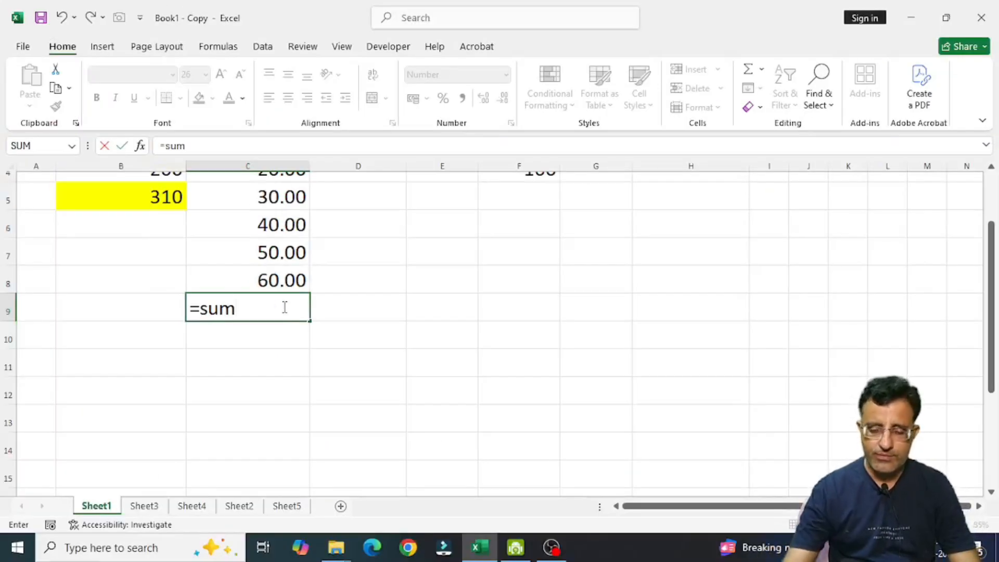
type("(")
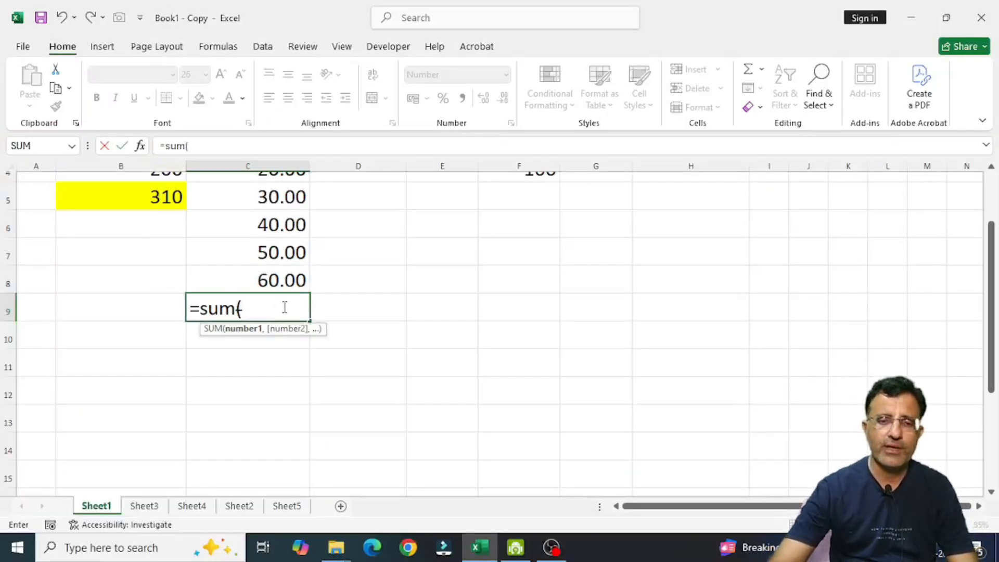
scroll(285, 308, "up", 2)
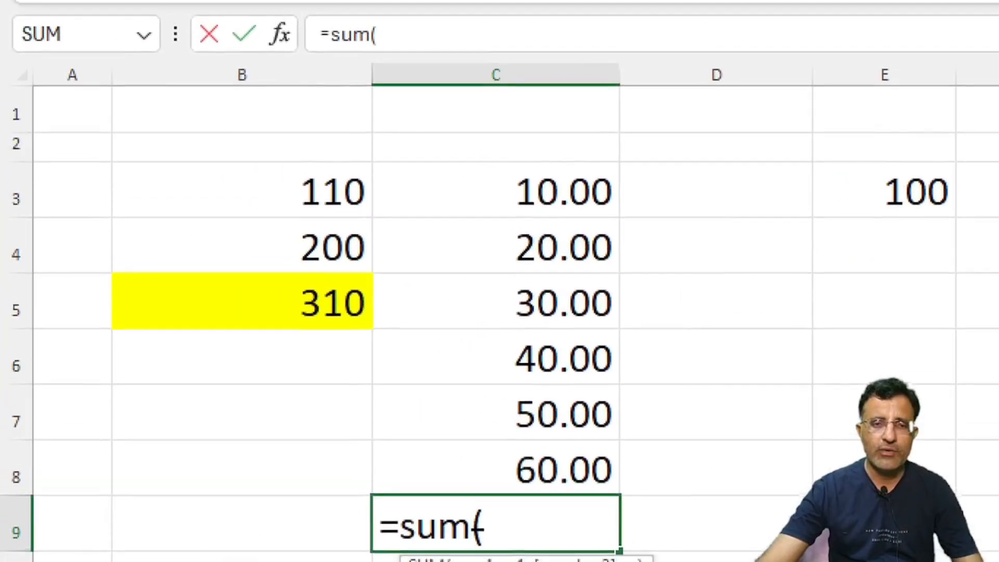
Step: Annotate the range C3 to C8 in red, circling its ends and drawing arrows from row numbers 3 and 8
left_click(466, 233)
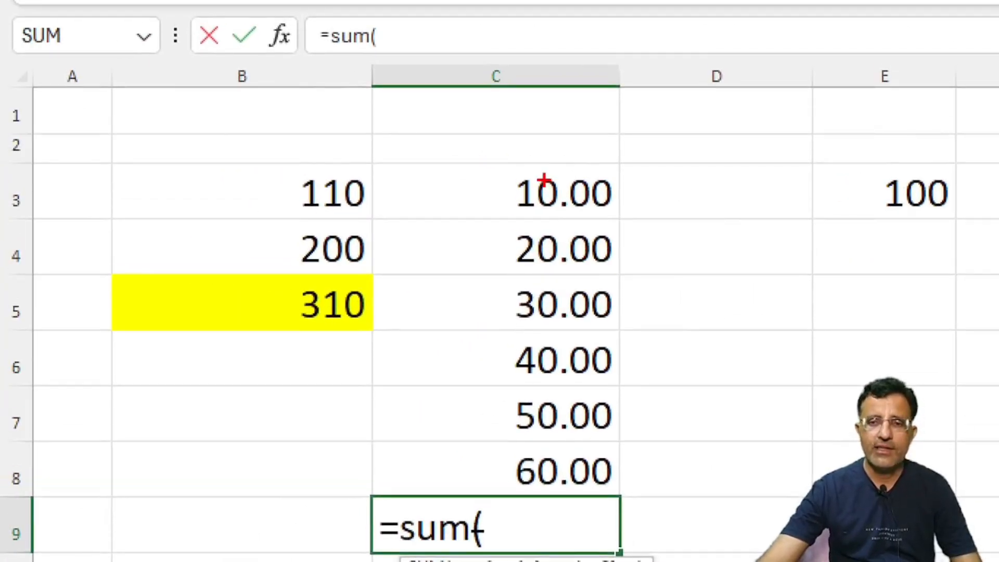
left_click_drag(460, 186, 489, 190)
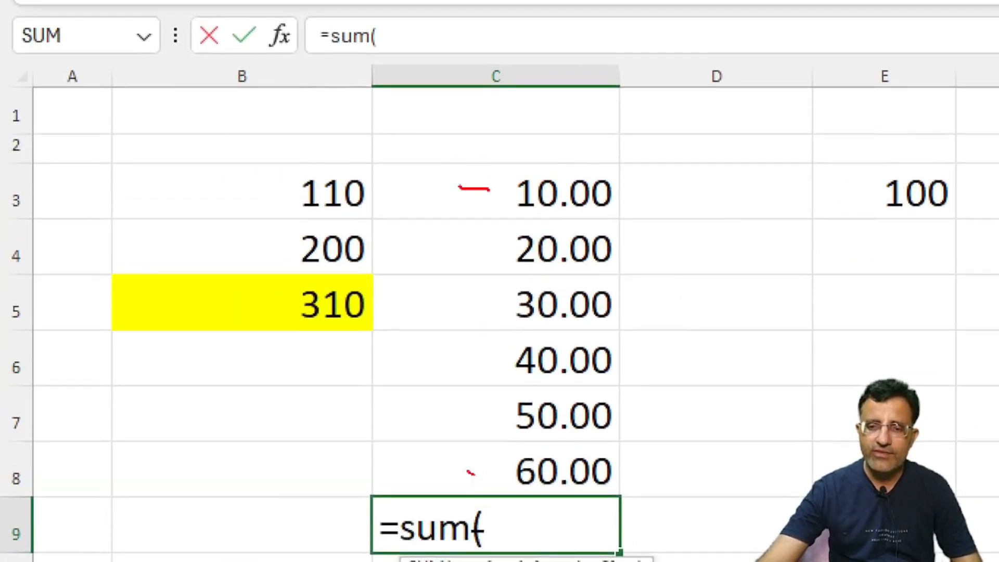
left_click_drag(473, 472, 458, 197)
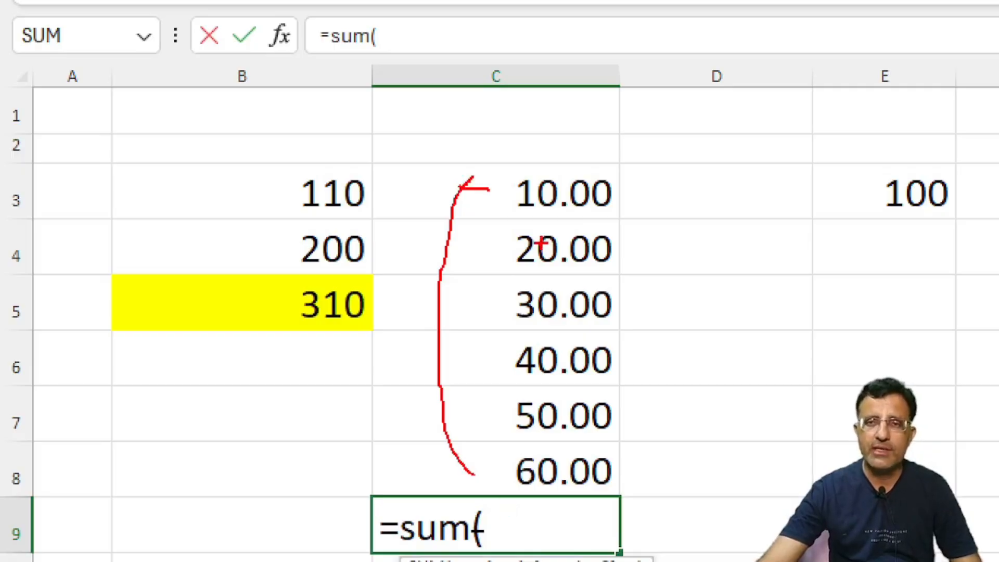
mouse_move(497, 171)
left_mouse_down()
mouse_move(590, 221)
mouse_move(599, 171)
mouse_move(519, 174)
left_mouse_up()
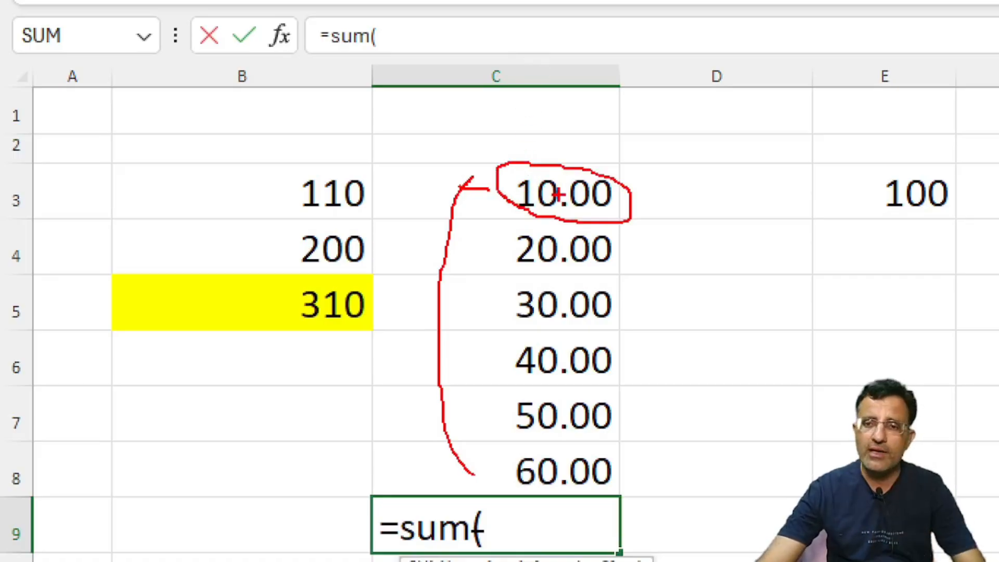
left_click_drag(16, 192, 465, 196)
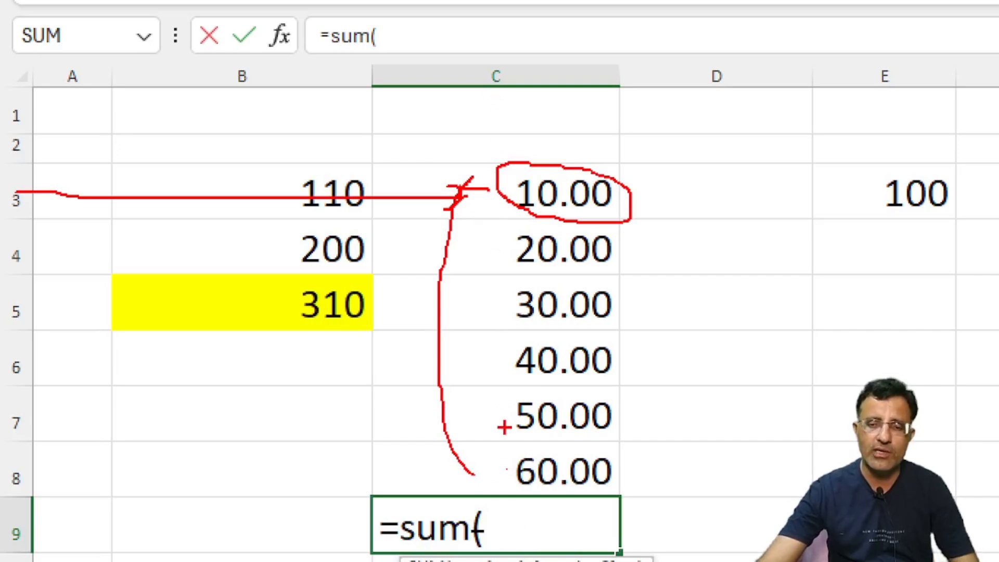
mouse_move(504, 460)
left_mouse_down()
mouse_move(512, 493)
mouse_move(504, 452)
left_mouse_up()
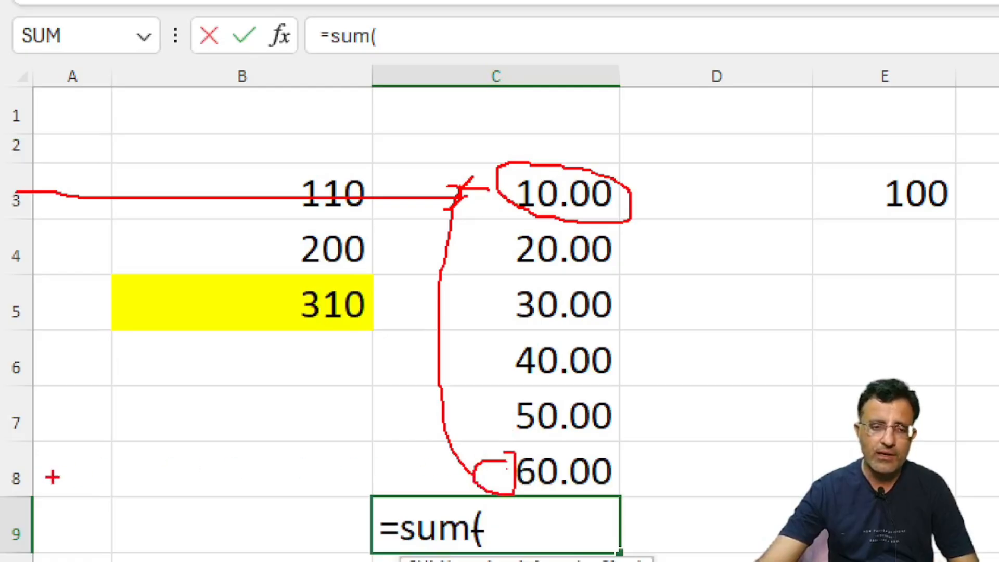
mouse_move(16, 471)
left_mouse_down()
mouse_move(447, 467)
mouse_move(376, 486)
left_mouse_up()
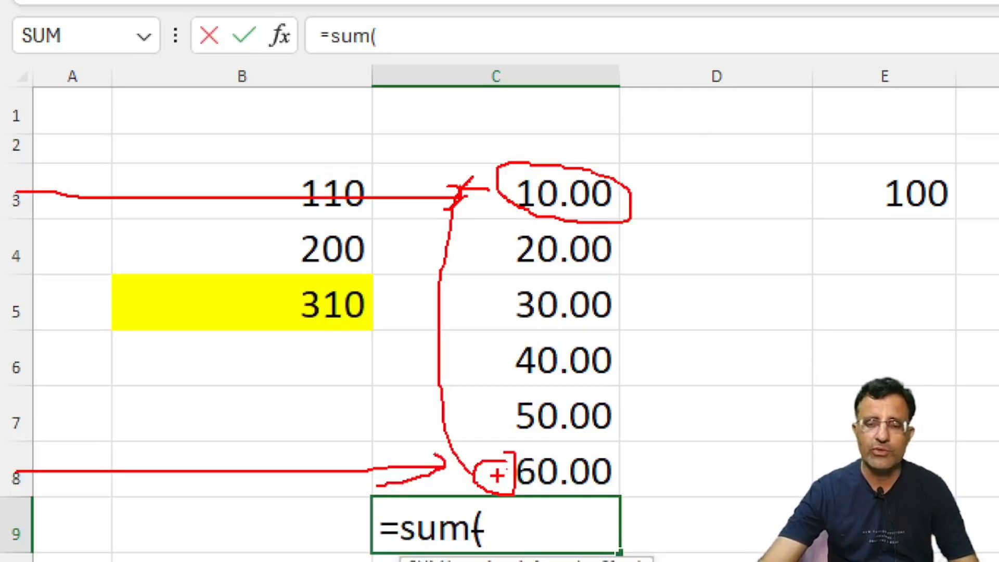
Step: Clear the red annotations and complete the SUM formula in cell C9 with the range c3:c8
key("Escape")
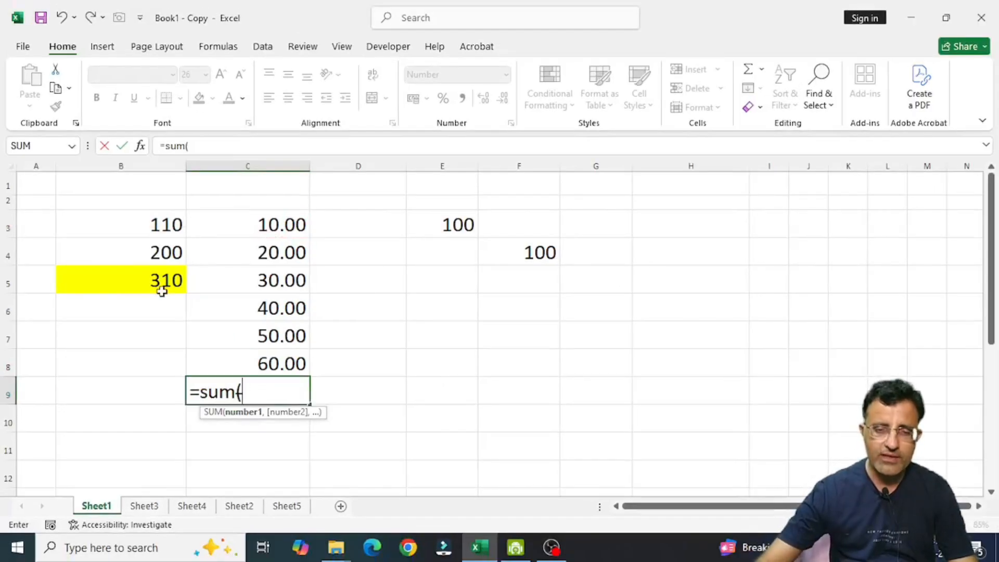
type("c3")
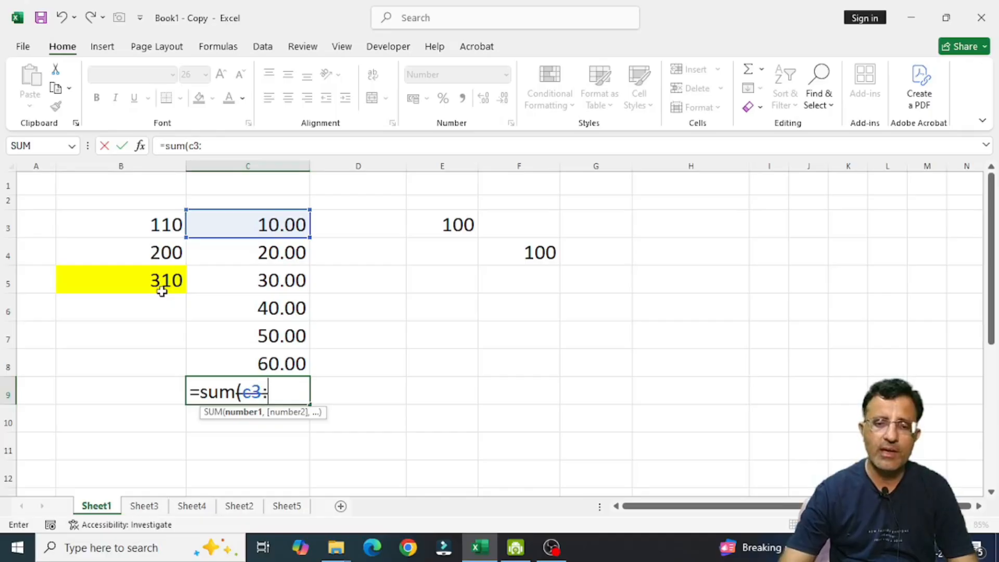
type(":")
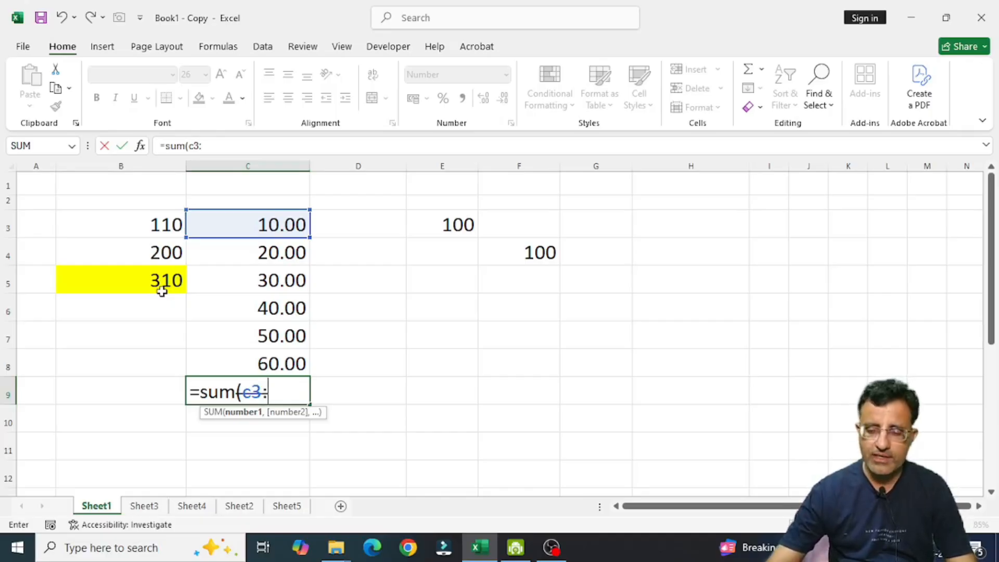
type("c8")
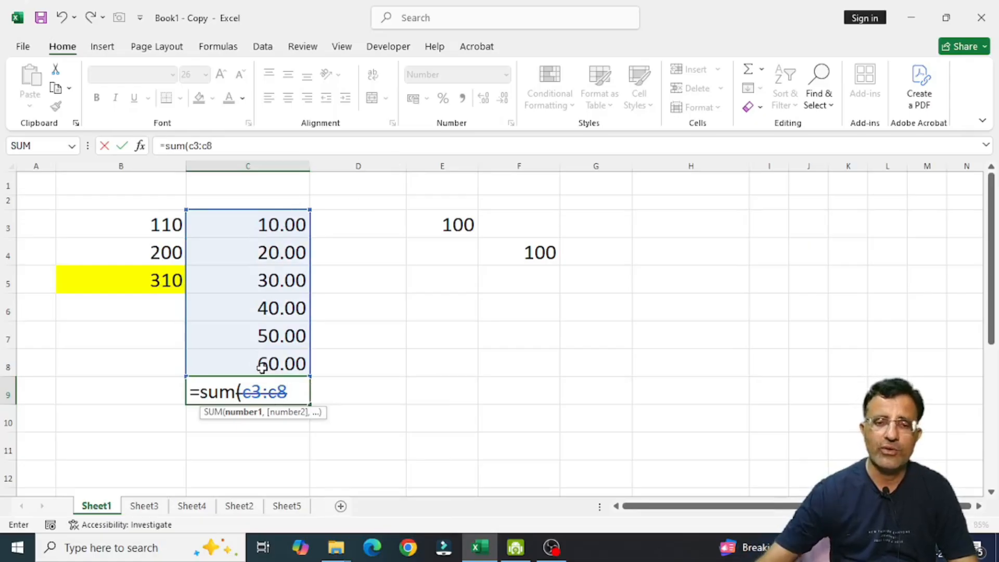
key("Return")
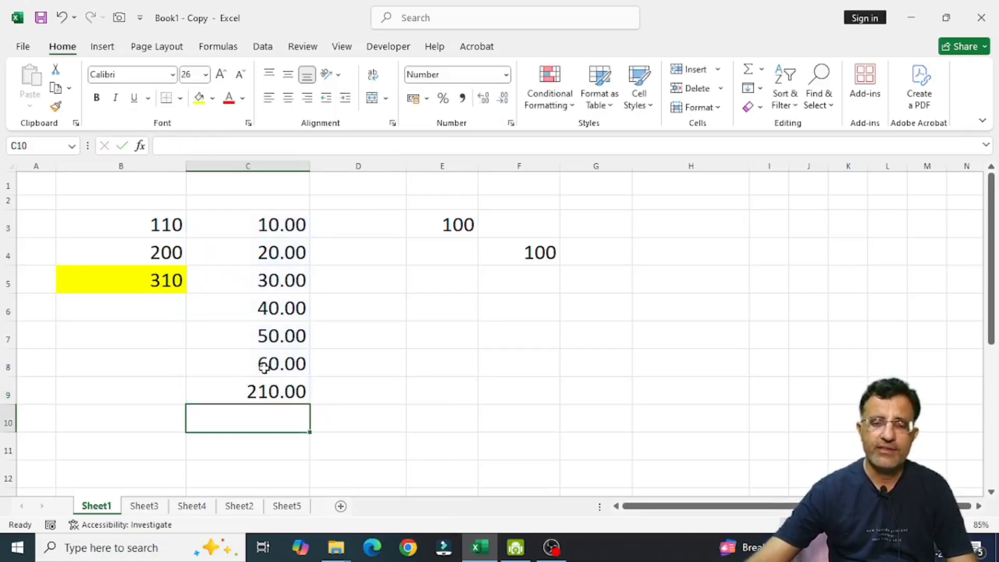
Step: Inspect the entries of cells C9 and C8, boxing and circling C8's formula bar content in red
left_click(269, 395)
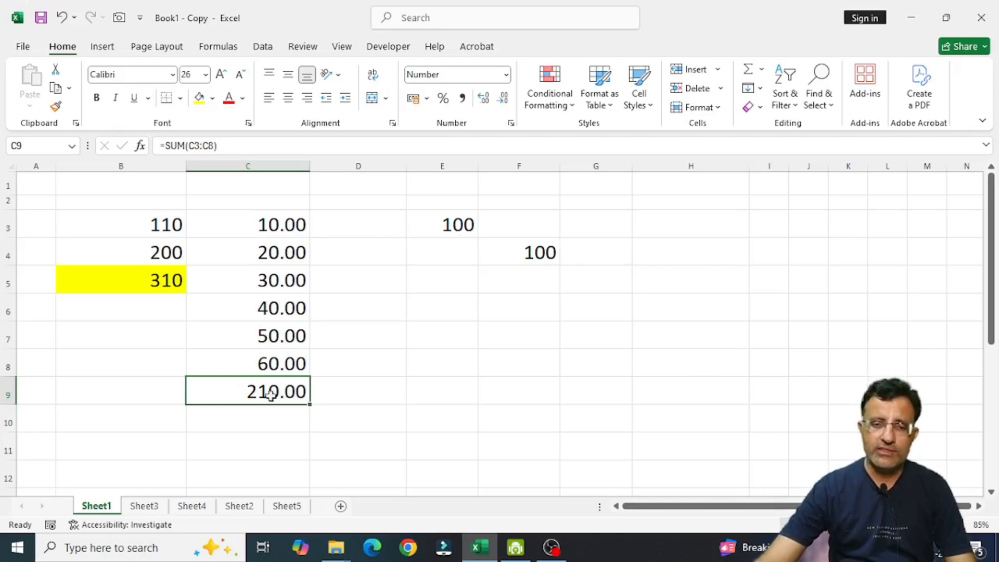
left_click(248, 363)
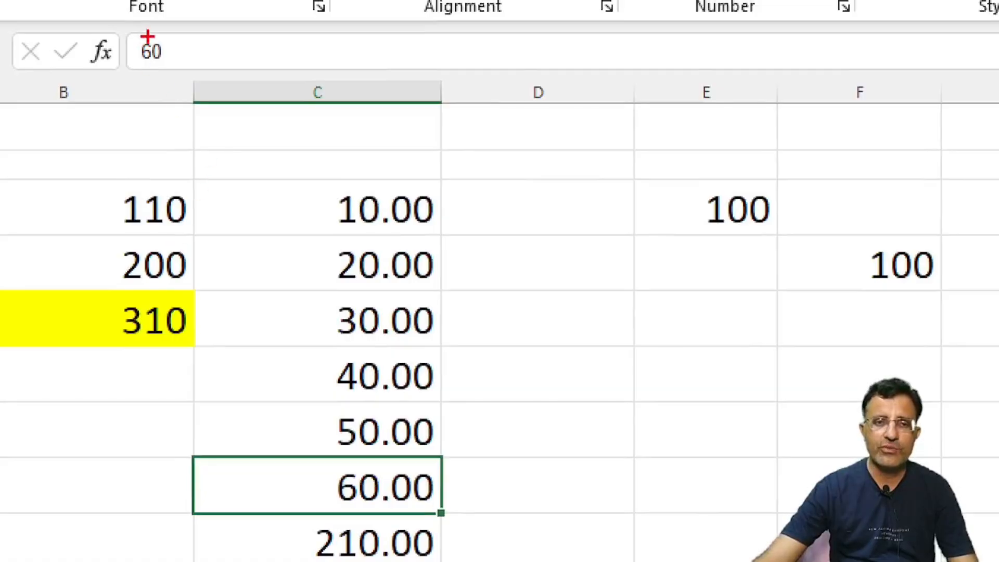
mouse_move(121, 24)
left_mouse_down()
mouse_move(135, 54)
mouse_move(180, 78)
left_mouse_up()
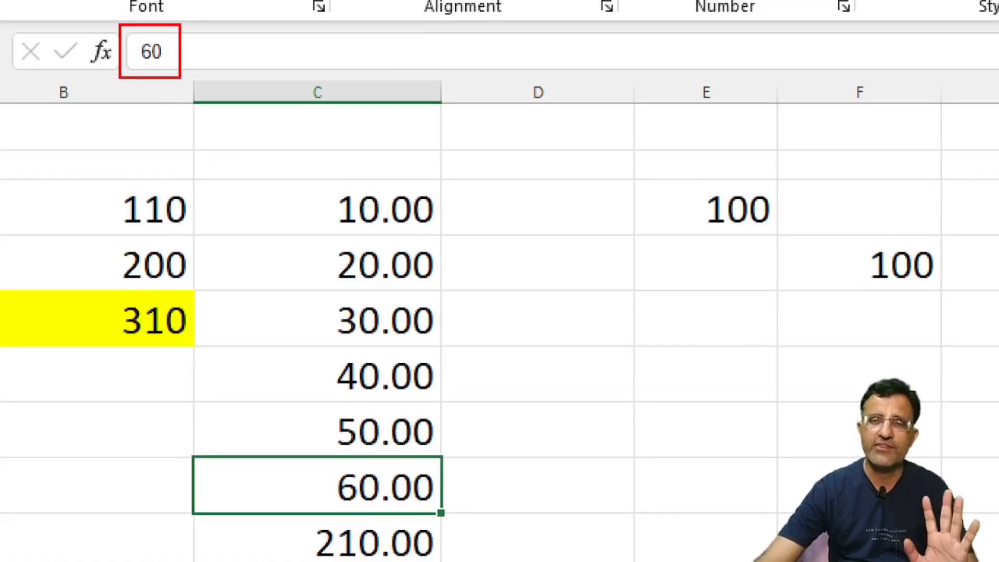
mouse_move(172, 39)
left_mouse_down()
mouse_move(319, 42)
mouse_move(26, 122)
mouse_move(1, 69)
left_mouse_up()
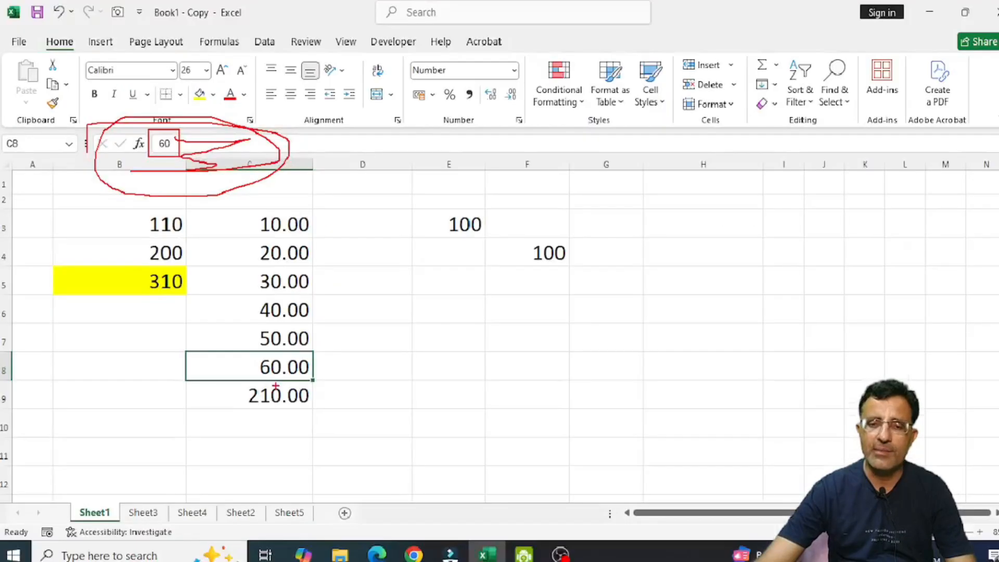
key("Escape")
Step: Check the formula behind the total in cell C9 and outline it with a red rectangle in the formula bar
left_click(233, 388)
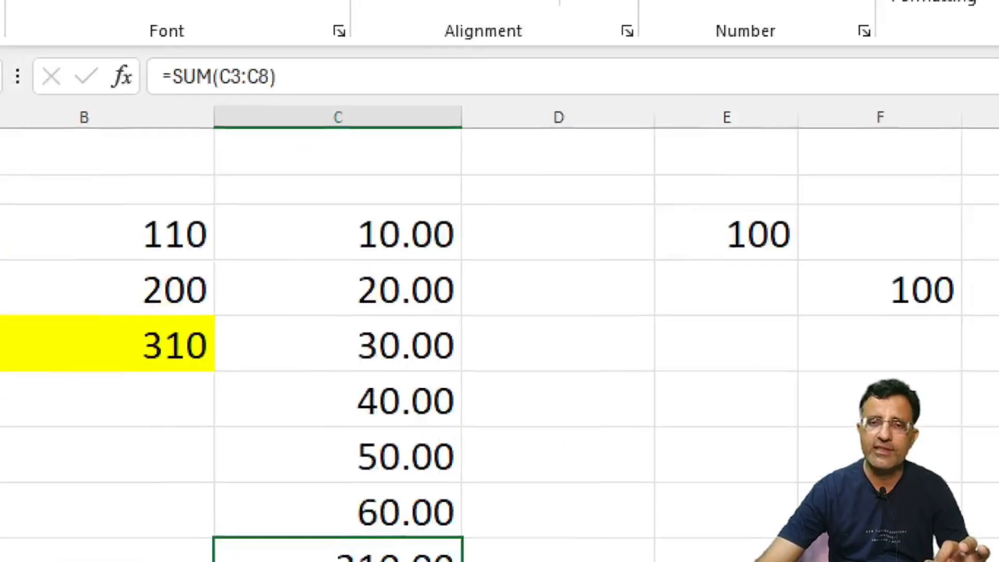
left_click(124, 123)
left_click_drag(229, 140, 399, 202)
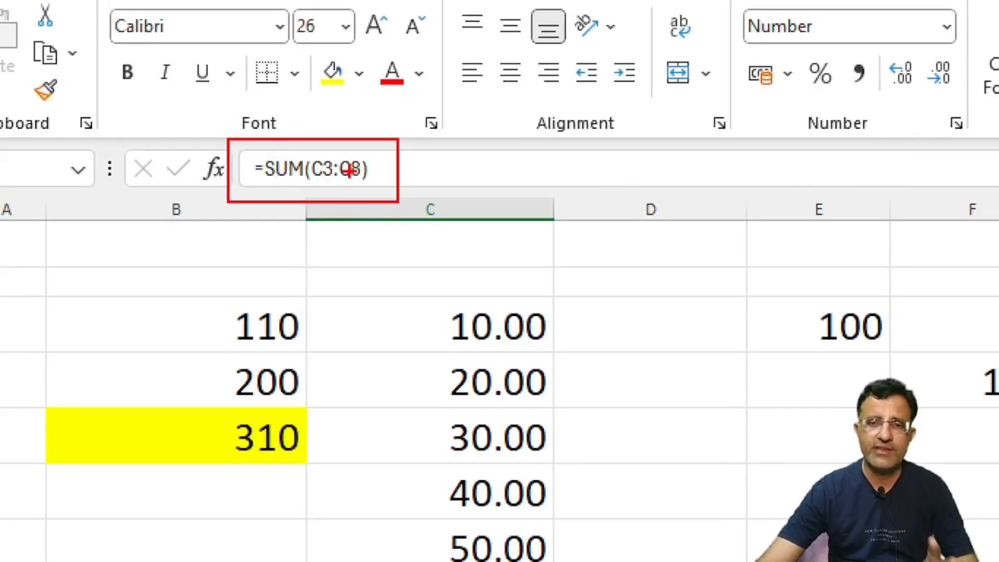
key("Escape")
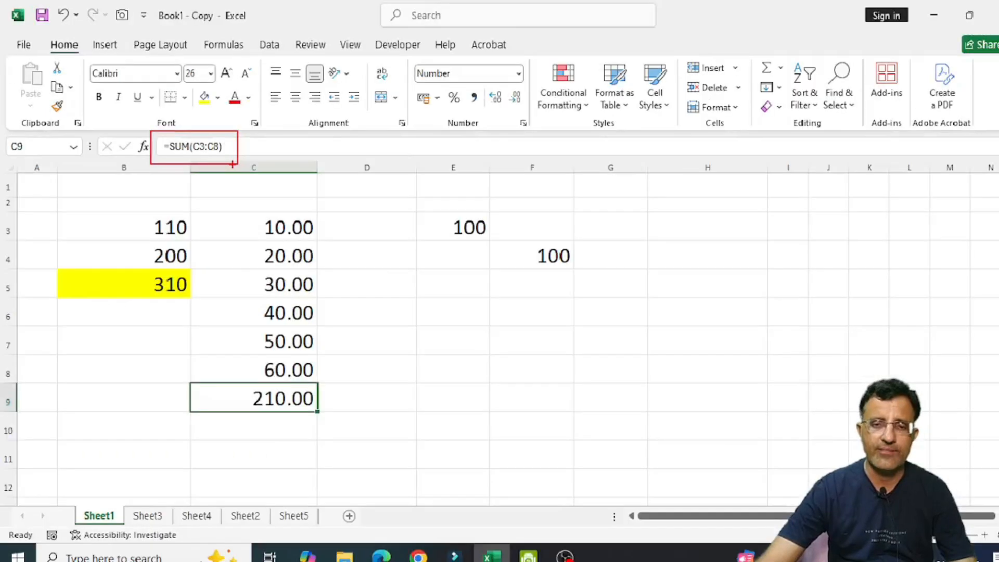
Step: Delete the SUM formula from cell C9
left_click(277, 327)
left_click(255, 390)
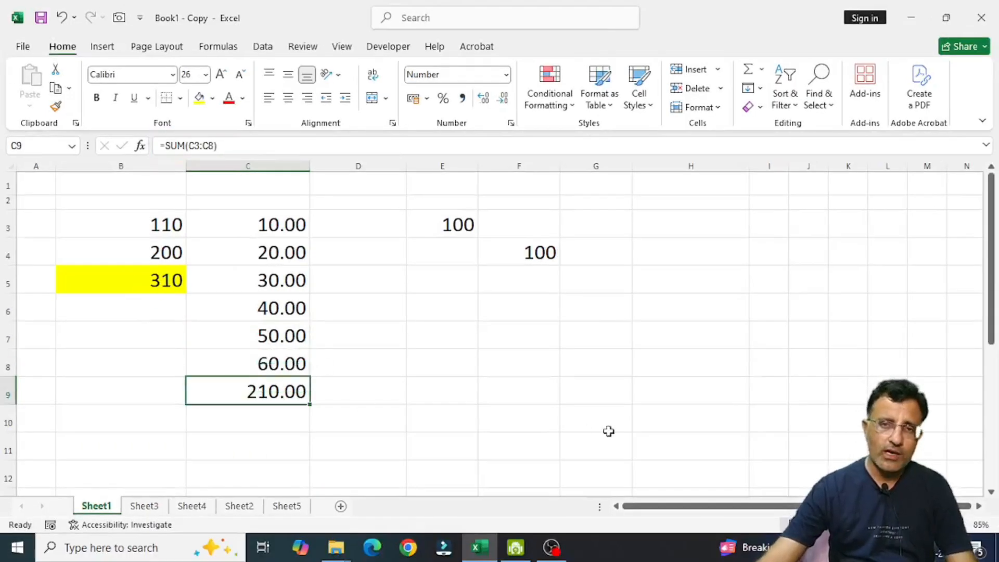
key("Delete")
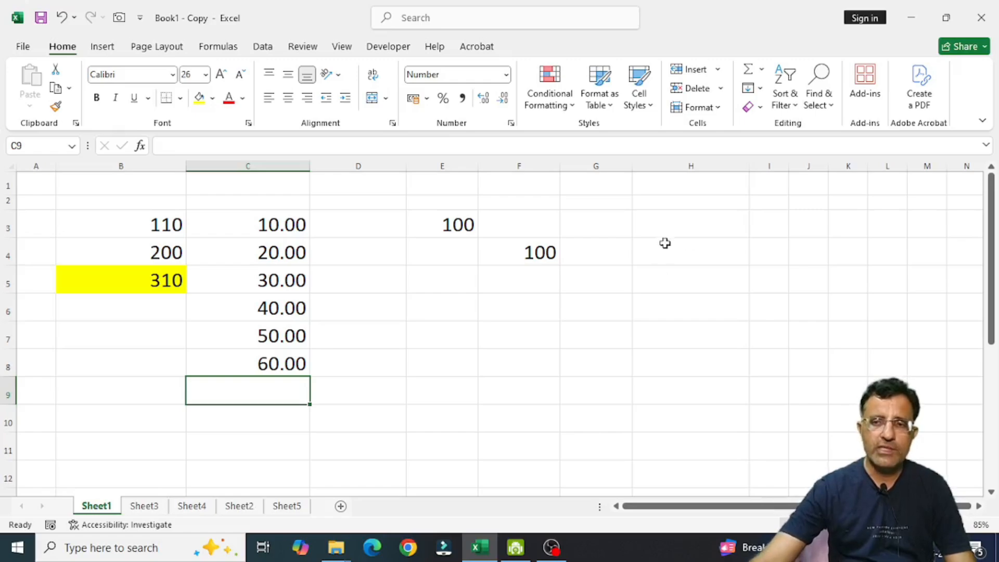
Step: Zoom in on the AutoSum command and mark it with a red box, ticks and a hand-drawn sigma
key("ctrl+1")
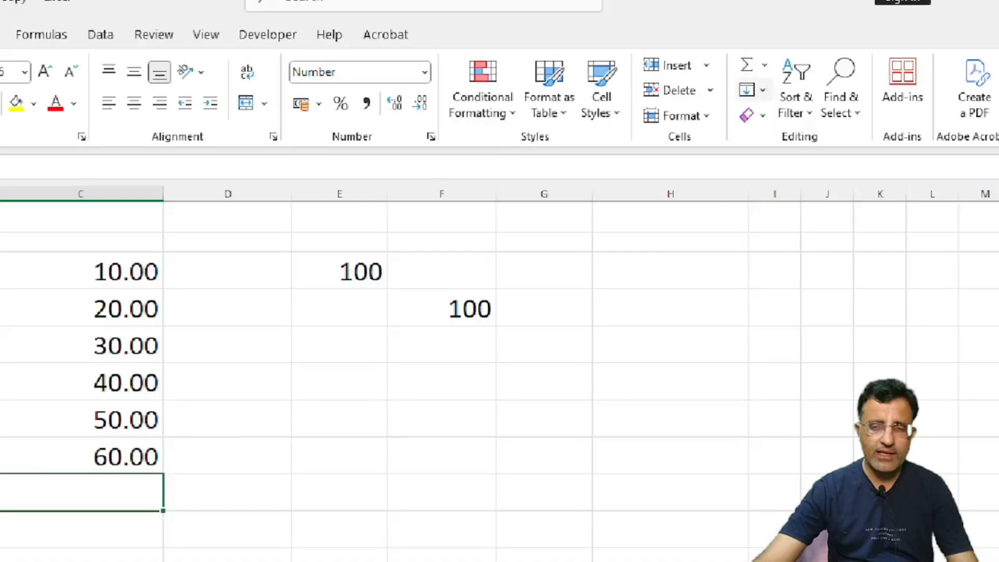
left_click(825, 81)
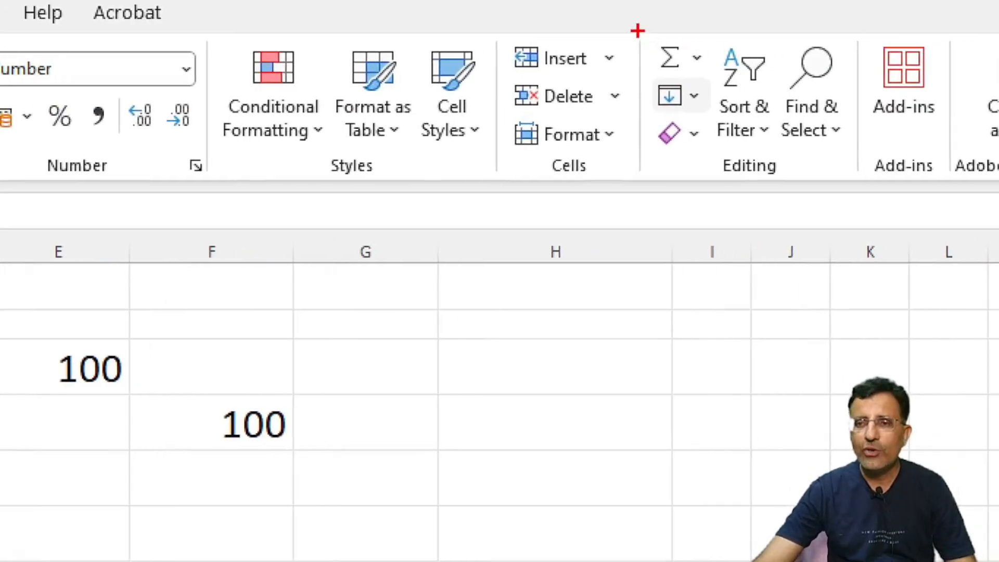
left_click_drag(637, 31, 694, 90)
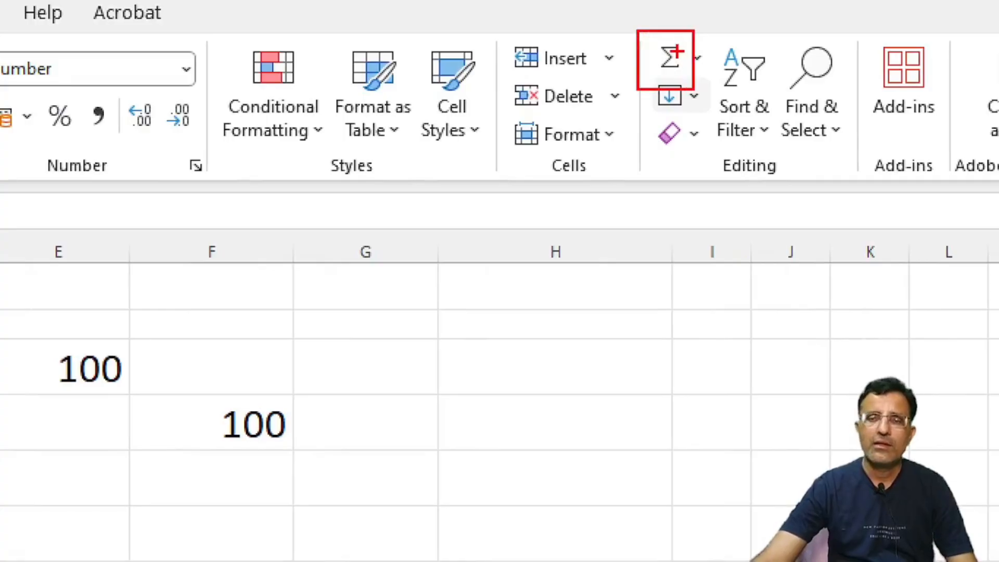
left_click_drag(676, 51, 737, 20)
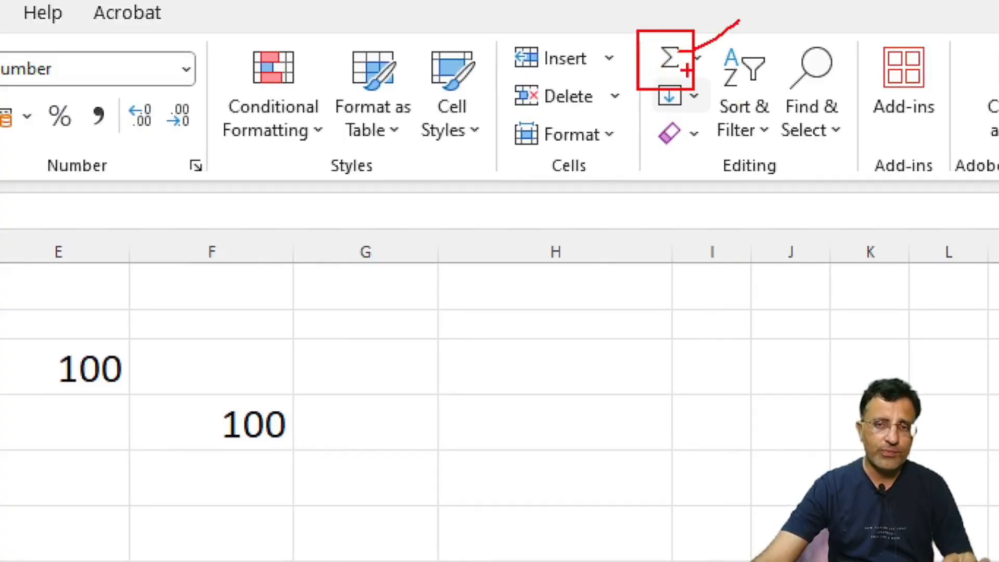
mouse_move(621, 39)
left_mouse_down()
mouse_move(623, 81)
mouse_move(696, 9)
left_mouse_up()
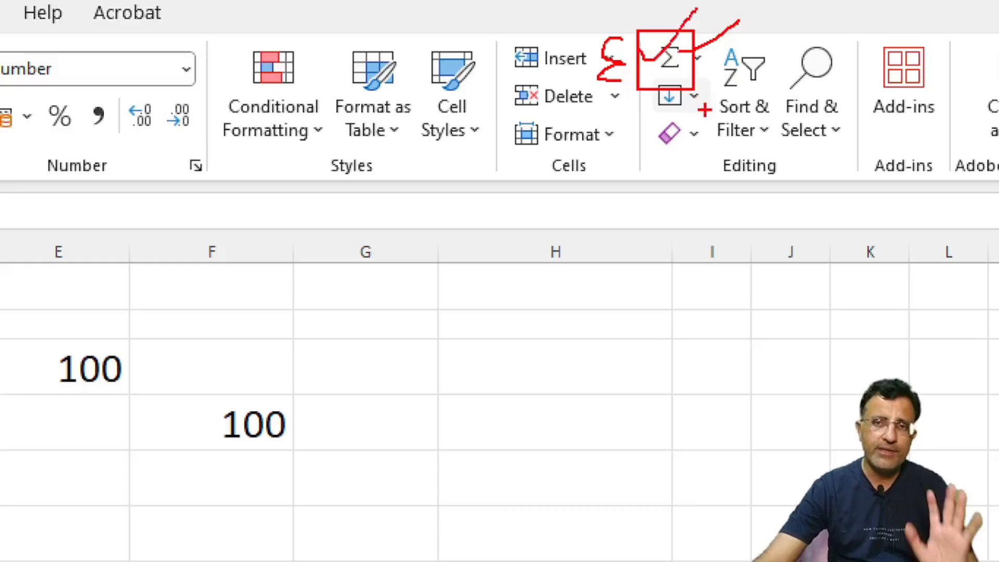
key("Escape")
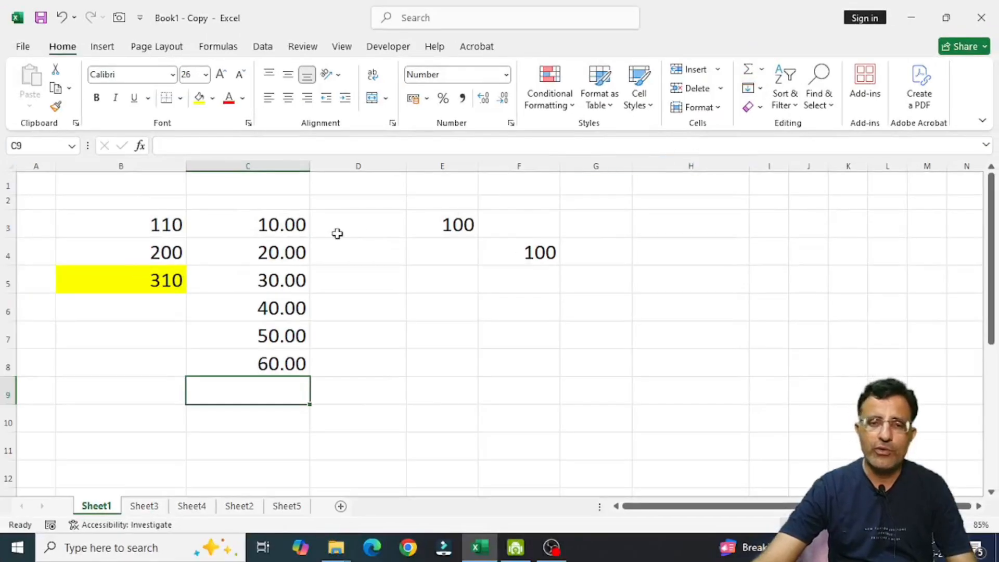
Step: Total the range C3:C8 with AutoSum so the sum is placed in cell C9
left_click_drag(275, 224, 300, 357)
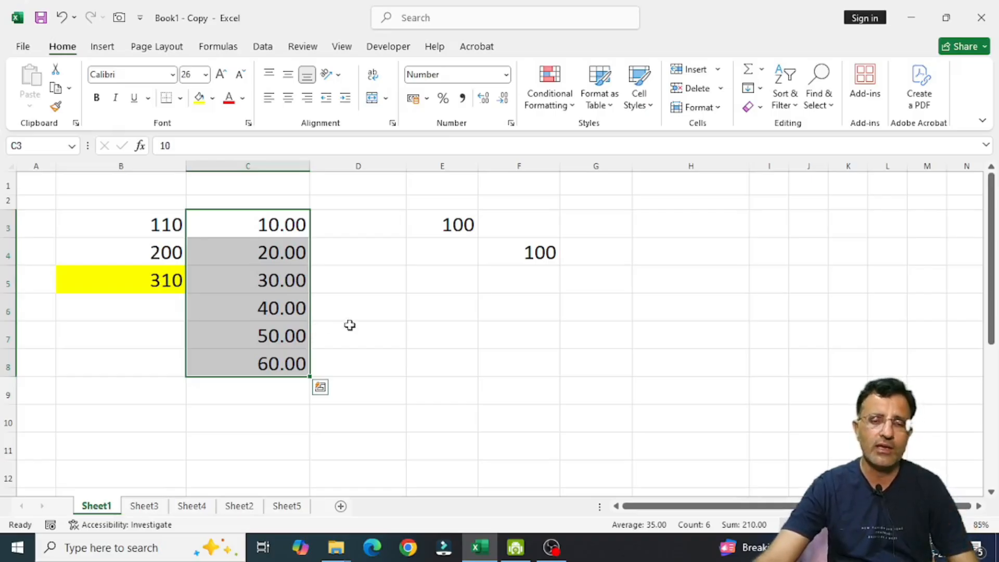
left_click(362, 307)
left_click(281, 224)
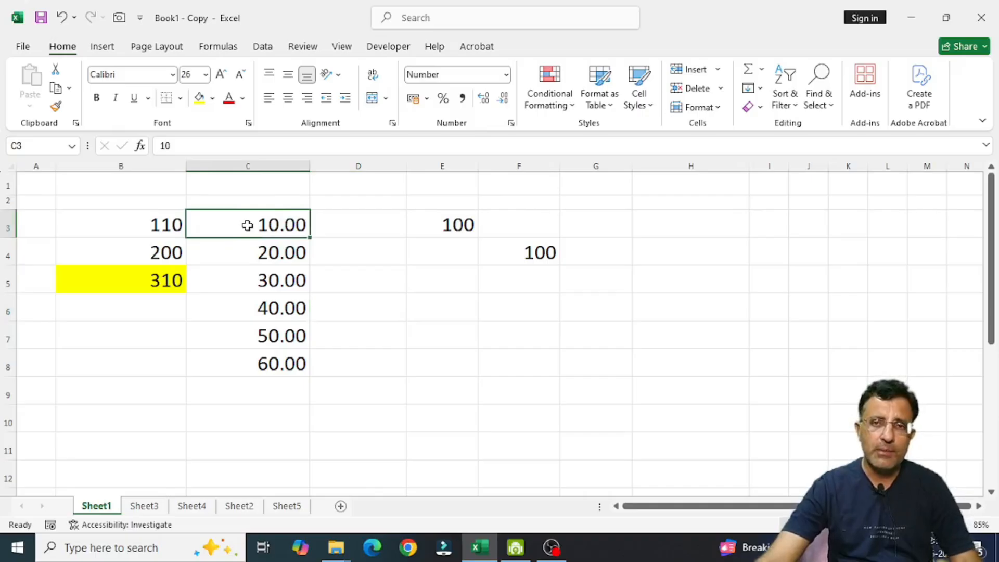
left_click_drag(247, 225, 254, 354)
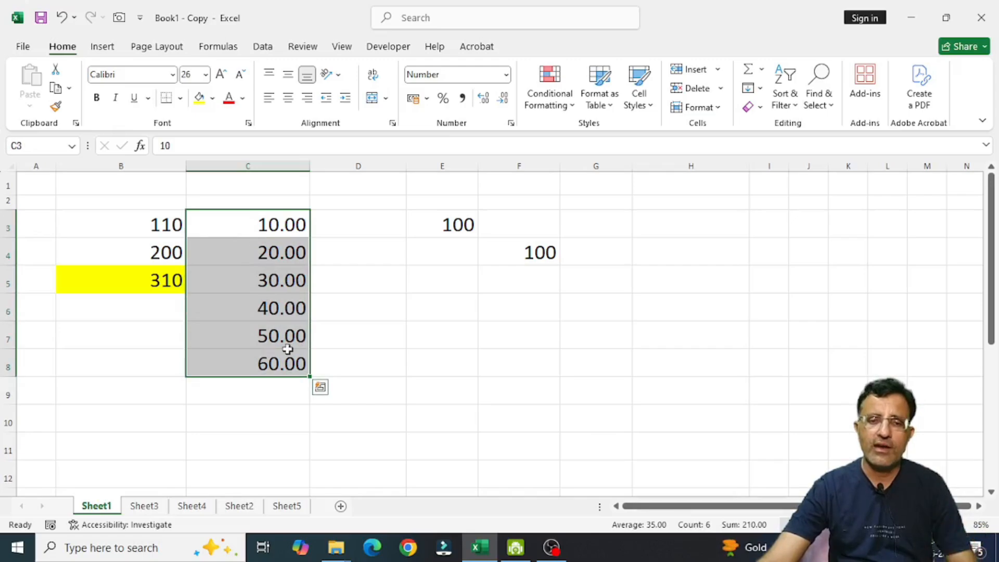
left_click(748, 77)
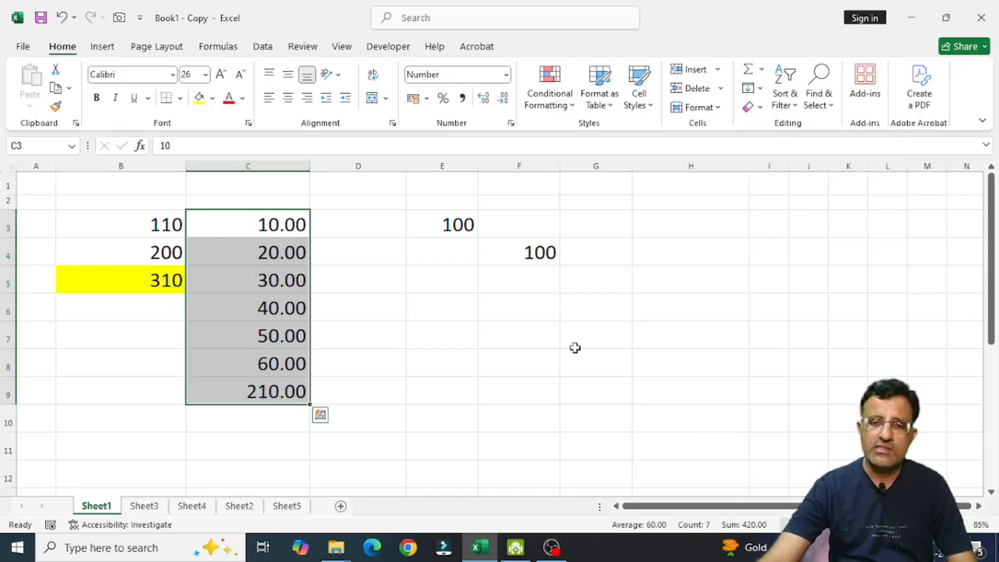
Step: Inspect the AutoSum formula in cell C9 and annotate it in the formula bar with a red box and stroke
left_click(575, 346)
left_click(280, 393)
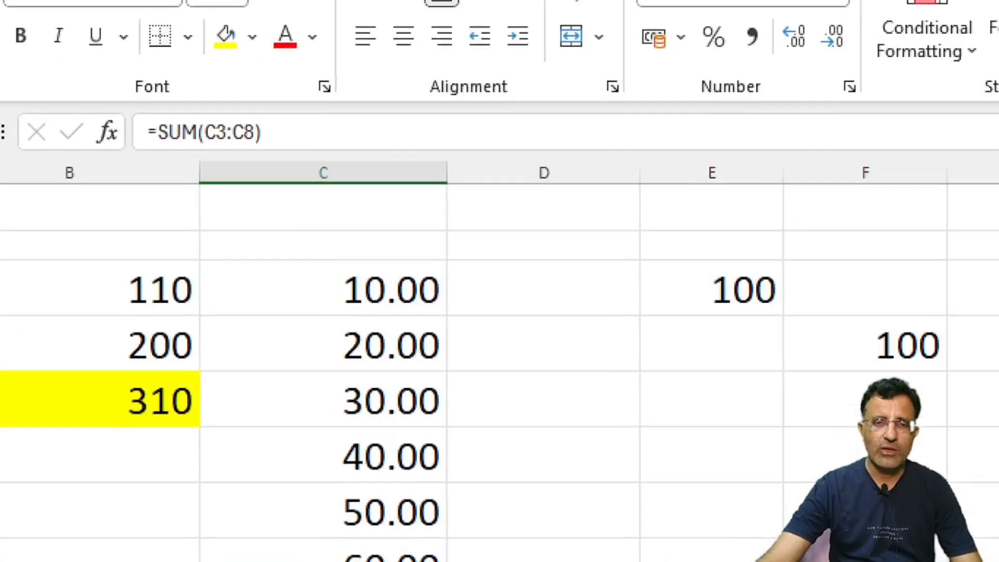
left_click_drag(132, 99, 294, 169)
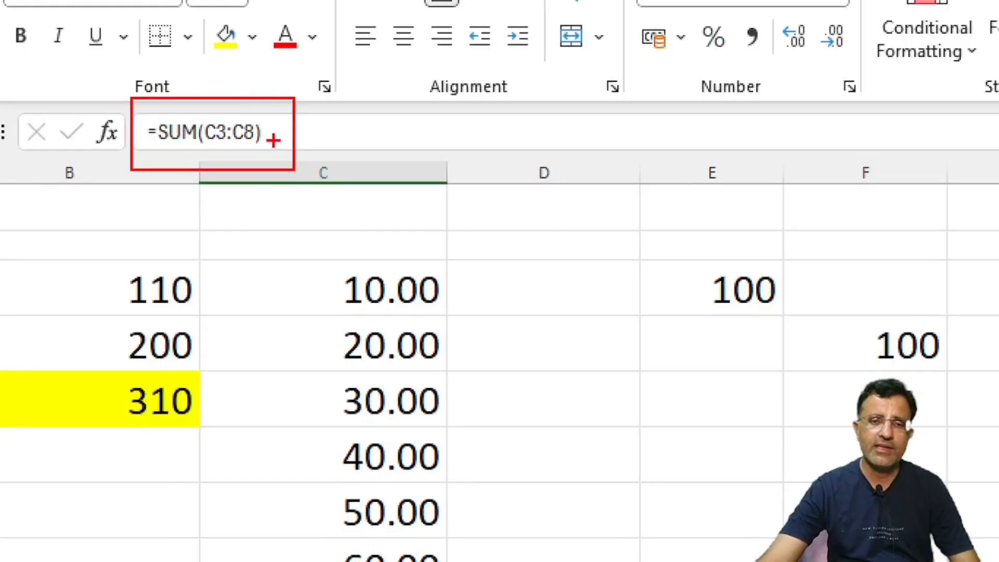
left_click_drag(275, 141, 359, 119)
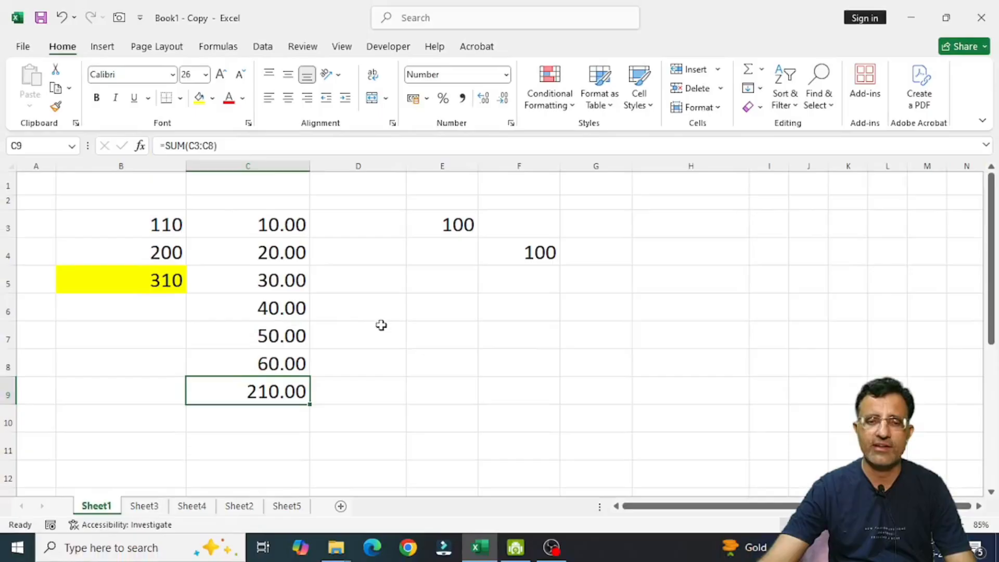
Step: Fill the total cell C9 with yellow, like the highlighted sum in B5
left_click(381, 325)
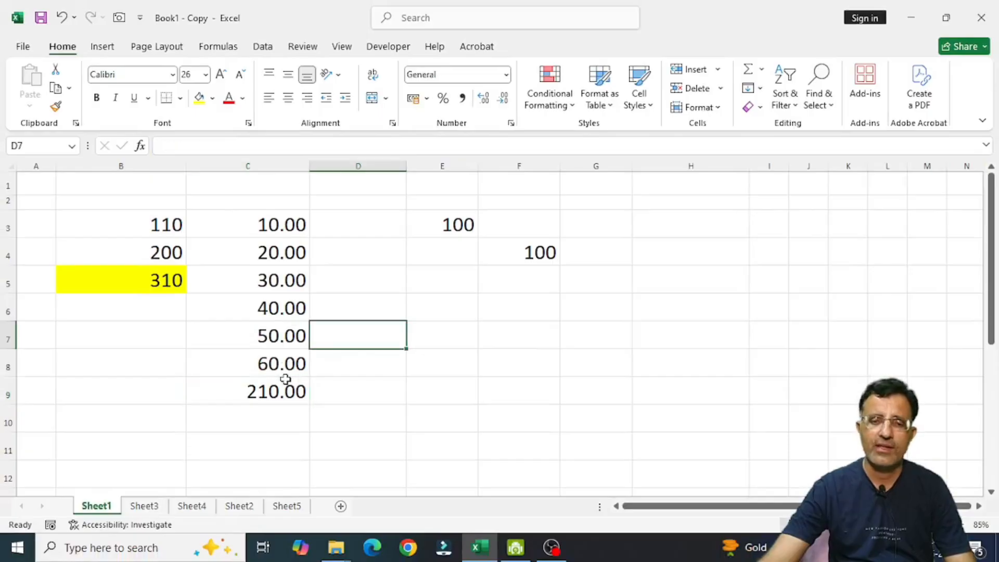
left_click(271, 390)
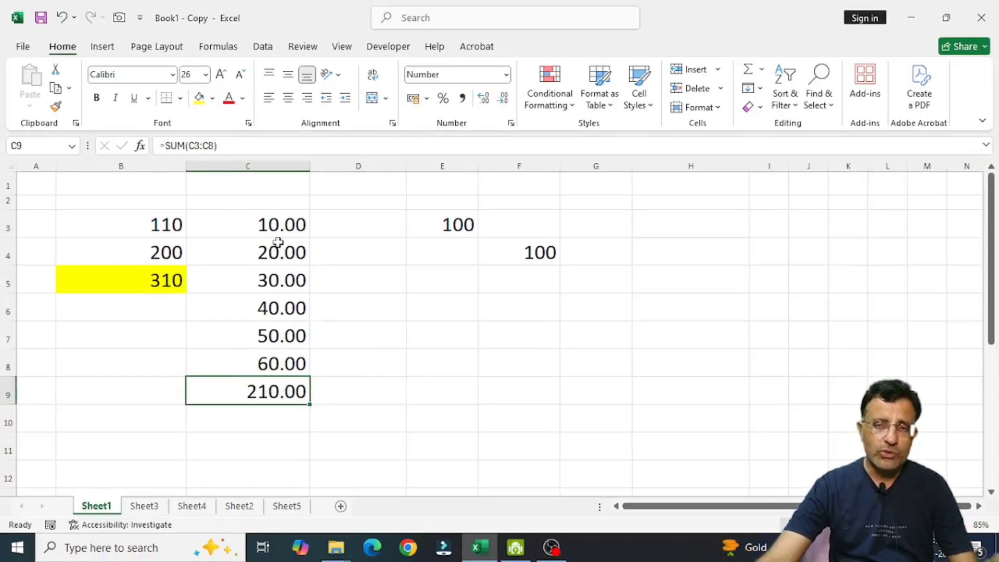
left_click_drag(169, 225, 168, 248)
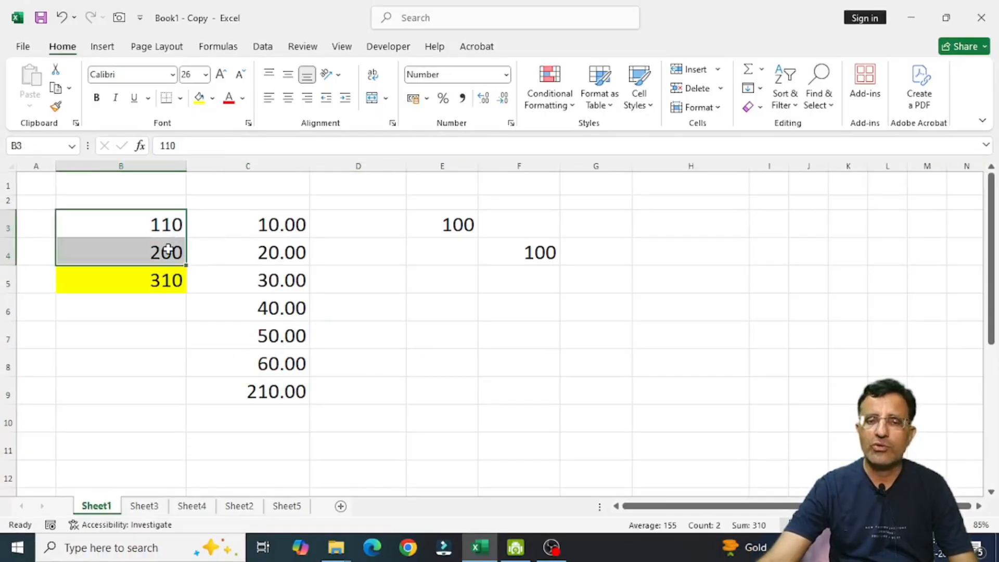
left_click(250, 393)
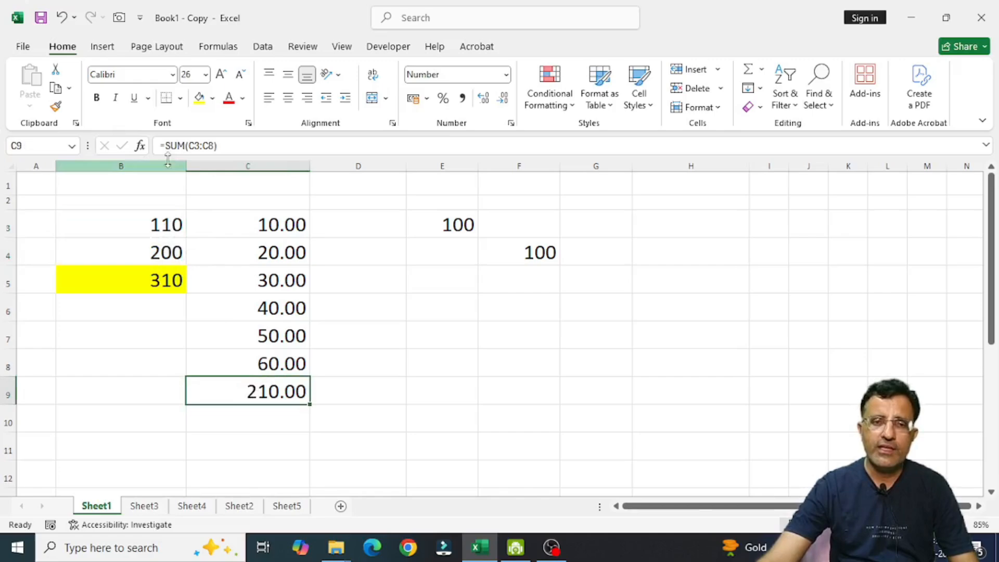
left_click(200, 99)
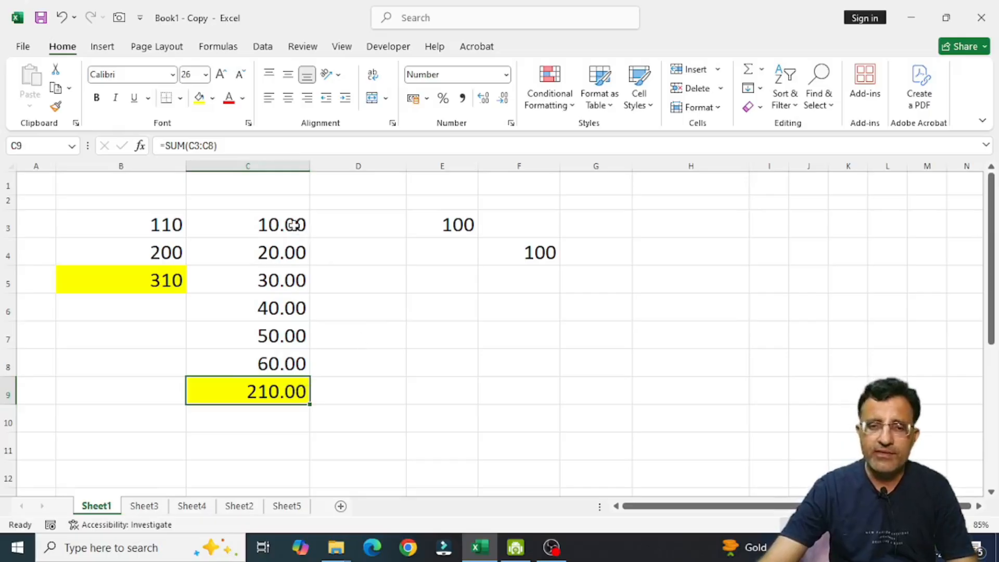
left_click(396, 363)
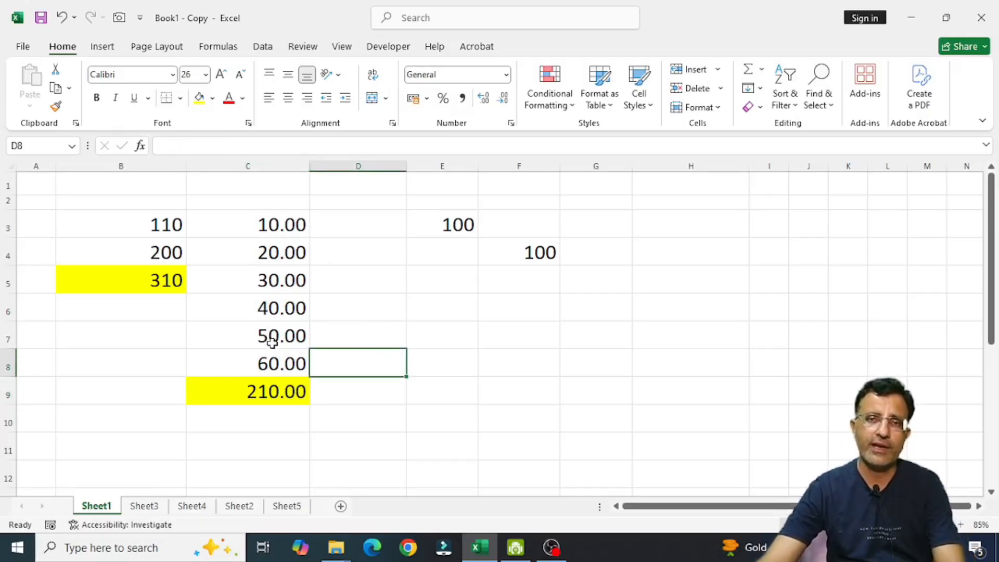
key("ctrl+a")
key("ctrl+q")
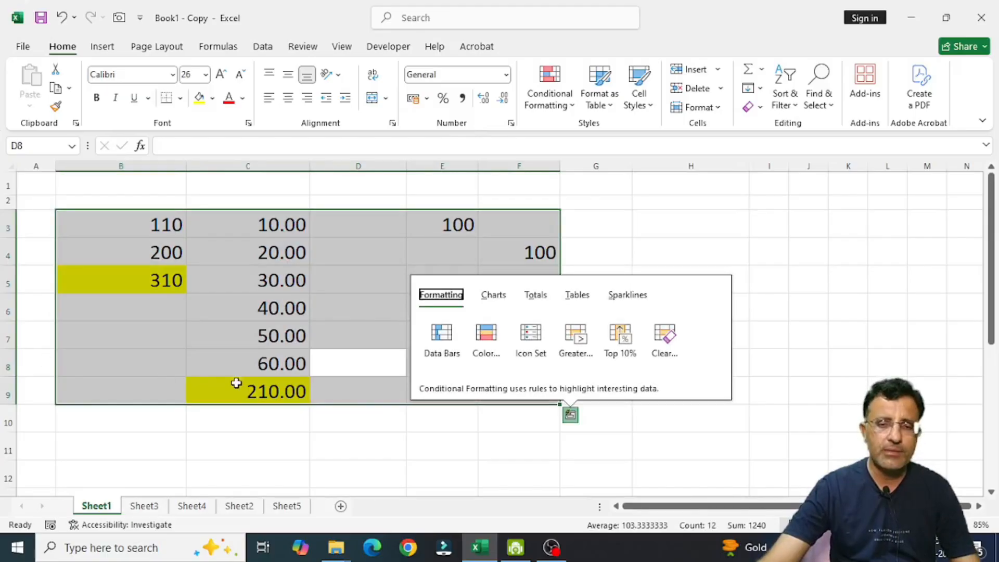
left_click(239, 448)
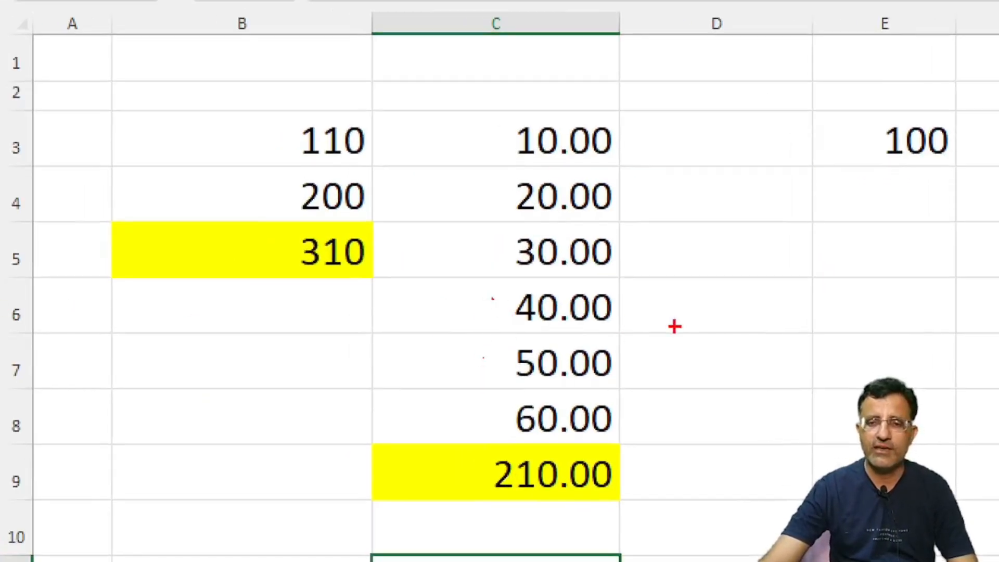
Step: Annotate the sheet with red lines along rows 6 and 7 into column C, scribble a value between them, and clear the markings
left_click_drag(21, 315, 523, 298)
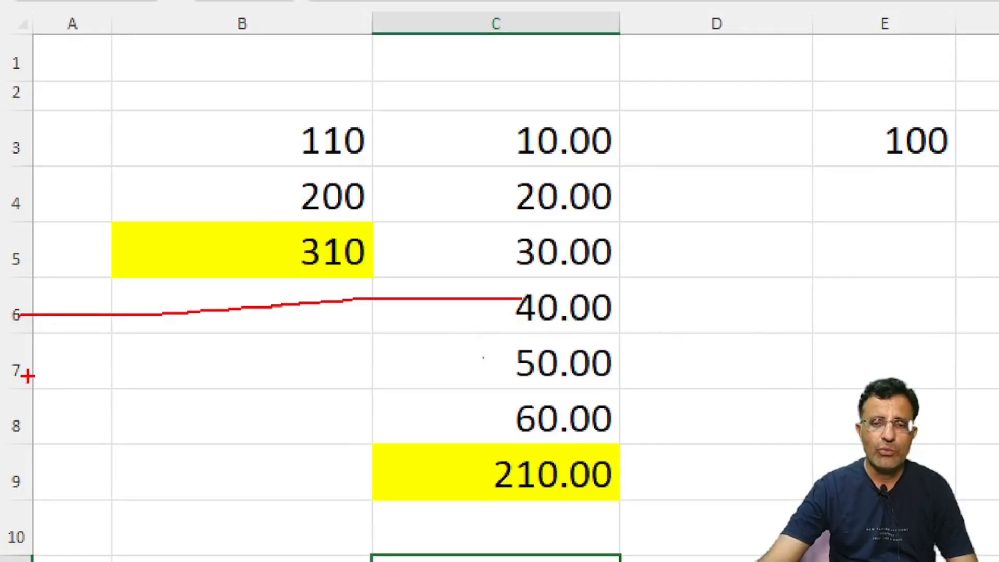
left_click_drag(27, 376, 541, 372)
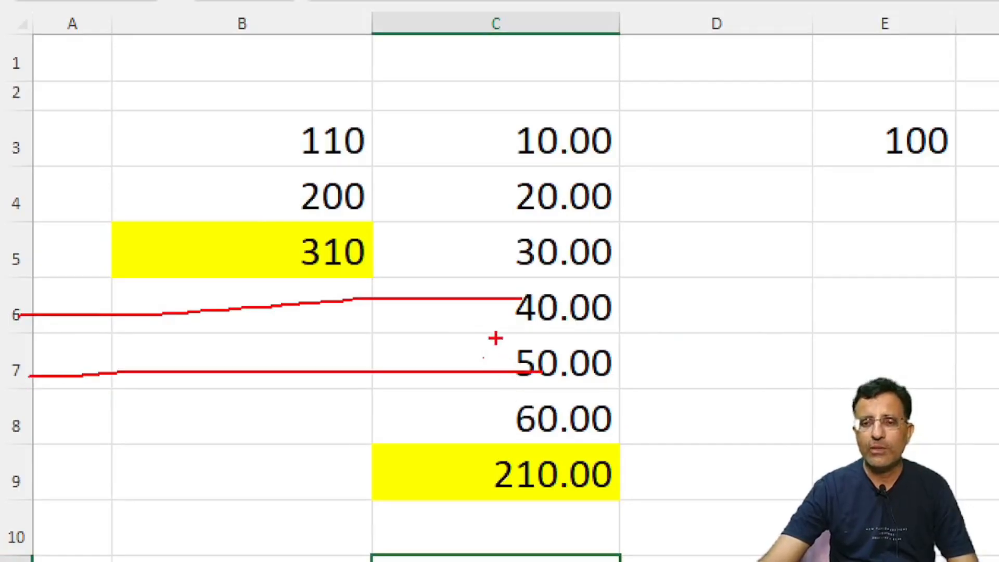
mouse_move(469, 333)
left_mouse_down()
mouse_move(471, 370)
mouse_move(567, 353)
mouse_move(532, 394)
left_mouse_up()
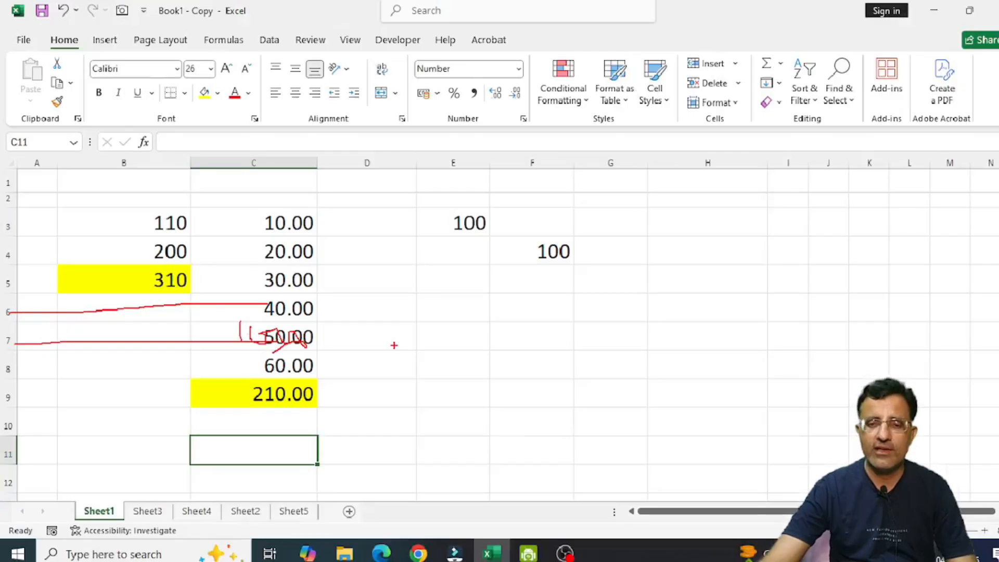
key("Escape")
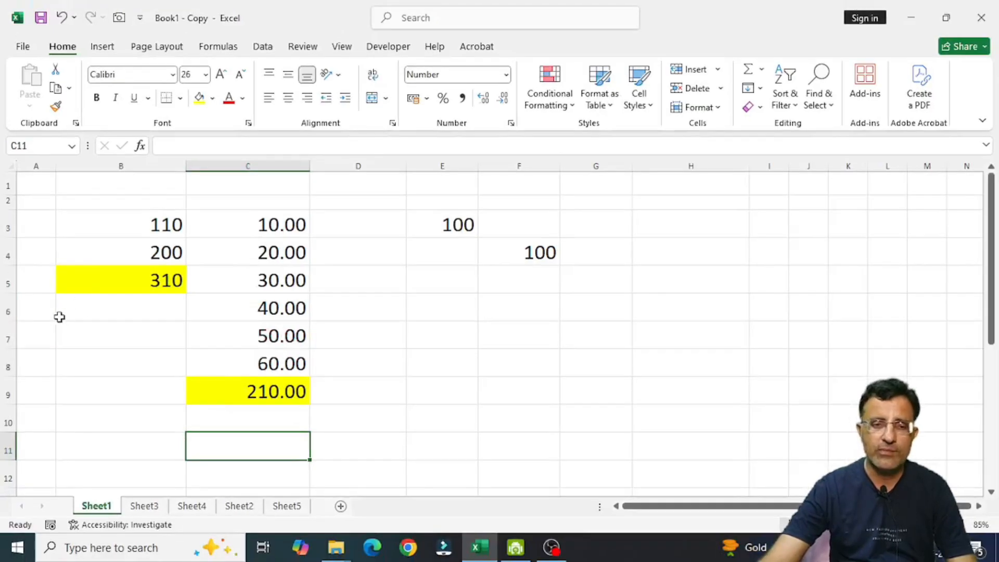
Step: Insert a blank row above row 7, between the values 40.00 and 50.00, highlighting the Insert command in red on the way
left_click(6, 339)
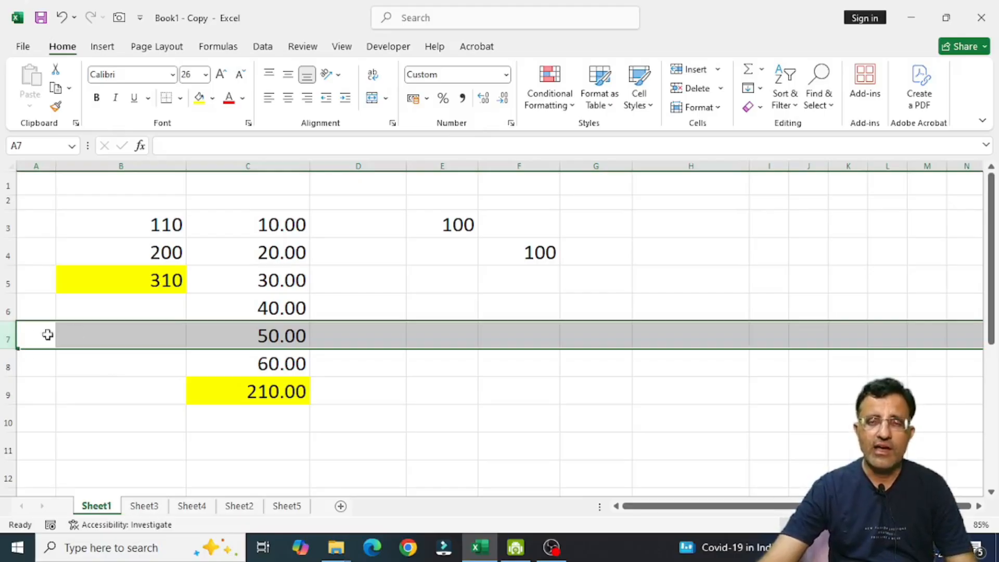
right_click(338, 340)
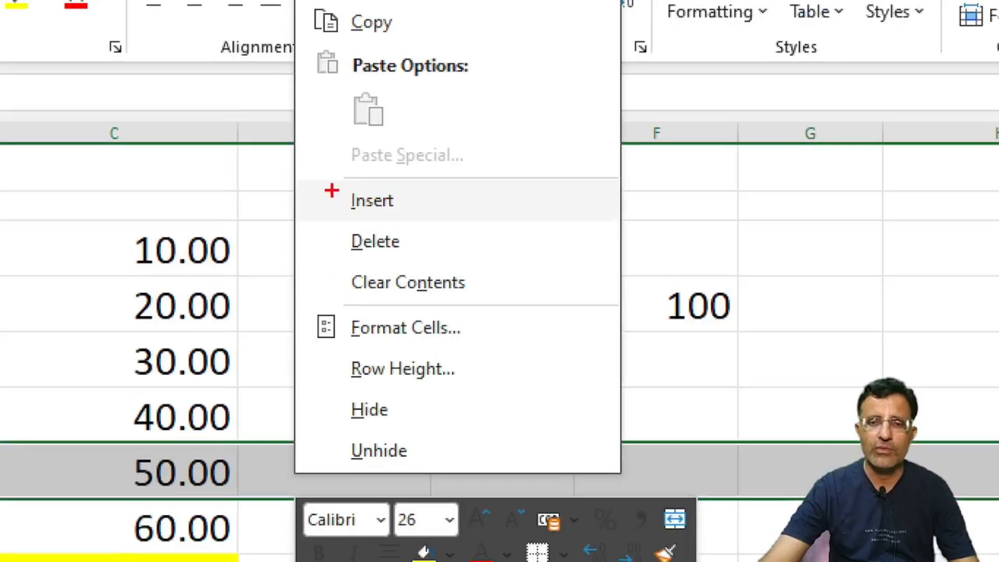
left_click_drag(352, 190, 404, 209)
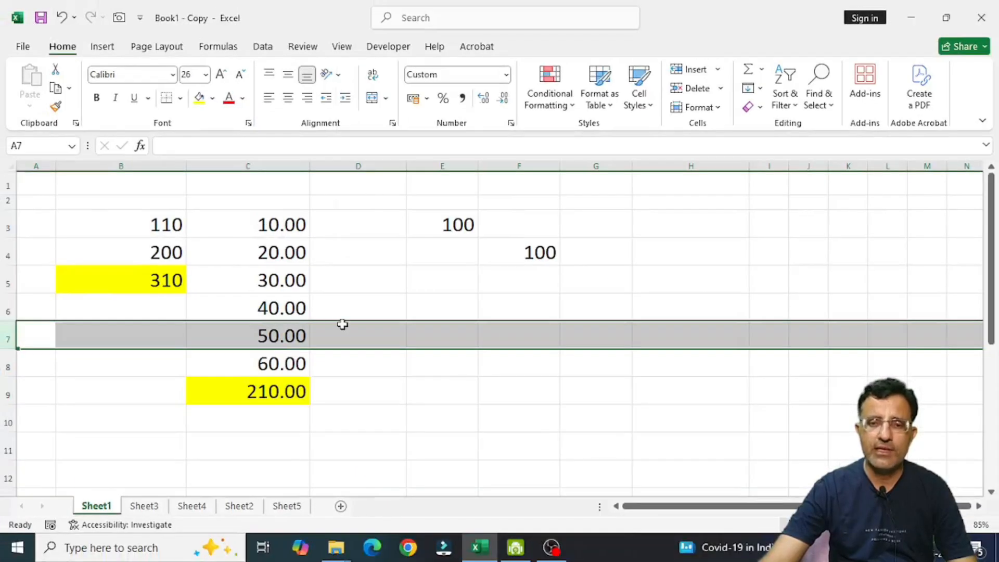
right_click(299, 474)
left_click(392, 191)
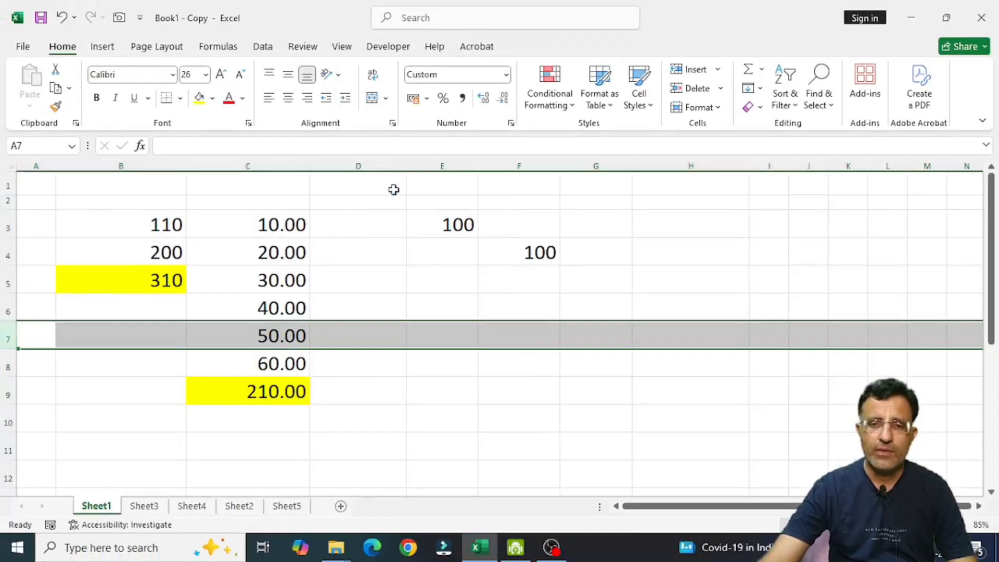
left_click(380, 385)
Step: Enter 1000 in cell C7 of the newly inserted row
left_click(285, 339)
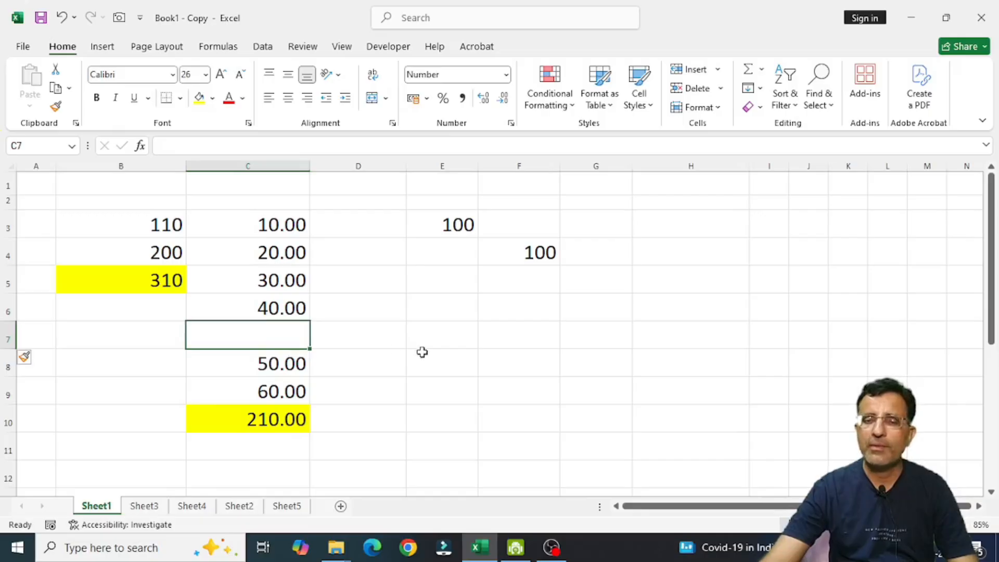
type("1000")
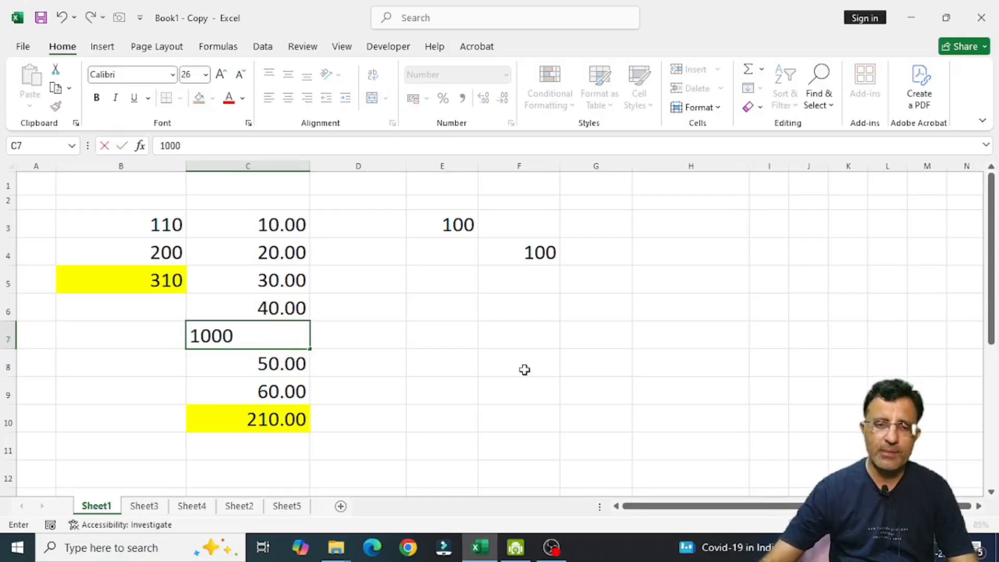
key("Return")
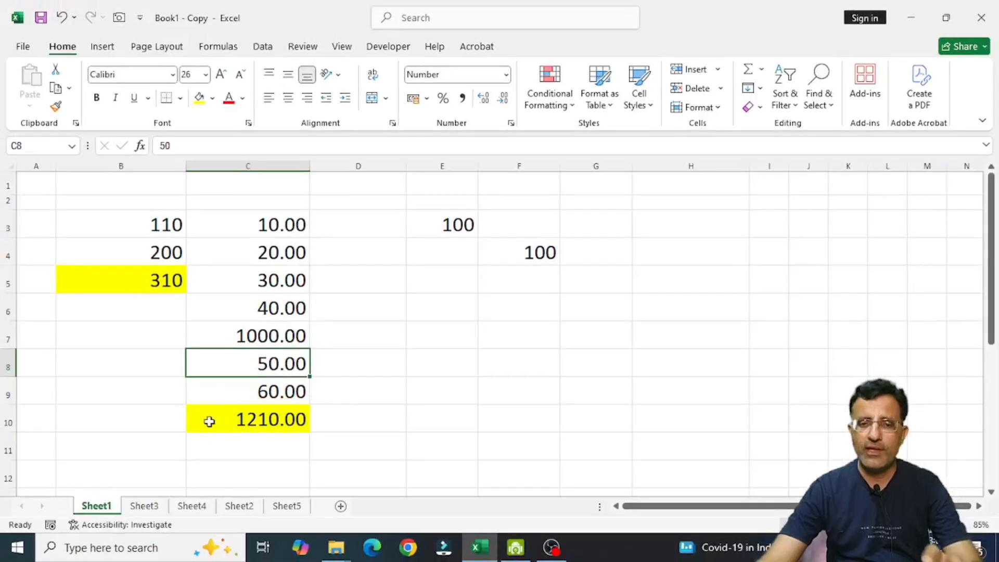
Step: Inspect the SUM formula of the total in cell C10 and circle its range C3:C9 in red in the formula bar
left_click(242, 421)
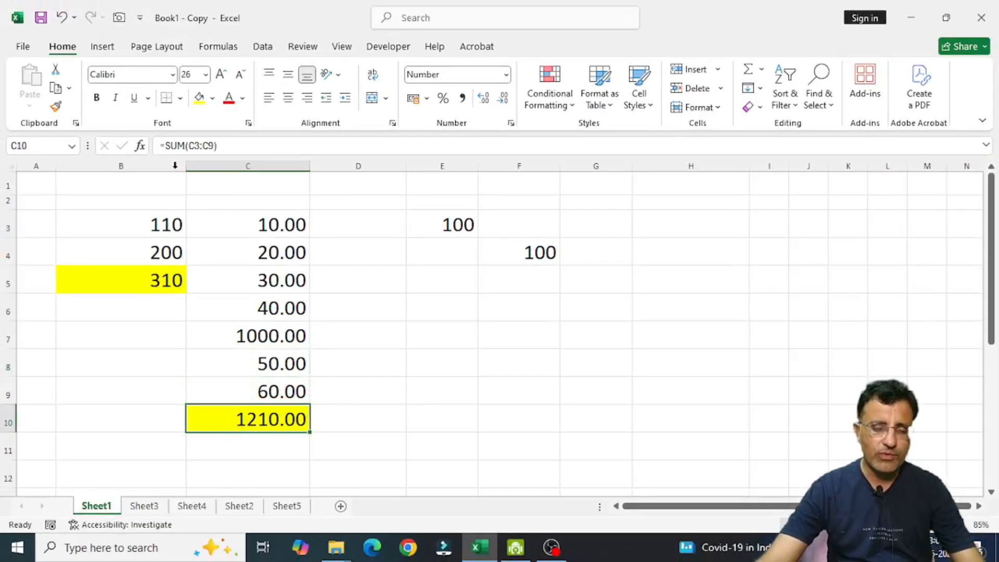
key("ctrl+1")
left_click(200, 165)
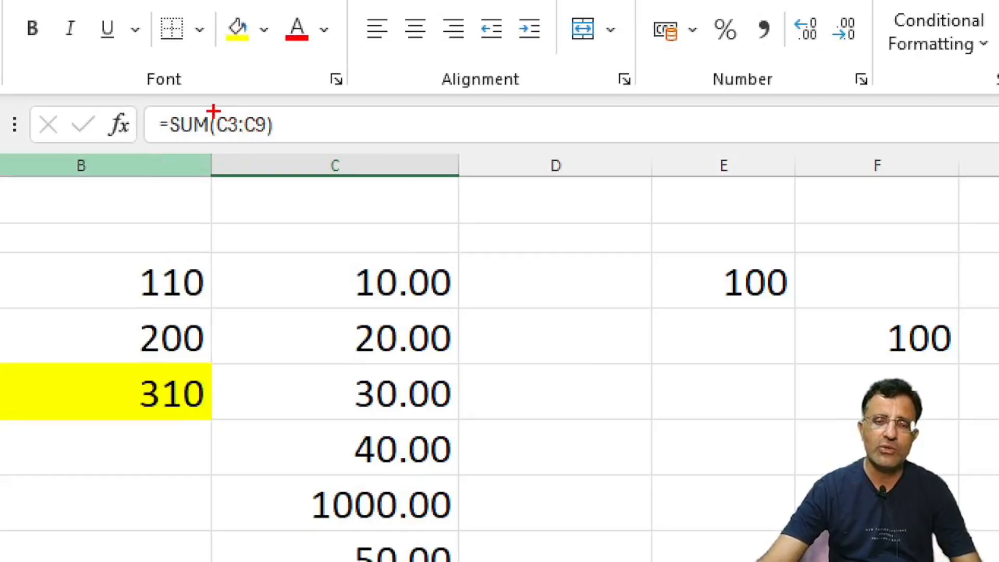
mouse_move(213, 111)
left_mouse_down()
mouse_move(252, 98)
mouse_move(269, 164)
left_mouse_up()
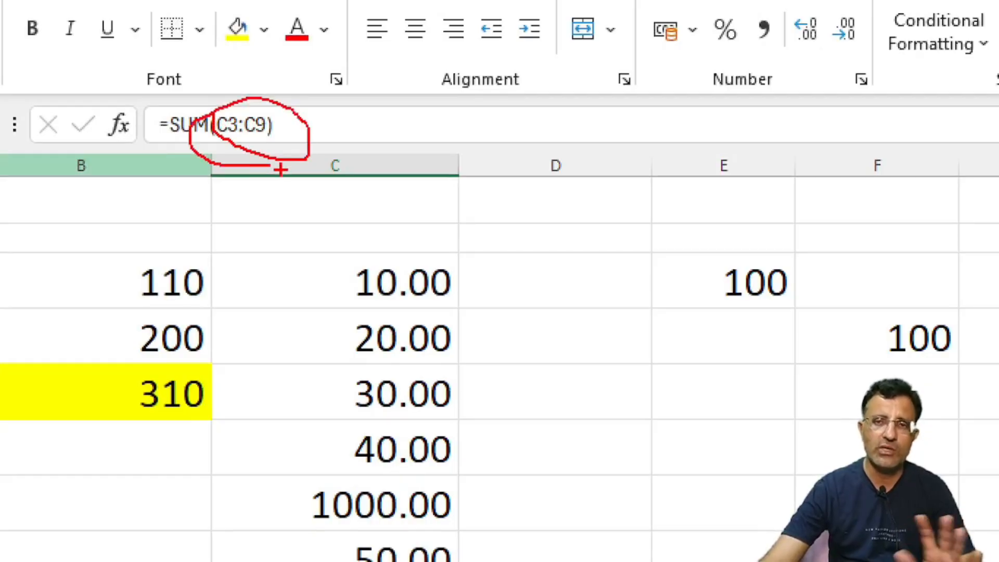
key("Escape")
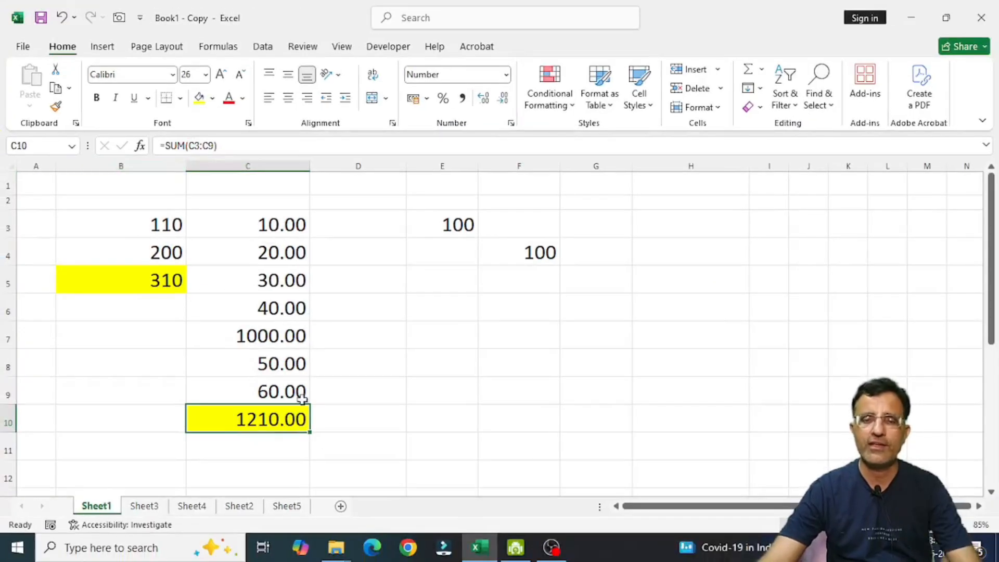
Step: Annotate the values in cells E3 and F4 with red column strokes and circles, and mark the area around H4
left_click(438, 329)
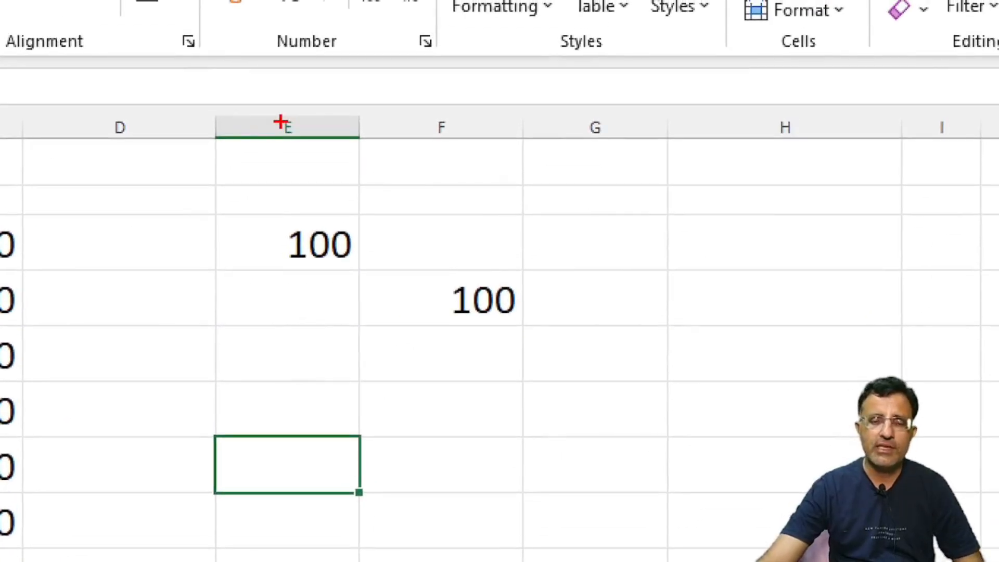
left_click_drag(279, 123, 253, 327)
left_click_drag(481, 119, 462, 288)
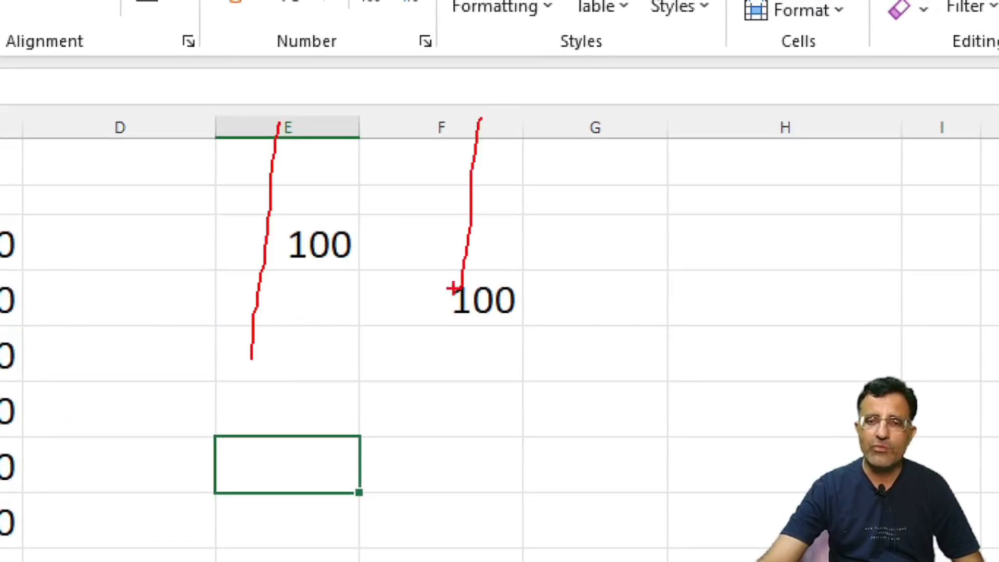
mouse_move(266, 271)
left_mouse_down()
mouse_move(285, 204)
mouse_move(263, 263)
left_mouse_up()
mouse_move(458, 247)
left_mouse_down()
mouse_move(509, 364)
mouse_move(424, 265)
left_mouse_up()
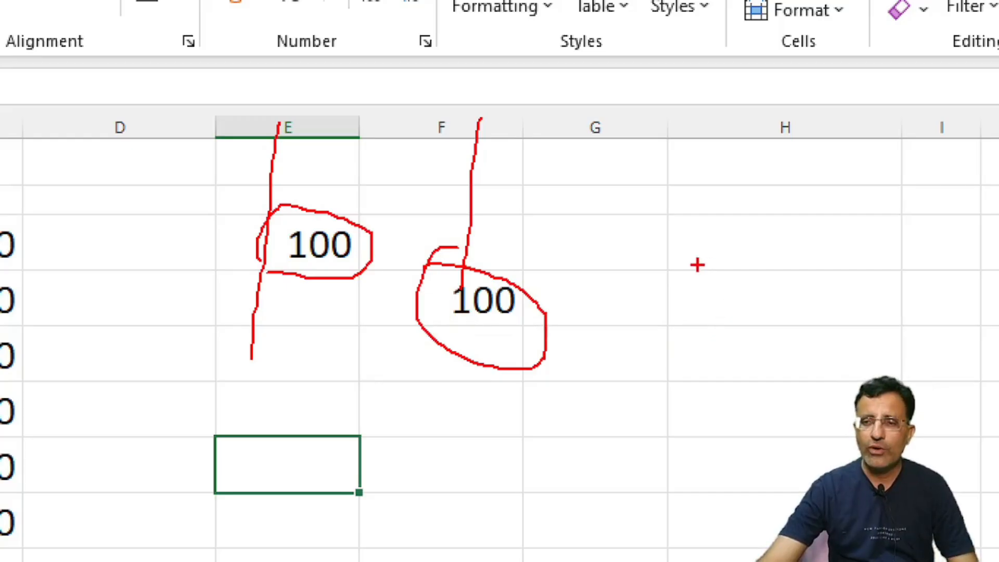
mouse_move(695, 263)
left_mouse_down()
mouse_move(905, 307)
mouse_move(536, 364)
left_mouse_up()
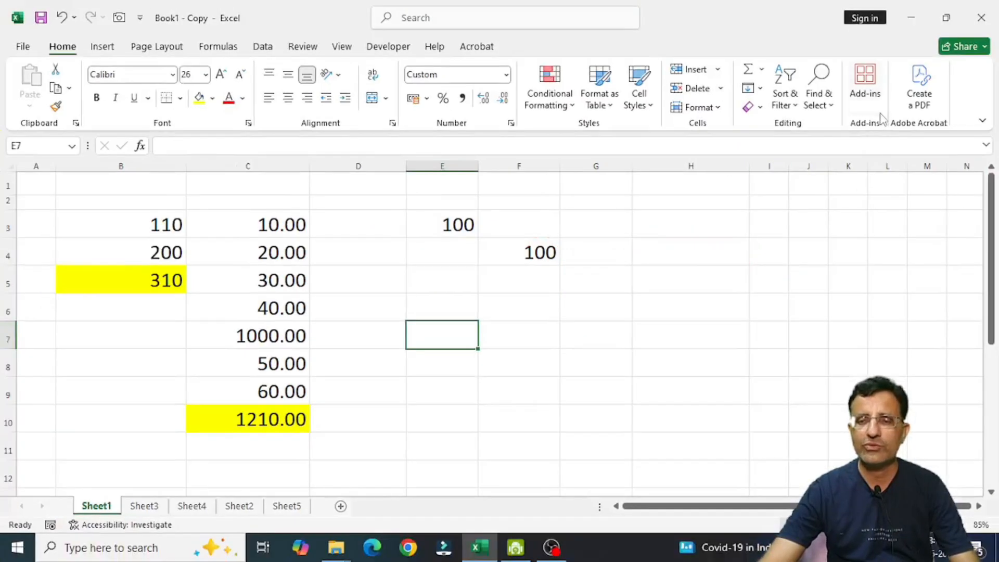
Step: Add the two separate cells in H4 with the formula =F4+E3, and clear H4 again
left_click(701, 245)
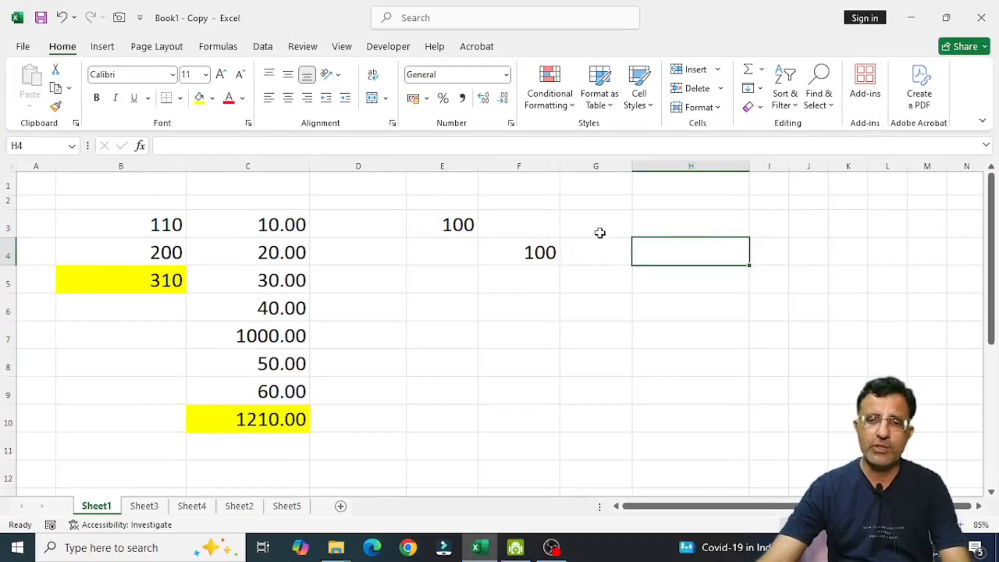
type("=")
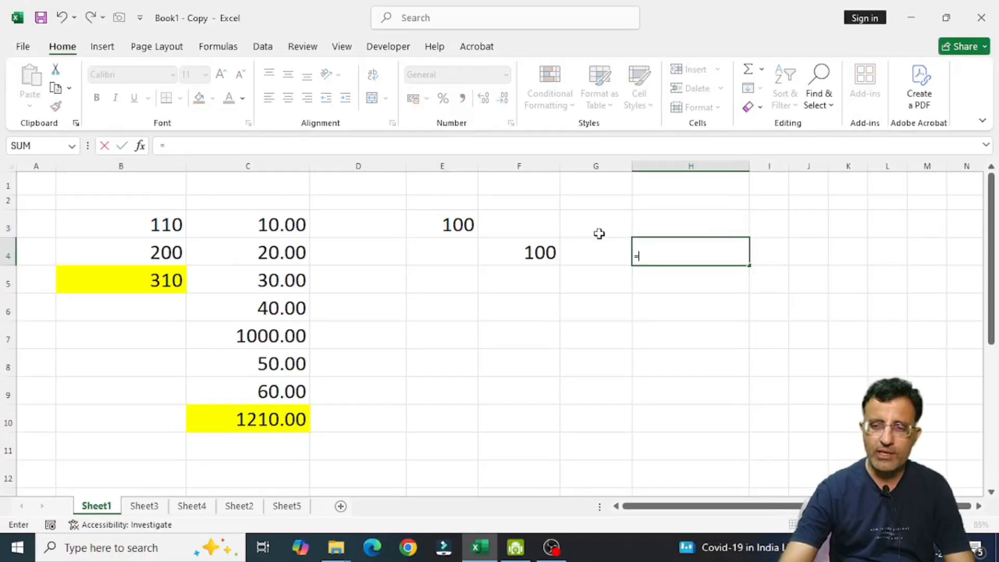
left_click(530, 252)
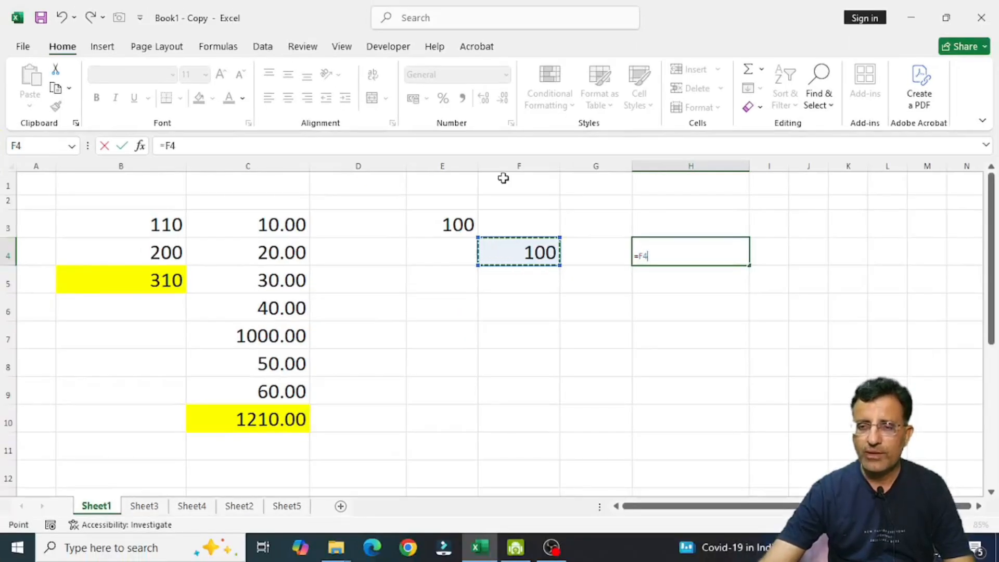
type("+")
left_click(440, 224)
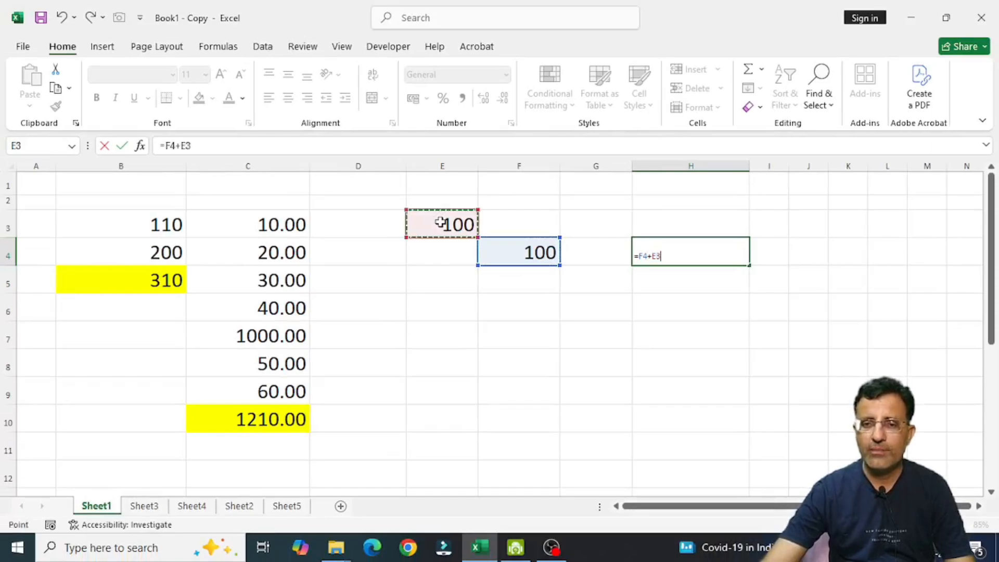
key("Return")
left_click(721, 257)
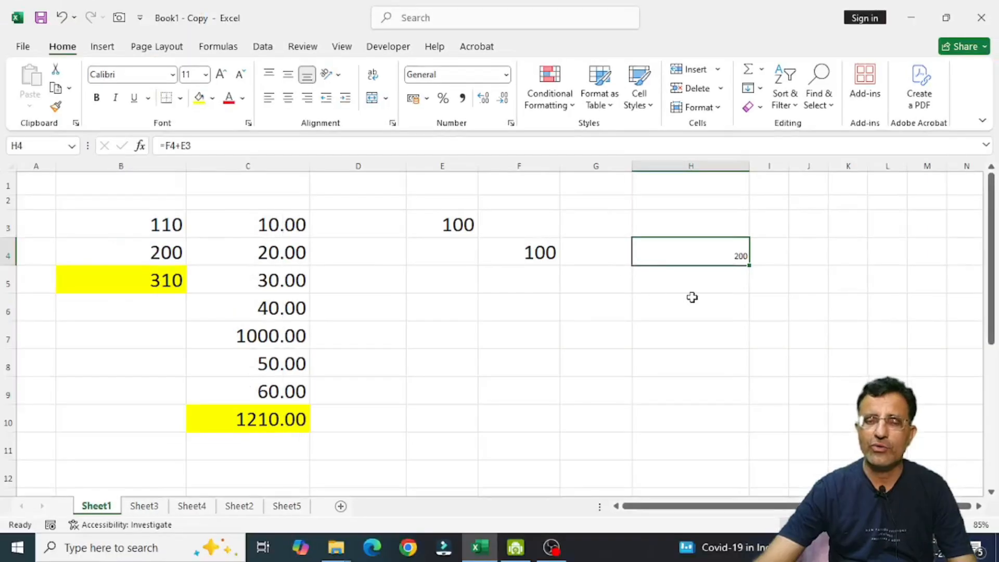
key("Delete")
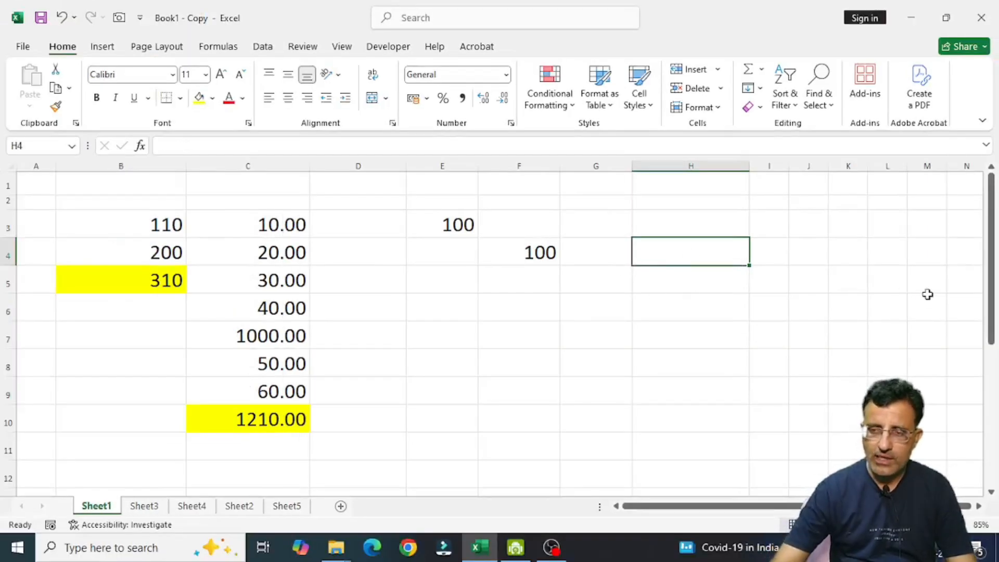
Step: Change the value in cell E3 to 10
key("Left")
key("Left")
key("Left")
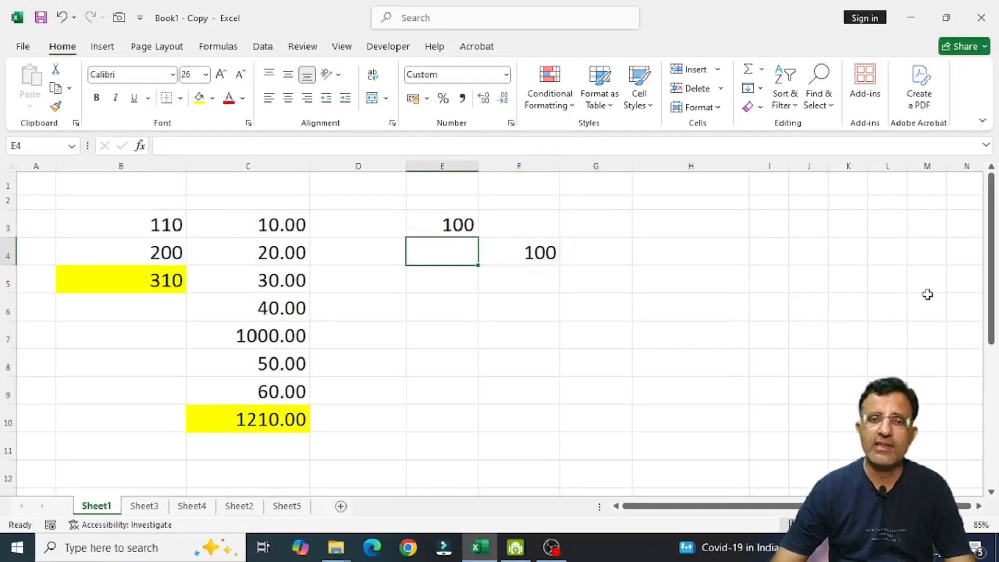
key("Up")
key("F2")
key("BackSpace")
key("Return")
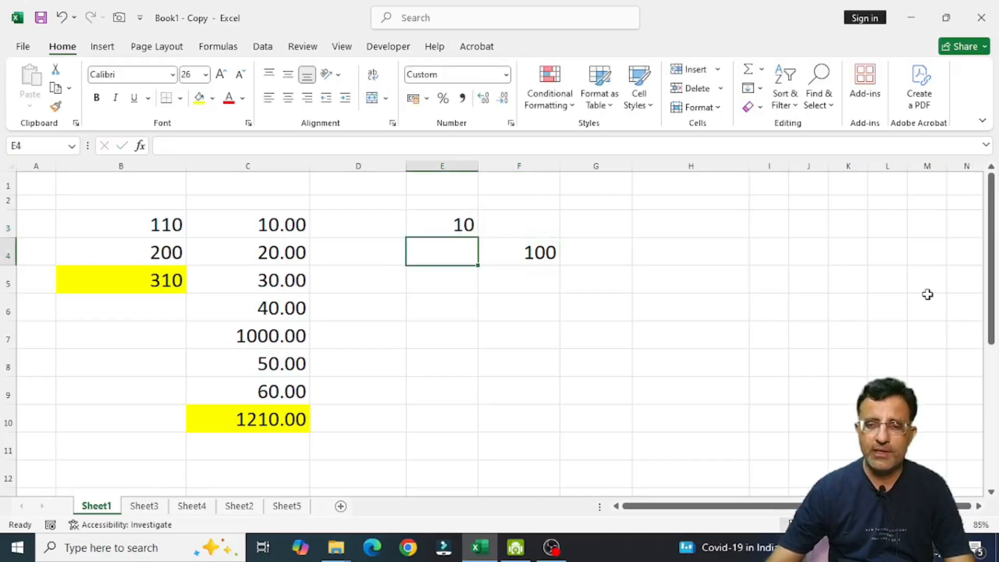
Step: Enter 20, 30, 40, 50 and 60 in cells E4 to E8
type("20")
key("Return")
type("30")
key("Return")
type("40")
key("Return")
type("50")
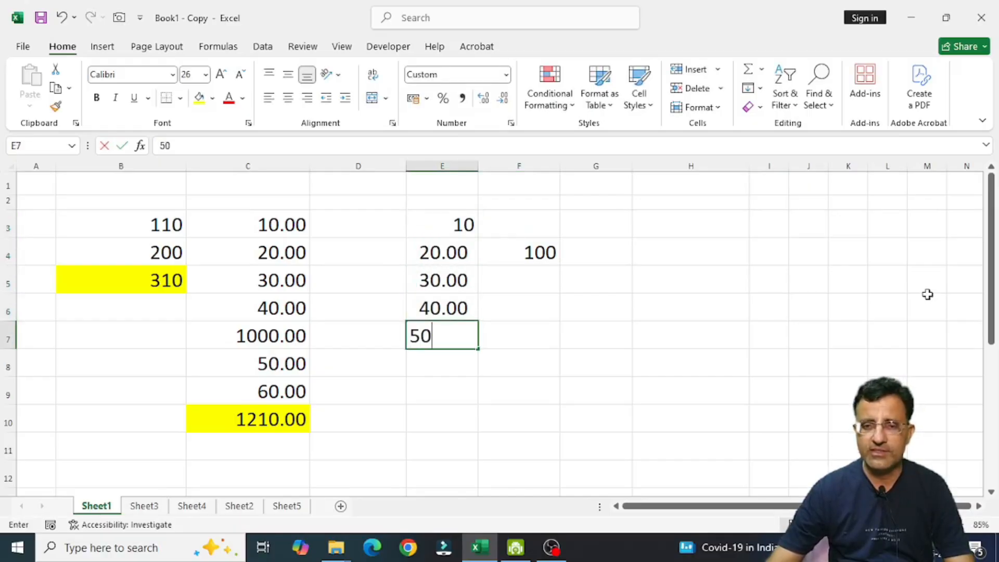
key("Return")
type("60")
key("Return")
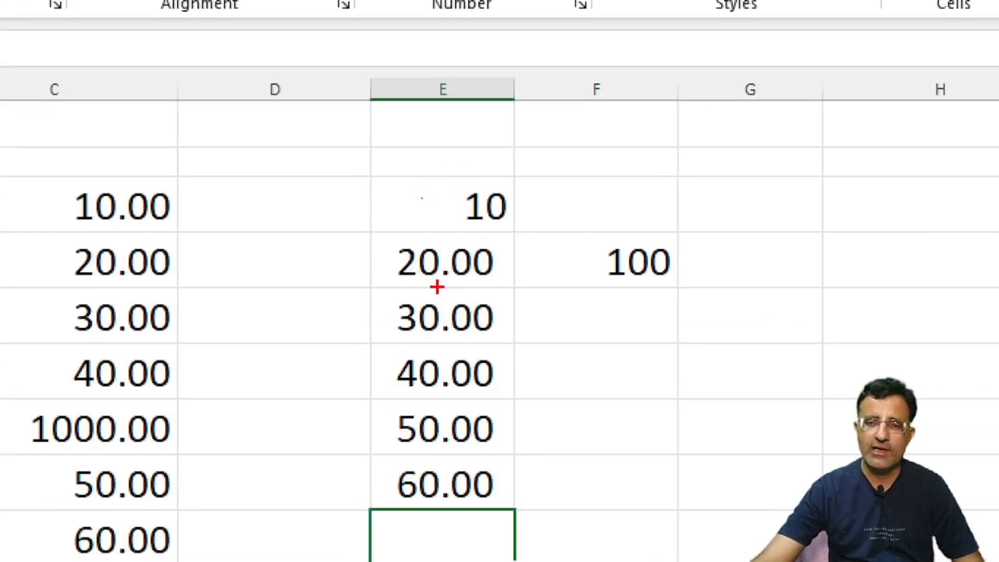
Step: Mark cell E4 with a red box and try to re-enter cell E3 as 10.00 with two decimals
mouse_move(376, 236)
left_mouse_down()
mouse_move(430, 267)
mouse_move(518, 294)
left_mouse_up()
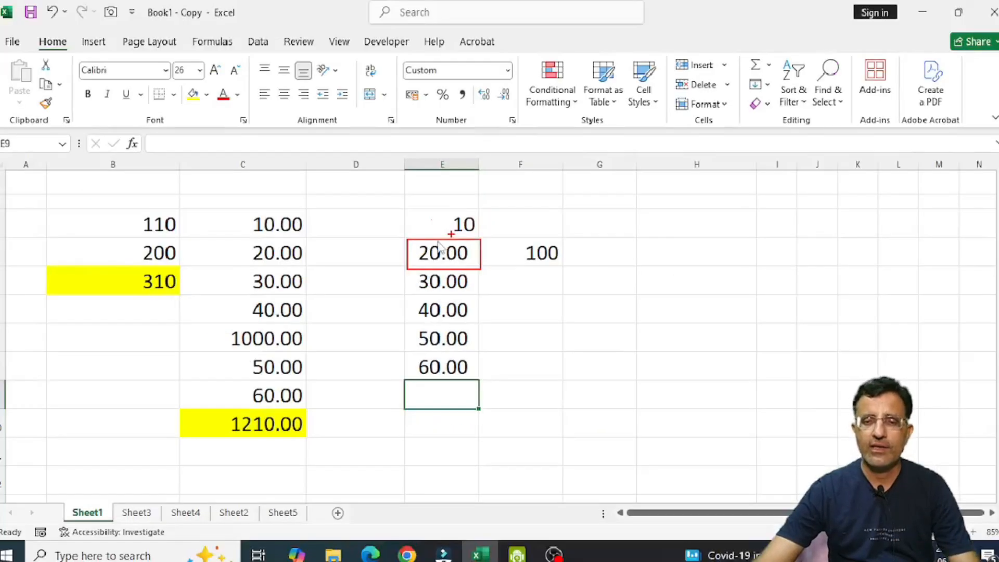
left_click(450, 229)
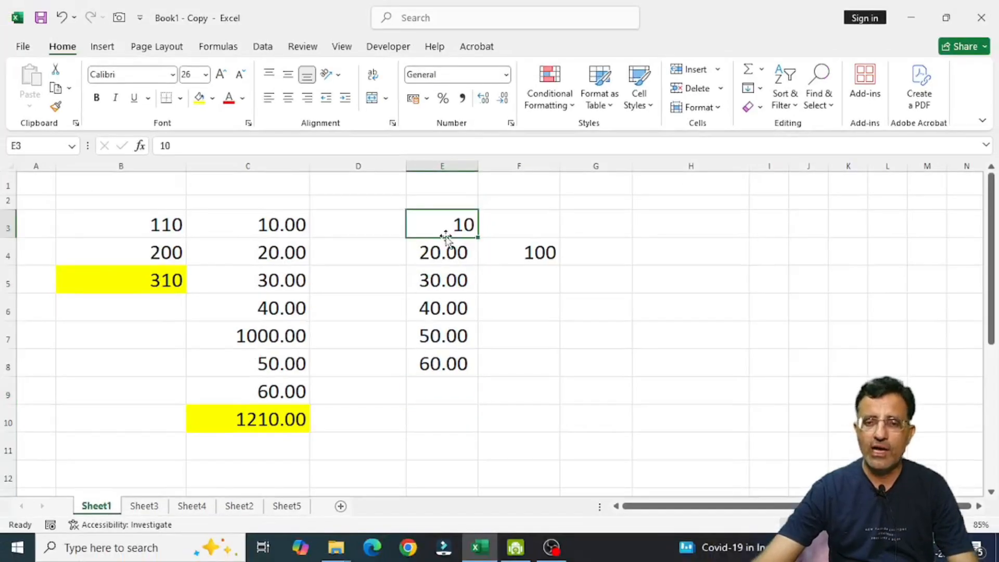
type("10.00")
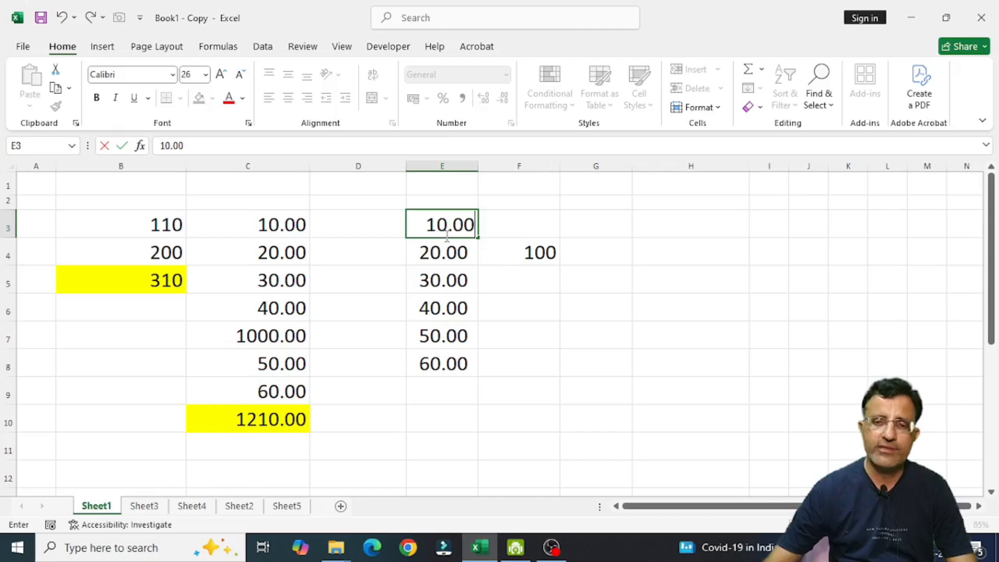
key("Return")
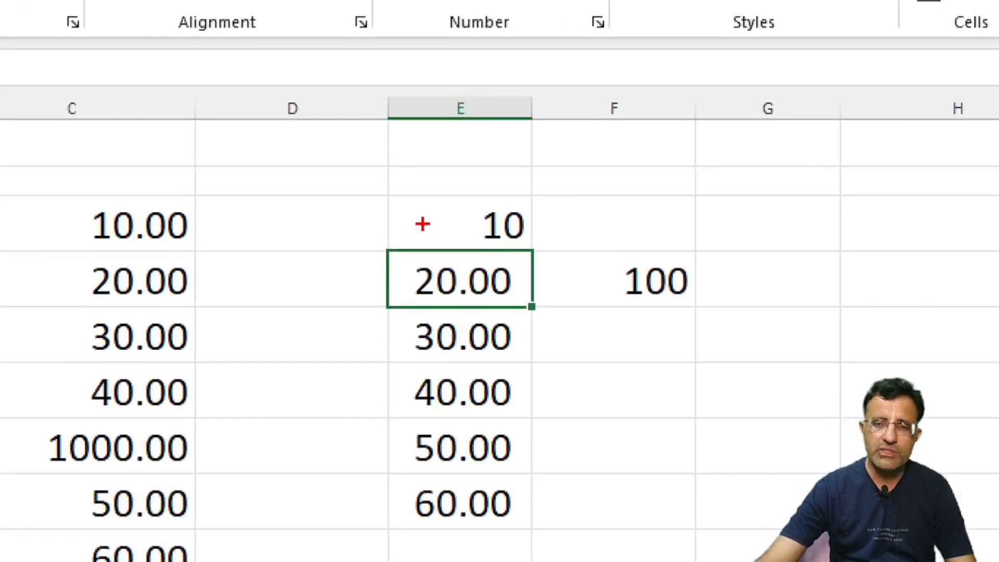
Step: Mark the value in cell E3 and the number format setting of cell E4 with red boxes for comparison
left_click_drag(455, 186, 545, 249)
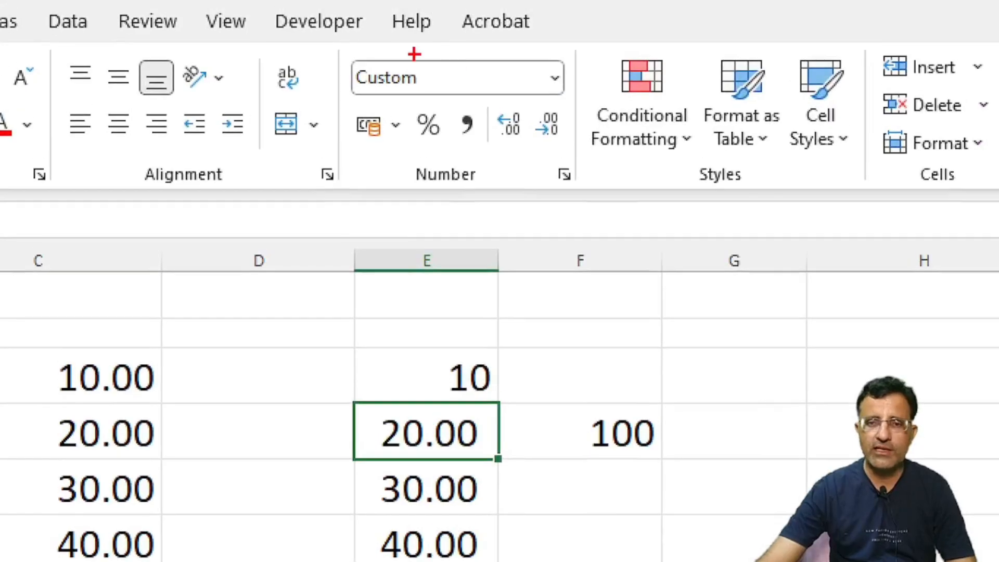
mouse_move(397, 61)
left_mouse_down()
mouse_move(431, 87)
mouse_move(575, 106)
left_mouse_up()
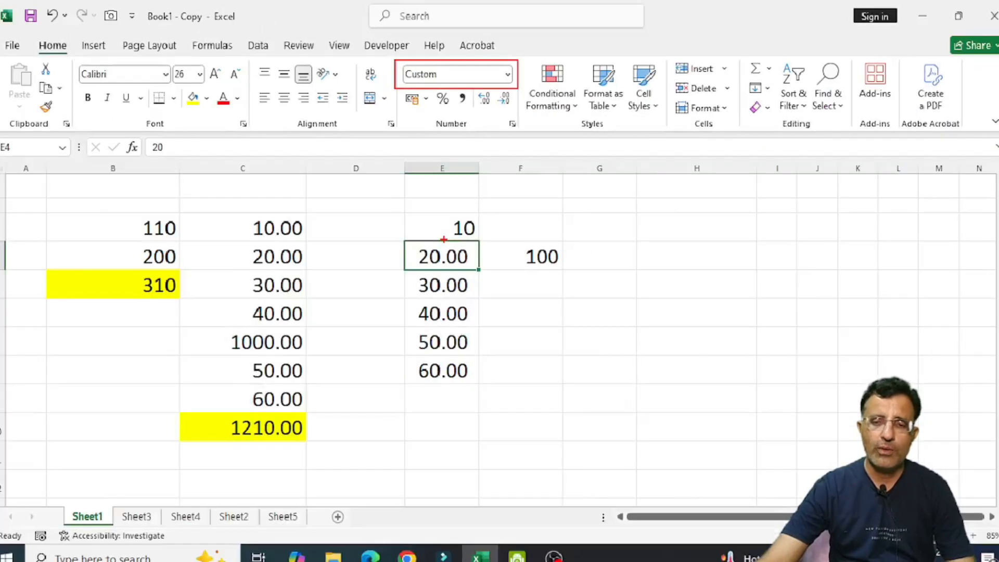
Step: Check the number format of cell E3 and mark it, column E and the decimals in E4 in red
key("Escape")
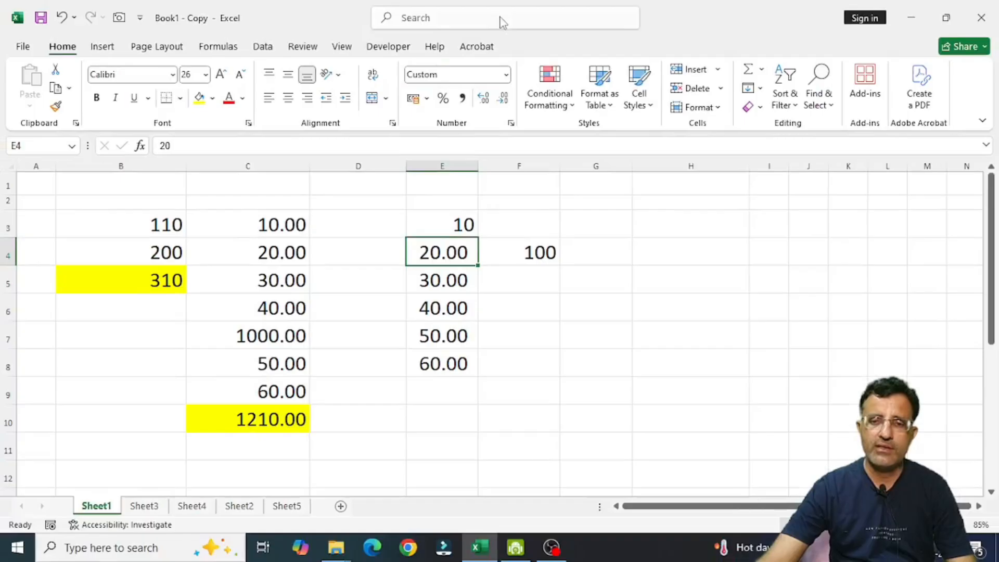
left_click(431, 220)
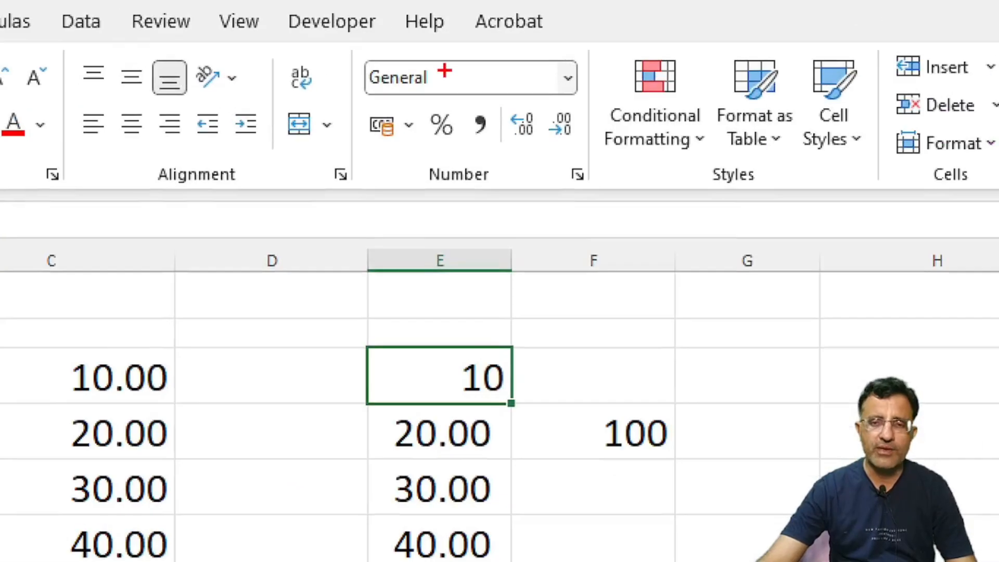
left_click_drag(395, 61, 465, 87)
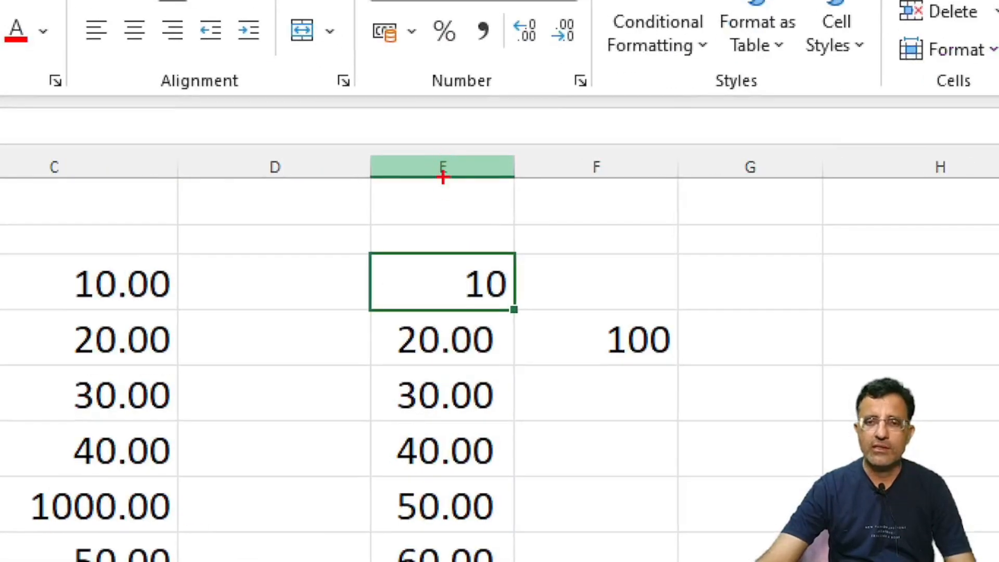
left_click_drag(443, 177, 446, 556)
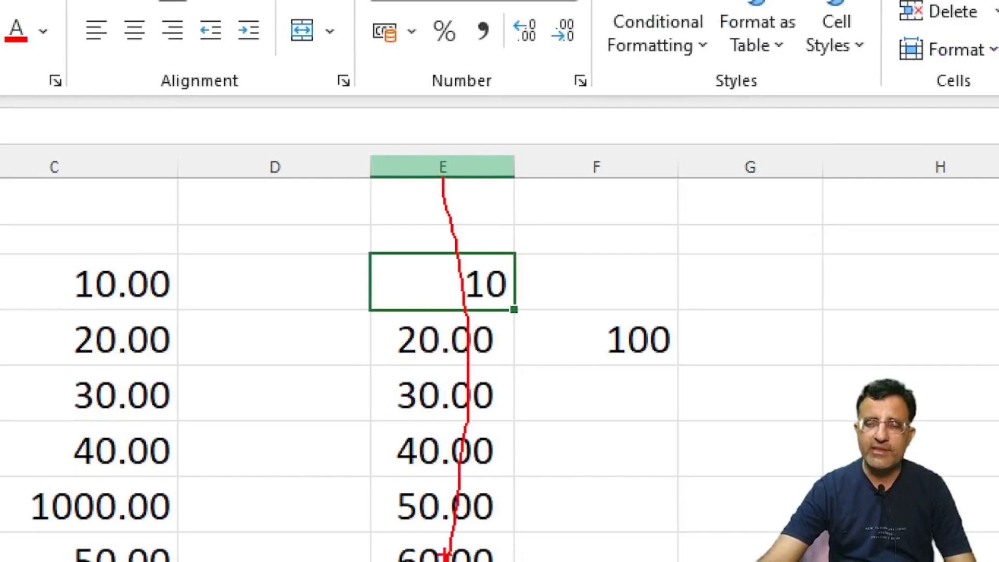
mouse_move(451, 312)
left_mouse_down()
mouse_move(516, 344)
mouse_move(452, 315)
mouse_move(460, 318)
left_mouse_up()
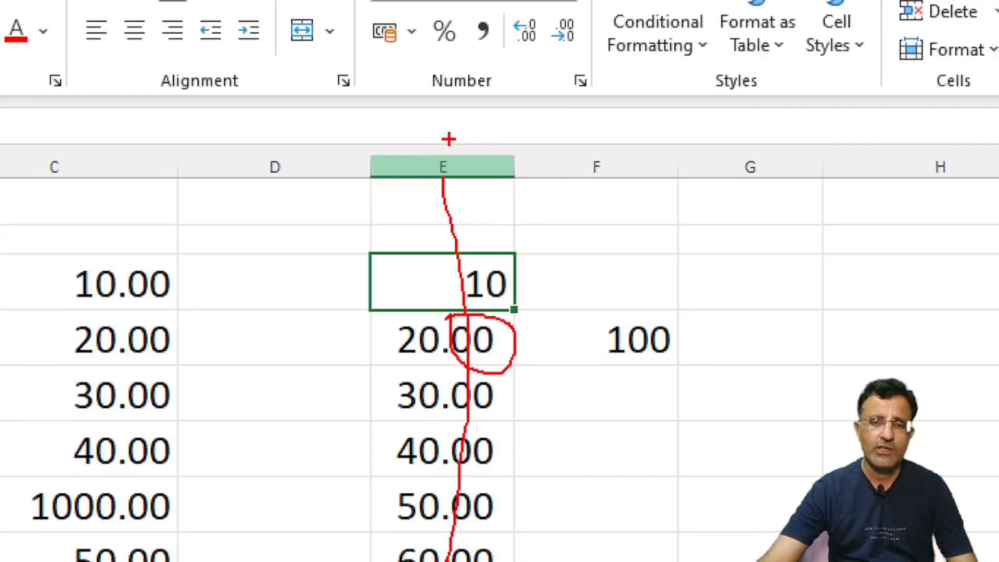
key("Escape")
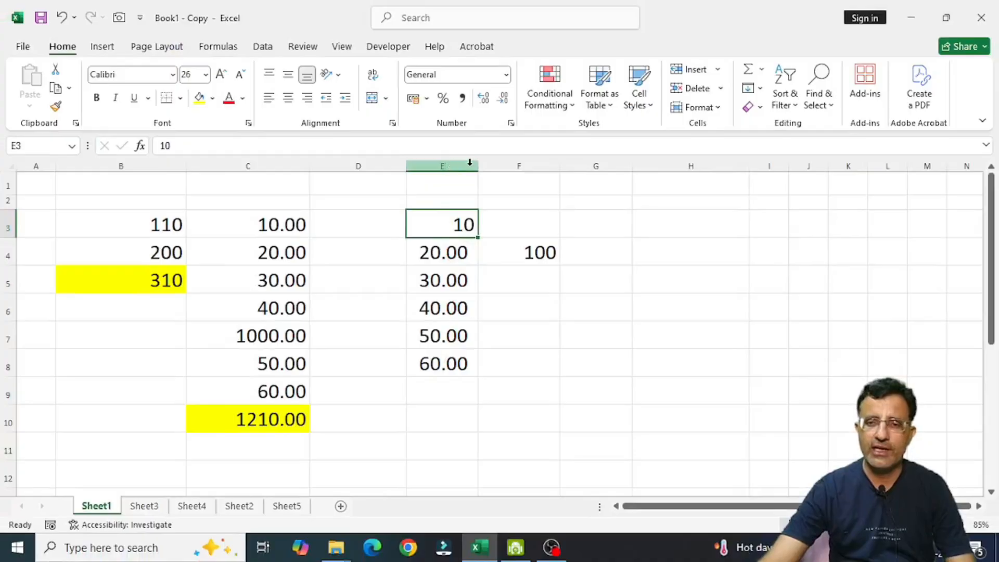
Step: Widen column E slightly and apply the Number format to the entire column
left_click_drag(479, 166, 493, 168)
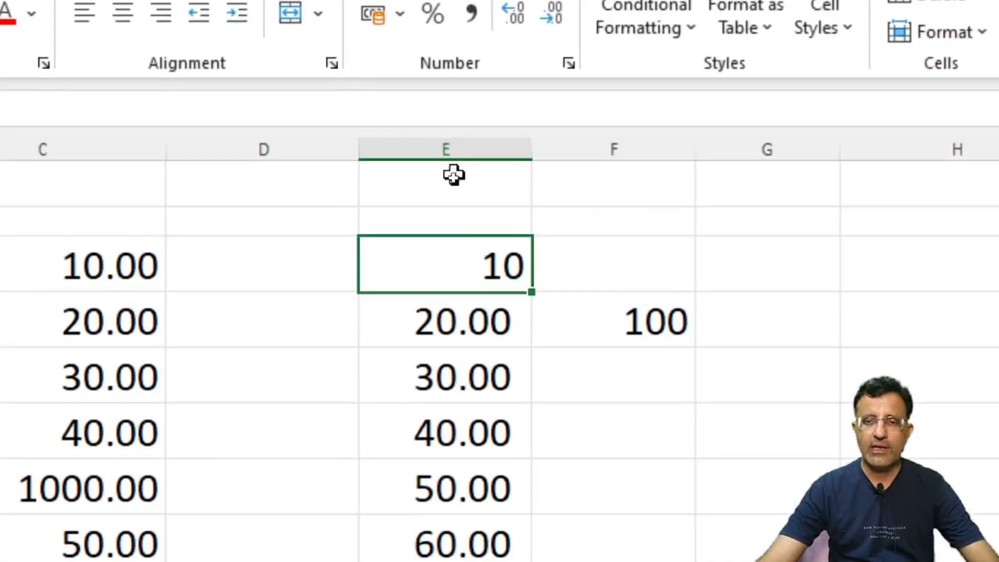
left_click(470, 146)
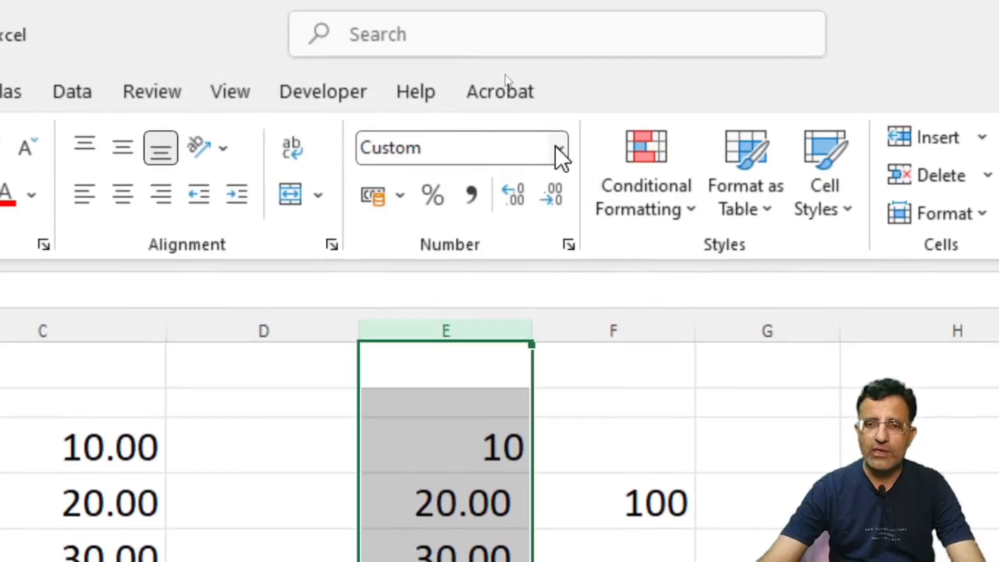
left_click(557, 148)
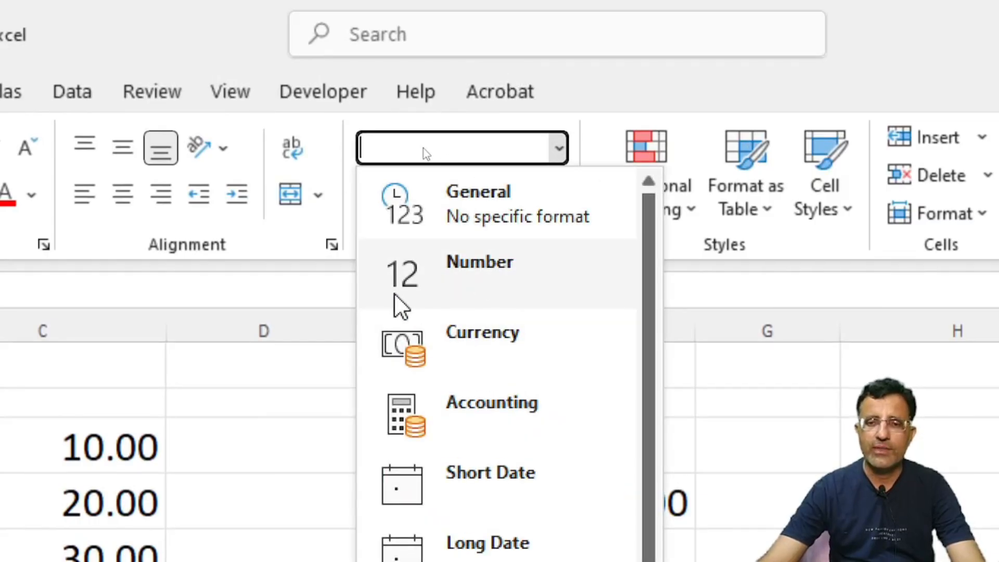
left_click(493, 274)
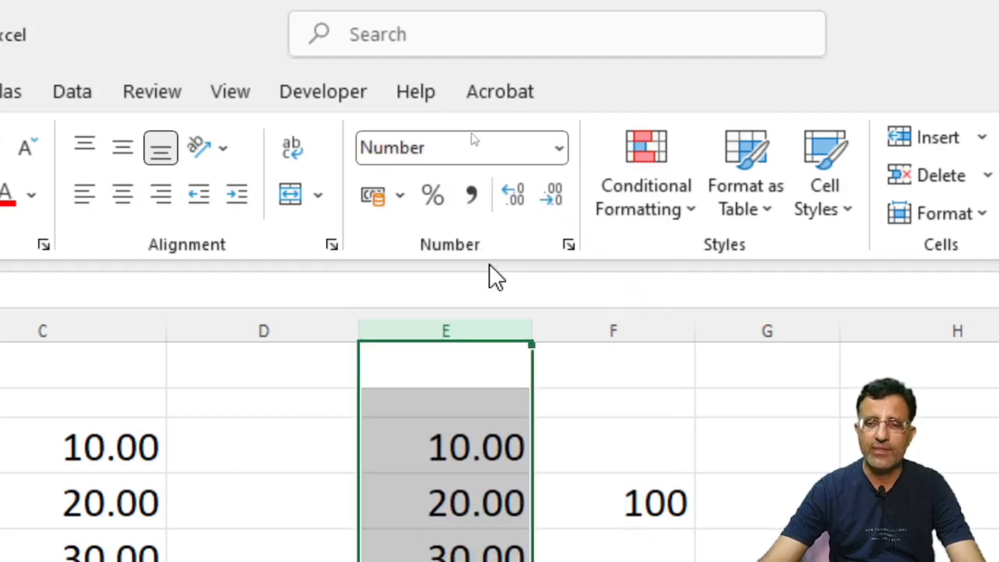
scroll(461, 394, "down", 3)
scroll(464, 395, "up", 2)
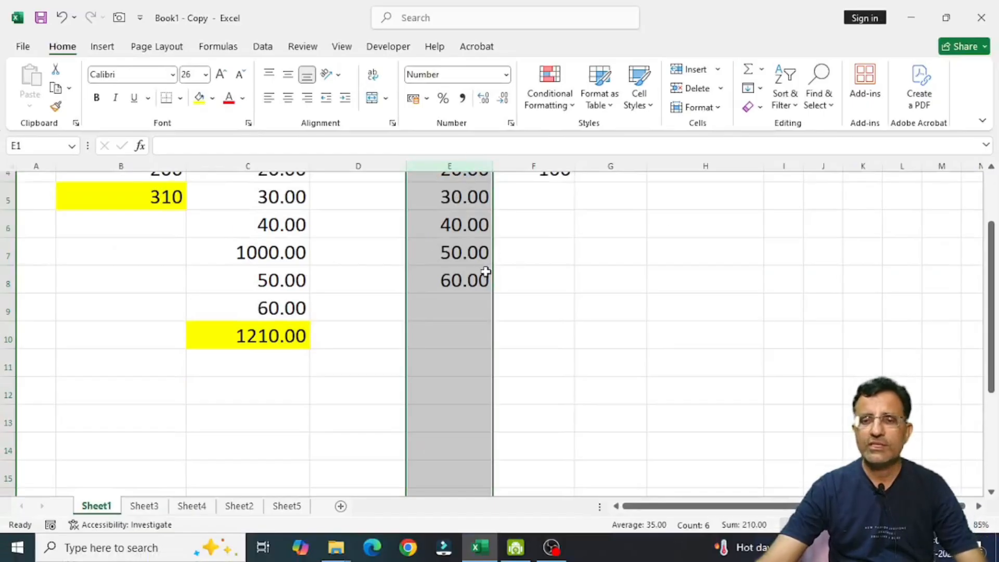
Step: Enter 70 in cell E9, first as 70.00 and again as plain 70
left_click(500, 546)
scroll(476, 273, "up", 1)
left_click(486, 394)
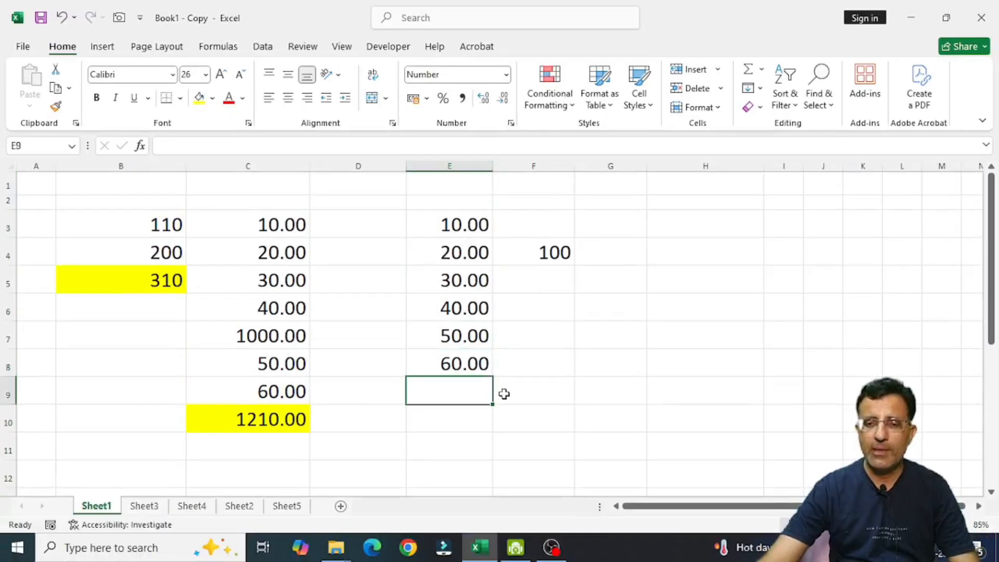
type("70")
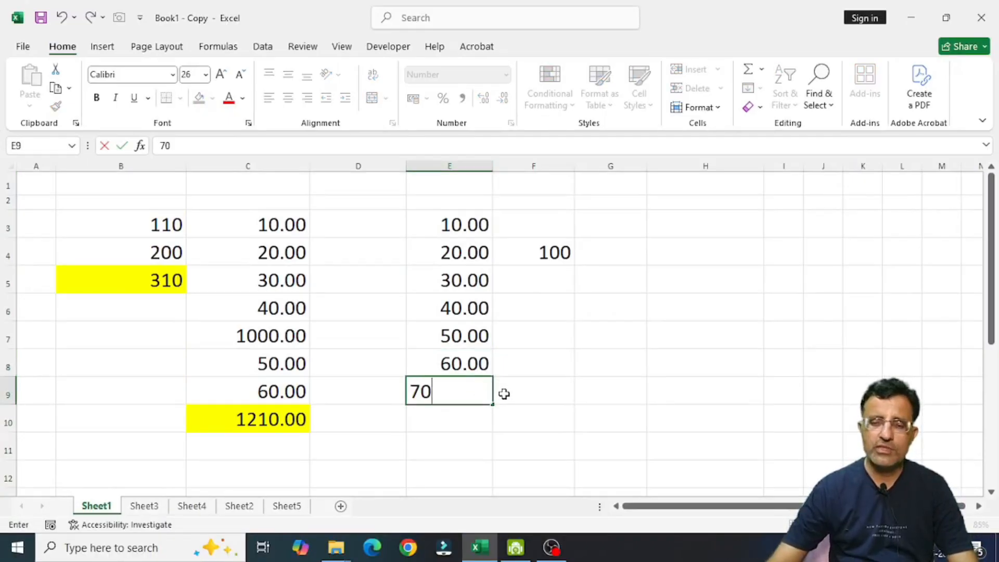
type(".00")
key("Return")
key("Up")
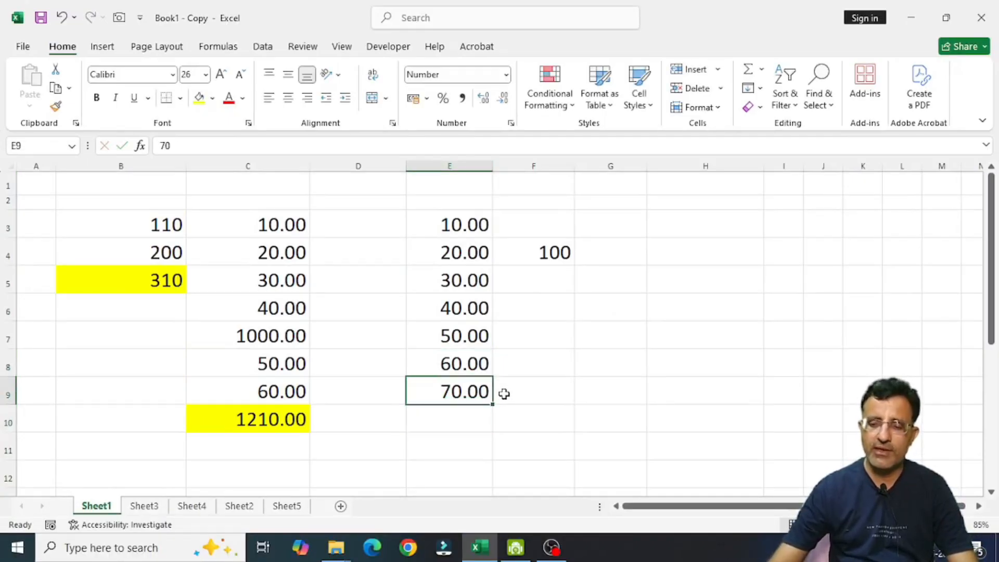
type("70")
key("Return")
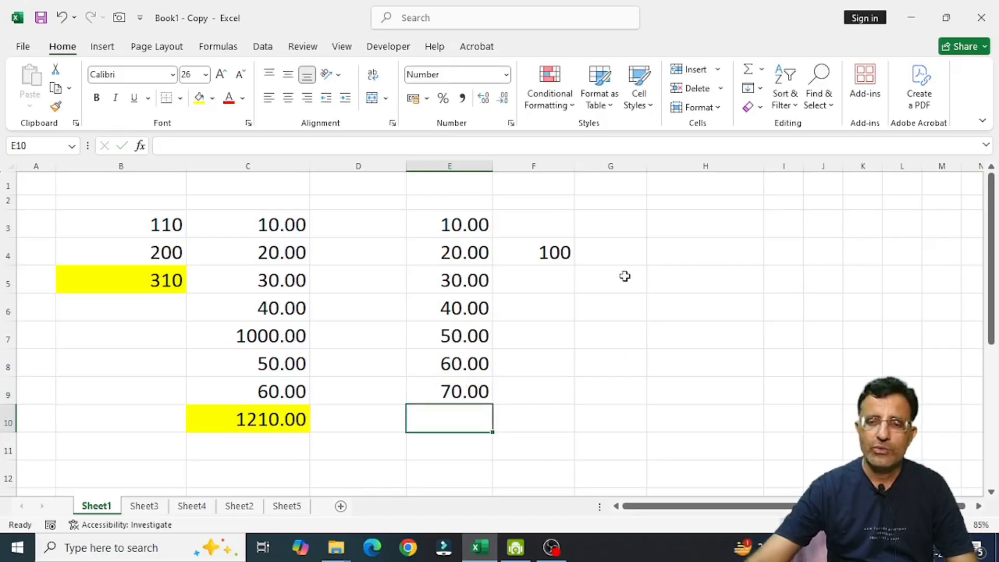
Step: Enter 10 in cell F3
left_click(560, 250)
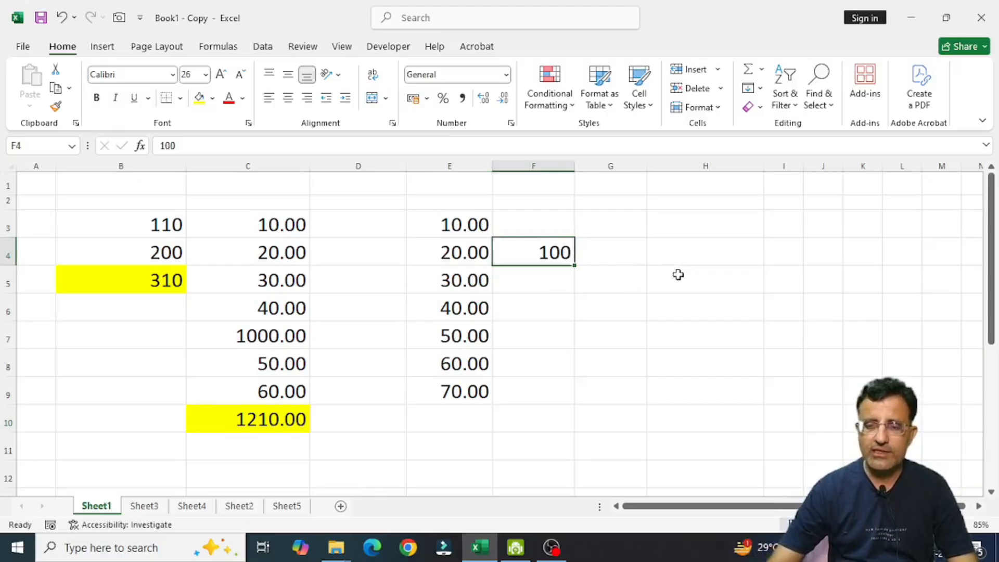
key("Up")
type("10")
key("Return")
key("Up")
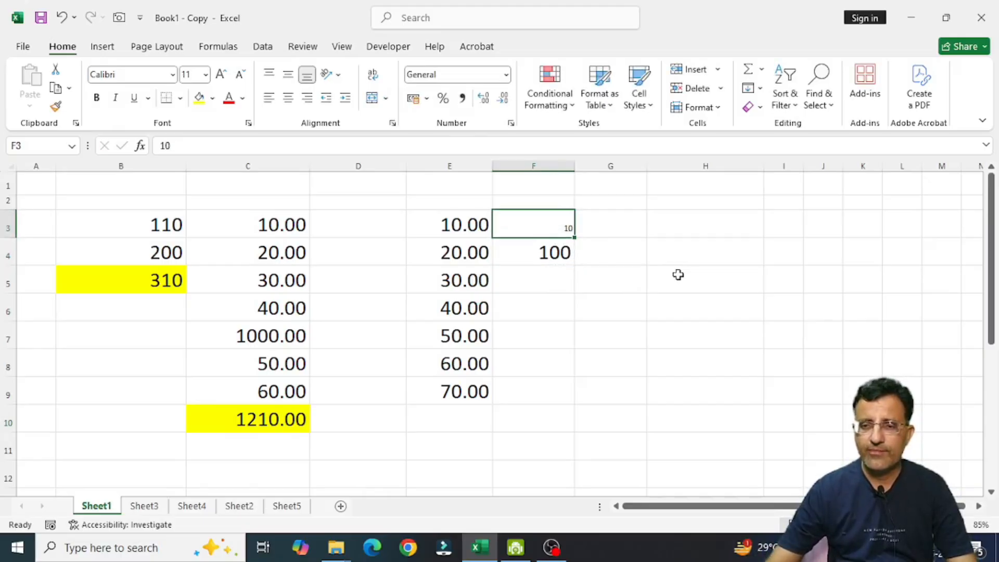
key("Left")
key("shift+Down")
key("shift+Down")
key("shift+Down")
key("shift+Down")
key("shift+Down")
key("shift+Down")
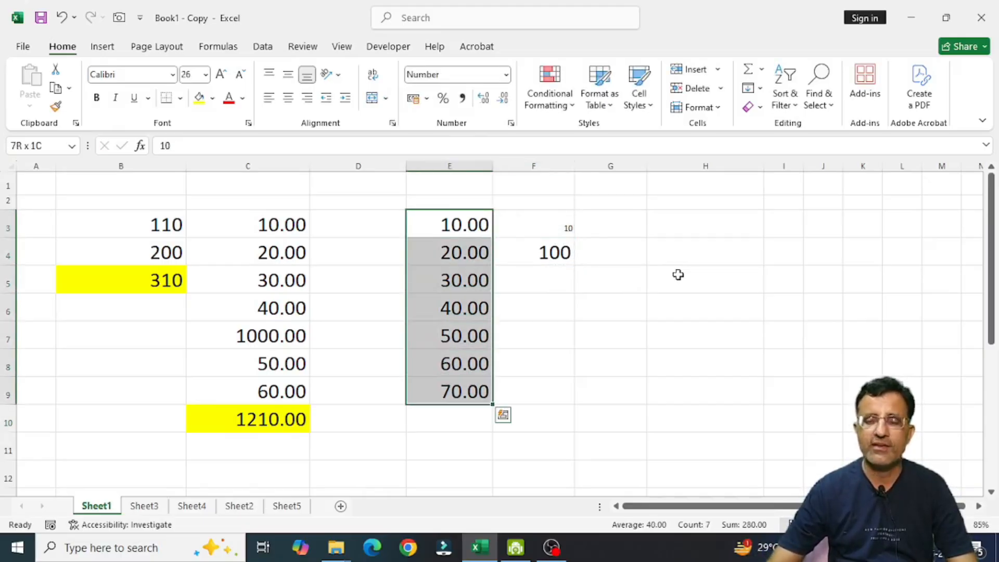
left_click(672, 313)
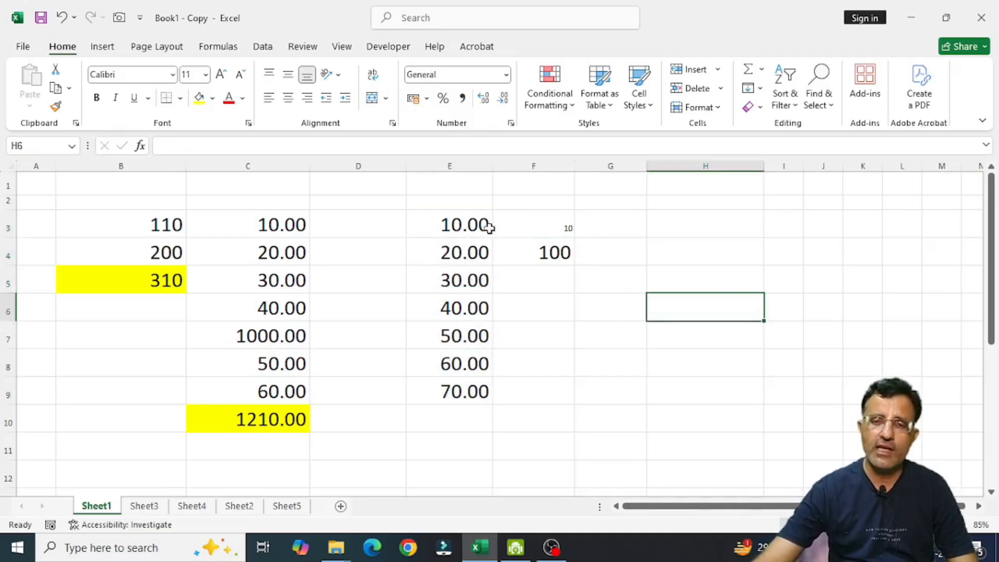
Step: Copy the values in E3:E9 and paste them into column F starting at F3
left_click_drag(471, 224, 456, 397)
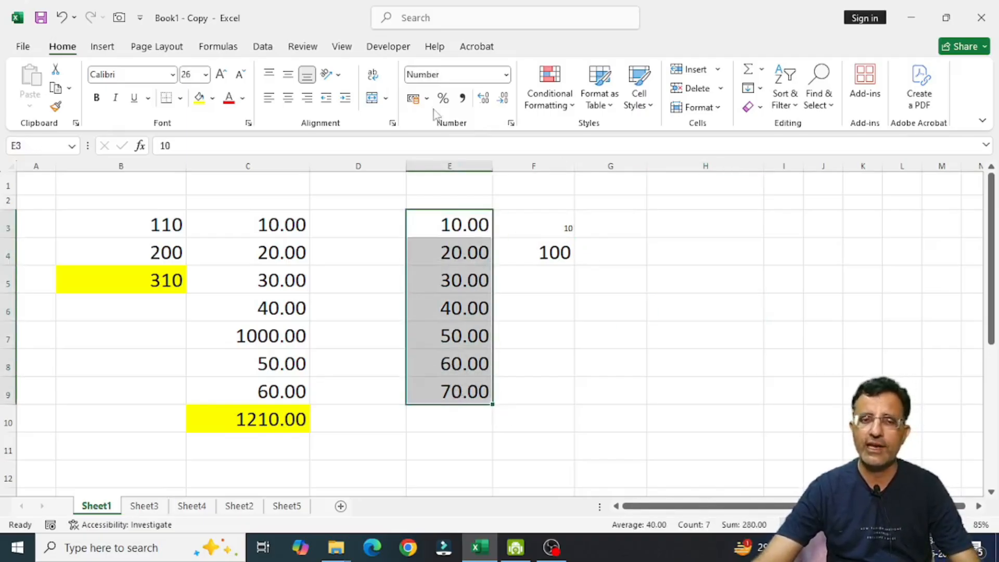
right_click(429, 281)
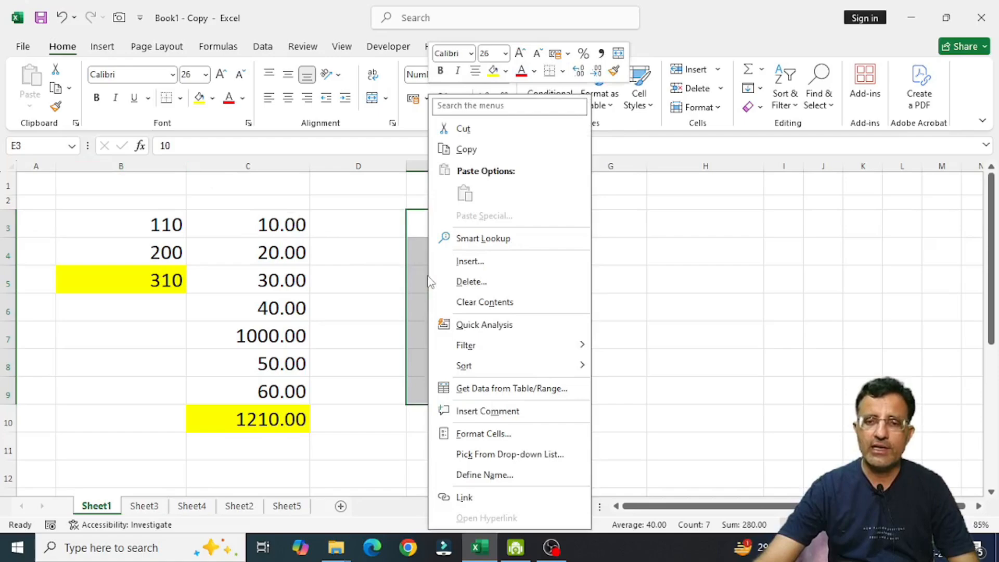
left_click(466, 150)
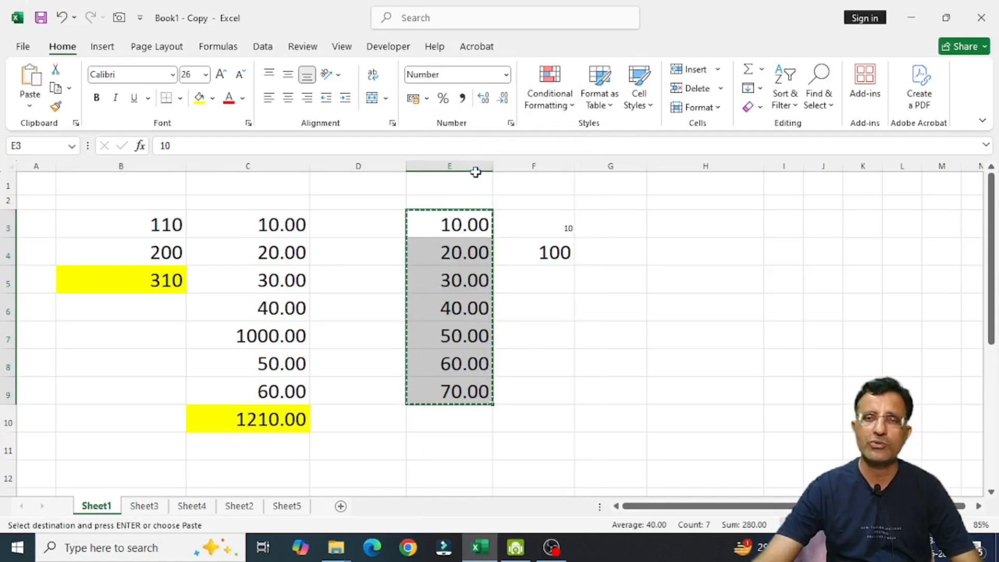
left_click(546, 216)
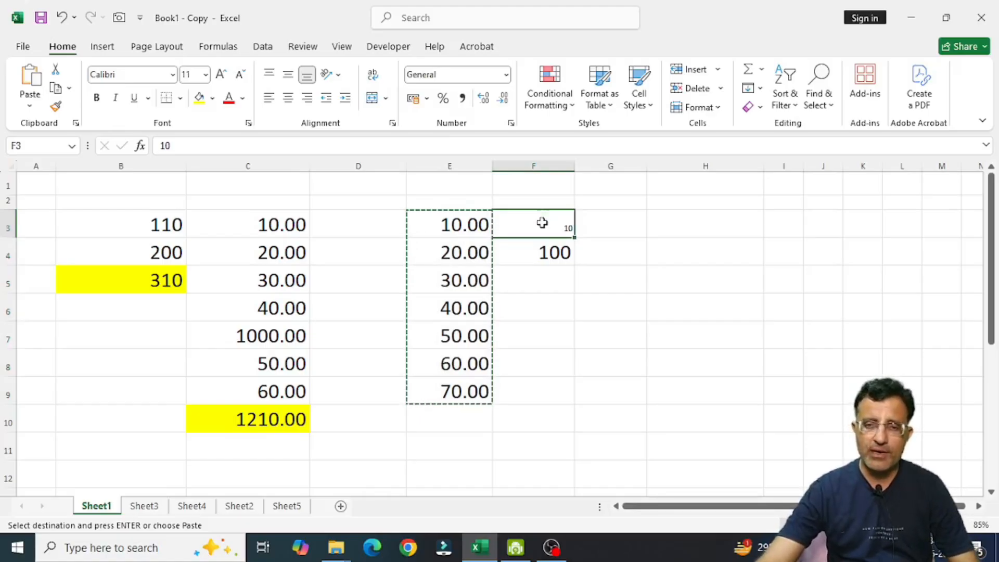
right_click(522, 227)
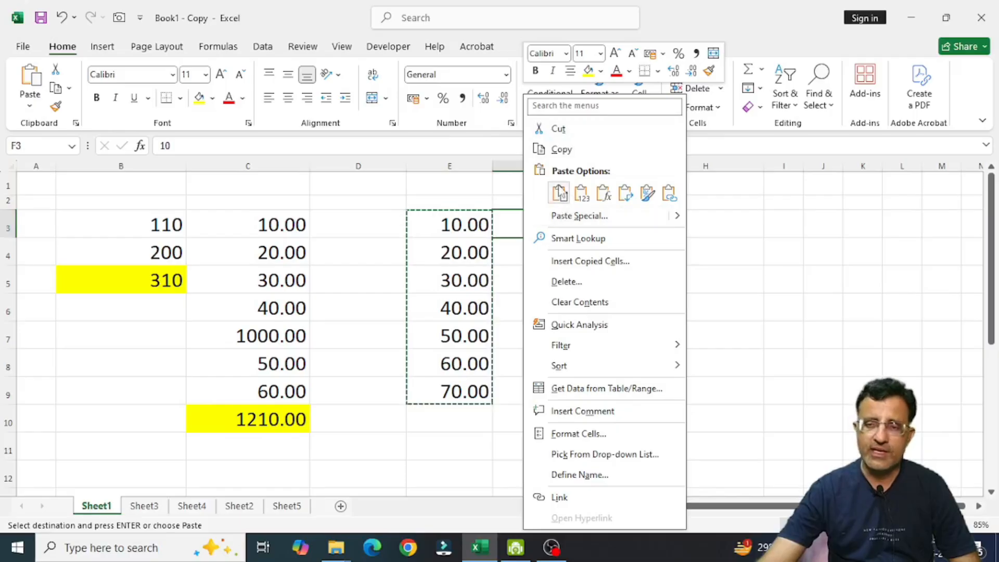
left_click(619, 211)
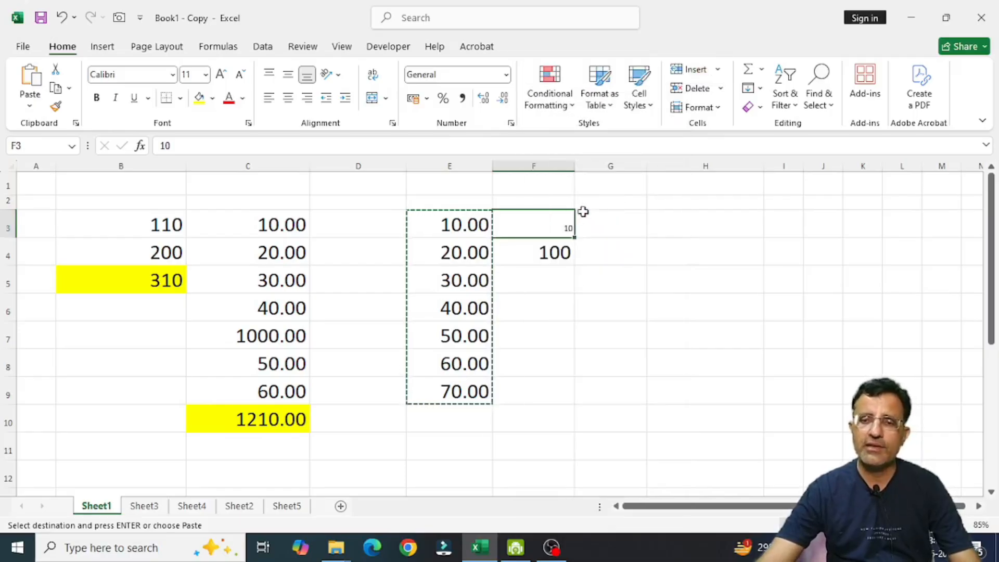
key("ctrl+v")
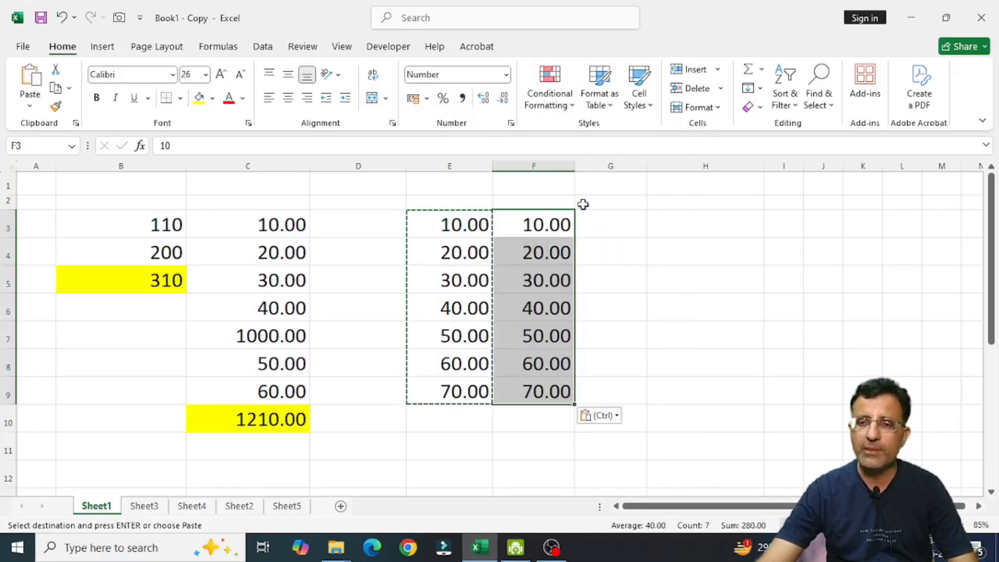
left_click(618, 253)
key("Escape")
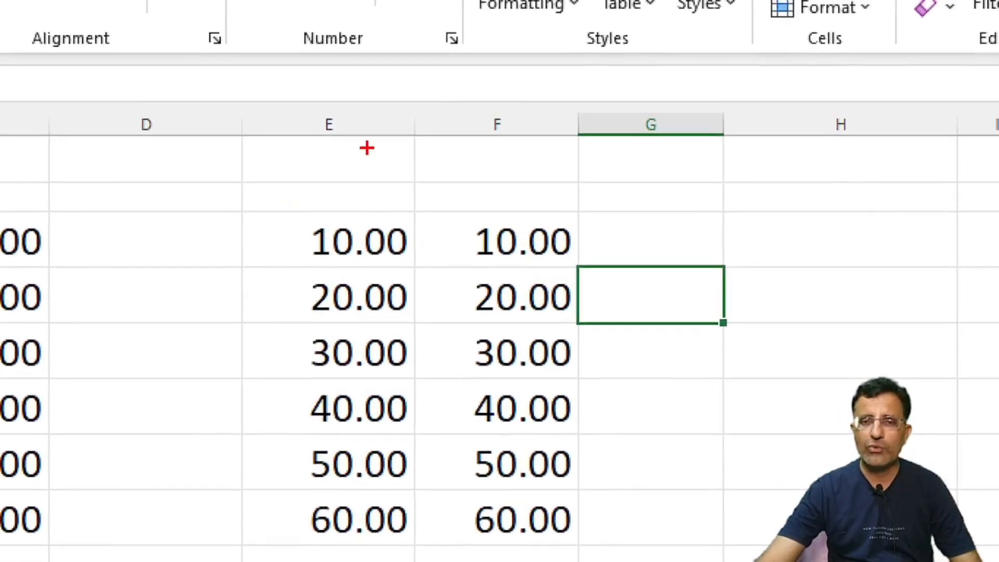
Step: Mark the matching values in columns E and F with red lines and indicate the empty area in column H
left_click_drag(469, 178, 476, 221)
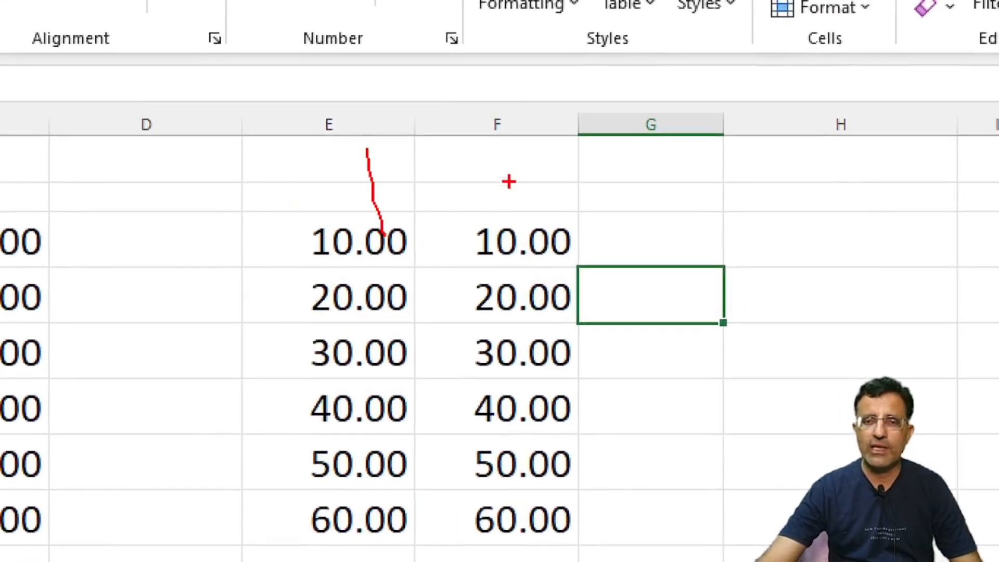
left_click_drag(521, 152, 543, 234)
left_click_drag(323, 188, 335, 548)
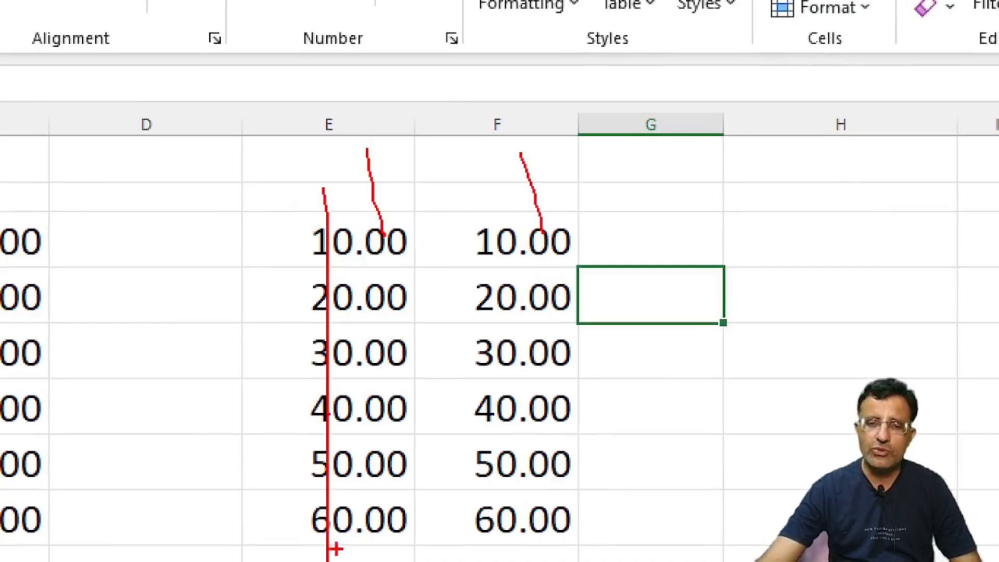
left_click_drag(527, 200, 519, 543)
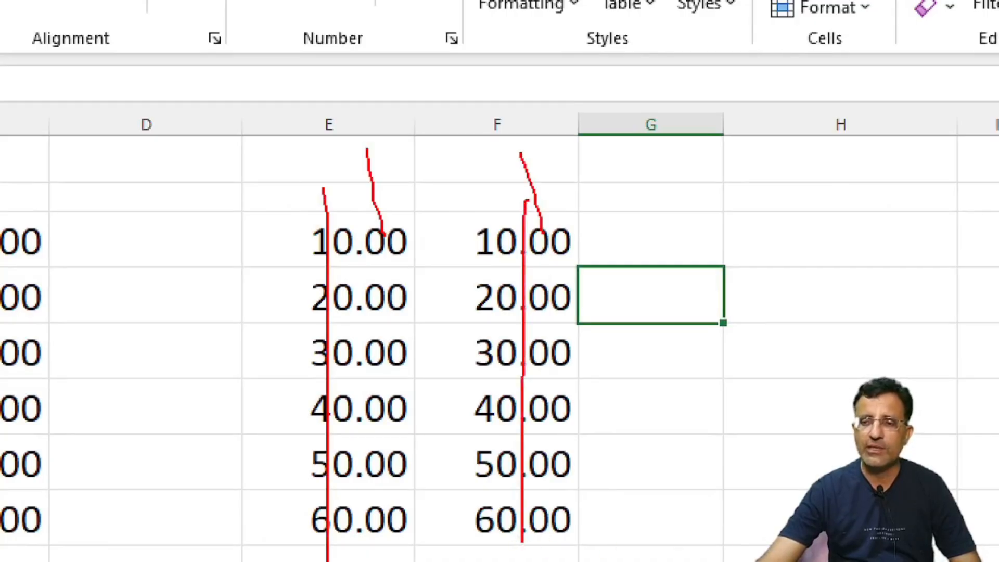
mouse_move(847, 386)
left_mouse_down()
mouse_move(741, 471)
mouse_move(947, 385)
mouse_move(811, 419)
left_mouse_up()
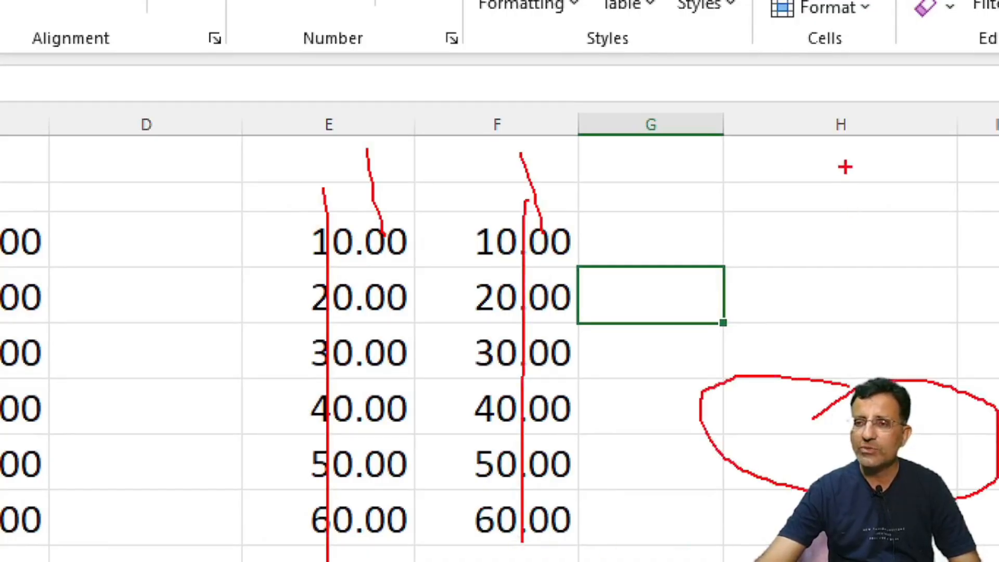
mouse_move(845, 125)
left_mouse_down()
mouse_move(835, 325)
mouse_move(874, 282)
left_mouse_up()
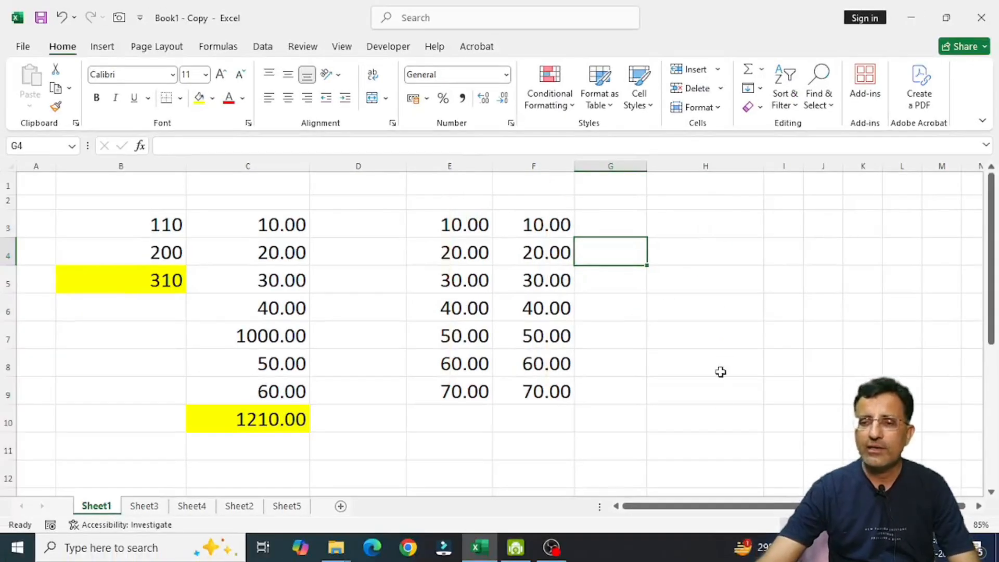
left_click(721, 416)
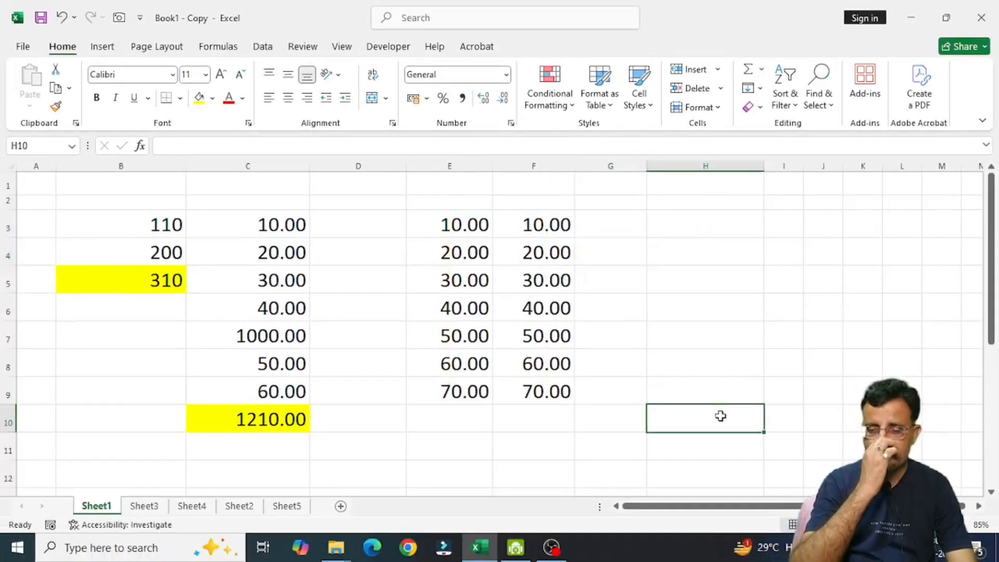
type("=")
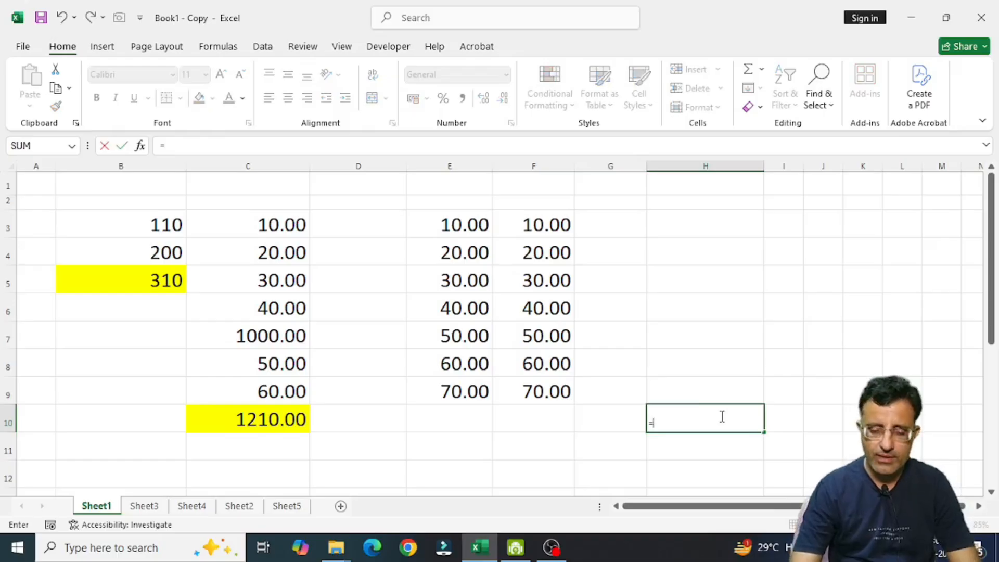
type("sum")
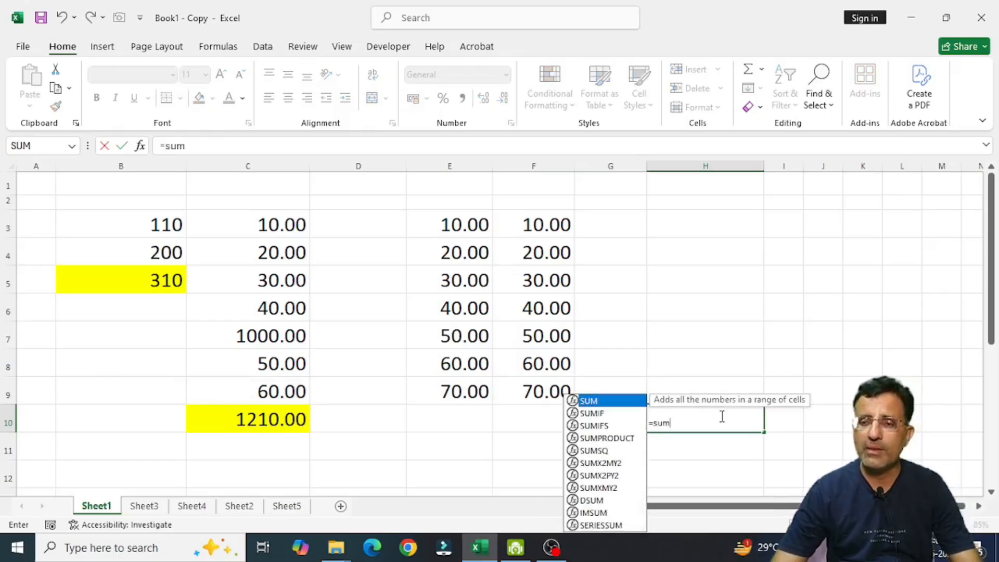
key("Escape")
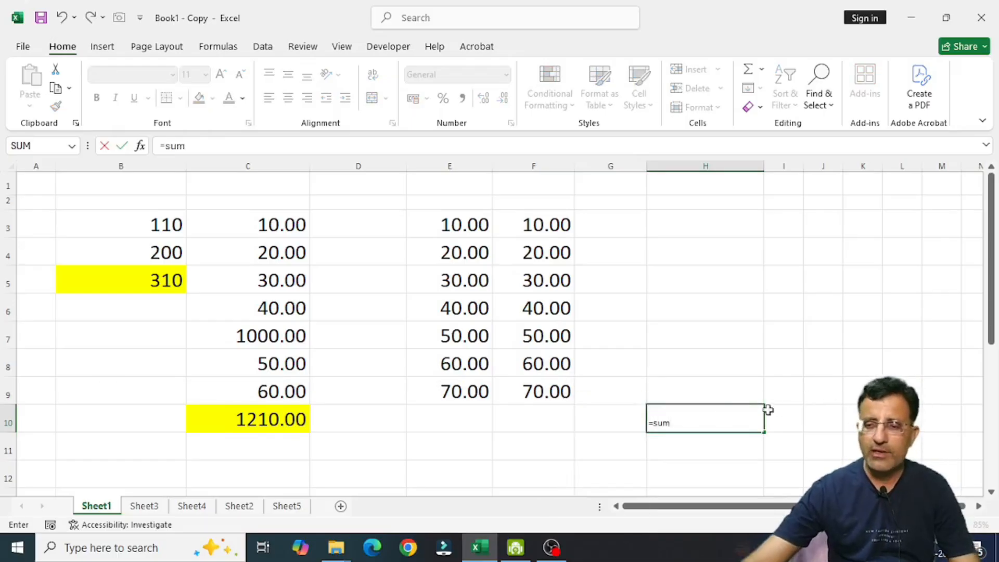
key("Escape")
left_click(722, 444)
Step: Increase the font size of the empty cell H10 to 26
left_click(718, 422)
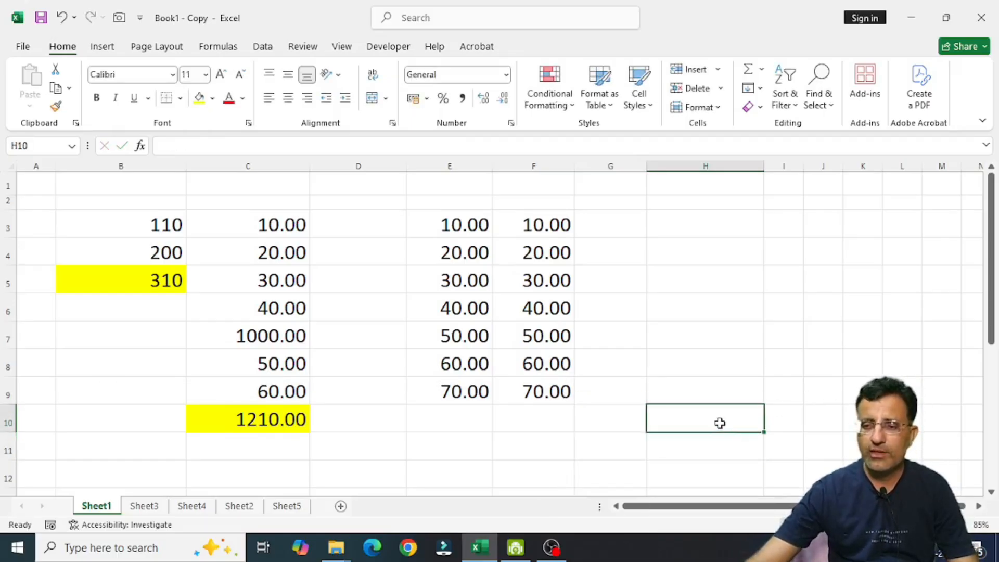
left_click(220, 74)
left_click(220, 74)
left_click(221, 74)
left_click(221, 75)
left_click(220, 74)
left_click(221, 74)
left_click(221, 75)
left_click(221, 75)
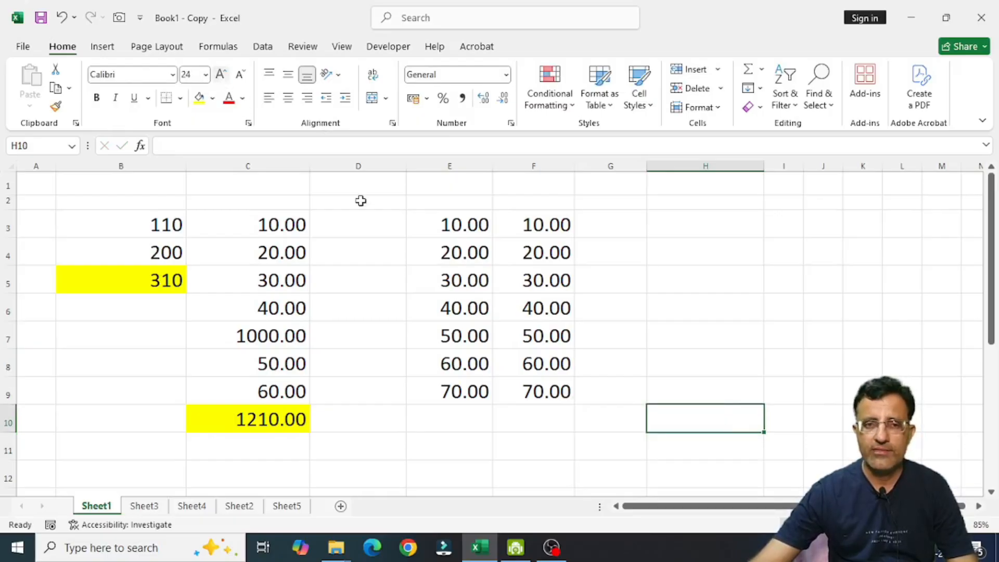
left_click(761, 349)
Step: Begin a SUM formula in cell H10 with the range E3:E9 as its argument
left_click(745, 423)
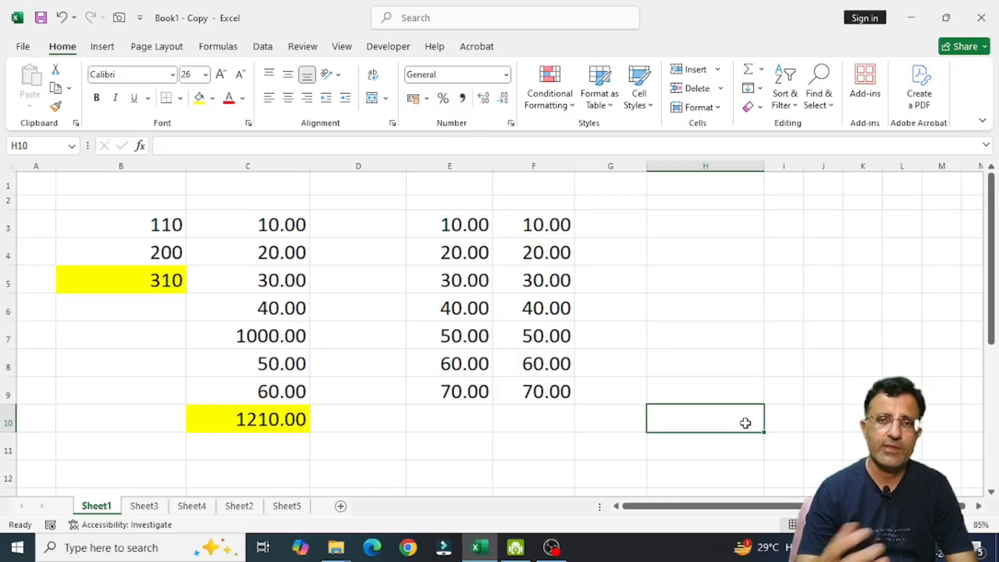
type("=")
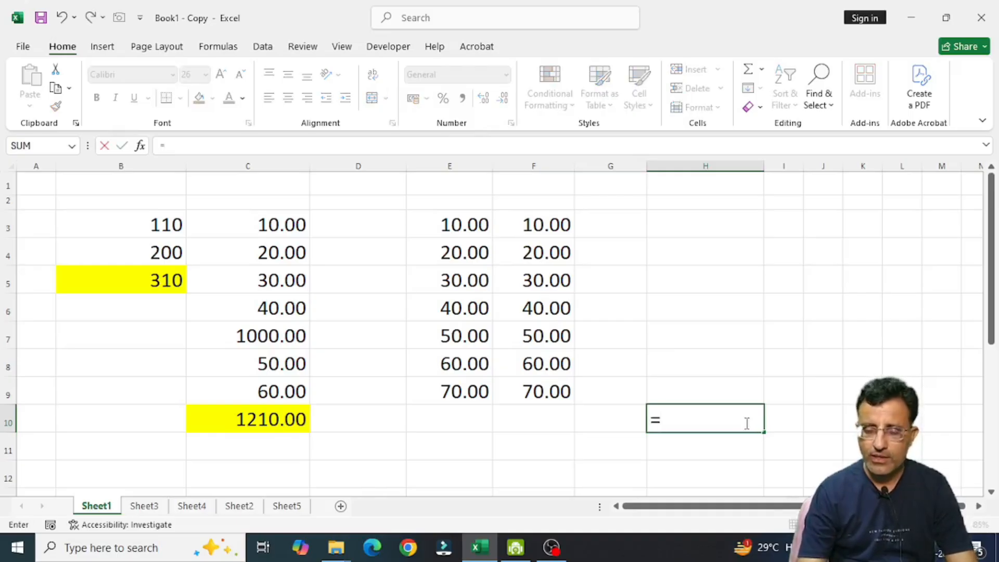
type("sum")
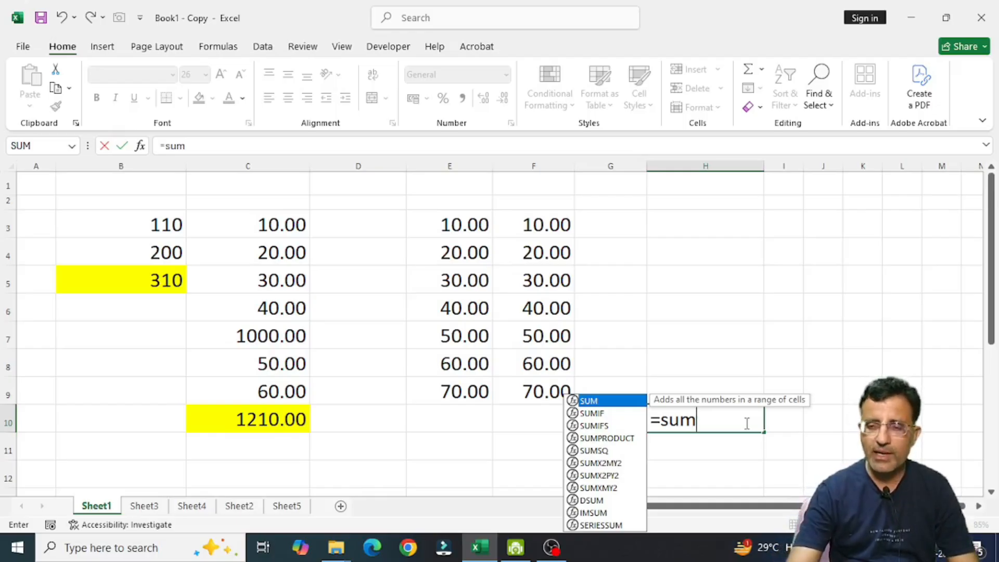
type("(")
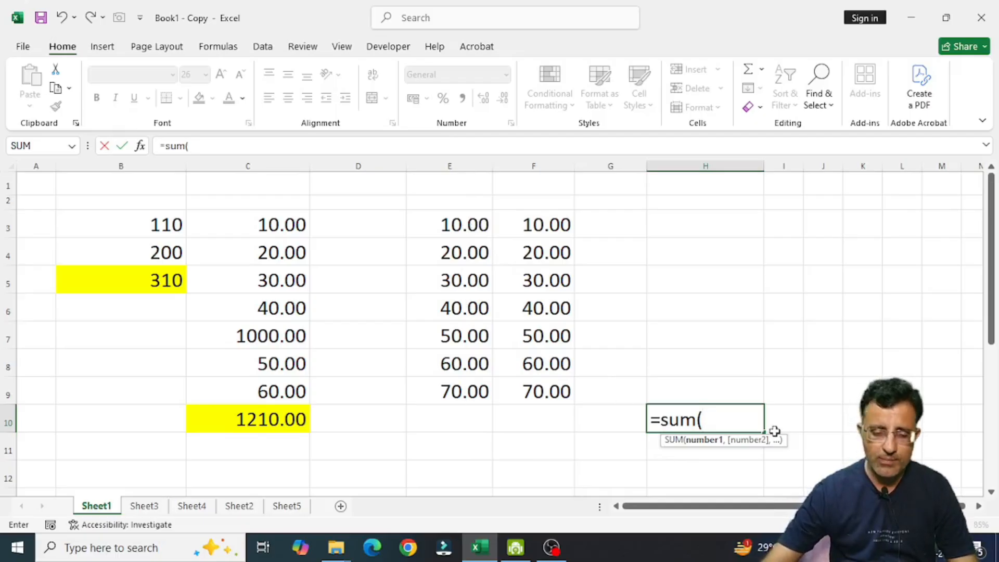
type("e")
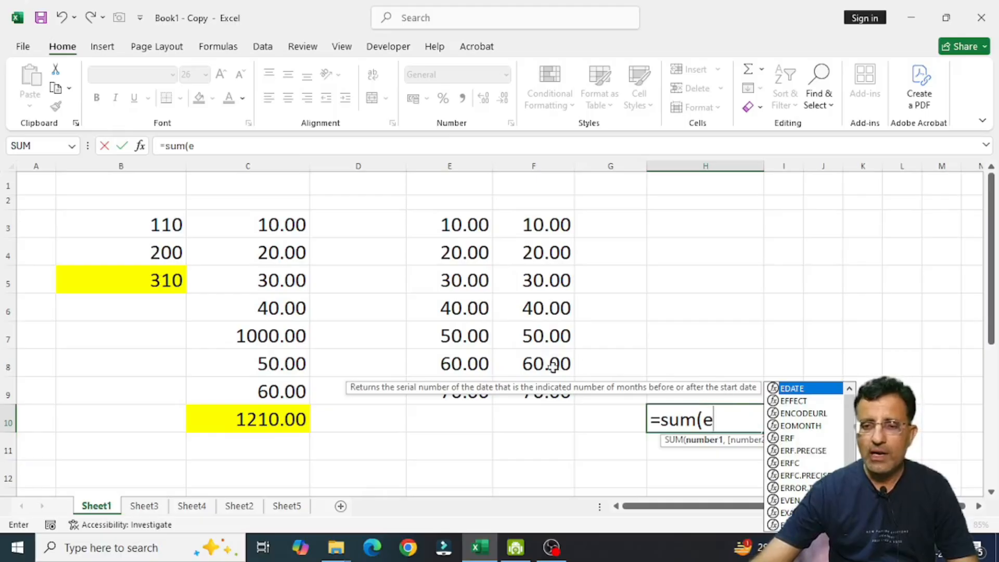
key("BackSpace")
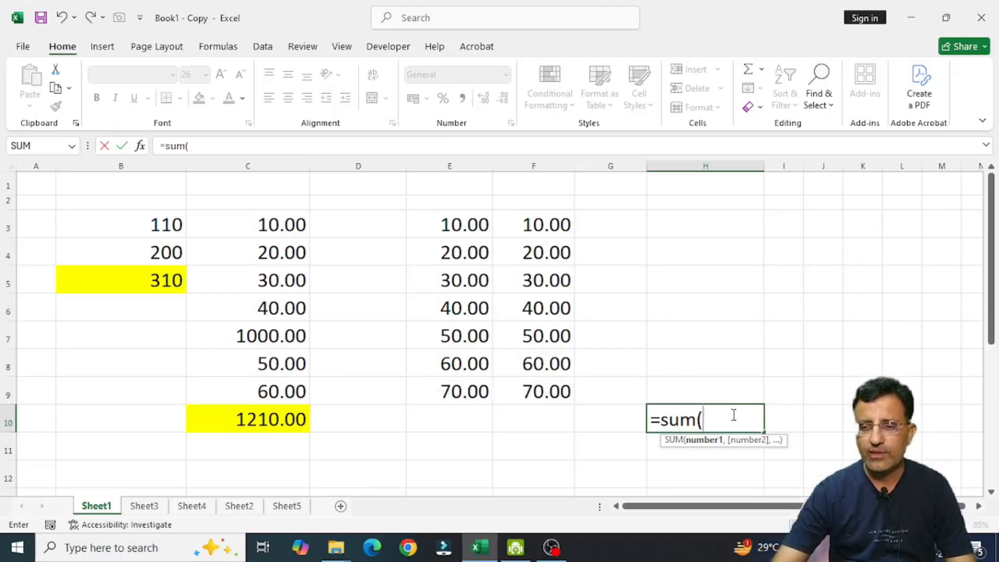
left_click(460, 391)
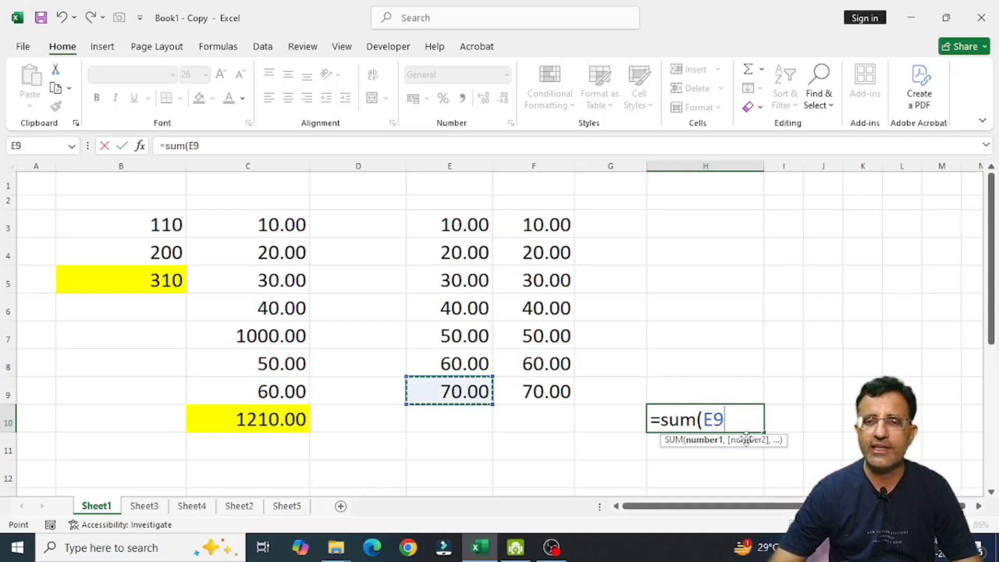
key("shift+Up")
key("shift+Up")
key("shift+Up")
key("shift+Up")
key("shift+Up")
key("shift+Up")
key("shift+Up")
key("shift+Down")
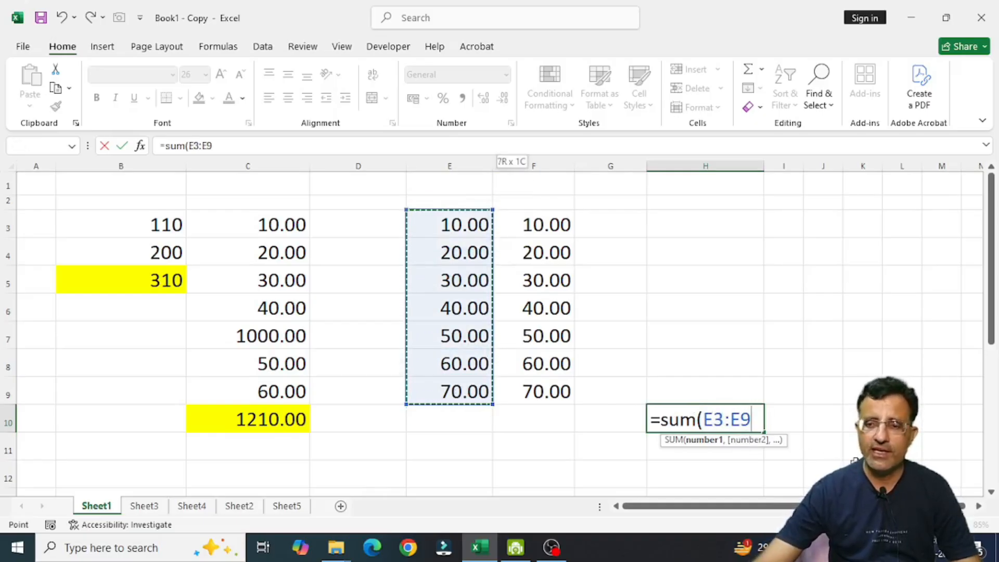
Step: Add the sum of F3:F9 to the H10 formula and enter it, accepting the correction to =sum(E3:E9)+sum(F3:F9)
type(")+")
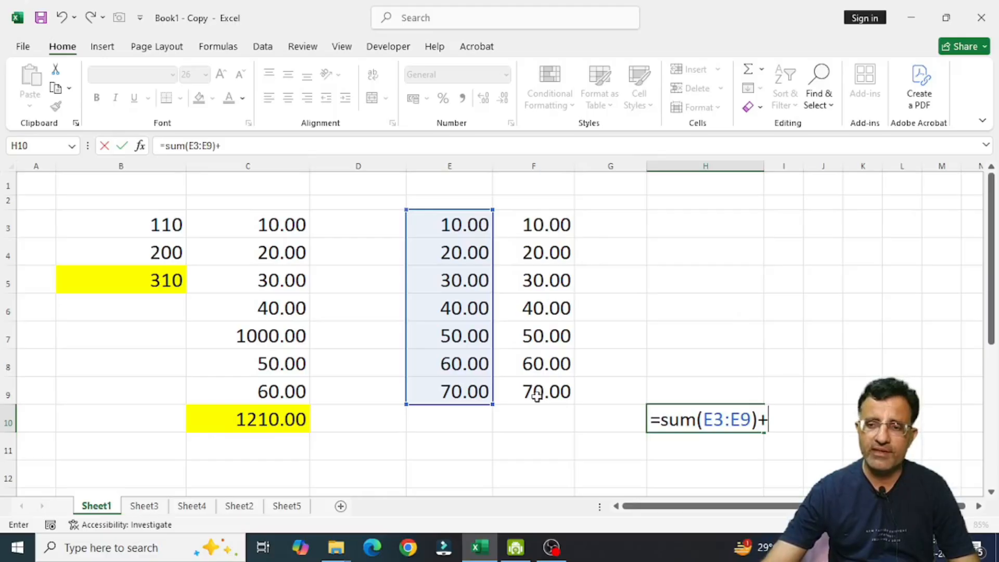
type("sum")
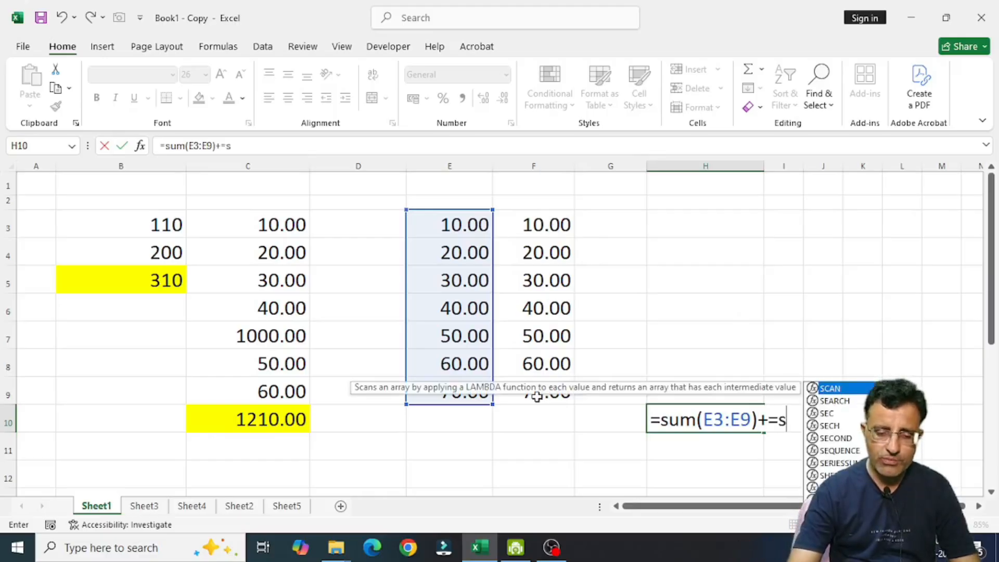
type("(")
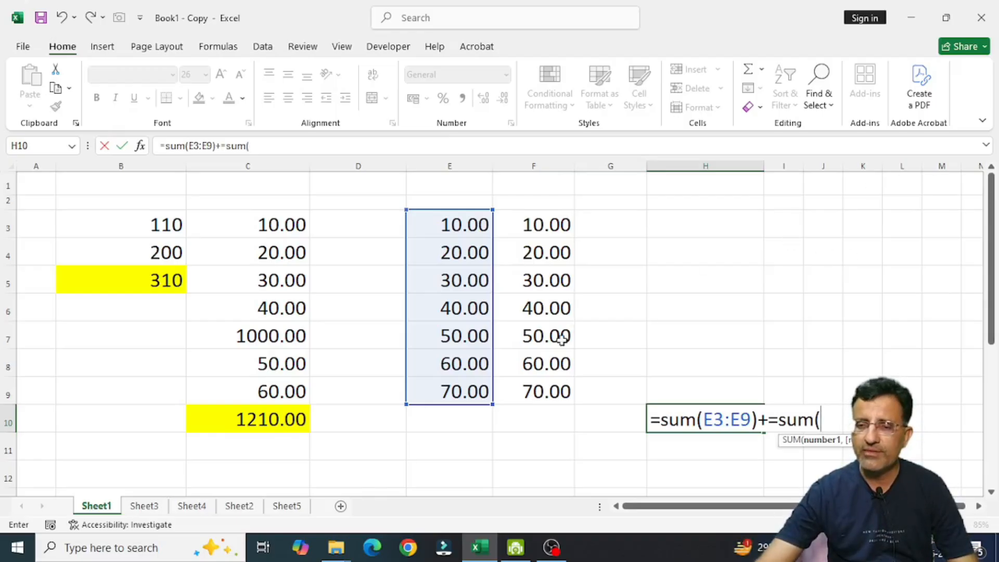
left_click(547, 393)
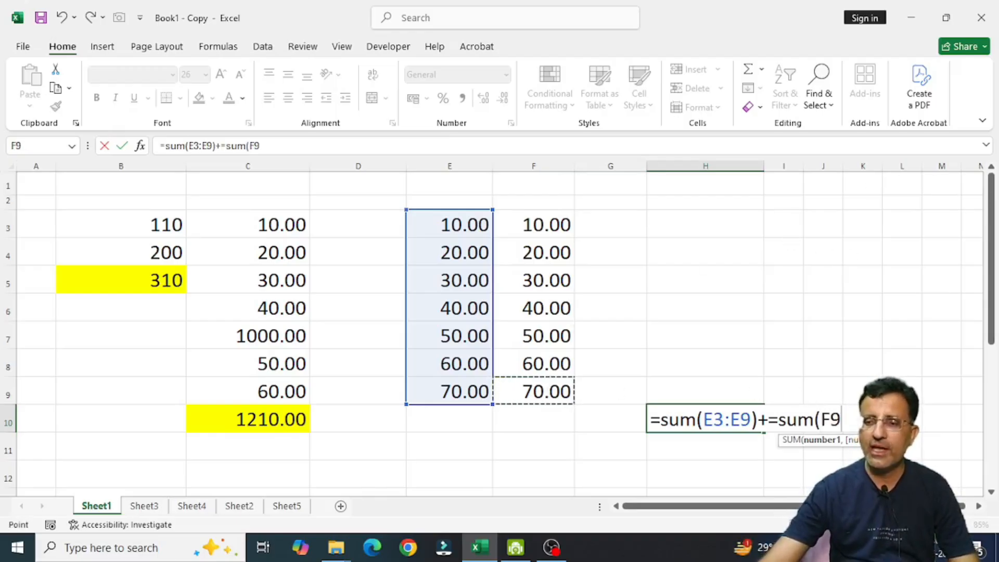
left_click_drag(548, 393, 570, 218)
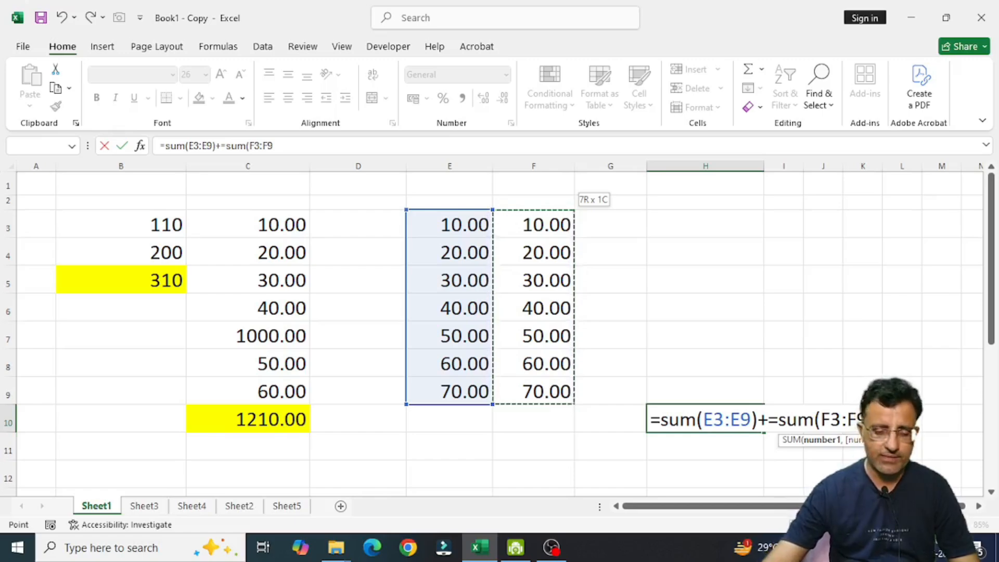
type(")")
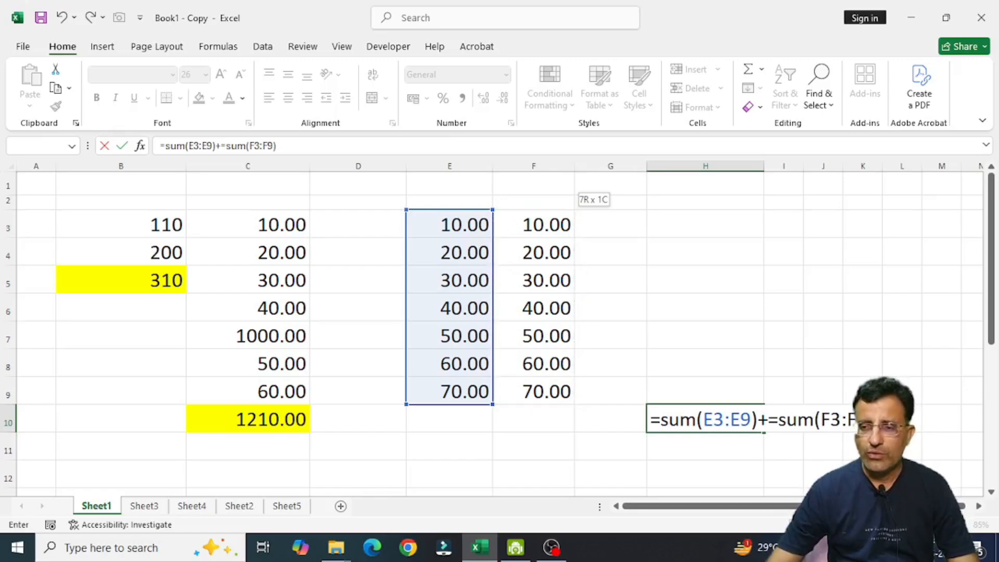
key("Return")
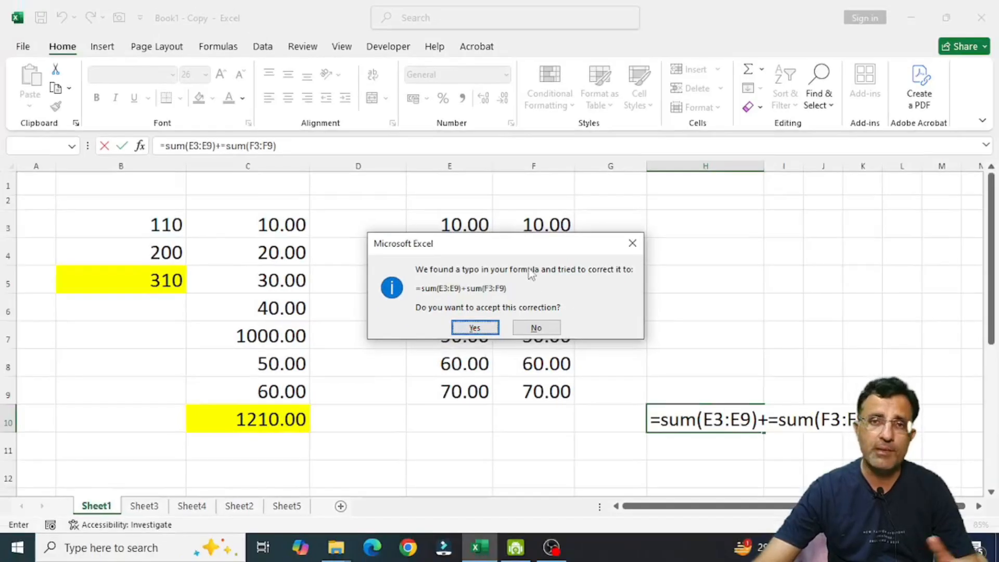
left_click(475, 327)
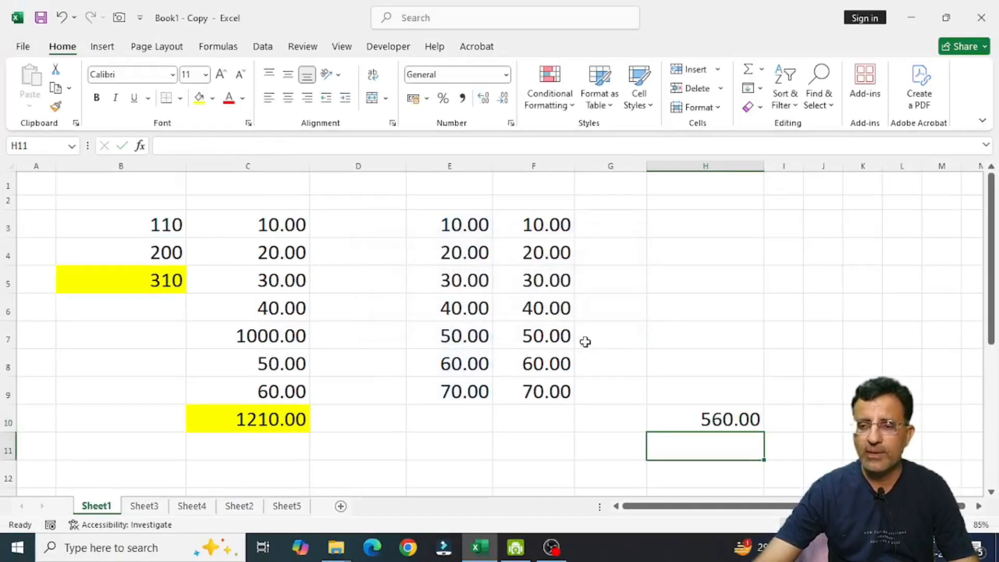
Step: Check the formula in H10 and change the value in cell E3 to 0
left_click(686, 422)
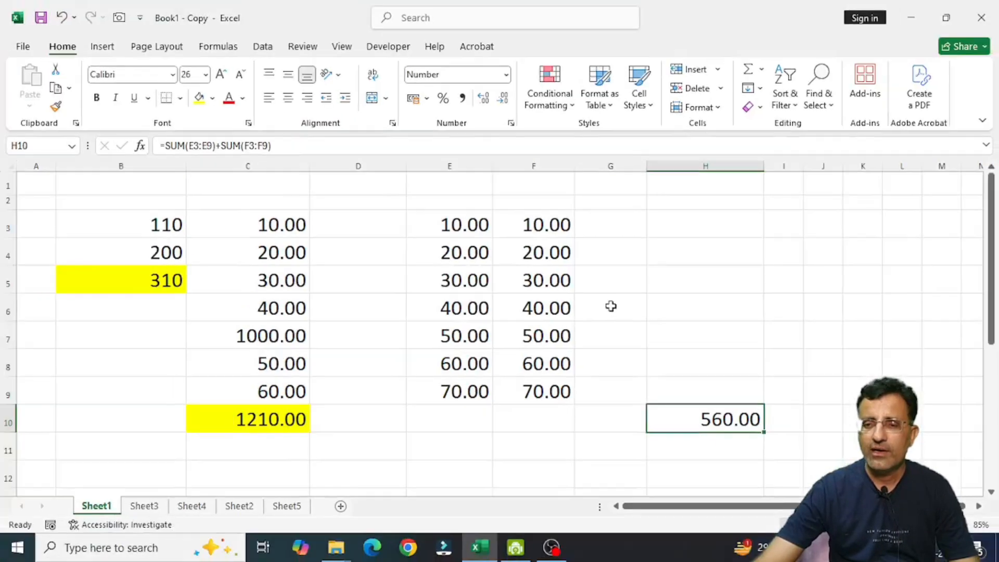
left_click(523, 190)
left_click(473, 225)
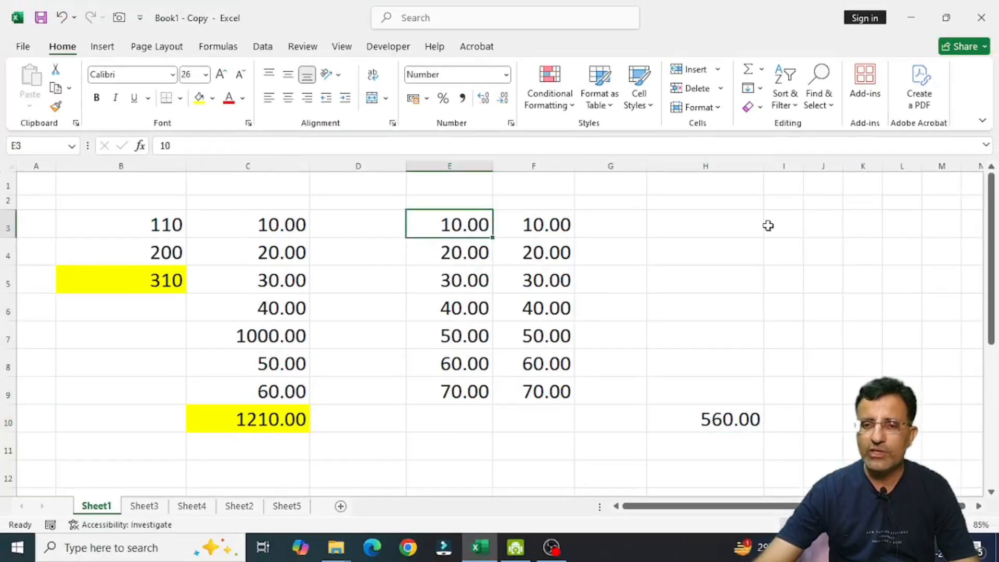
type("0")
key("Return")
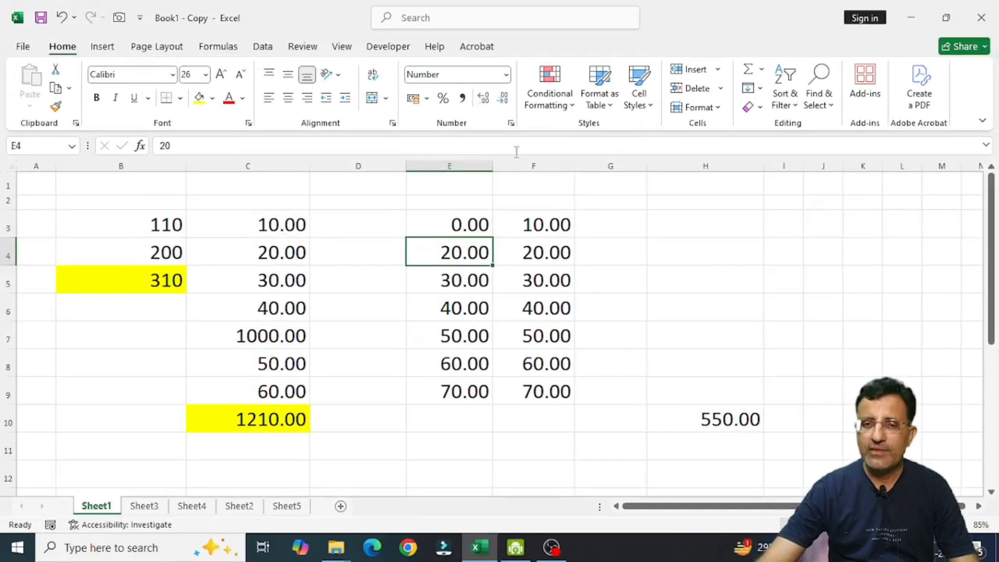
Step: Examine the formula in H10 and mark the columns E and F it adds with red lines
left_click(692, 420)
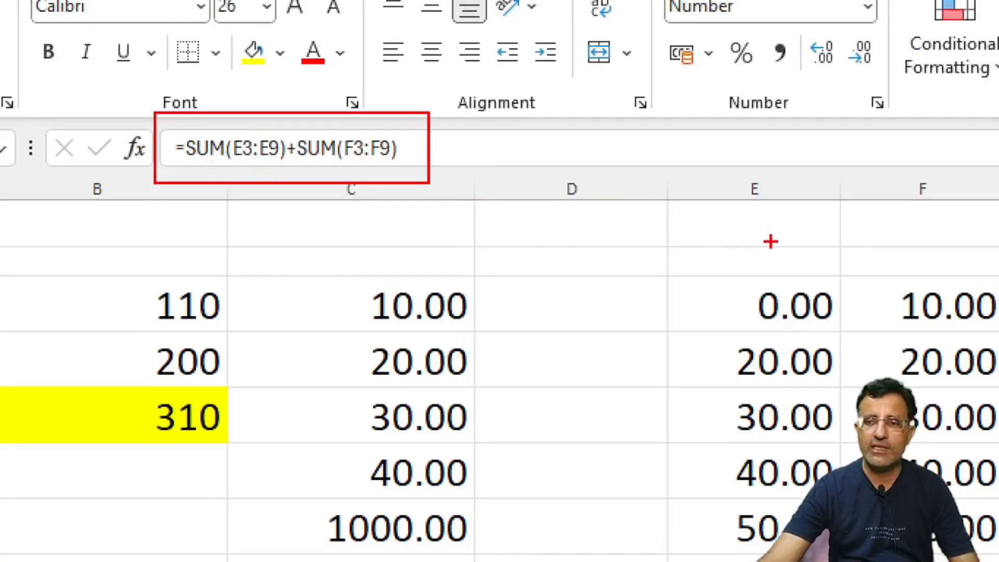
left_click_drag(750, 196, 739, 560)
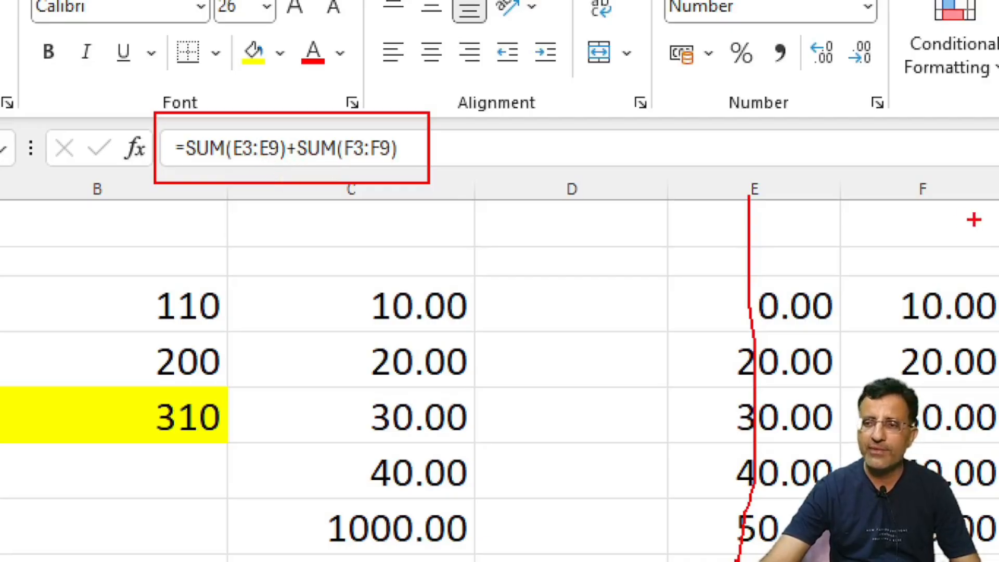
left_click_drag(952, 222, 967, 489)
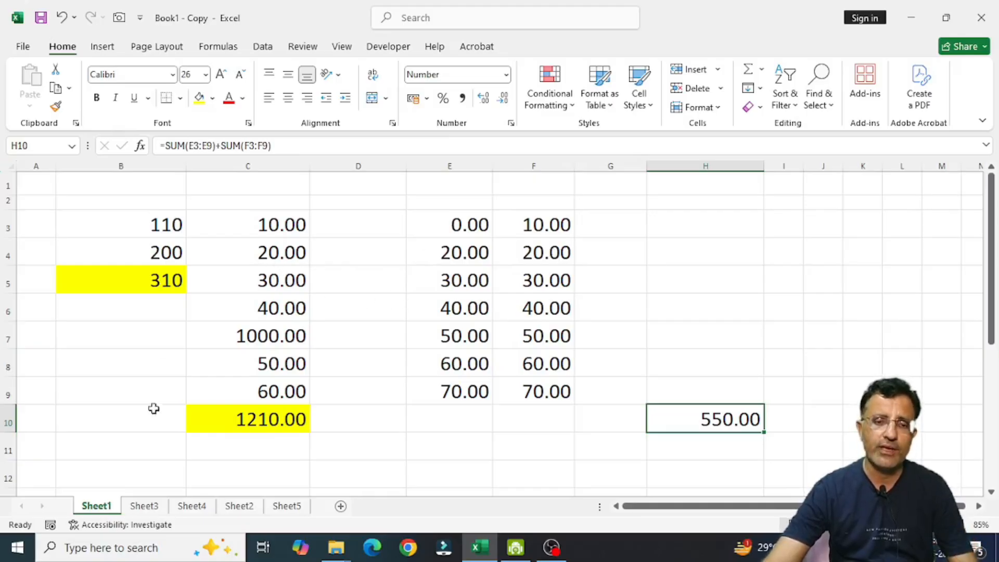
Step: On Sheet3, enter 50 in cell F3 and 20 in cell F4
left_click(150, 506)
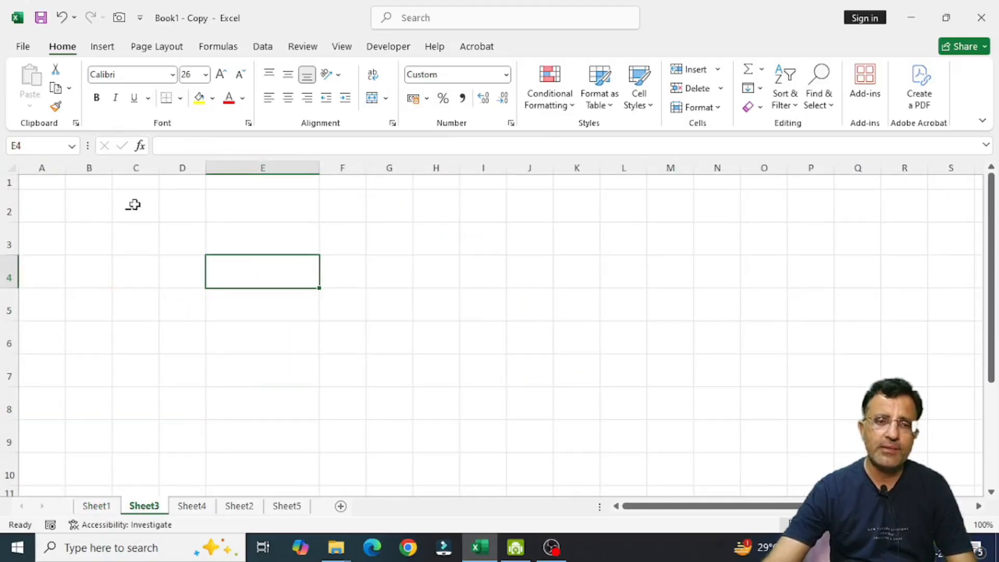
left_click_drag(318, 171, 350, 172)
left_click(290, 230)
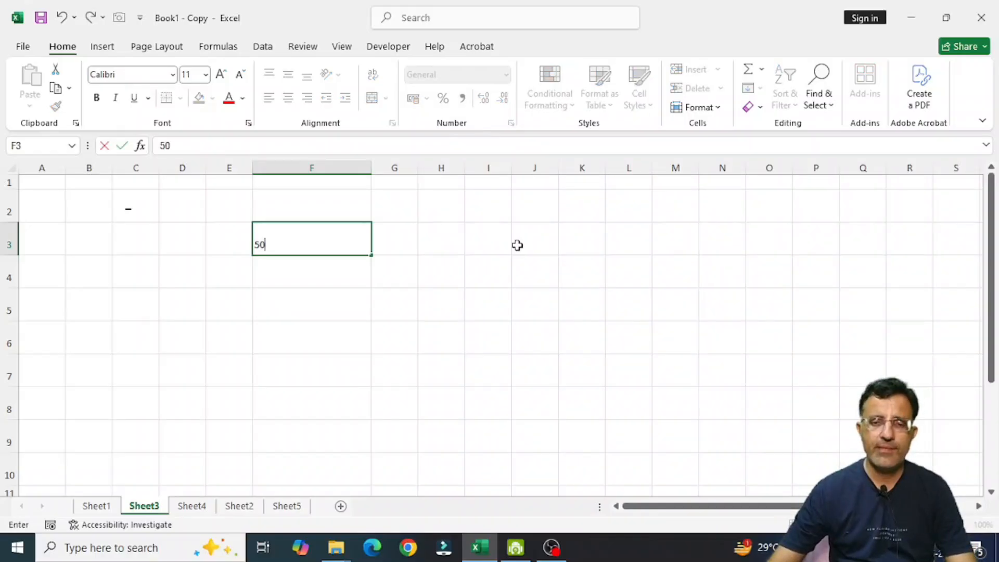
key("Return")
type("20")
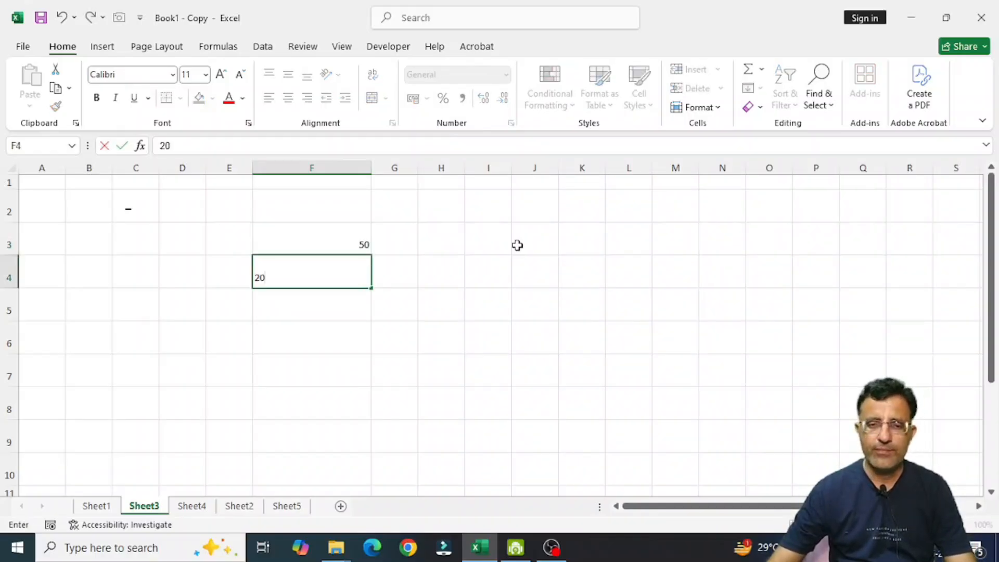
key("Return")
left_click_drag(315, 240, 321, 277)
left_click(590, 279)
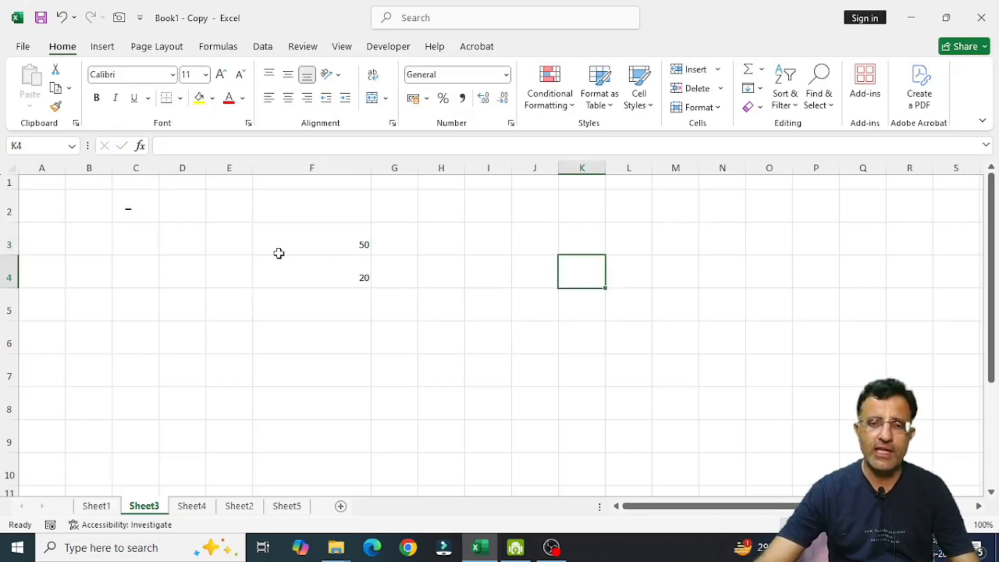
Step: Set the font size of cell F3 to 26 and select cell F4
left_click(315, 243)
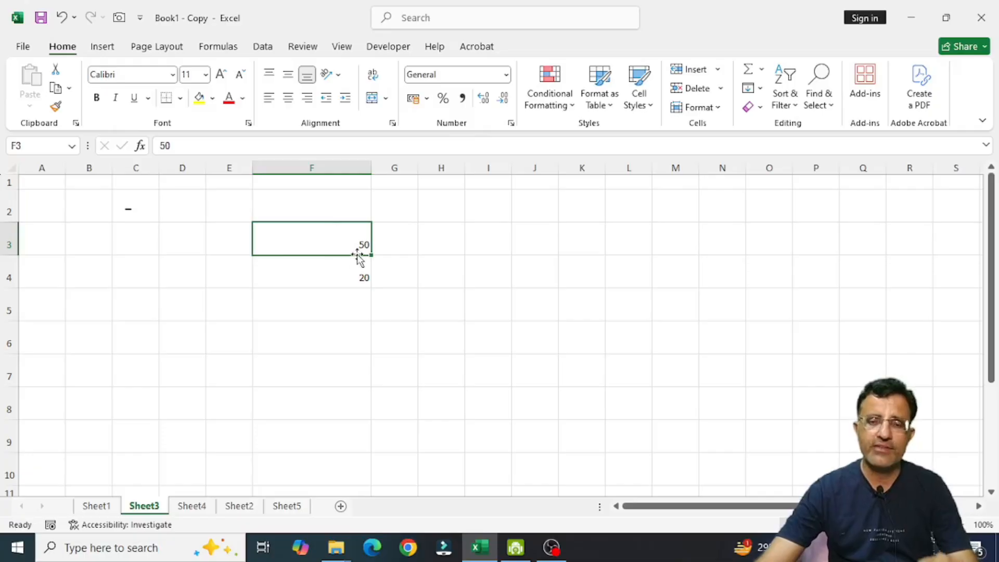
left_click(206, 75)
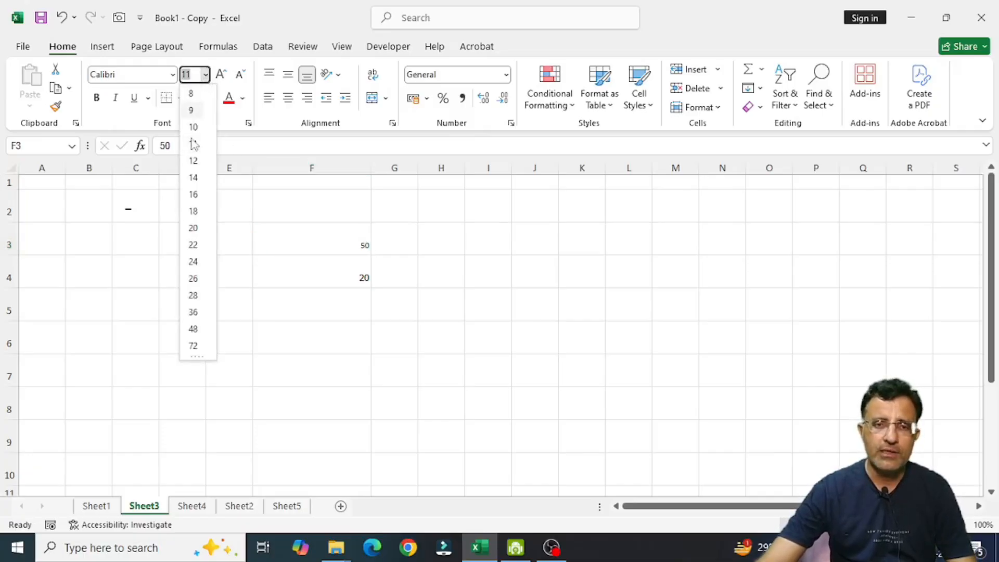
left_click(194, 279)
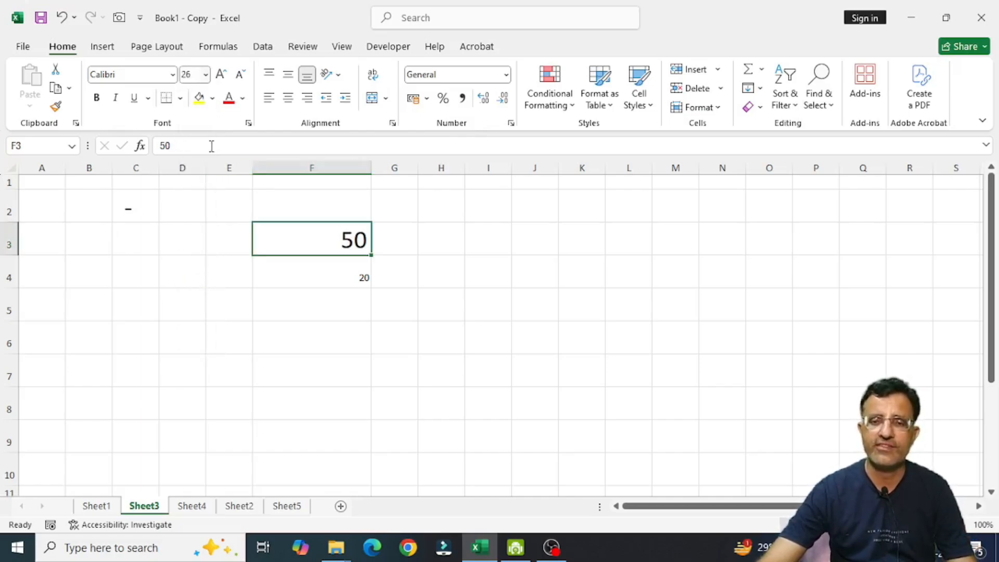
left_click(328, 275)
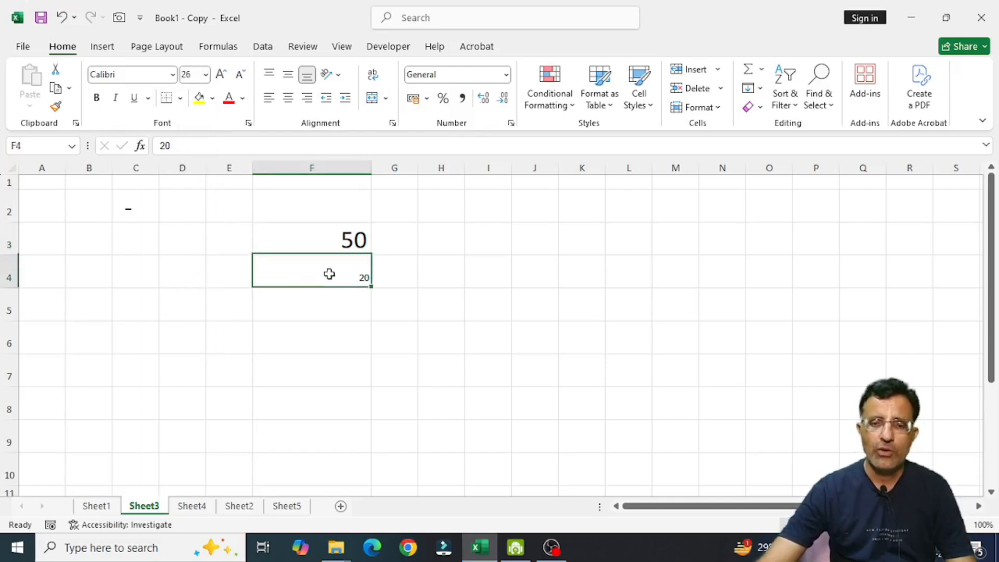
Step: Set the font size of cell F4 to 26, and undo the change
left_click(206, 75)
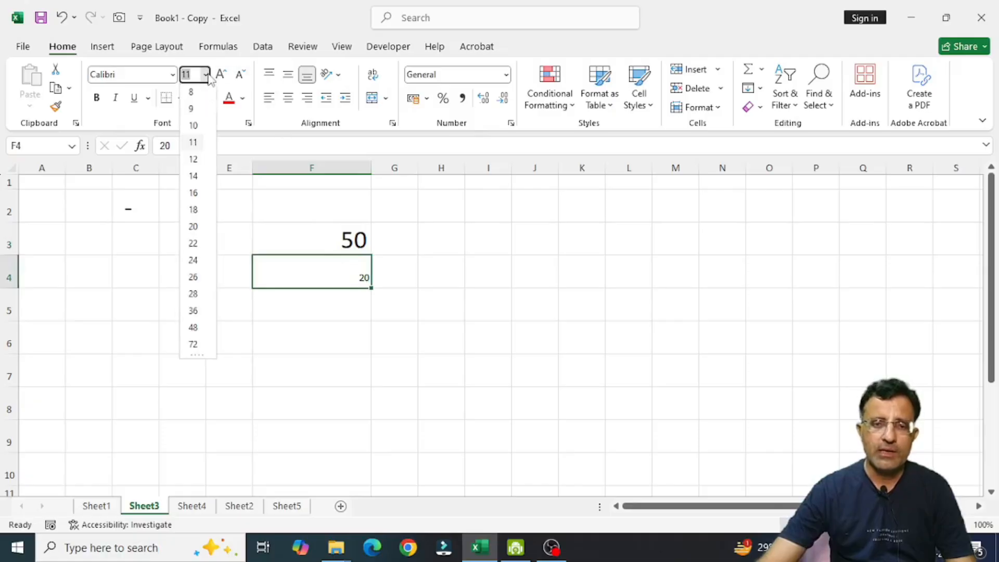
left_click(194, 281)
key("Down")
key("Down")
left_click(335, 271)
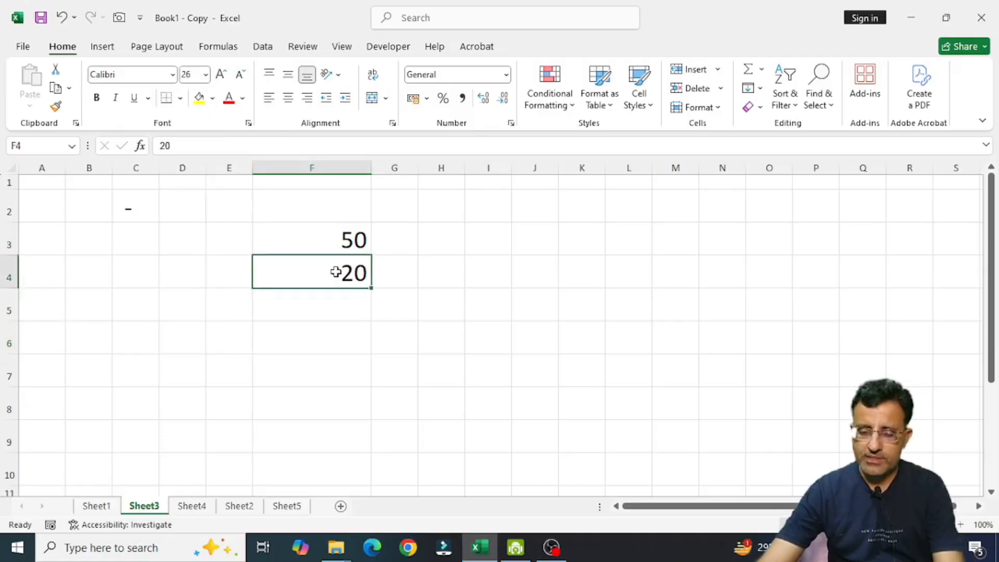
key("ctrl+z")
left_click(454, 270)
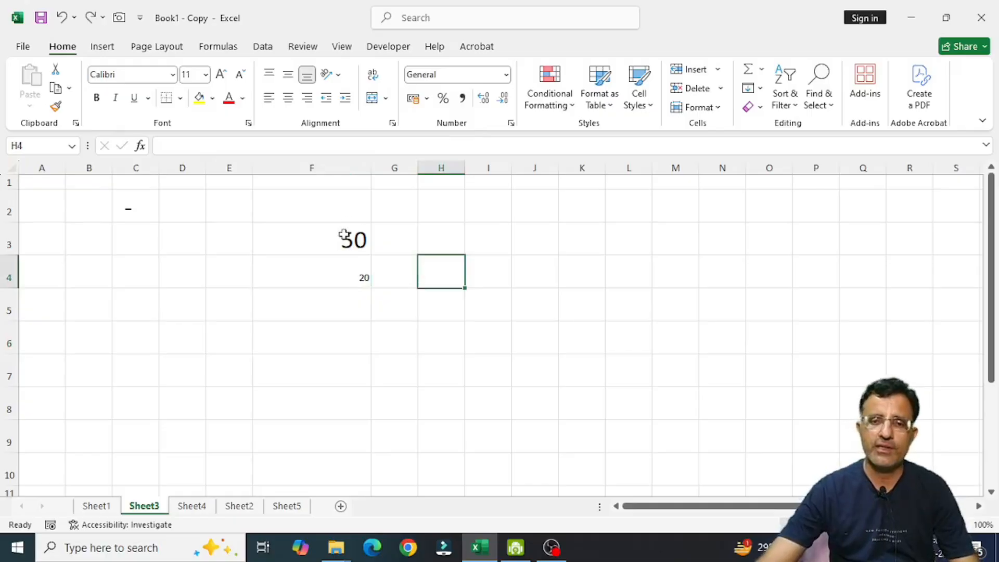
Step: Set the font size of the whole column F to 22
left_click(329, 167)
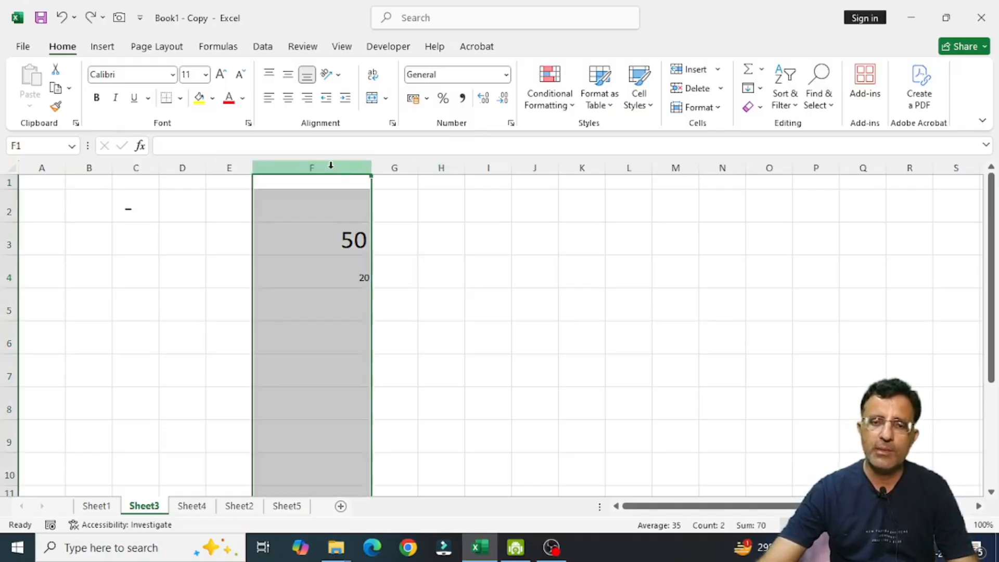
left_click(206, 76)
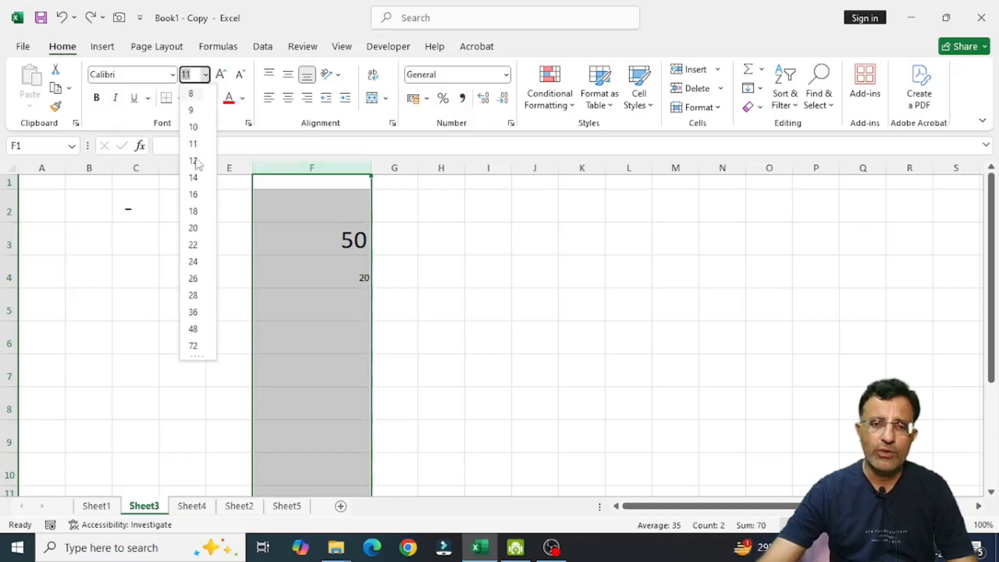
left_click(197, 250)
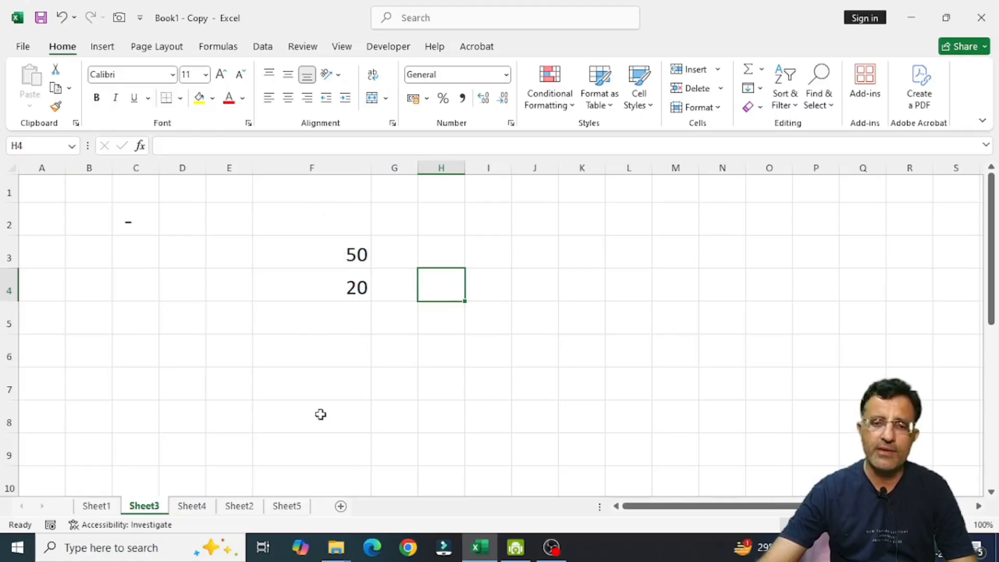
Step: Enter 50 in cell F7 as a trial value and clear the cell again
left_click(341, 394)
type("50")
key("Return")
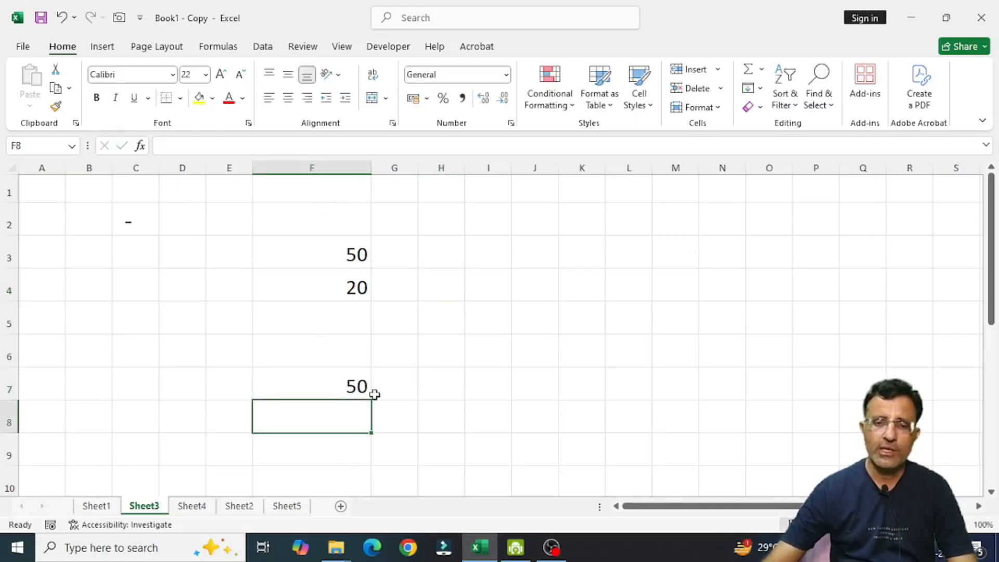
key("Up")
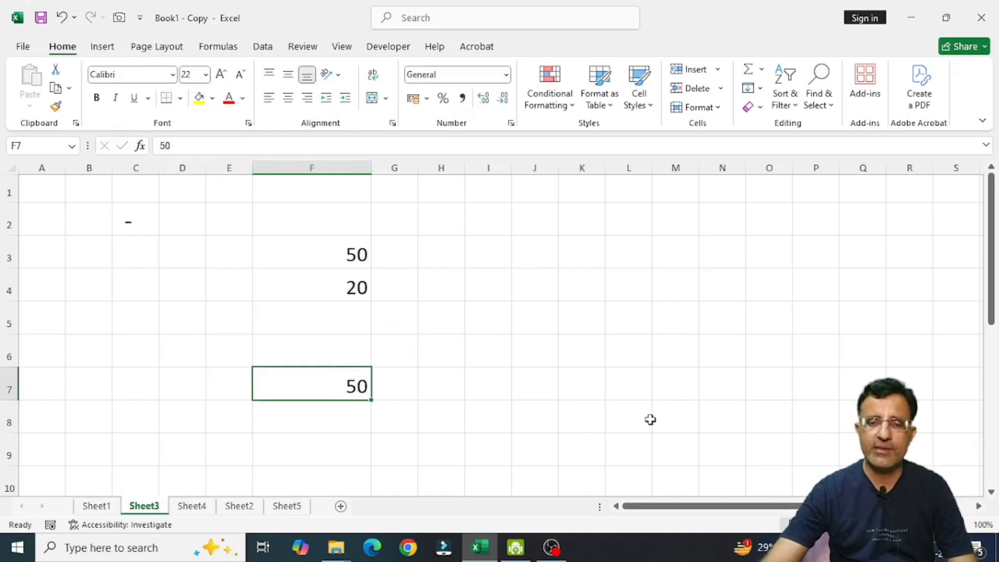
key("Delete")
Step: Enter the subtraction formula =F3-F4 in cell F5 and fill that cell with yellow
key("Up")
key("Up")
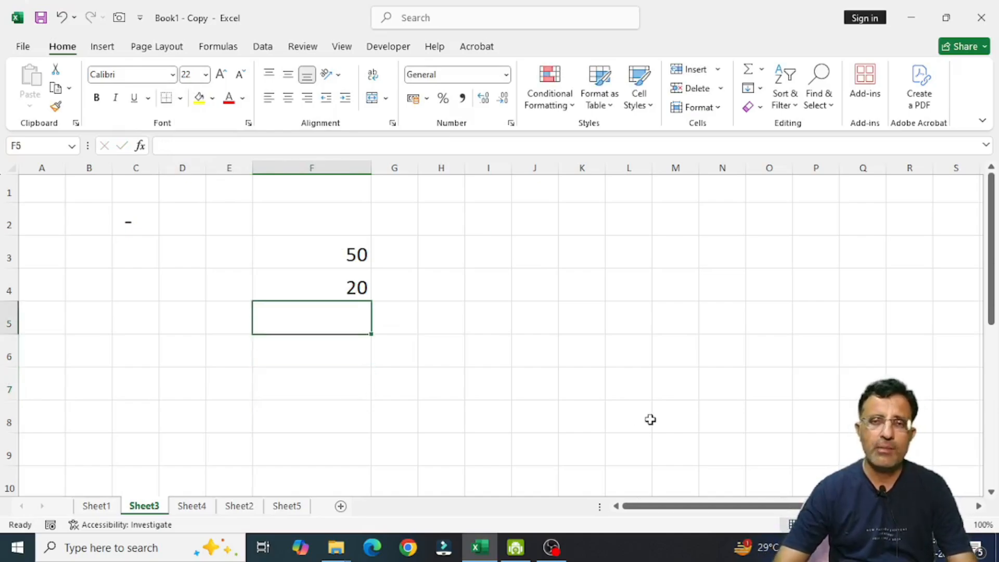
type("=")
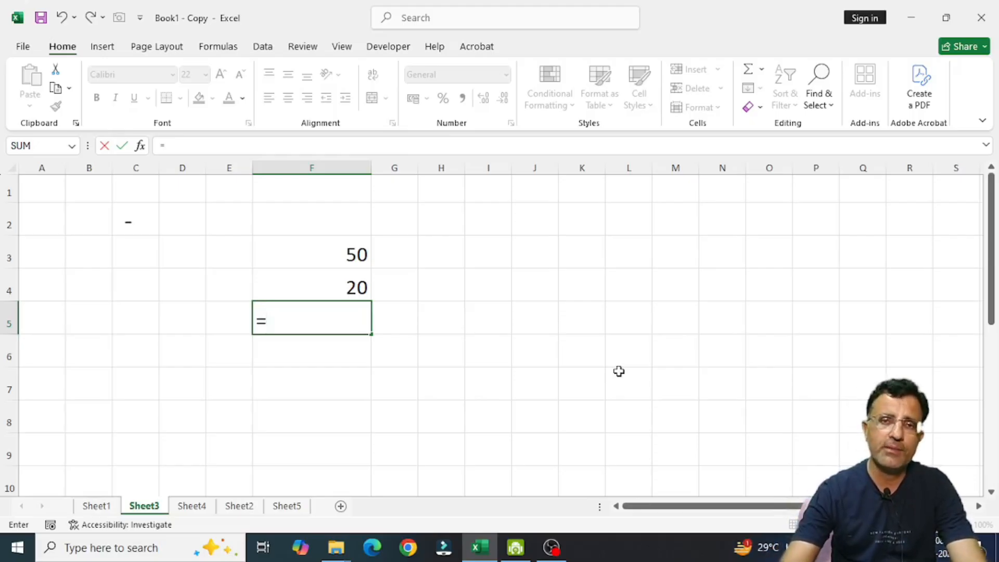
left_click(346, 250)
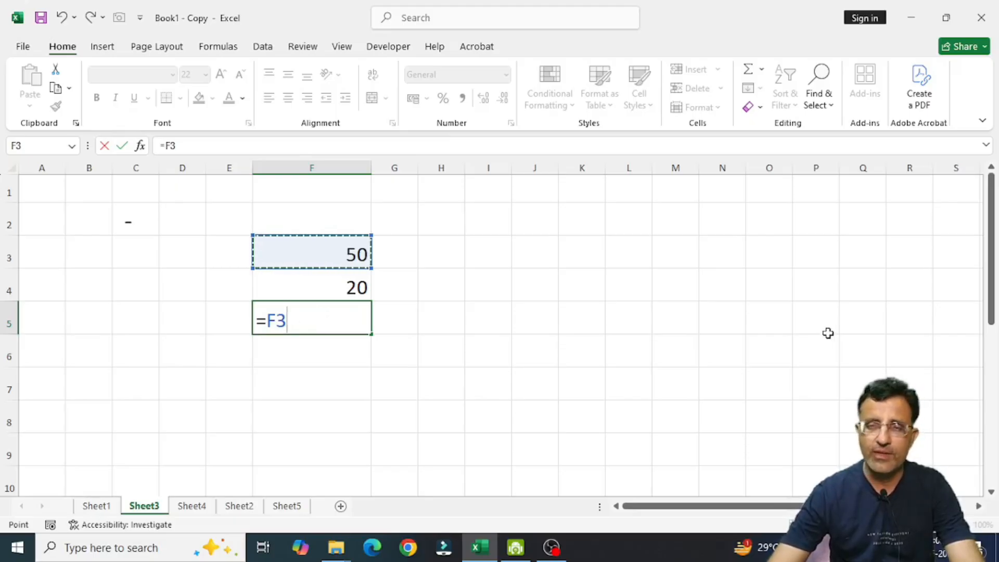
type("-")
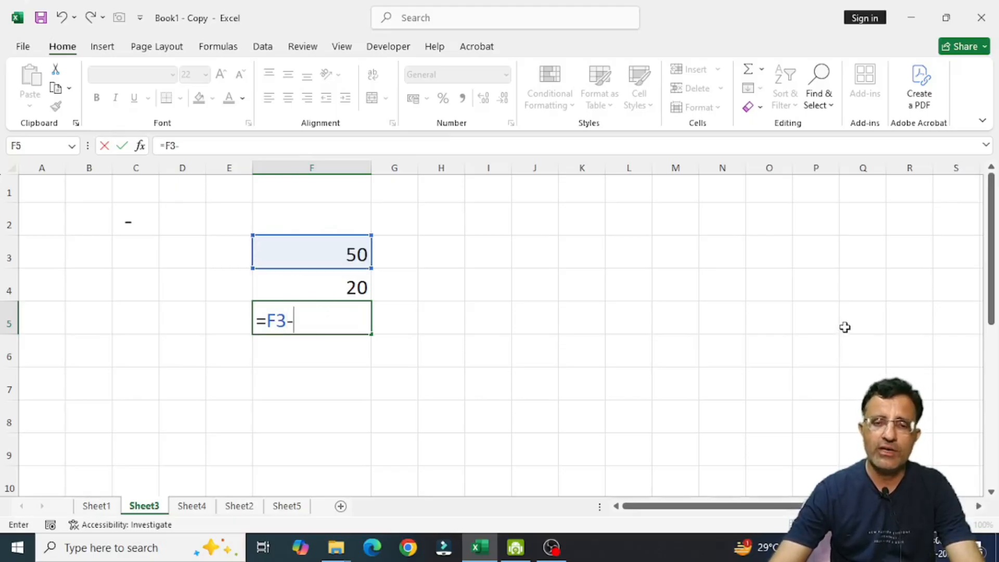
left_click(331, 286)
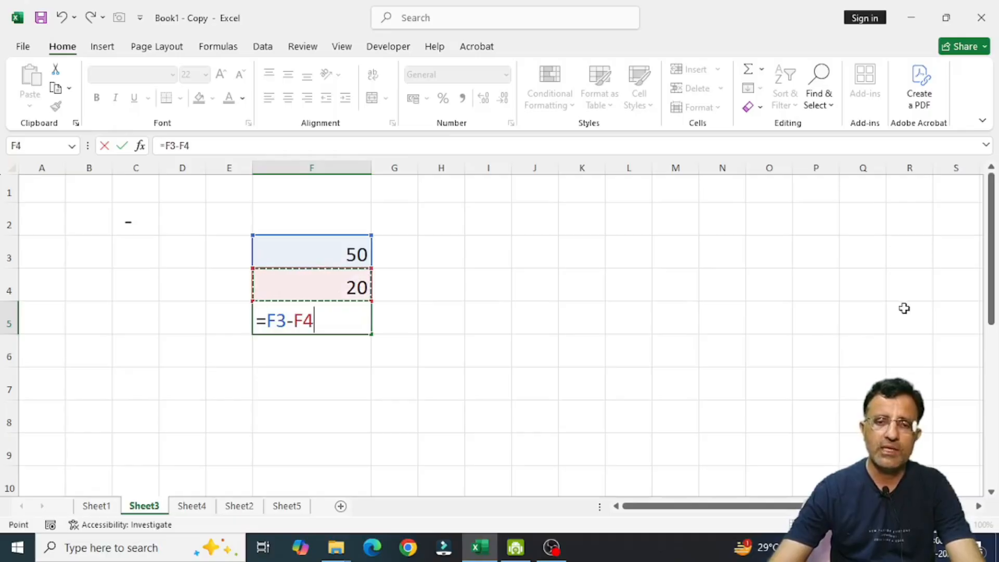
key("Return")
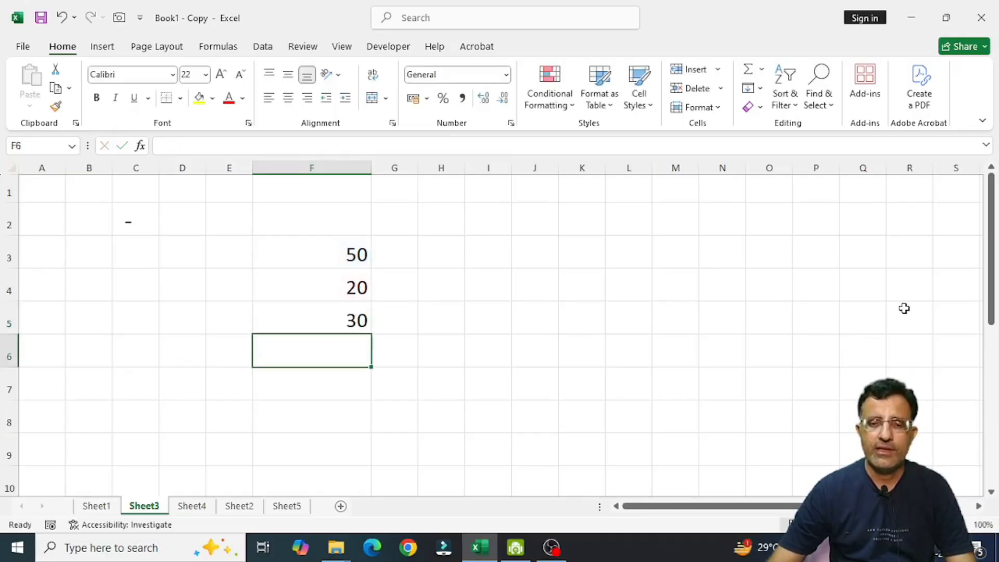
key("Up")
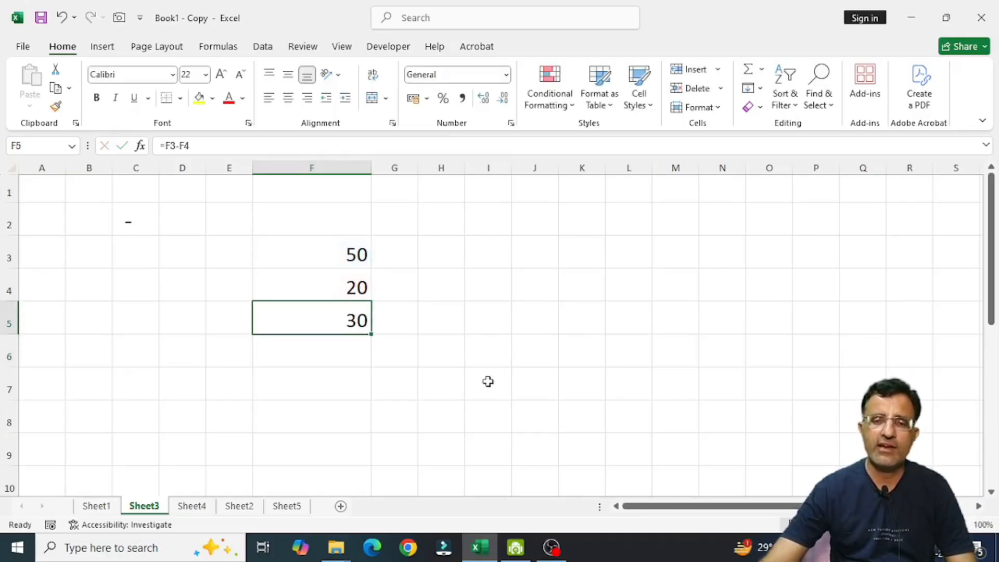
left_click(199, 98)
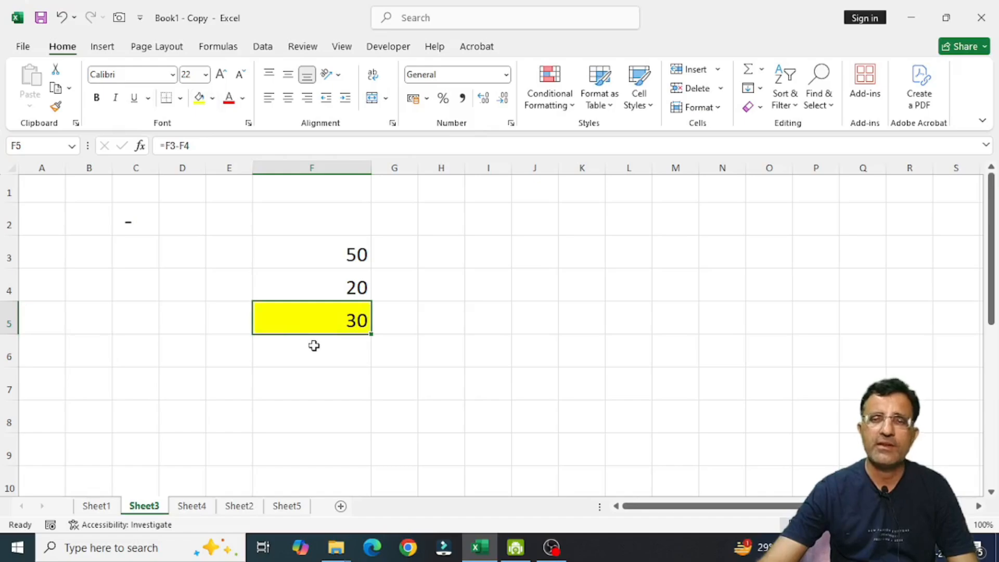
Step: Change the value in cell F3 to 80 and check the formula in F5 with its source cells
left_click(300, 258)
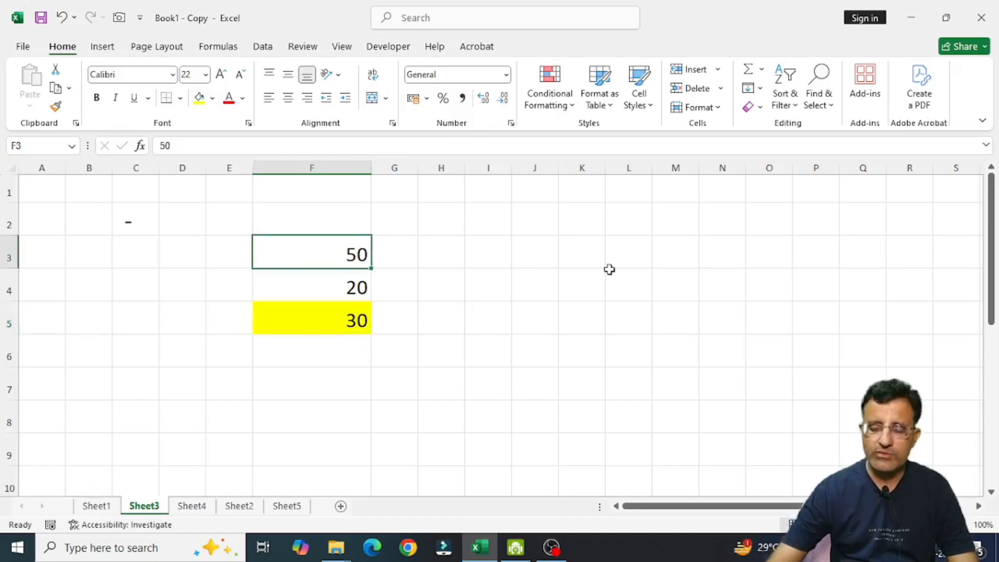
type("80")
key("Return")
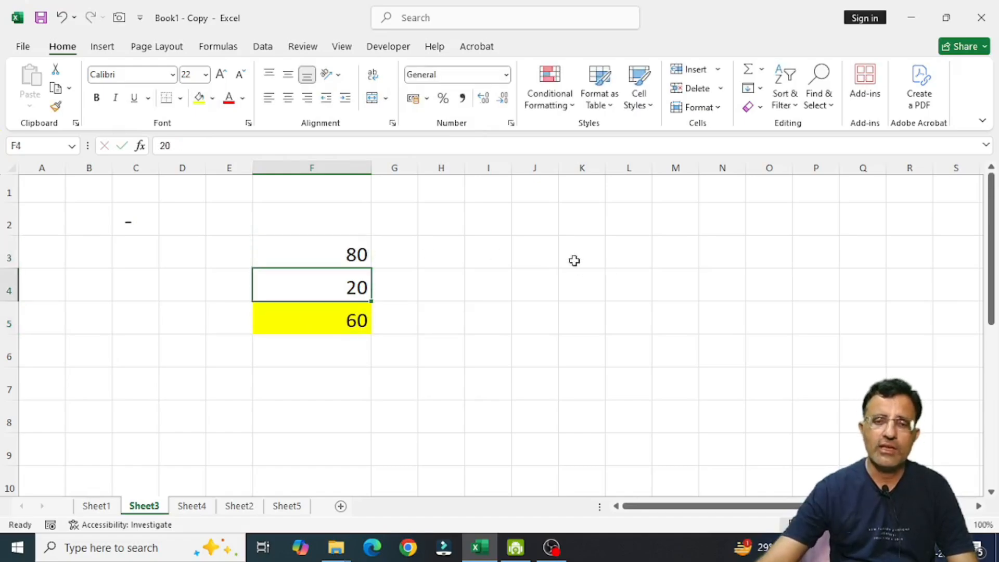
left_click(342, 329)
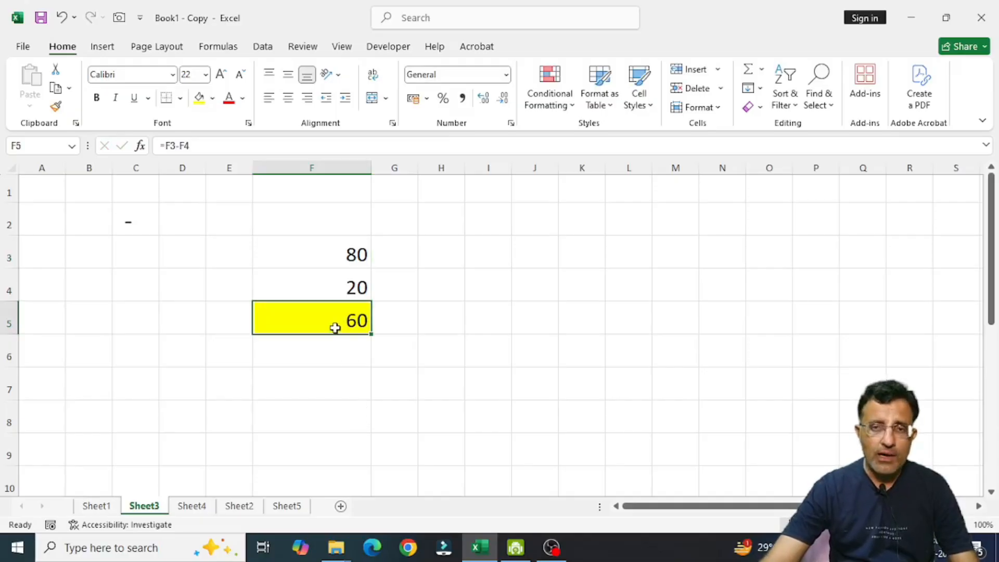
left_click(328, 291)
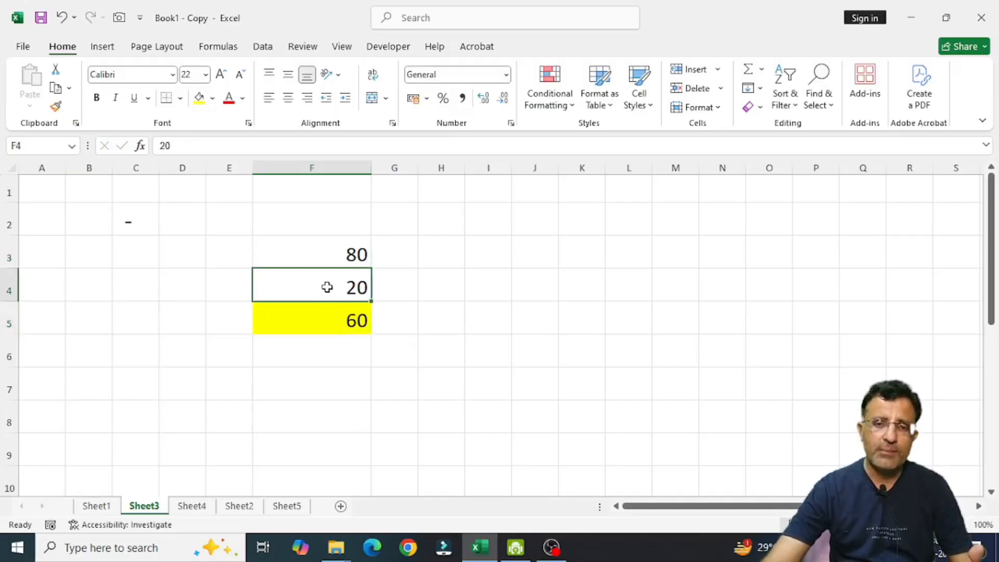
left_click(306, 255)
Step: Replace the formula in cell F5 with the reversed subtraction =F4-F3
left_click(315, 308)
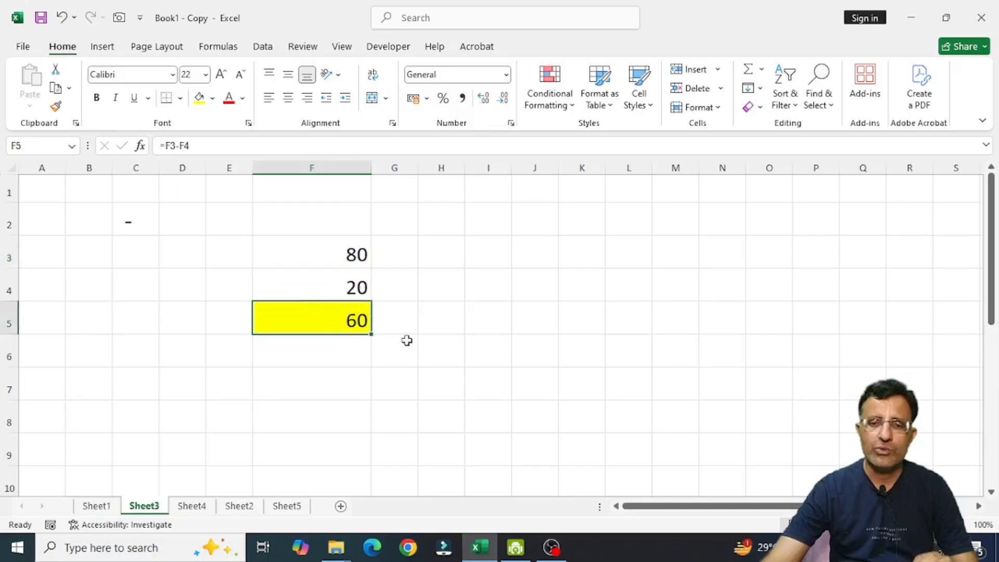
type("=")
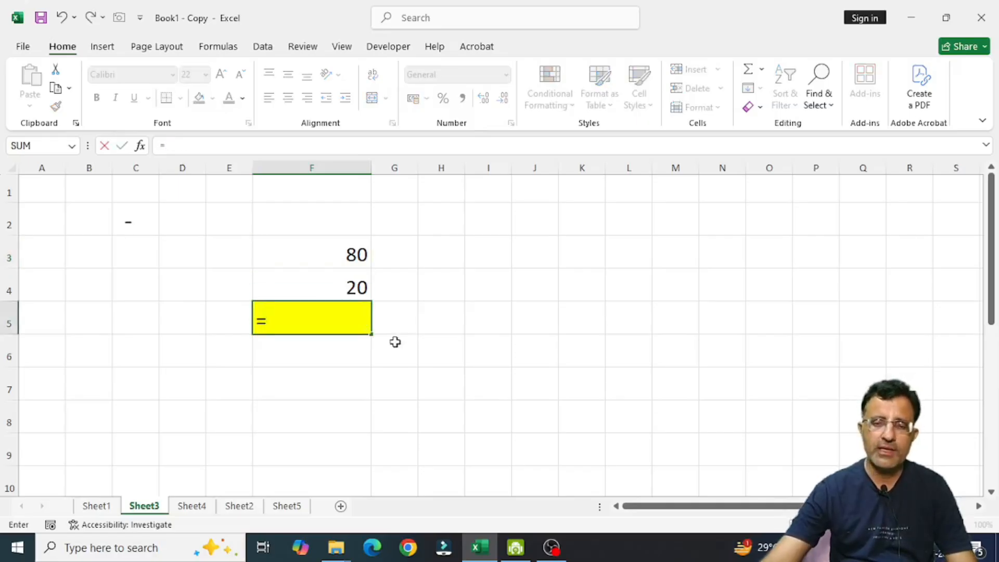
left_click(319, 290)
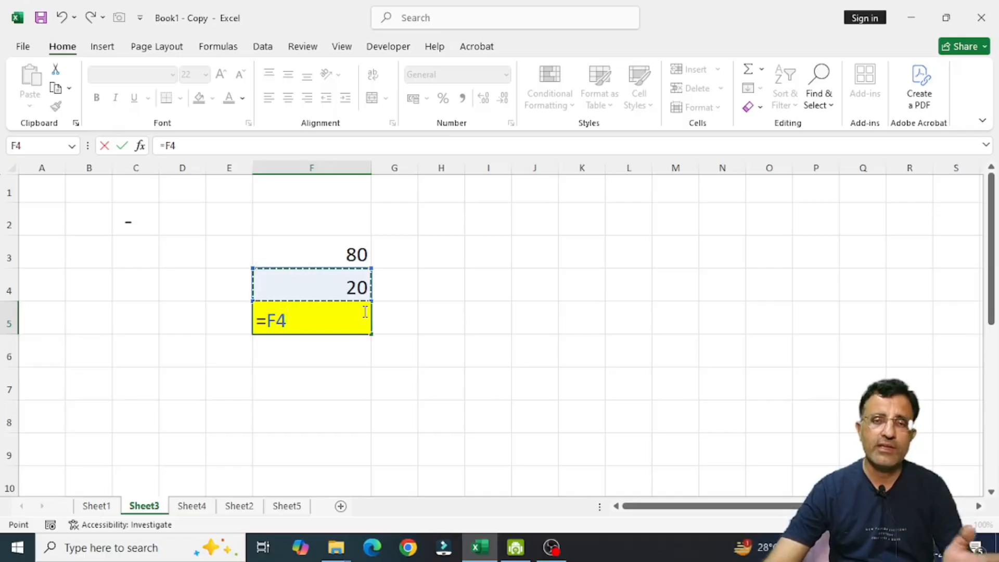
type("-")
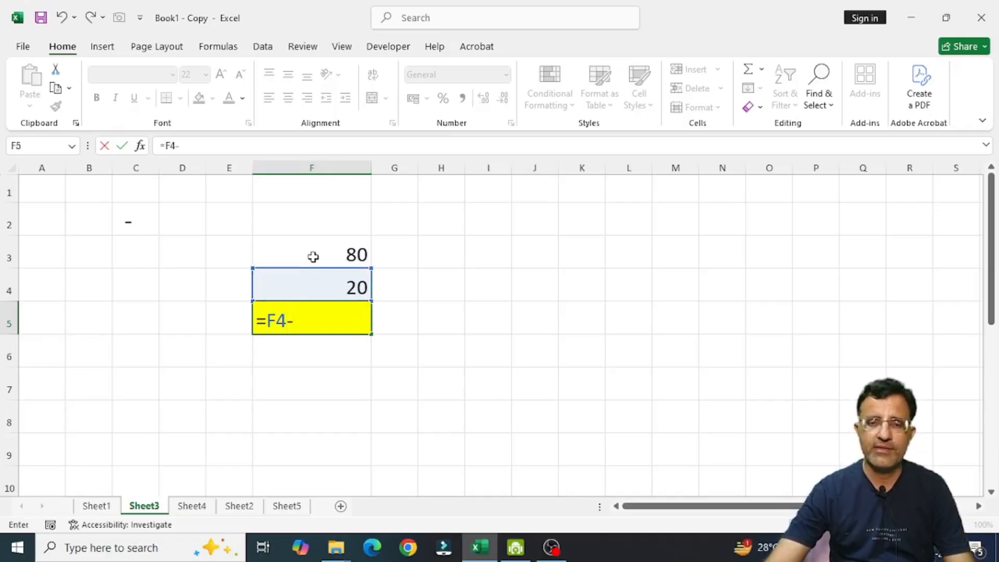
left_click(313, 257)
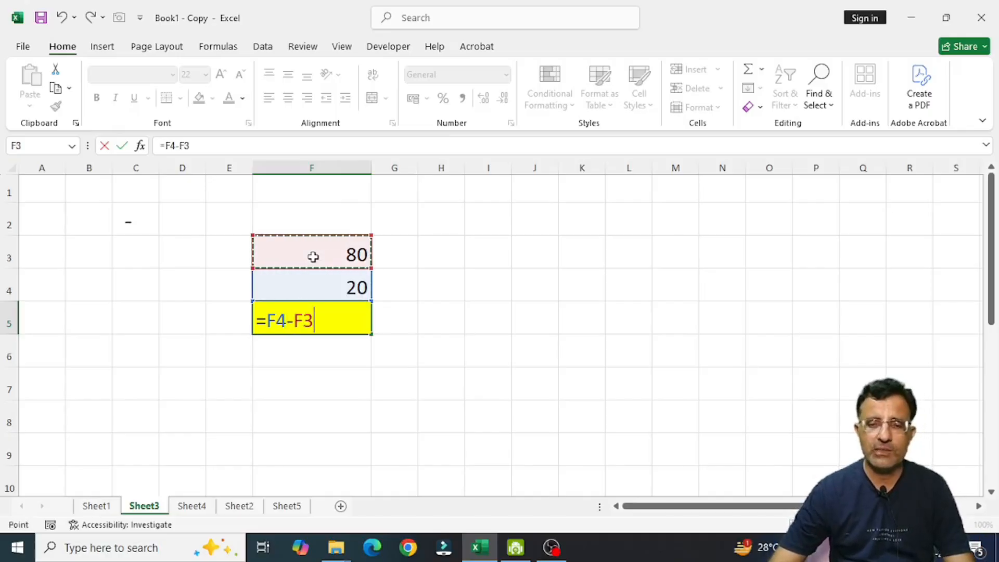
key("Return")
key("Up")
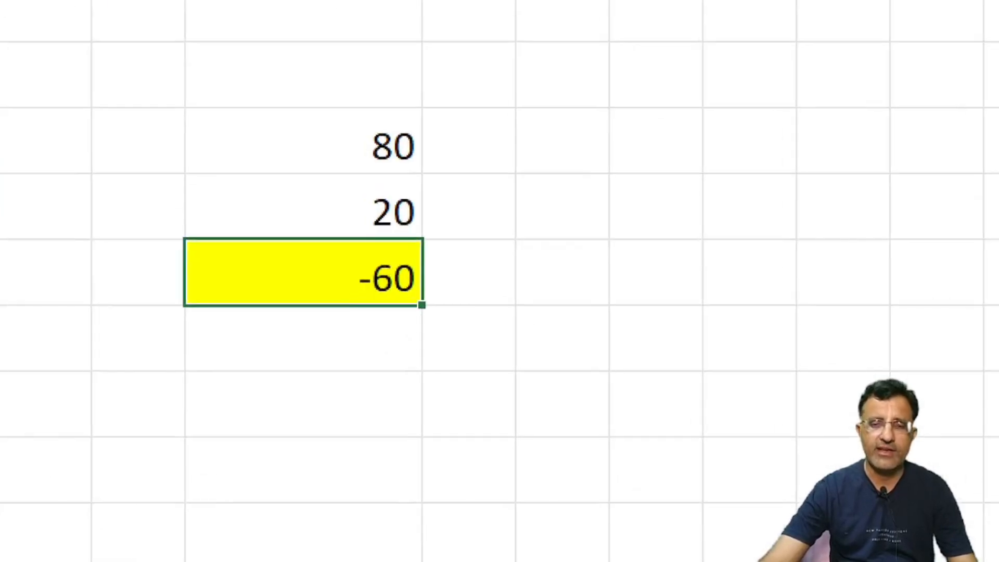
left_click_drag(322, 302, 393, 347)
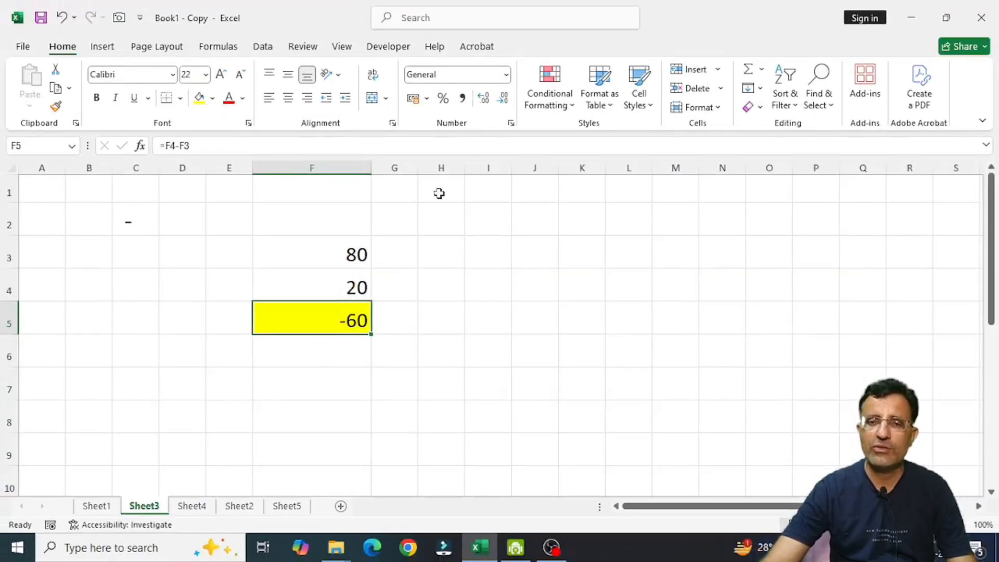
Step: Clear the formula from the yellow cell F5 and widen column G to more than column F's width
left_click_drag(418, 167, 449, 168)
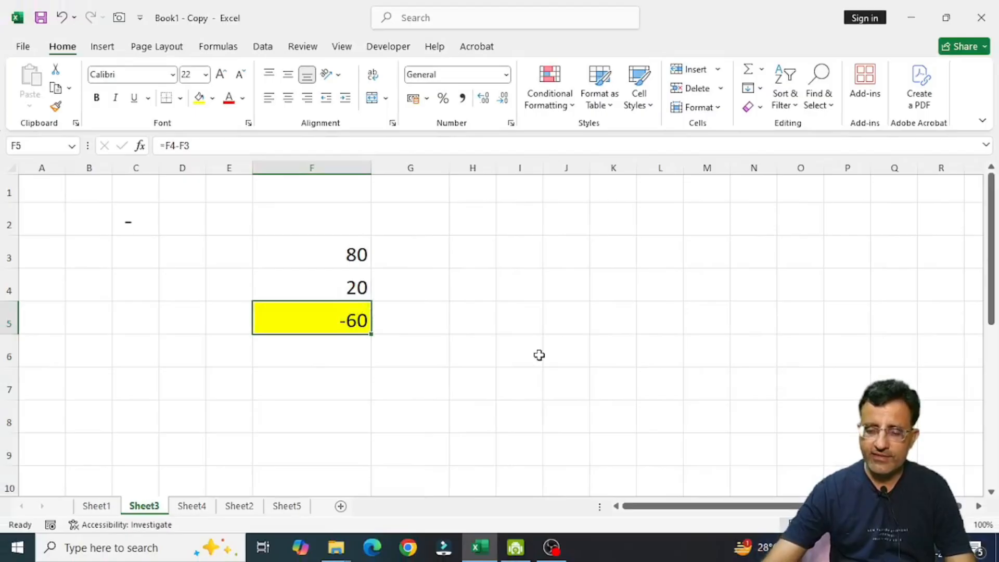
key("Delete")
key("Right")
key("Right")
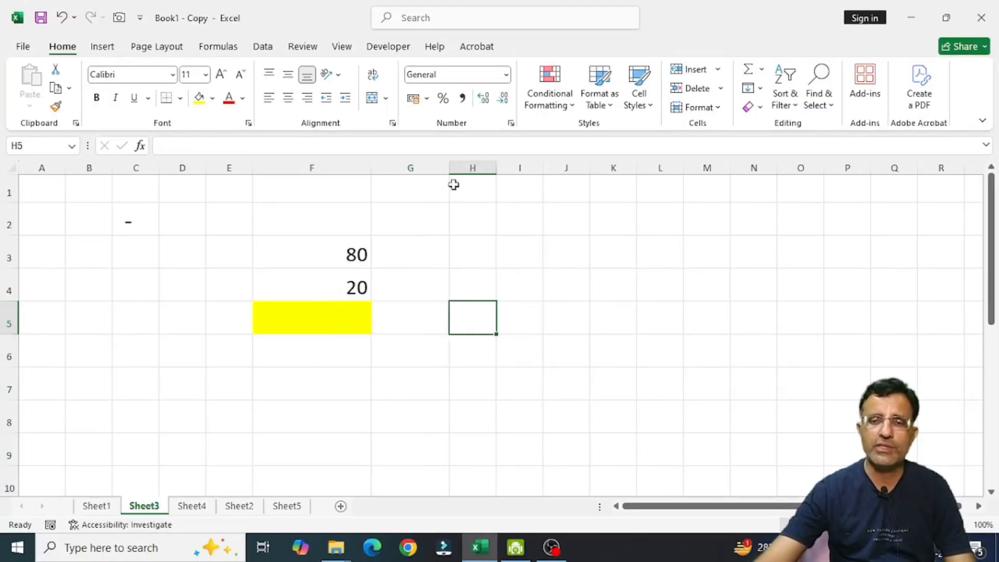
left_click_drag(450, 169, 522, 171)
Step: Enter the subtraction formula =F3-F4 in cell G5
left_click(466, 311)
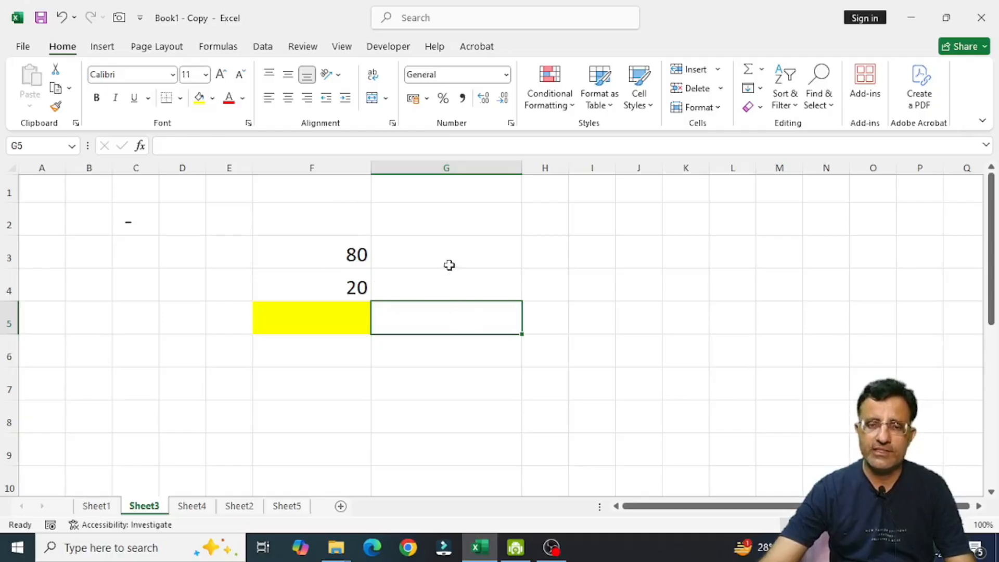
type("=")
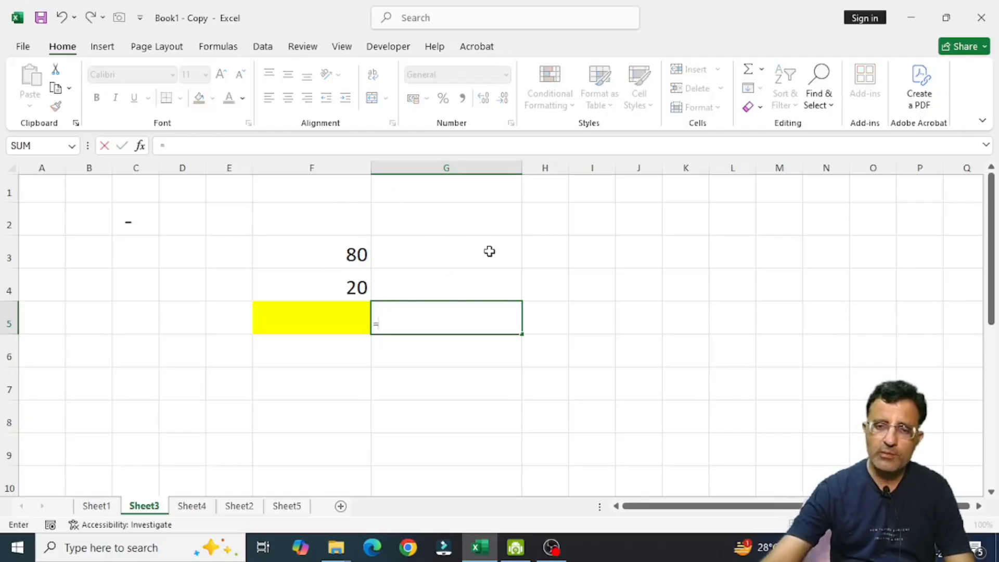
left_click(310, 256)
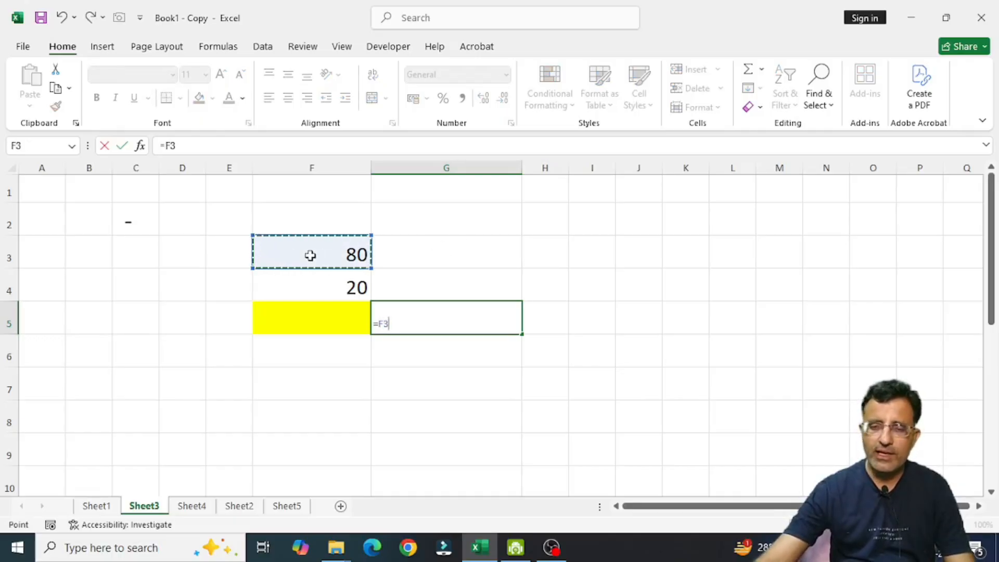
type("-")
left_click(331, 291)
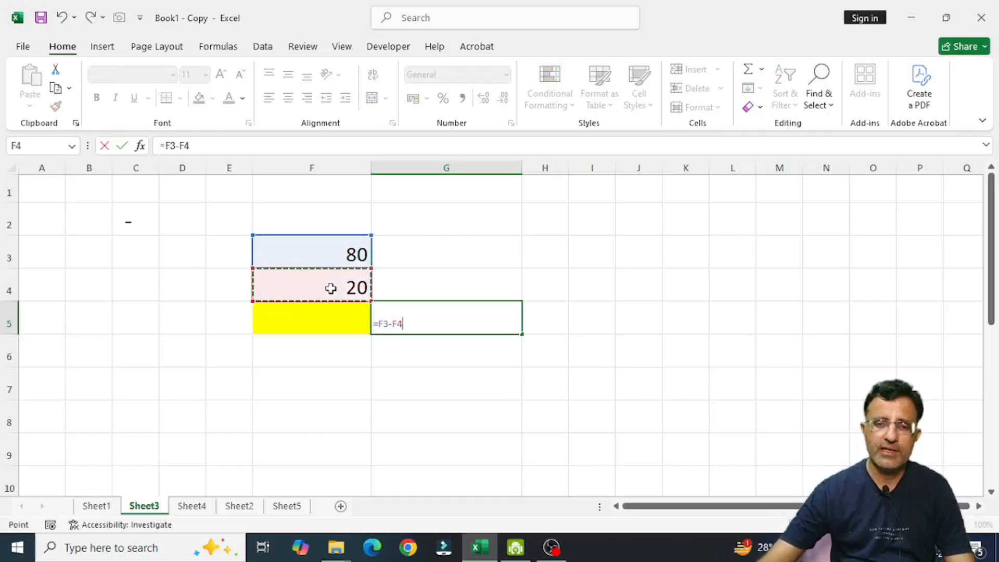
key("Return")
Step: Set the font size of the subtraction result in cell G5 to 24
left_click(473, 319)
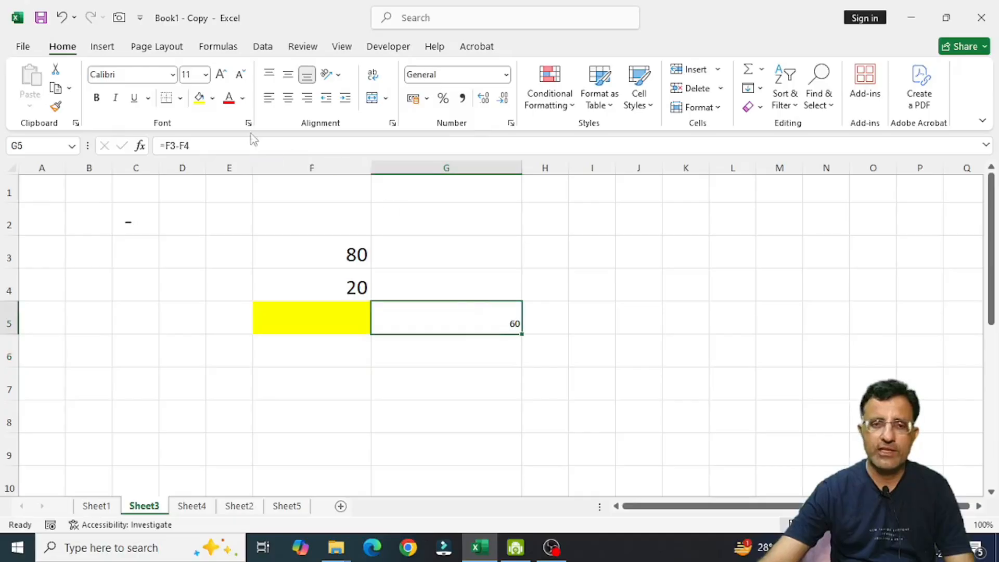
left_click(206, 75)
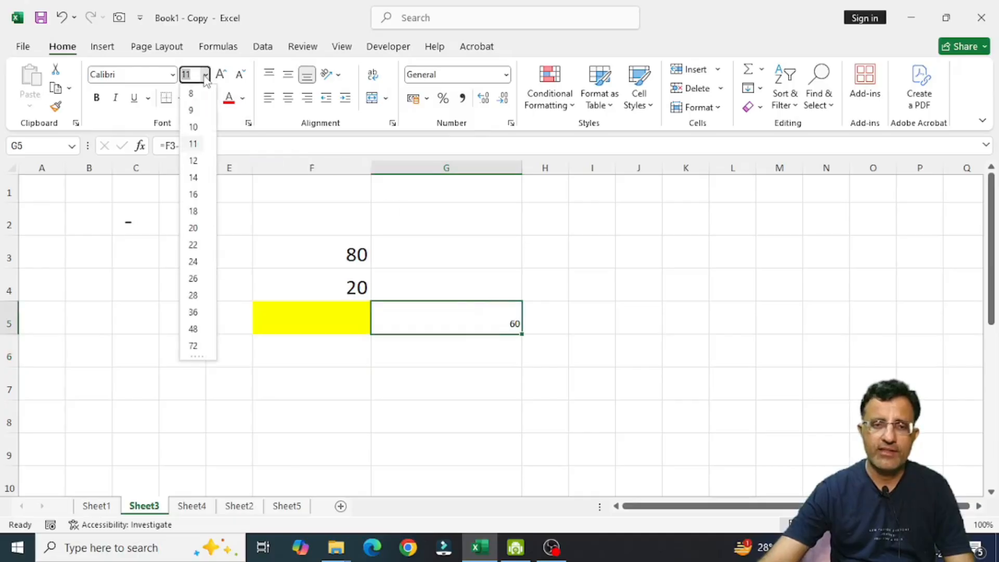
left_click(193, 261)
left_click(565, 292)
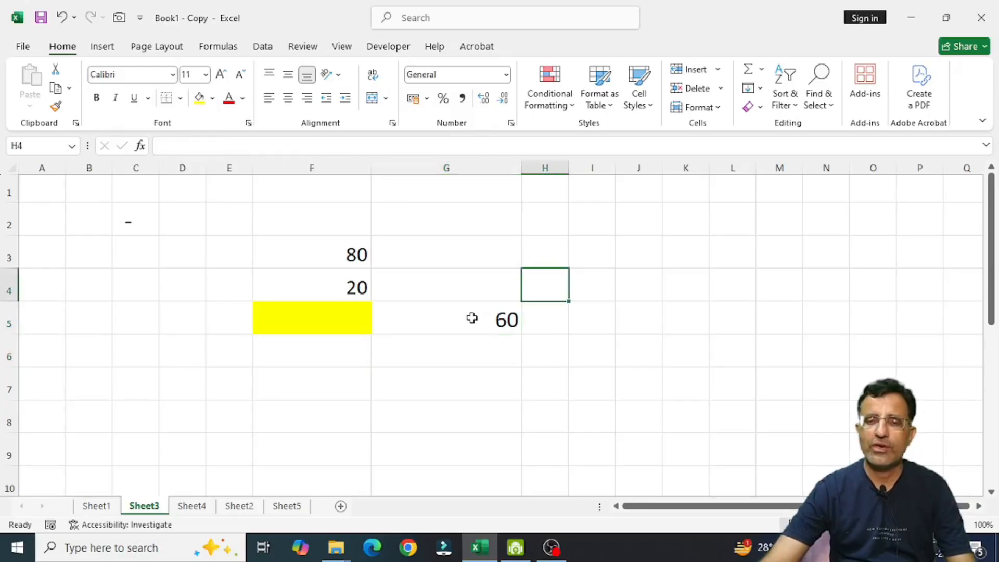
left_click(470, 319)
Step: Change the value in cell F3 to 30 and check the recalculated result in G5 against its source cells
left_click(334, 262)
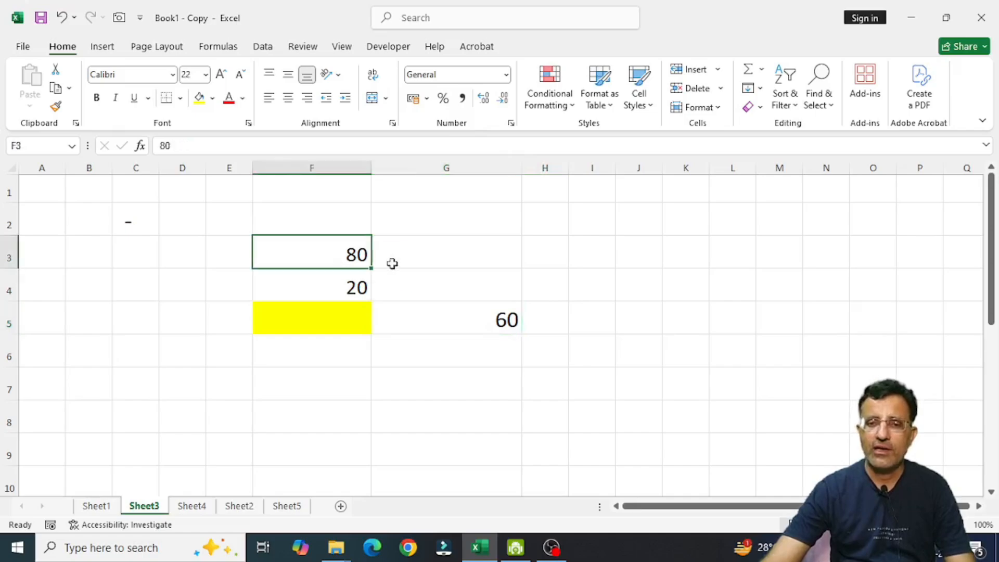
type("30")
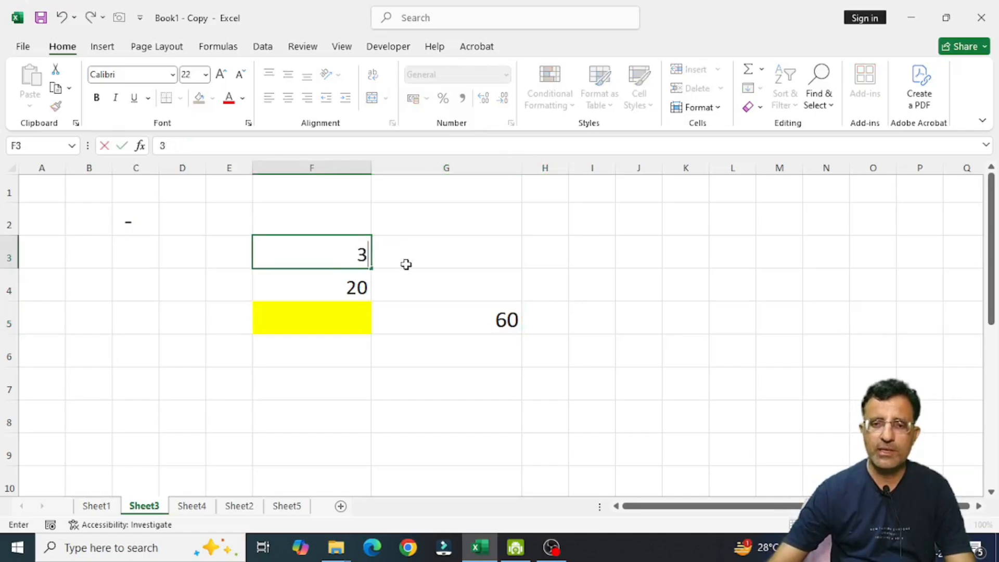
key("Return")
key("Return")
key("Right")
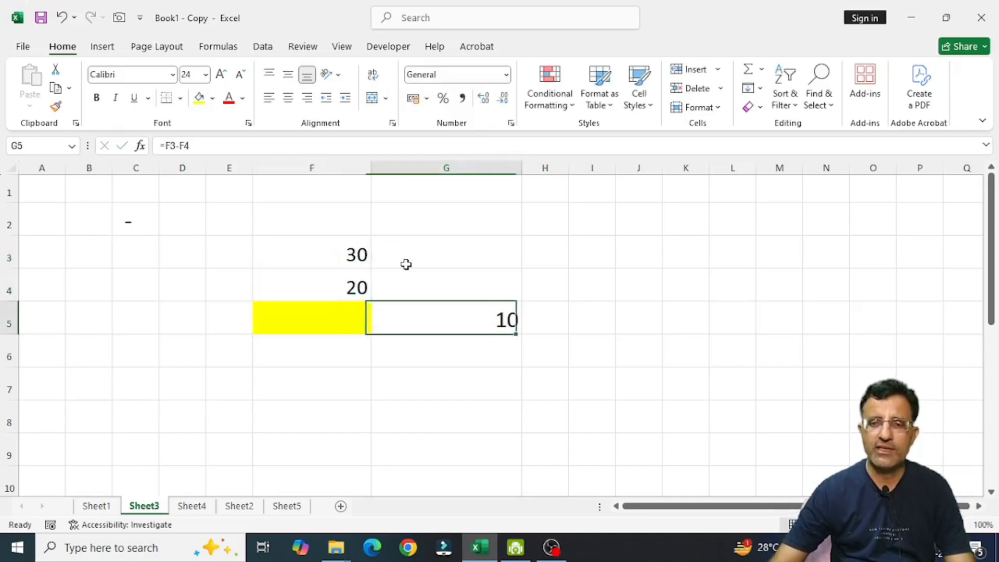
key("Right")
key("Left")
key("Left")
key("Up")
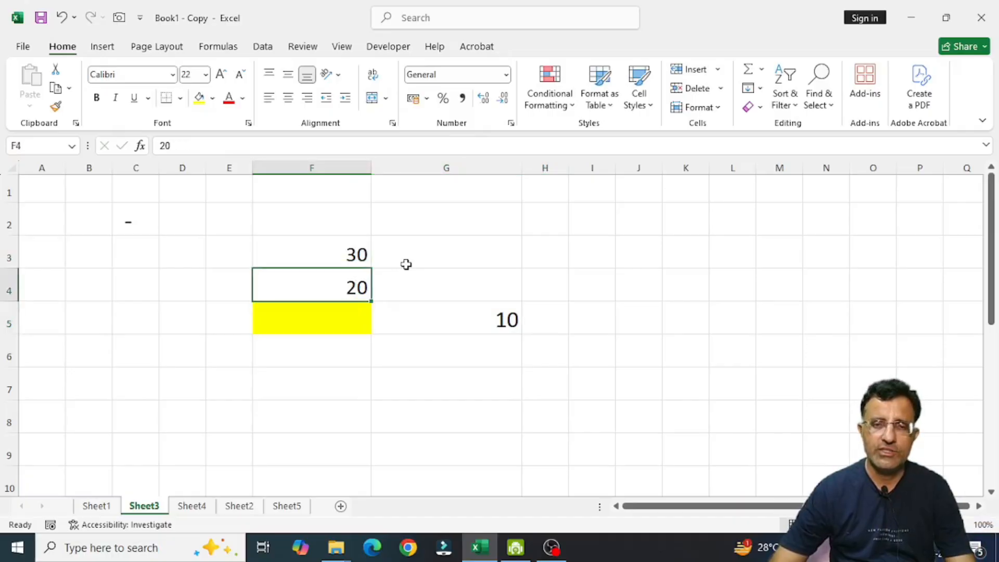
key("Right")
key("Down")
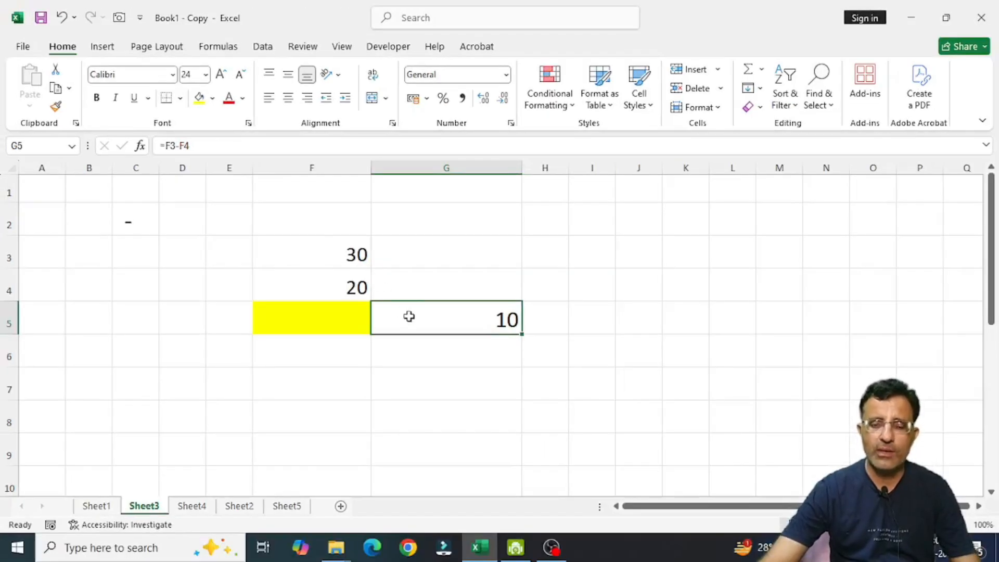
Step: Replace the formula in cell G5 with the reversed subtraction =F4-F3
type("=")
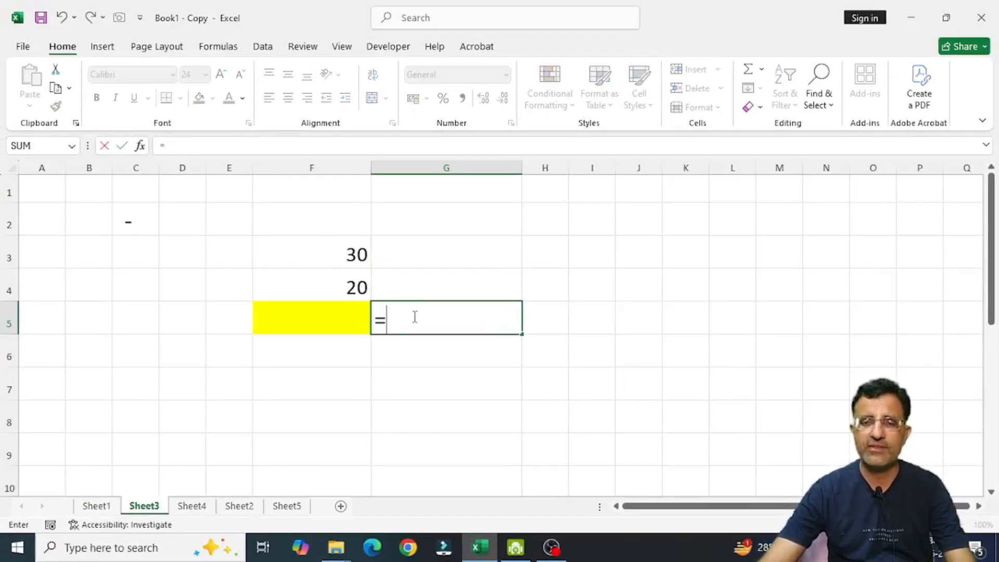
left_click(320, 284)
type("-")
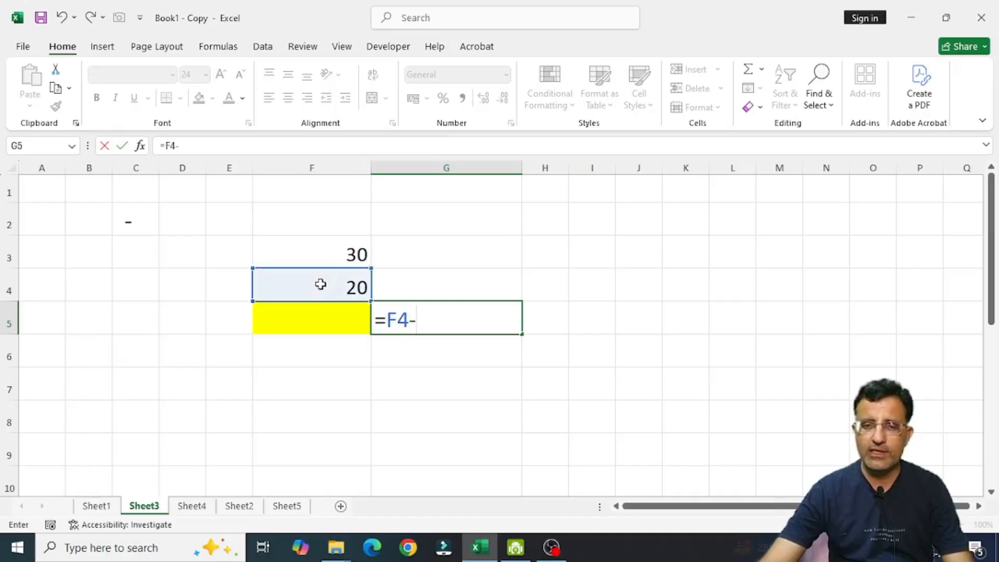
left_click(312, 252)
key("Return")
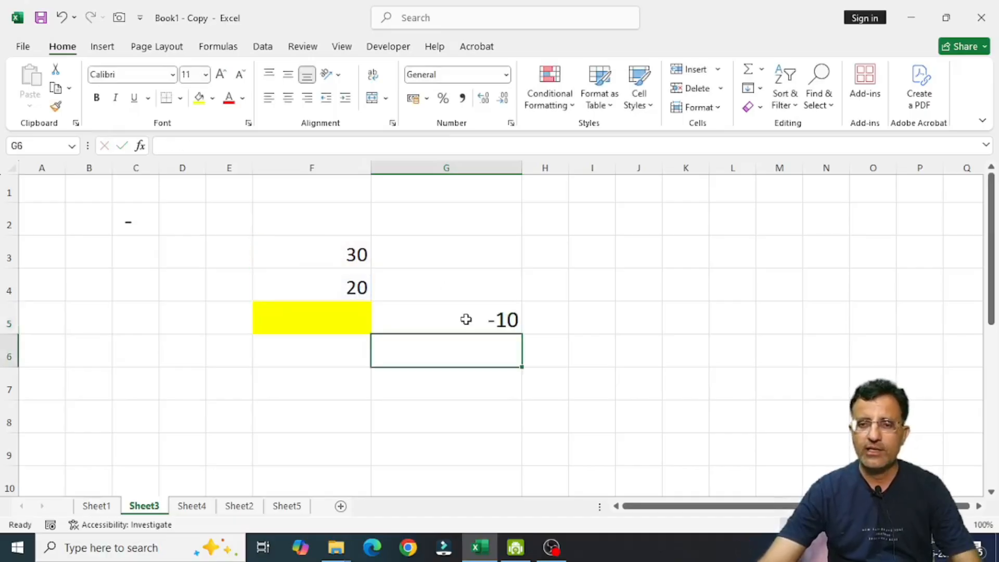
Step: Switch to Sheet4 and clear the old contents of rows 3 to 10 in columns B to F, keeping the x in C2
left_click(192, 506)
left_click(253, 324)
left_click_drag(104, 273, 346, 448)
key("Delete")
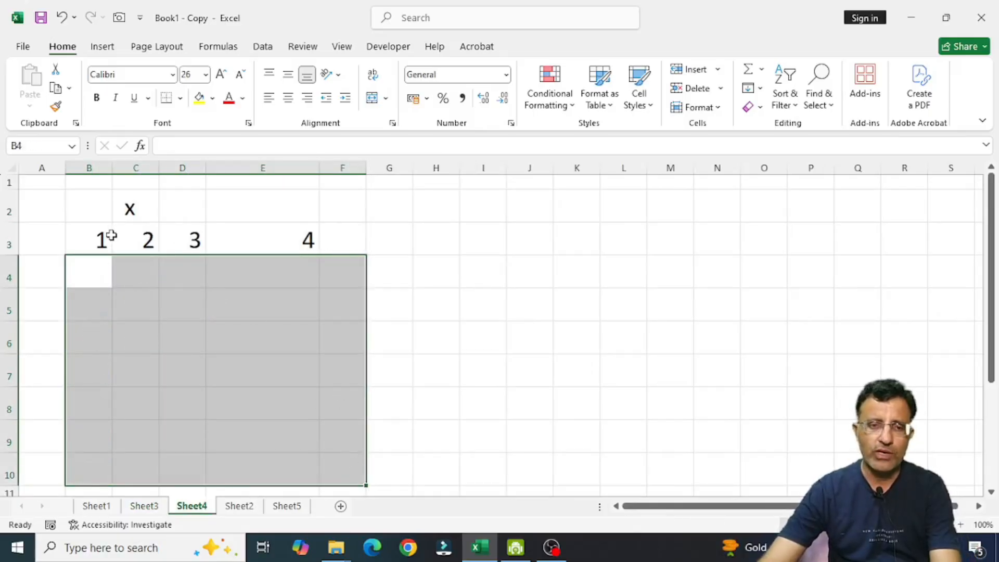
left_click_drag(93, 237, 301, 265)
key("Delete")
left_click(260, 367)
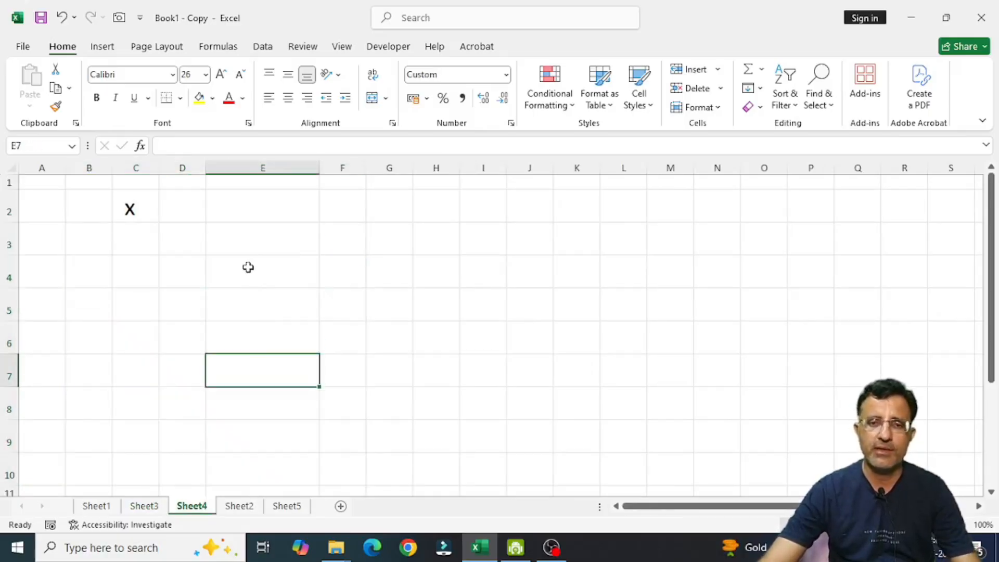
Step: Delete the wide column E and widen column F to nearly three times its standard width
left_click(306, 166)
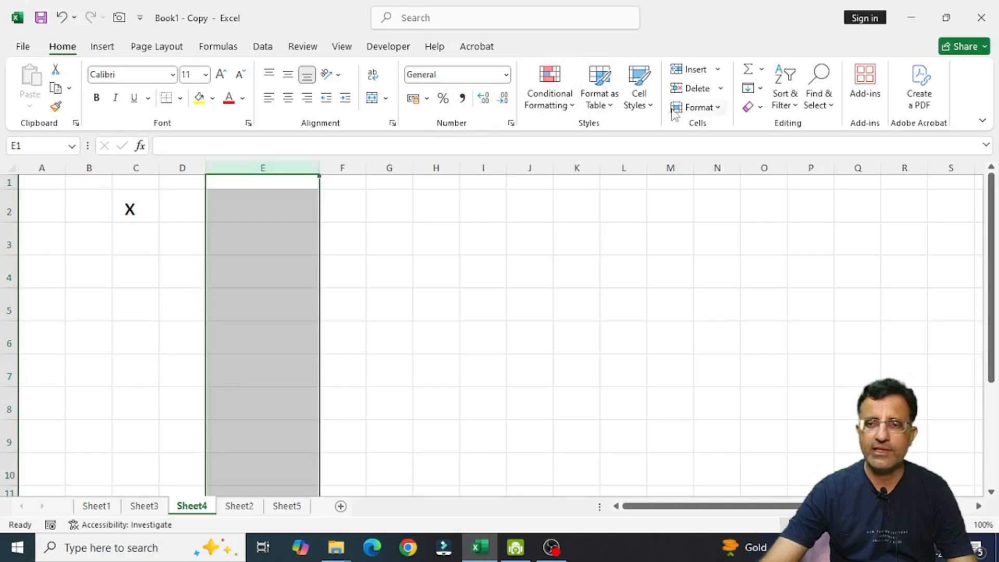
left_click(688, 88)
left_click(520, 273)
left_click_drag(299, 168, 388, 168)
left_click(303, 237)
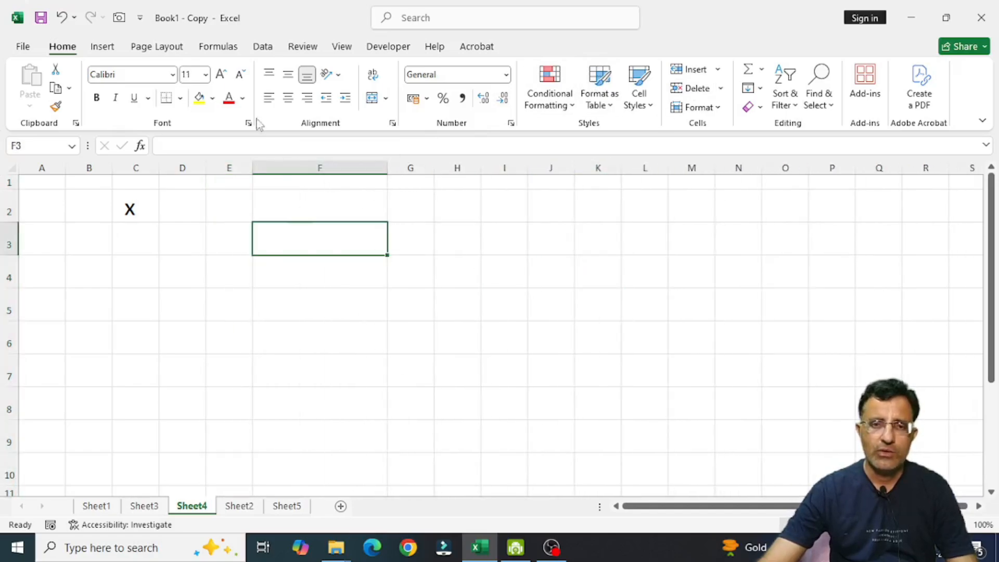
Step: Set the font size of the whole column F to 24
left_click(311, 166)
left_click(207, 75)
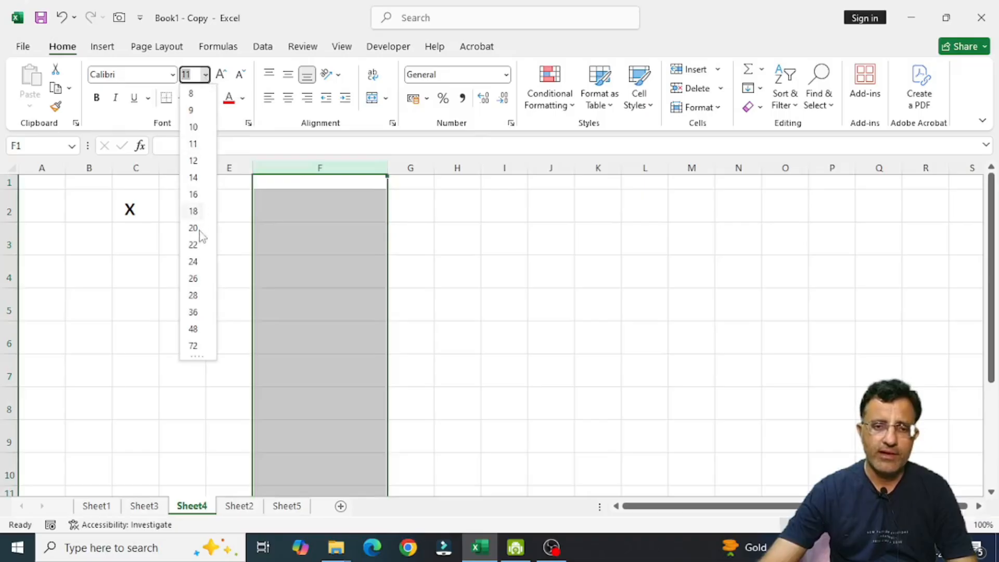
left_click(193, 261)
left_click(286, 285)
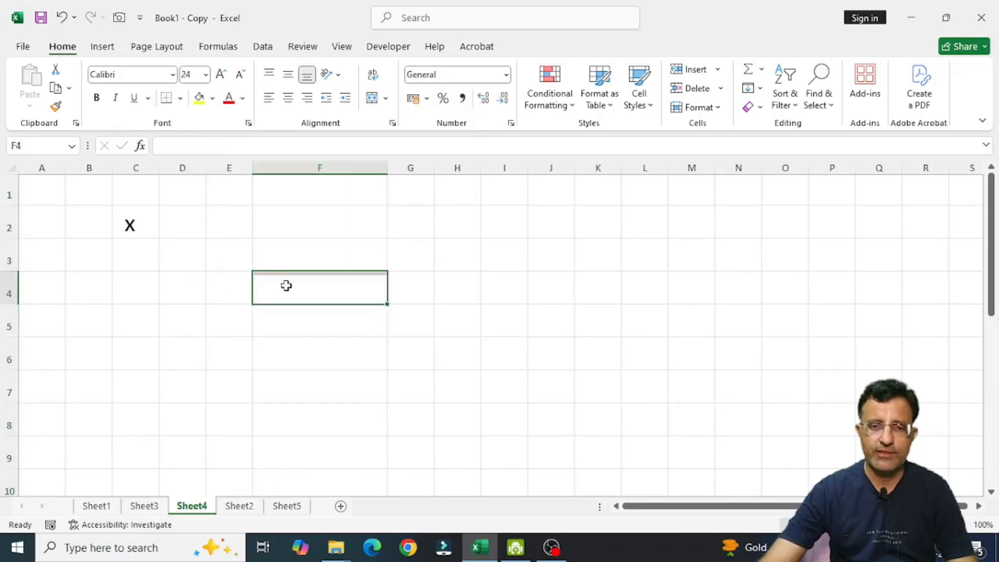
Step: Enter 50 in cell F3 and 40 in cell F4
left_click(307, 260)
type("50")
key("Return")
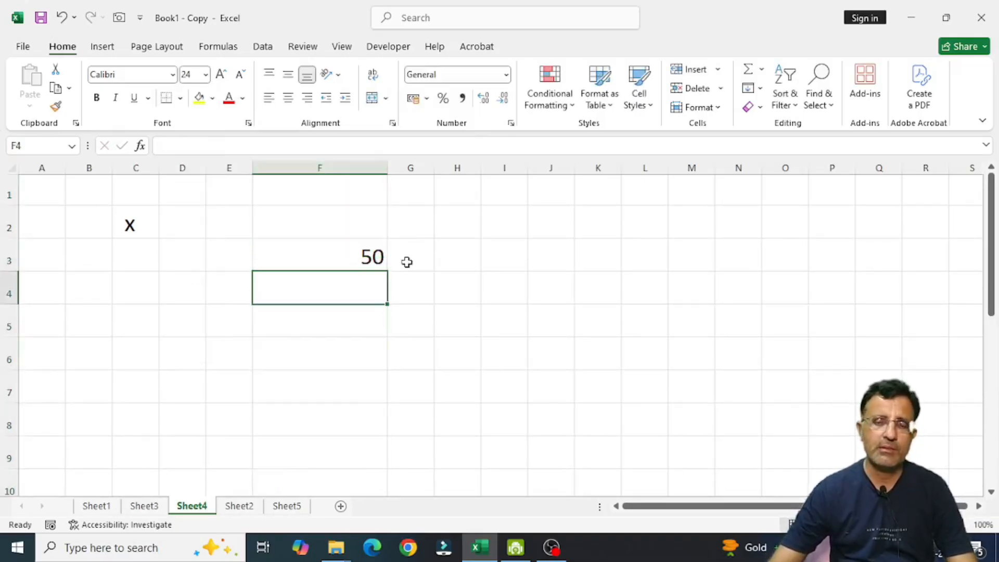
type("40")
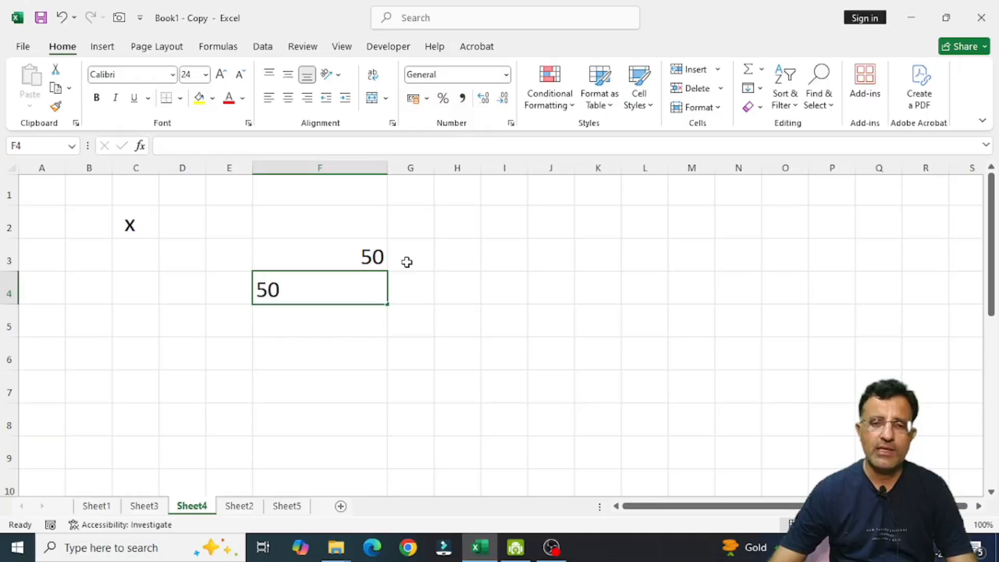
key("Return")
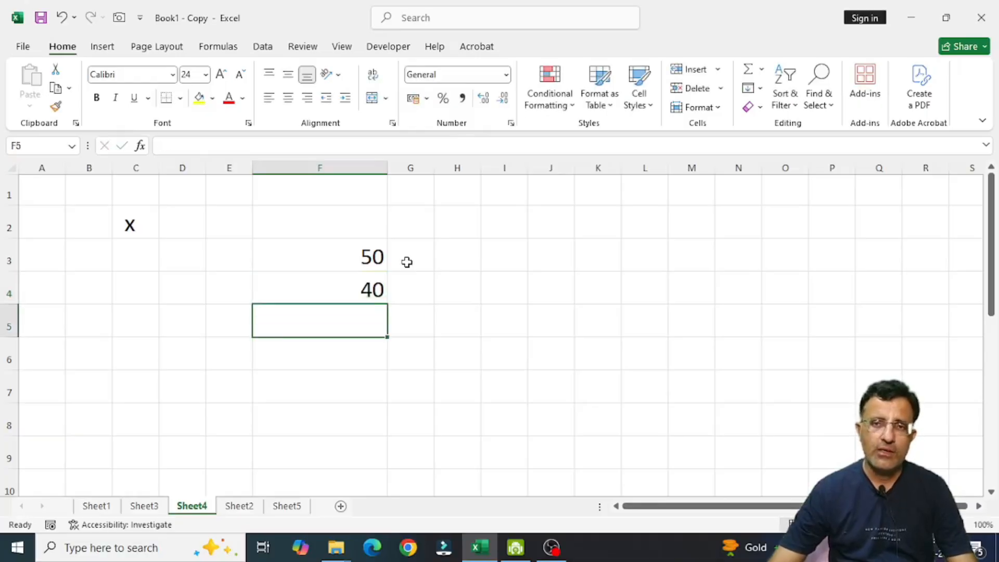
Step: Enter the multiplication formula =F4*F3 in cell F5 and reselect the cell to check it
type("=")
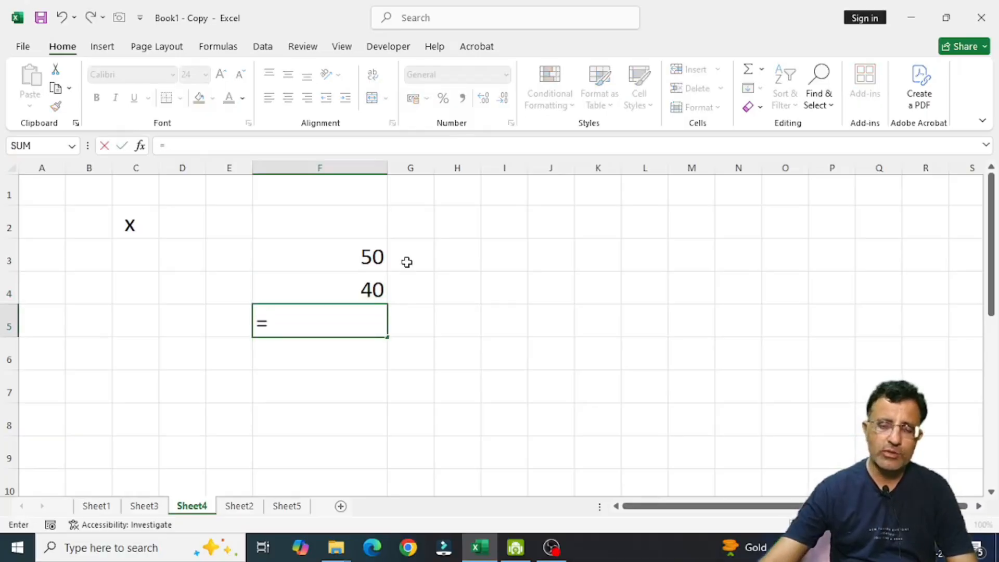
left_click(318, 293)
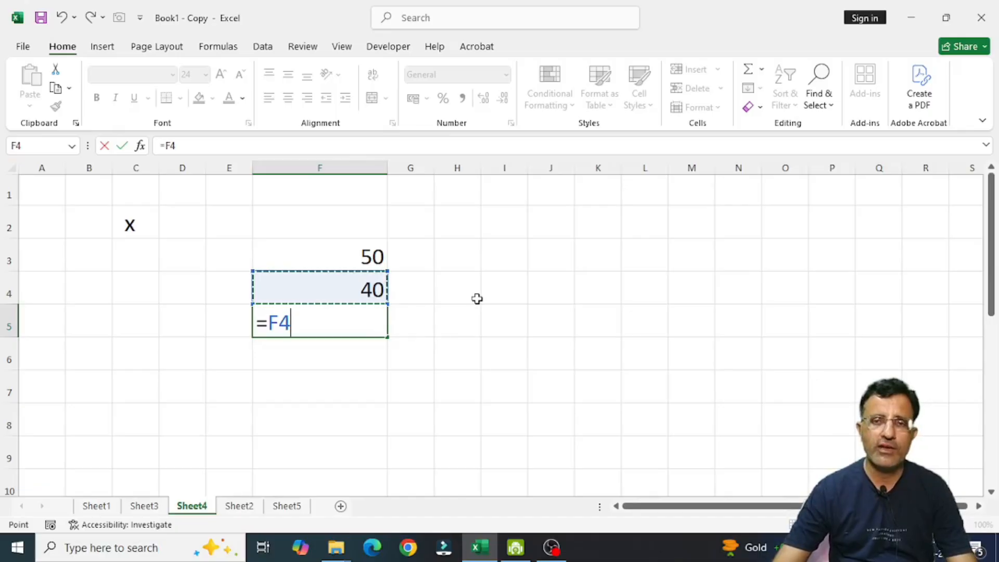
type("*")
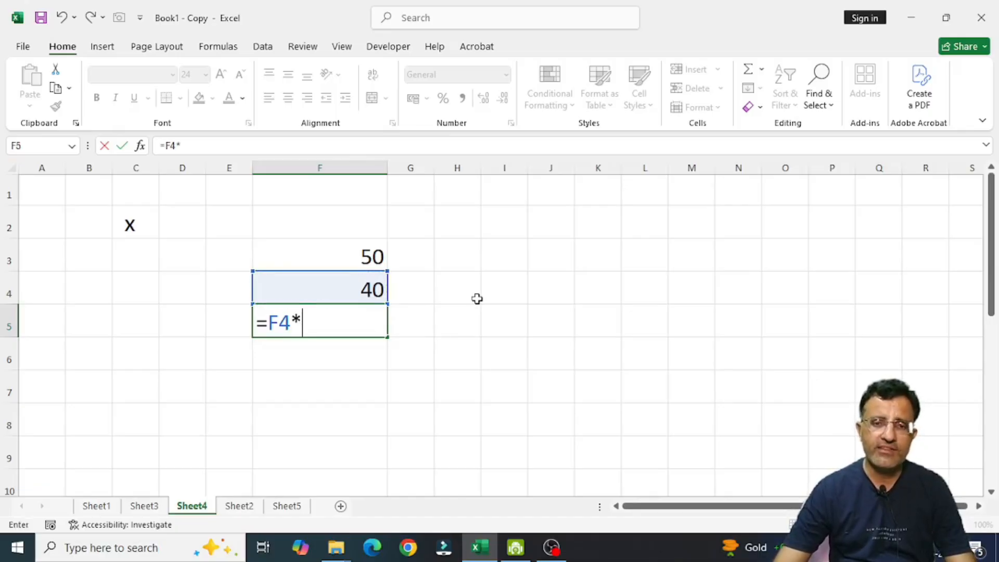
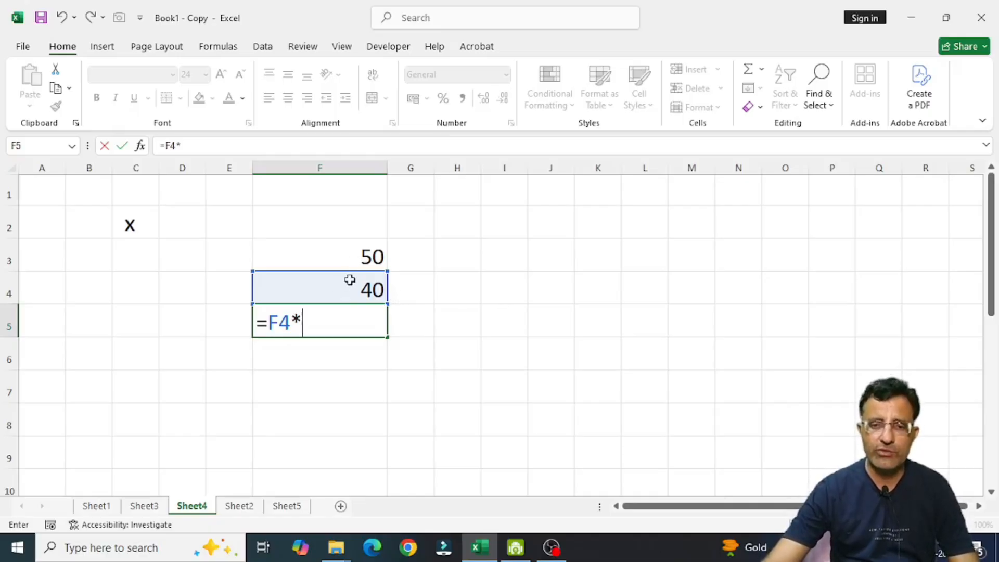
left_click(326, 254)
key("Return")
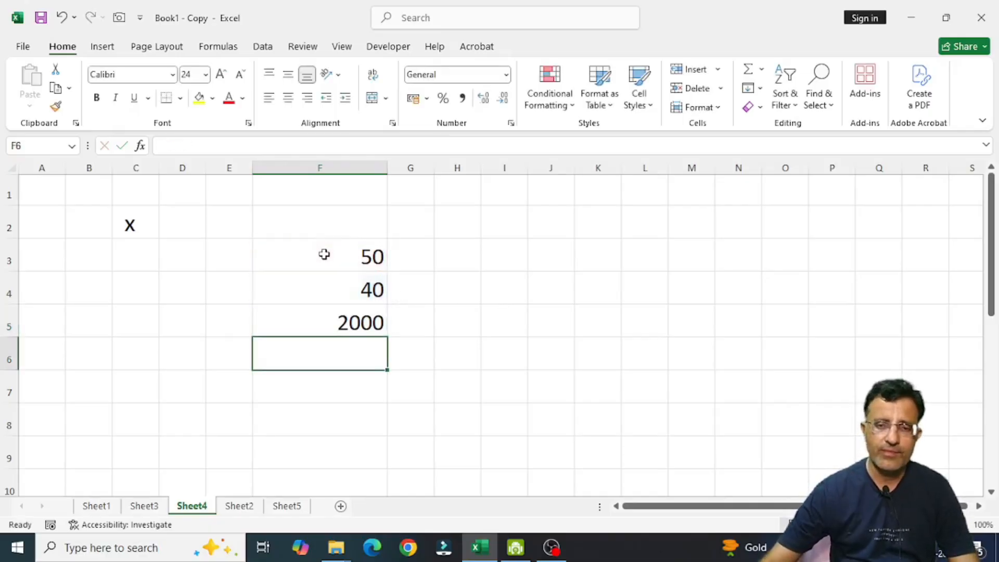
key("Up")
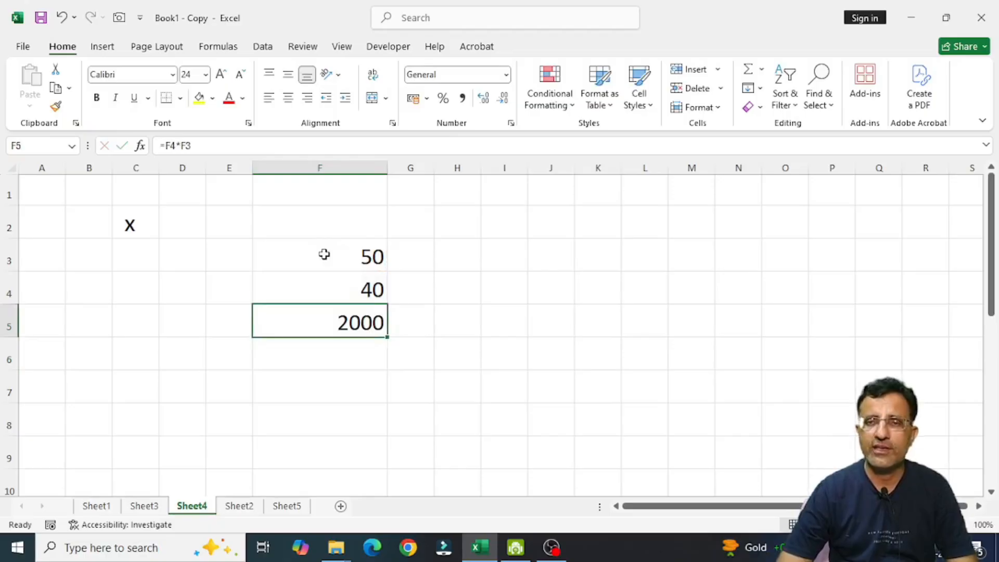
Step: Apply the Number format with two decimal places to the whole column F
left_click(336, 168)
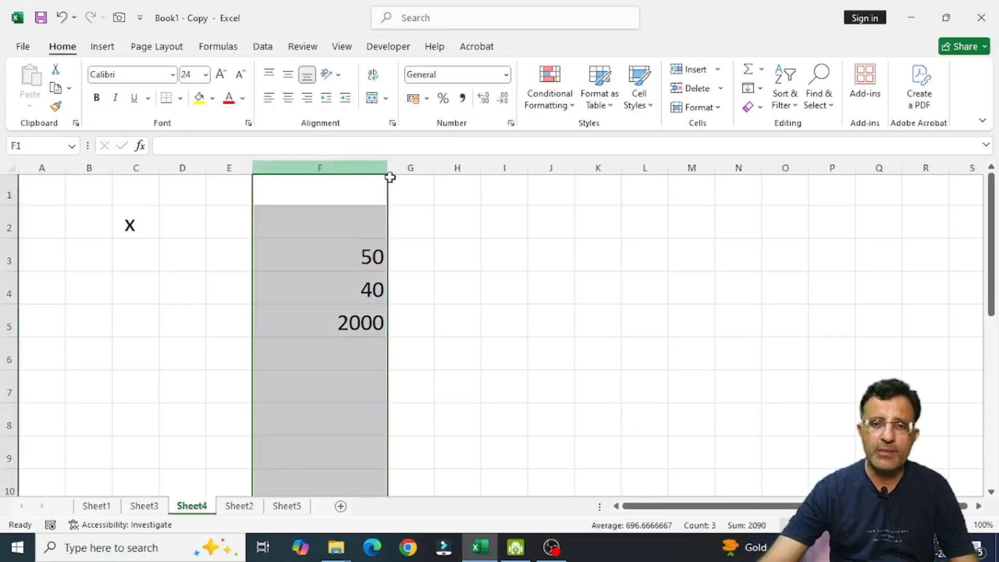
left_click(507, 76)
left_click(468, 133)
left_click(462, 292)
left_click(336, 316)
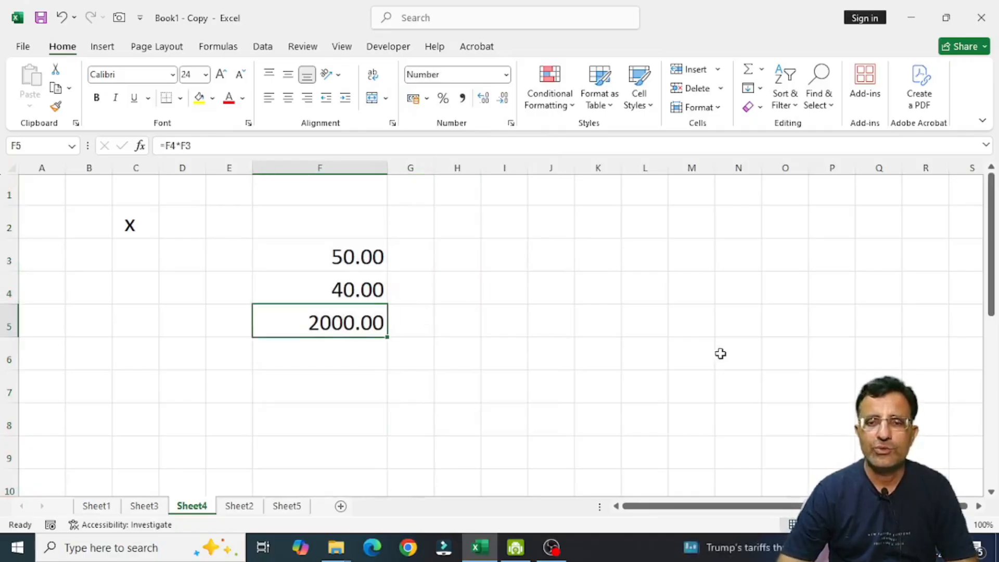
Step: Review the cells used in the multiplication and change the value in F4 to 100
key("Up")
key("Up")
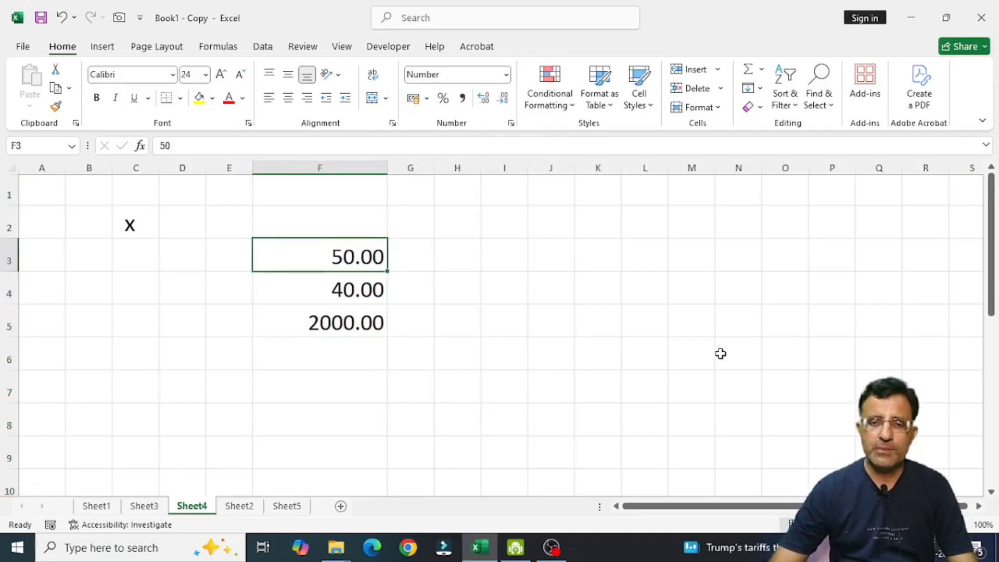
key("Down")
key("Down")
key("Up")
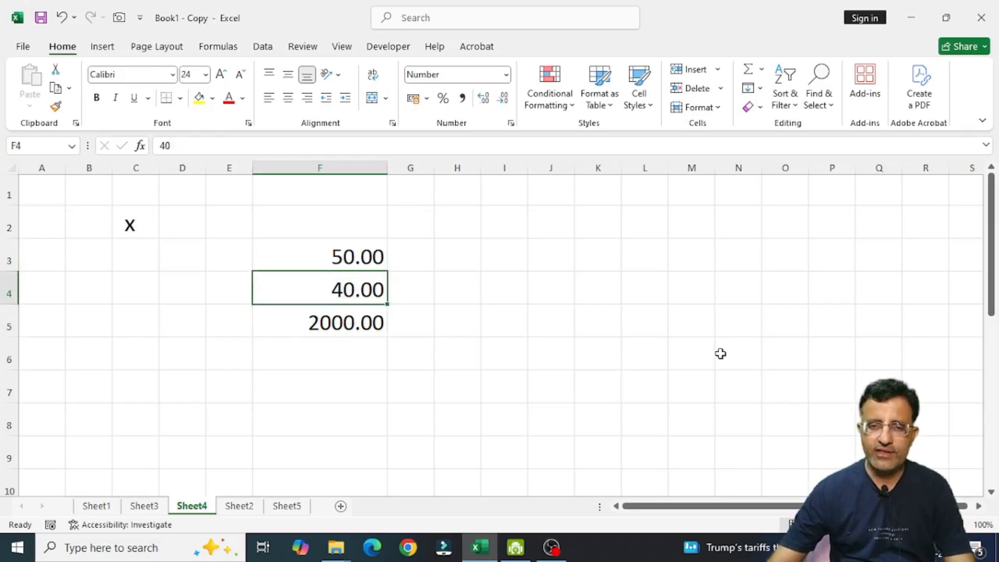
type("100")
key("Return")
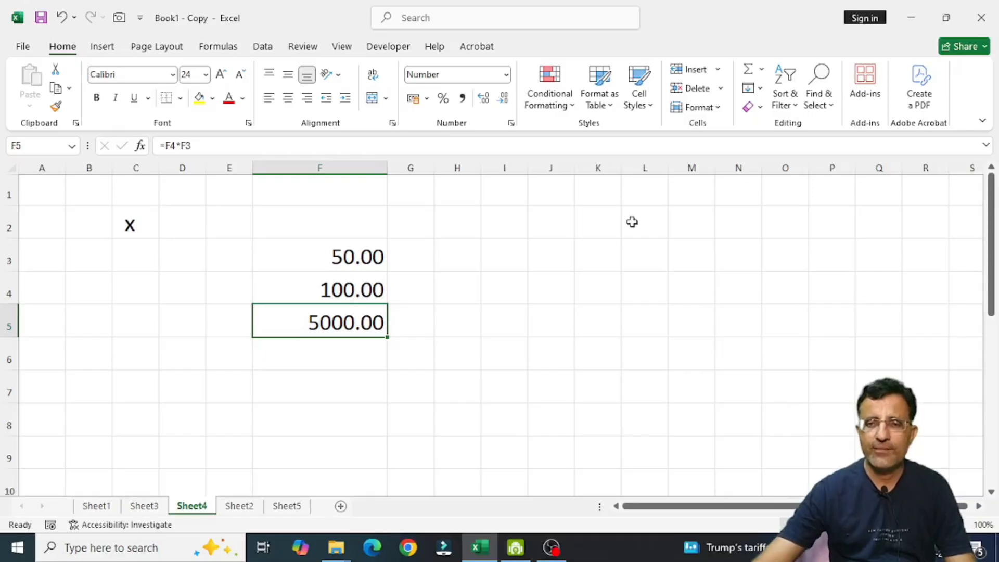
Step: Widen column J to slightly more than column F's width and clear the multiplication formula from cell F5
left_click_drag(575, 167, 680, 192)
left_click(603, 313)
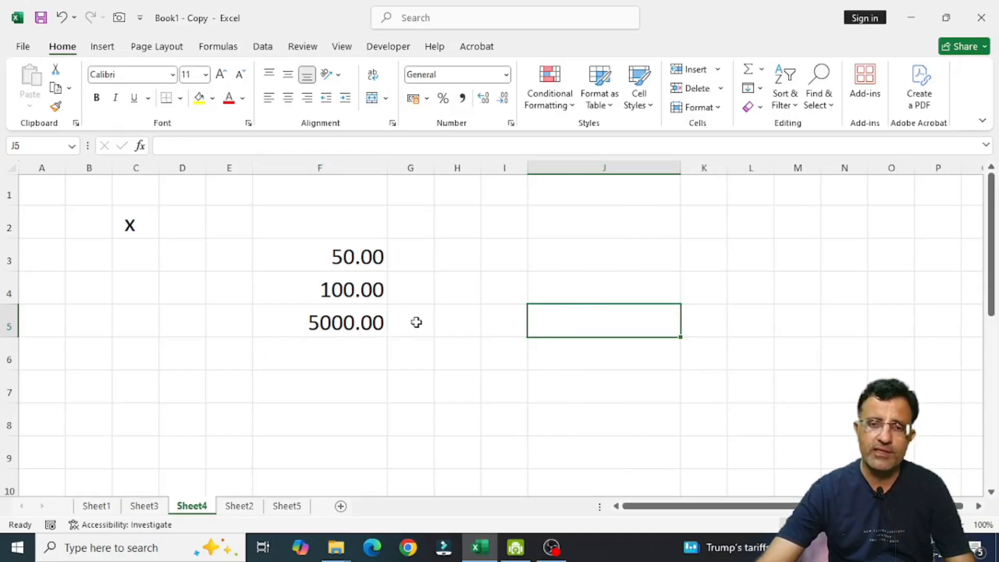
left_click(356, 322)
Step: Enter the multiplication formula =F4*F3 in cell J5
left_click(606, 325)
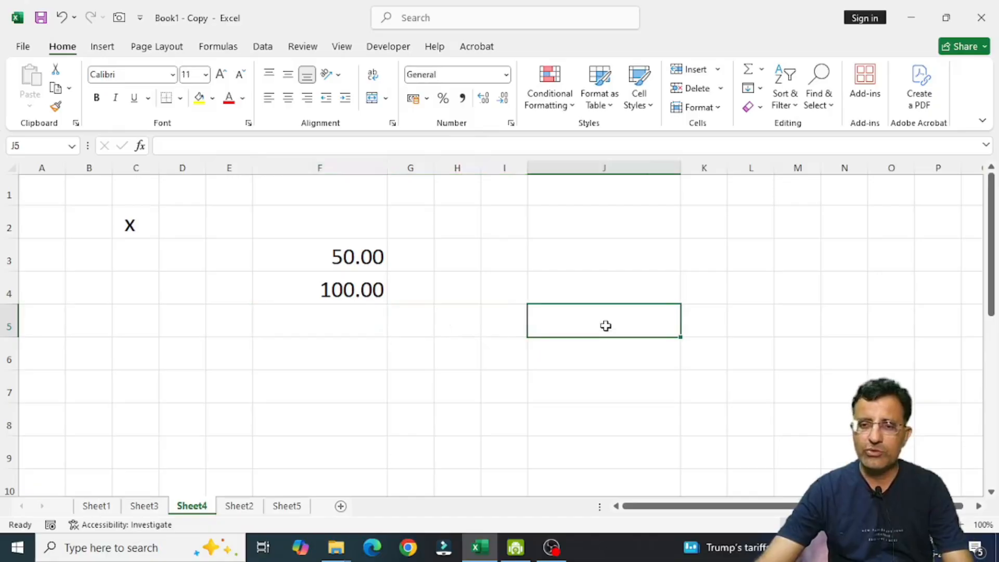
type("=")
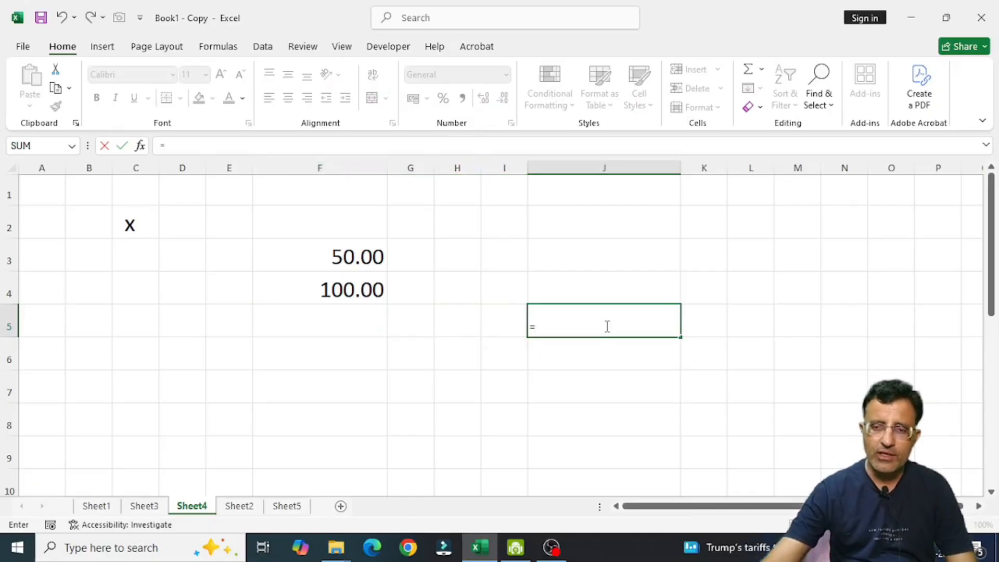
left_click(315, 291)
type("*")
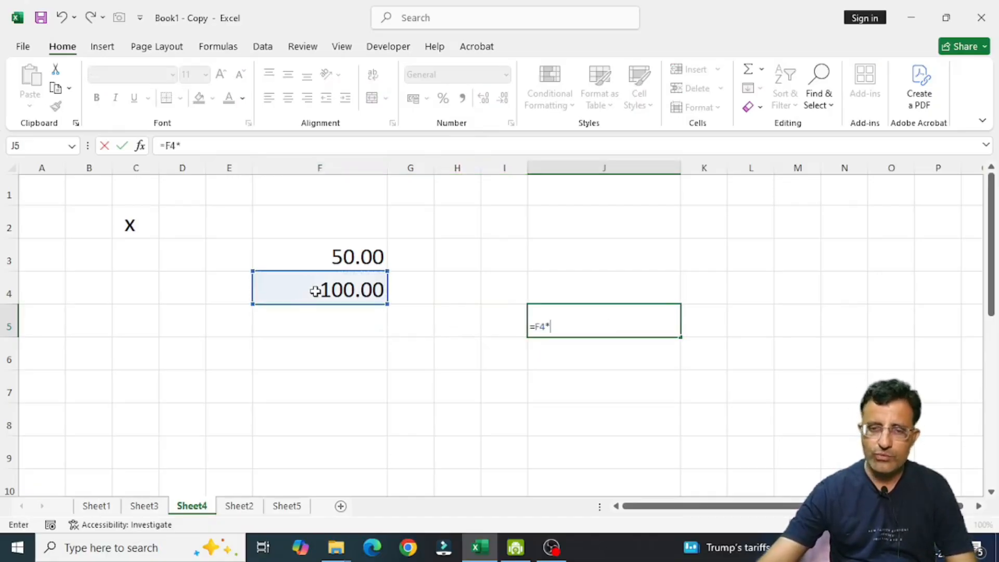
left_click(297, 249)
key("Return")
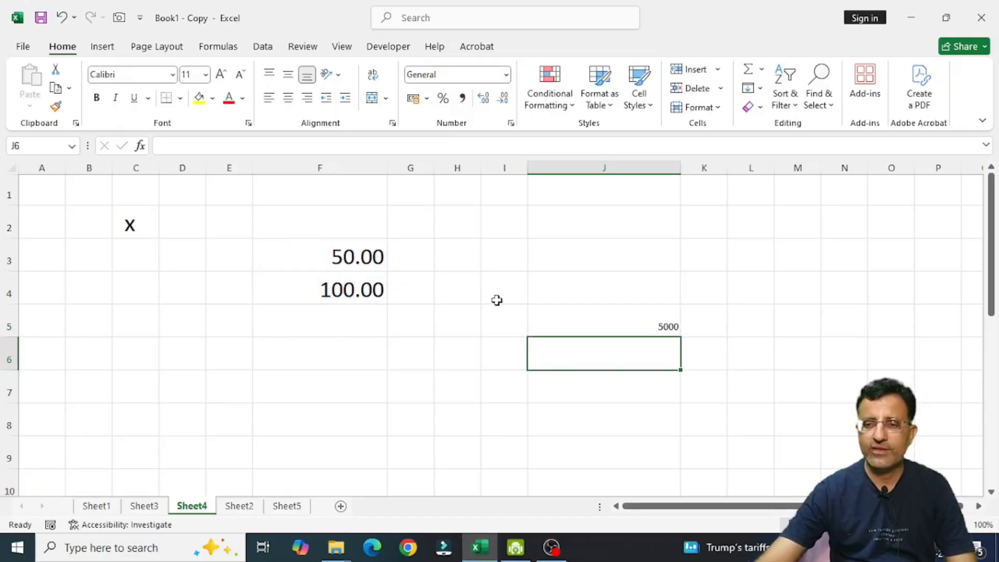
Step: Enlarge the font of the multiplication result in cell J5 to size 36
left_click(635, 321)
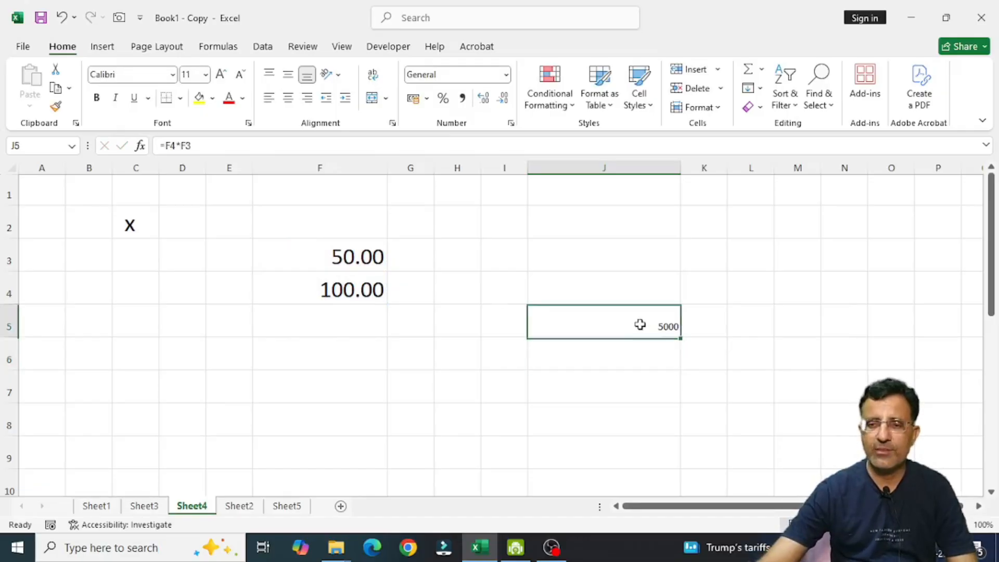
left_click(221, 76)
left_click(221, 75)
left_click(221, 76)
left_click(221, 75)
left_click(221, 76)
left_click(220, 75)
left_click(221, 76)
left_click(221, 75)
left_click(221, 76)
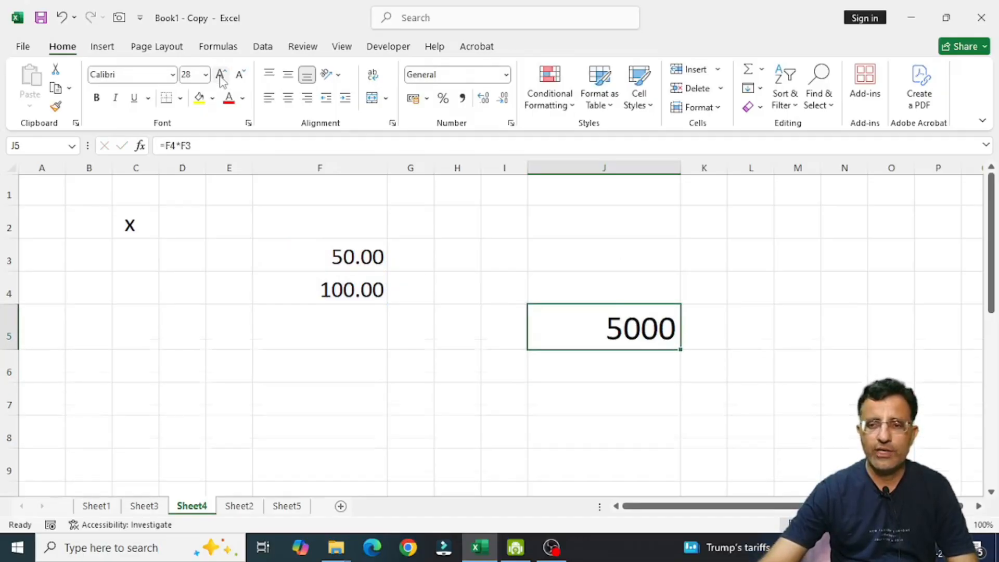
left_click(220, 76)
left_click(221, 76)
left_click(221, 76)
left_click(240, 76)
left_click(240, 76)
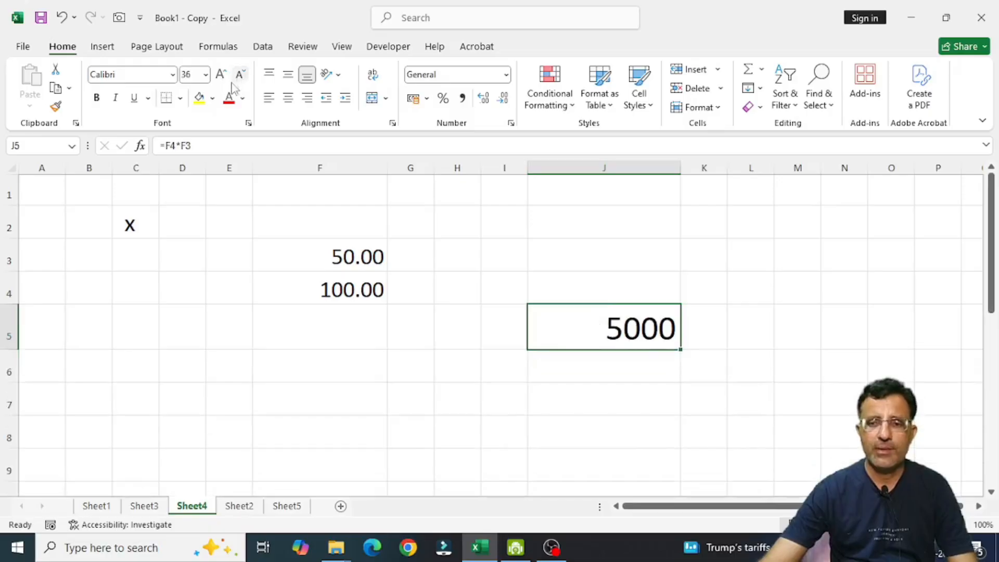
left_click(221, 75)
left_click(220, 75)
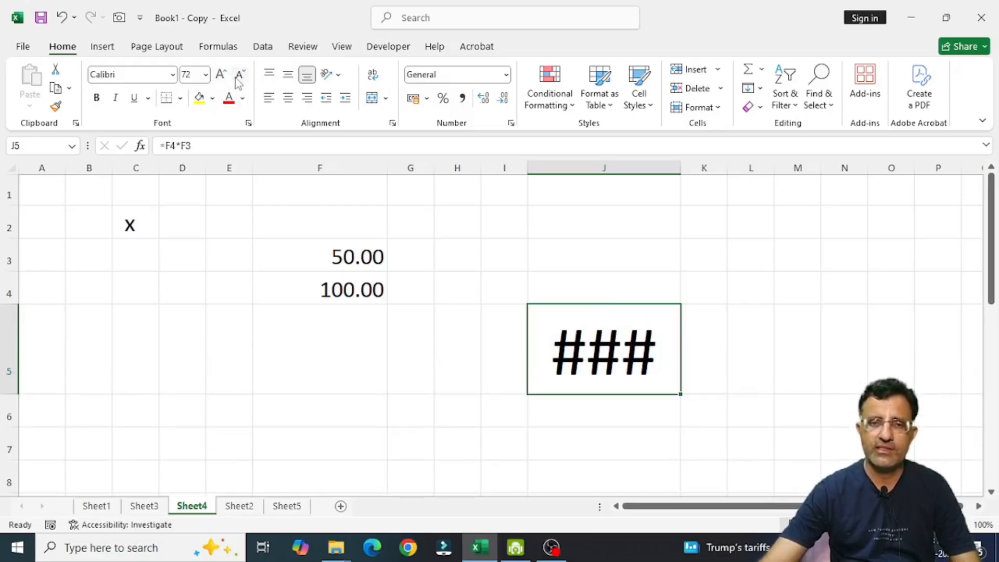
left_click(240, 76)
left_click(240, 76)
left_click(521, 404)
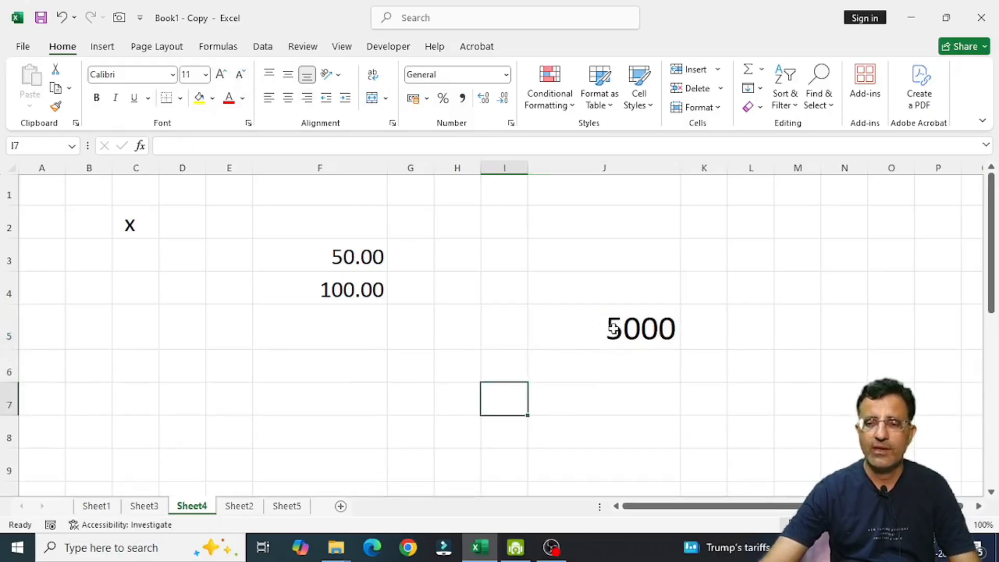
Step: Apply the Number format with two decimal places to cell J5 and reselect it
left_click(613, 328)
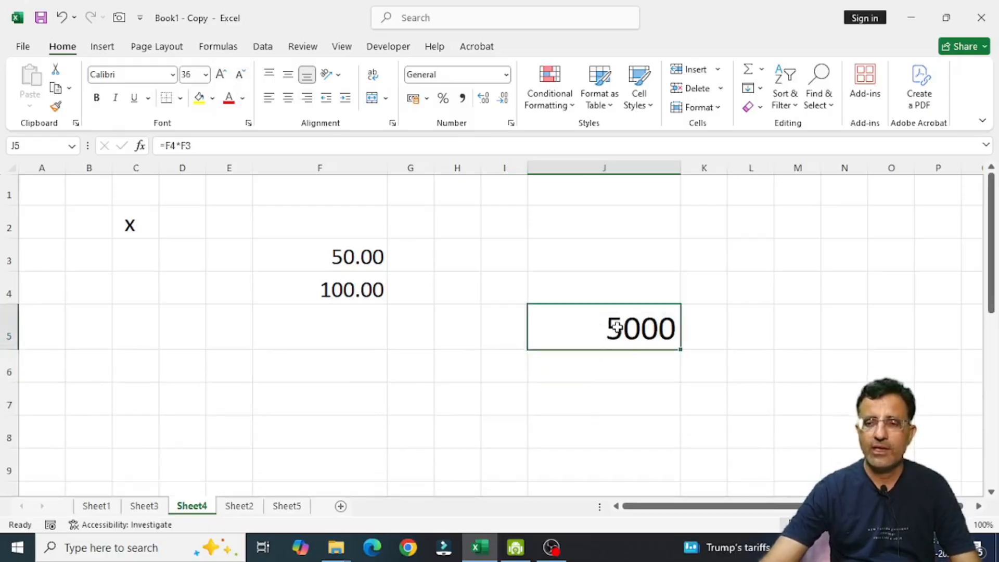
left_click(506, 75)
left_click(494, 140)
key("Return")
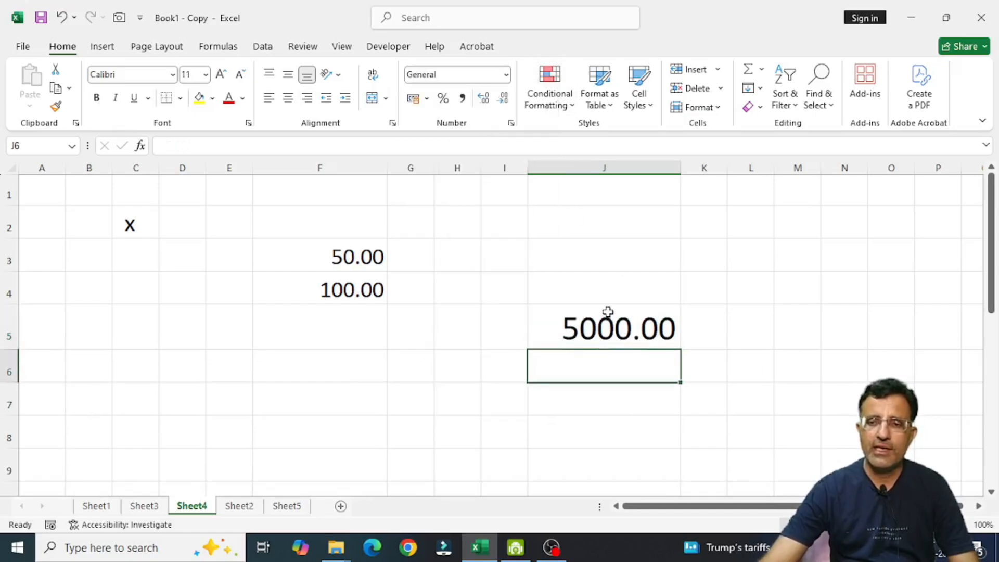
left_click(607, 312)
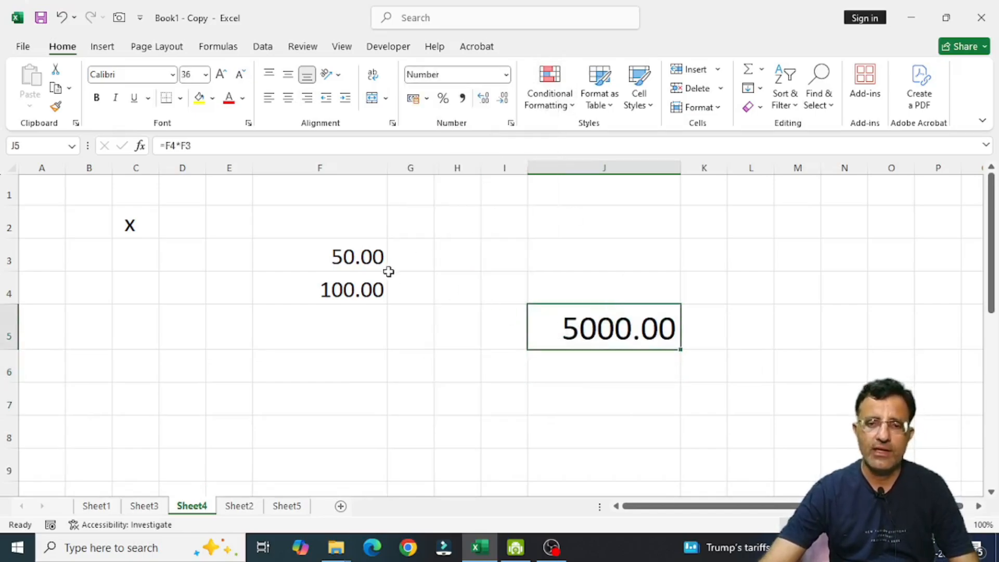
Step: Change the value in F3 to 100 and check the recalculated product in J5
left_click(371, 262)
type("10")
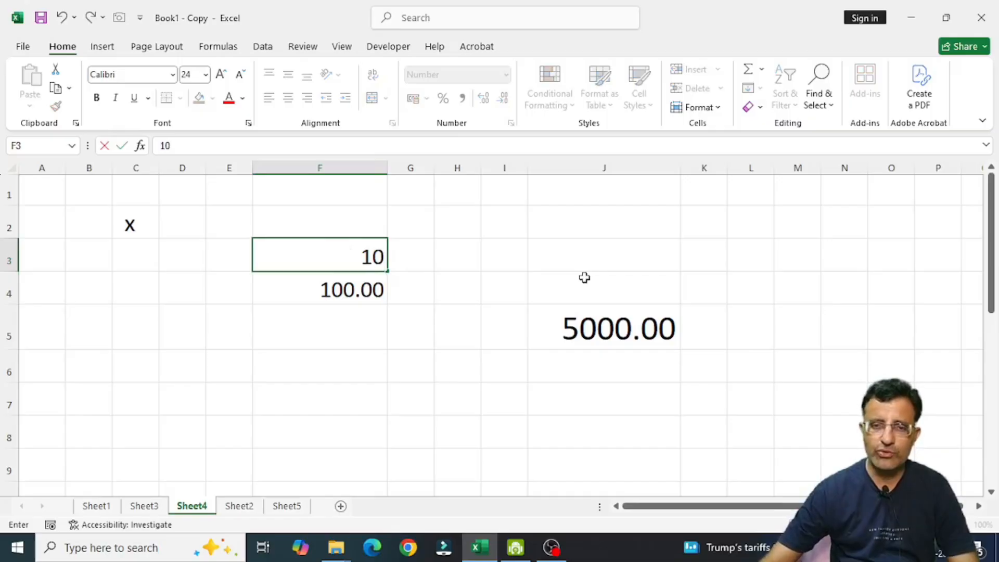
type("0")
key("Return")
left_click(628, 332)
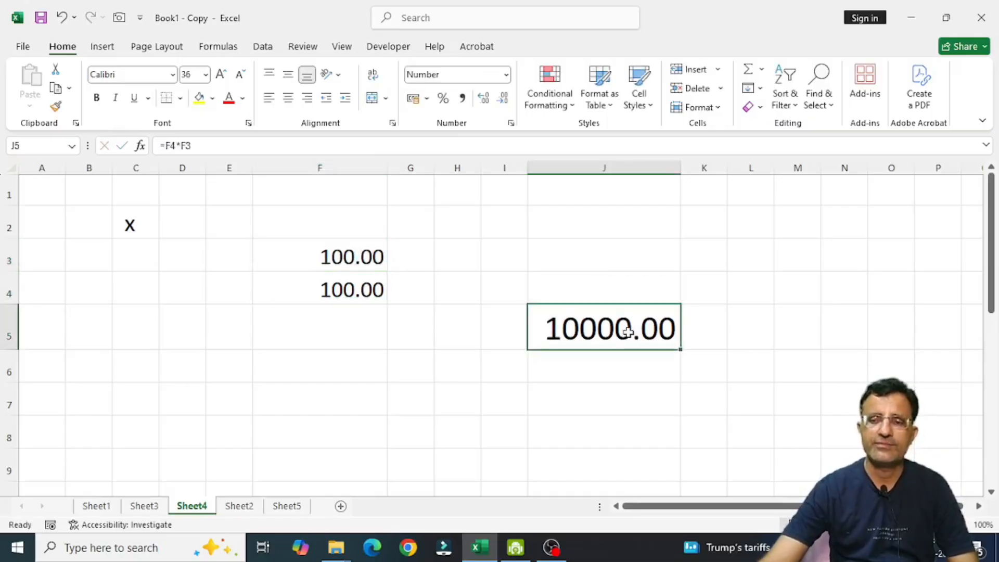
Step: Switch to Sheet2 and clear the old numbers from row 3 downward, keeping the slash in B2
left_click(242, 507)
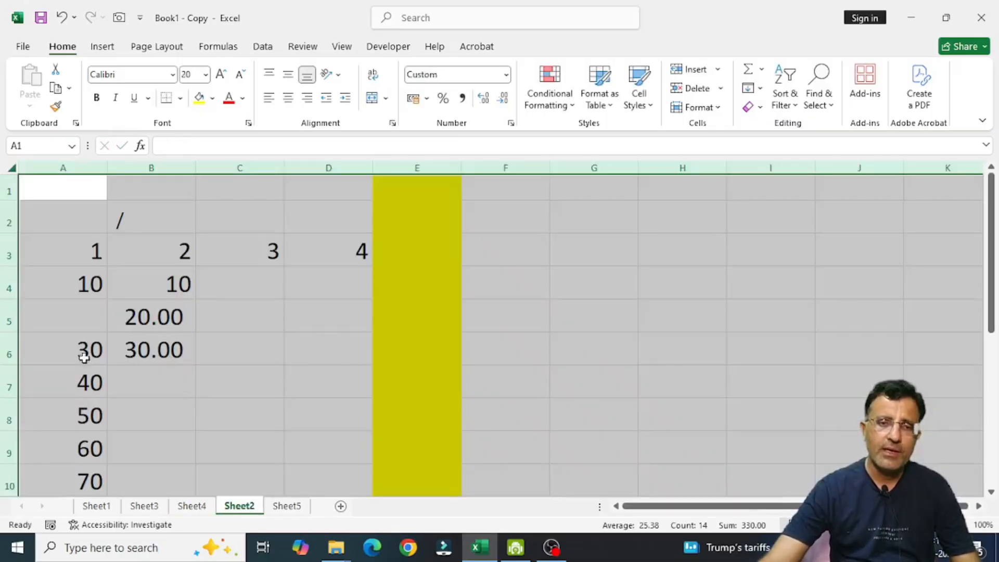
left_click(183, 353)
left_click_drag(85, 250, 521, 500)
scroll(390, 383, "up", 17)
left_click(414, 304)
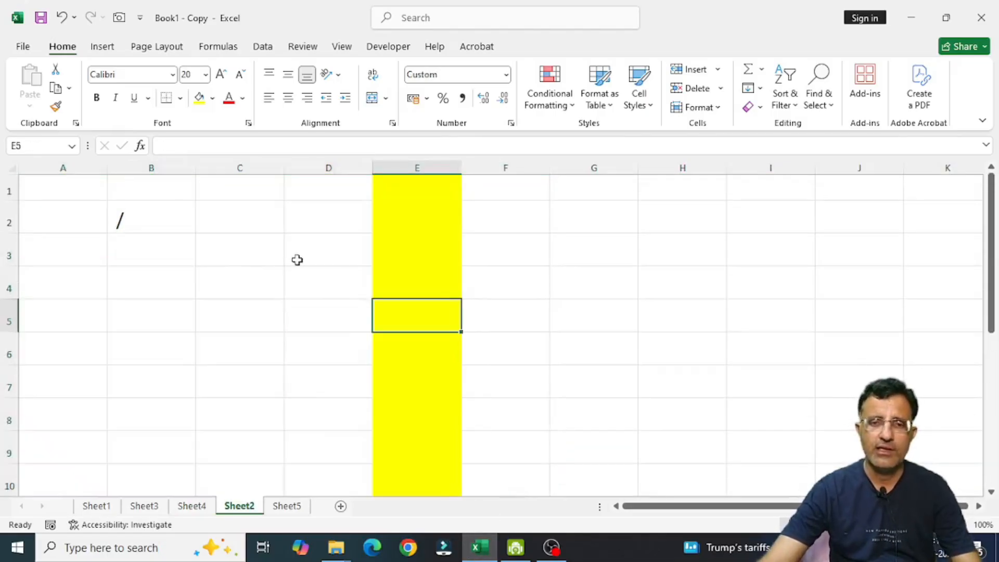
Step: Enter 10 in cell C3 and 2 in cell C4 as the numbers for the division
left_click(414, 251)
left_click(242, 254)
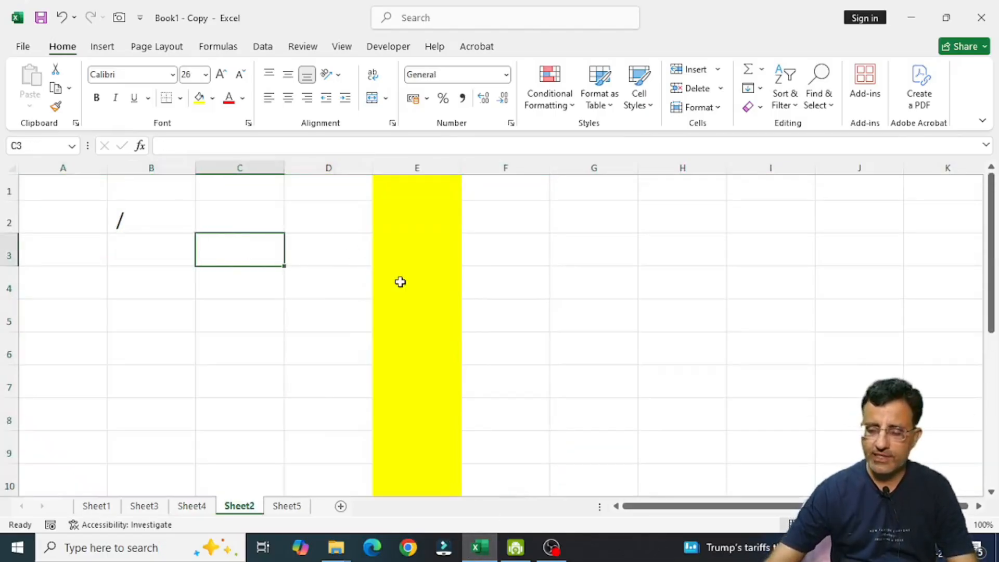
type("10")
key("Return")
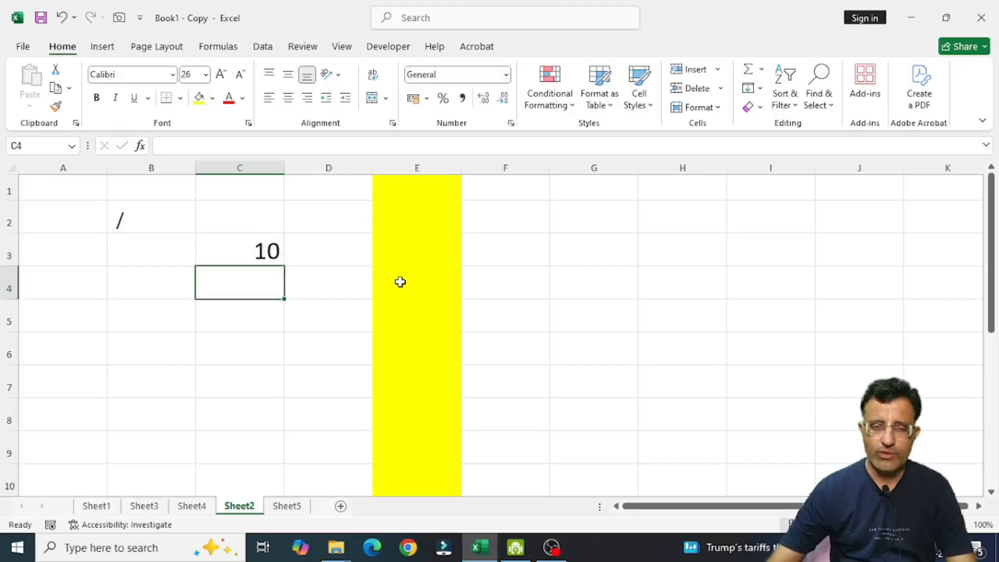
type("2")
key("Return")
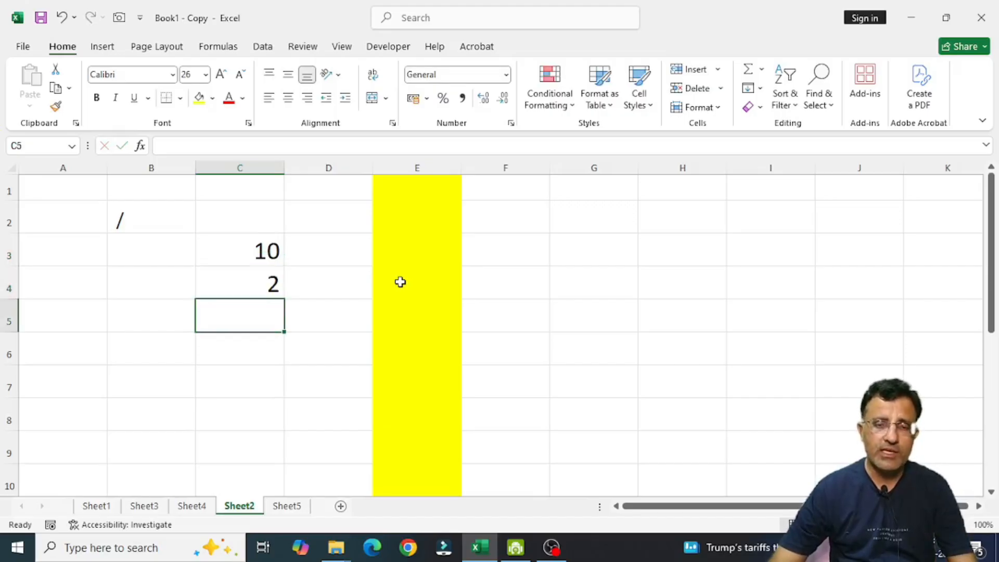
Step: Enter the division formula =C3/C4 in cell C5 and reselect the cell to check it
type("=")
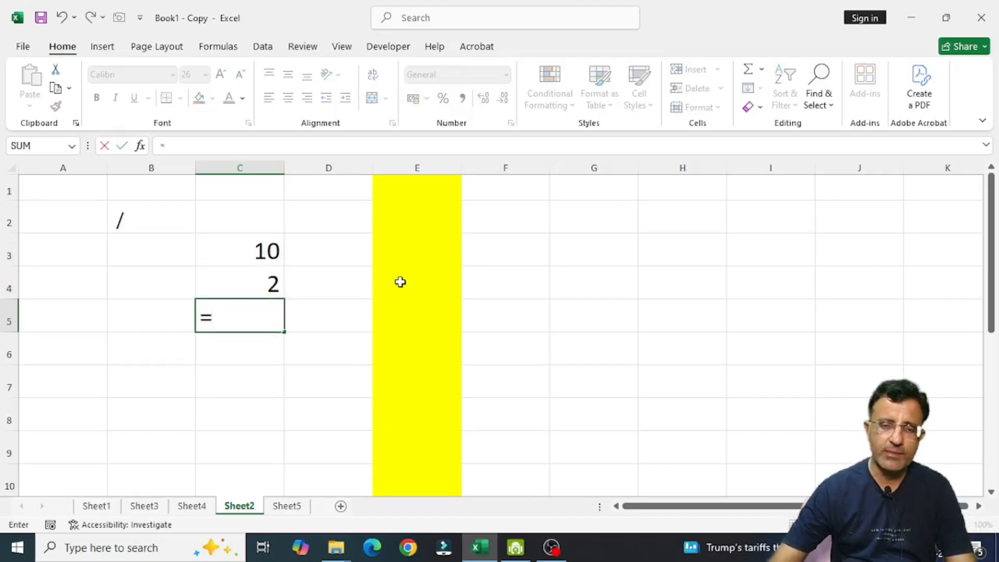
key("Up")
key("Up")
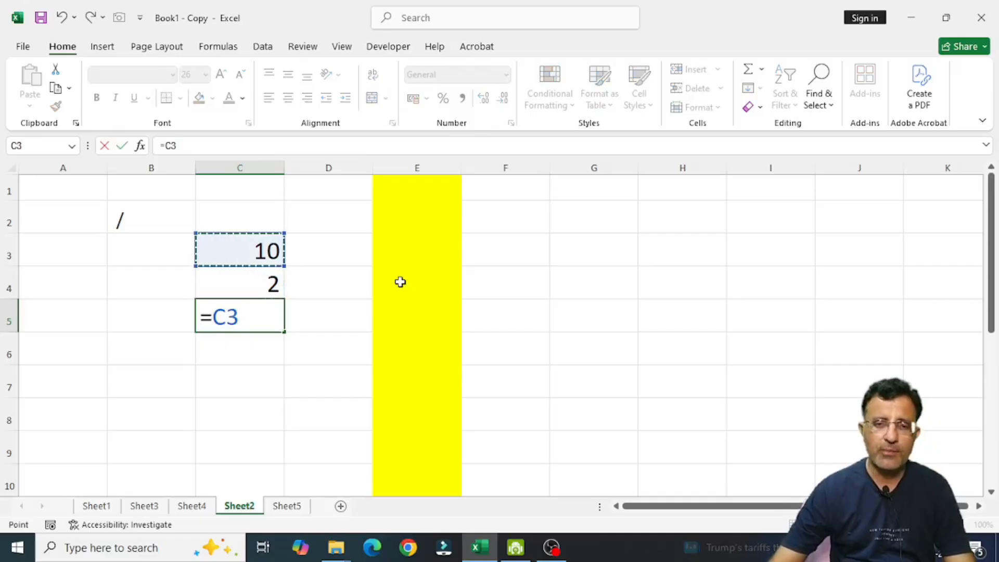
type("/")
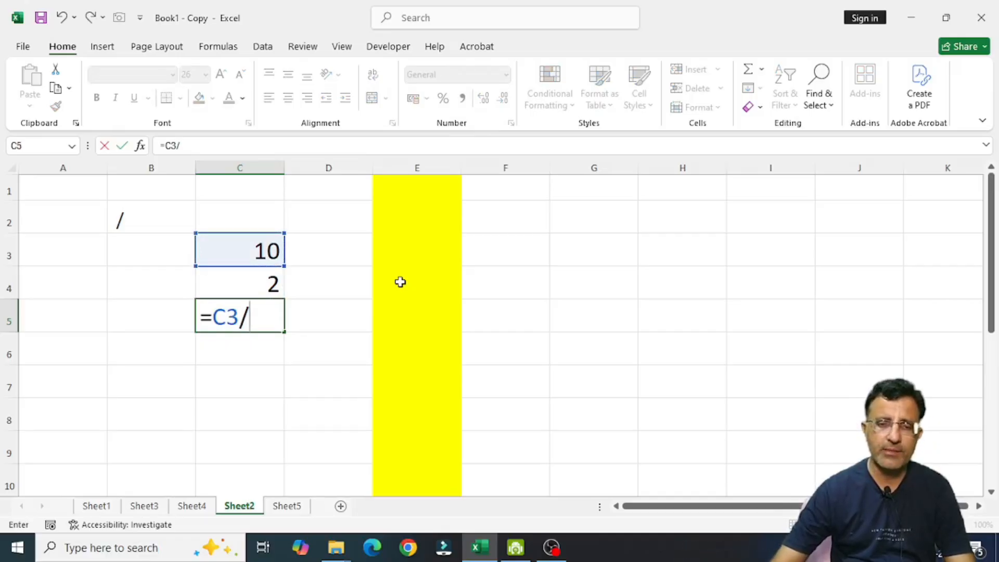
left_click(248, 282)
key("Return")
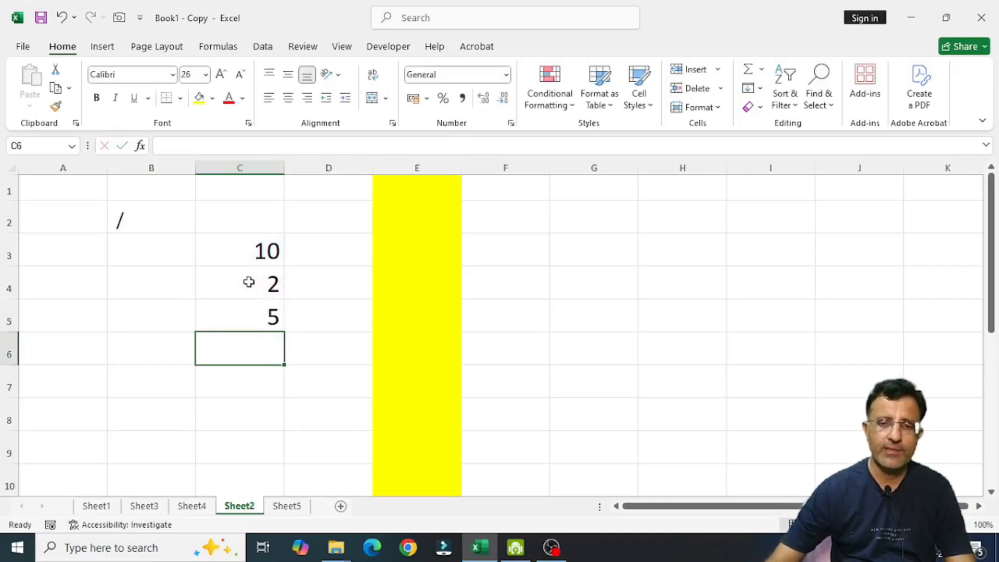
key("Up")
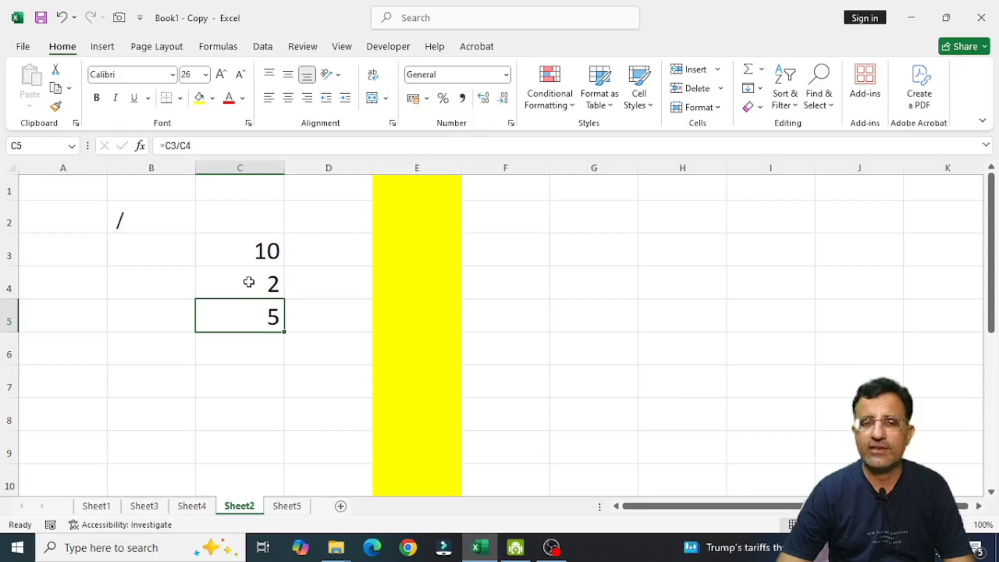
Step: Change the dividend in C3 to 11 and the divisor in C4 to 4, checking the result in C5
key("Up")
key("Up")
type("11")
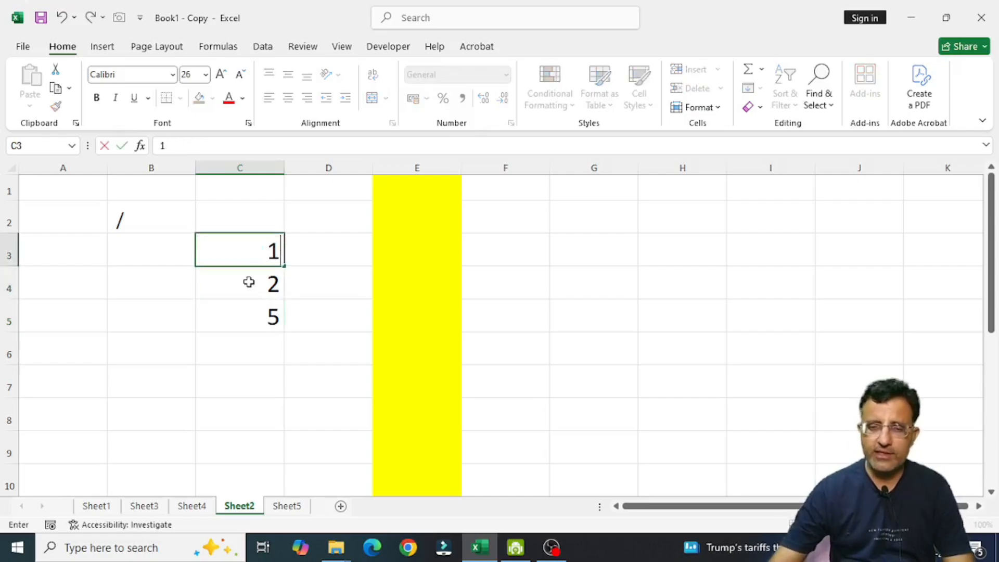
key("Return")
key("Down")
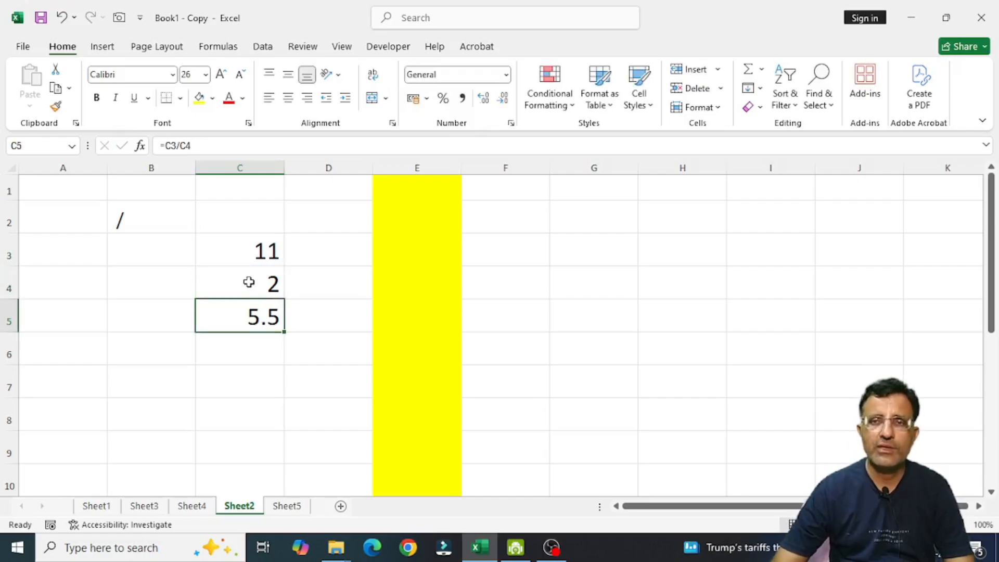
key("Up")
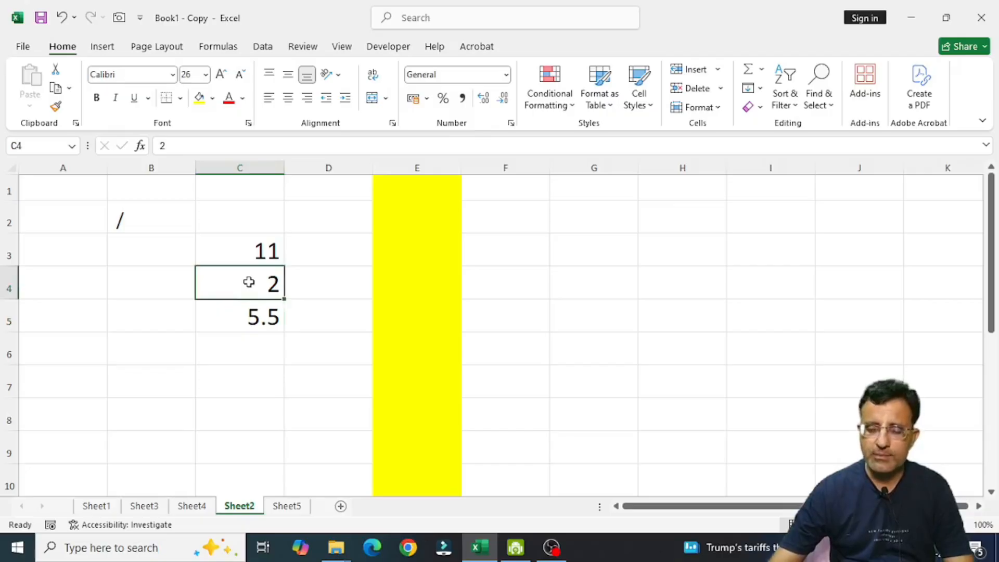
type("4")
key("Return")
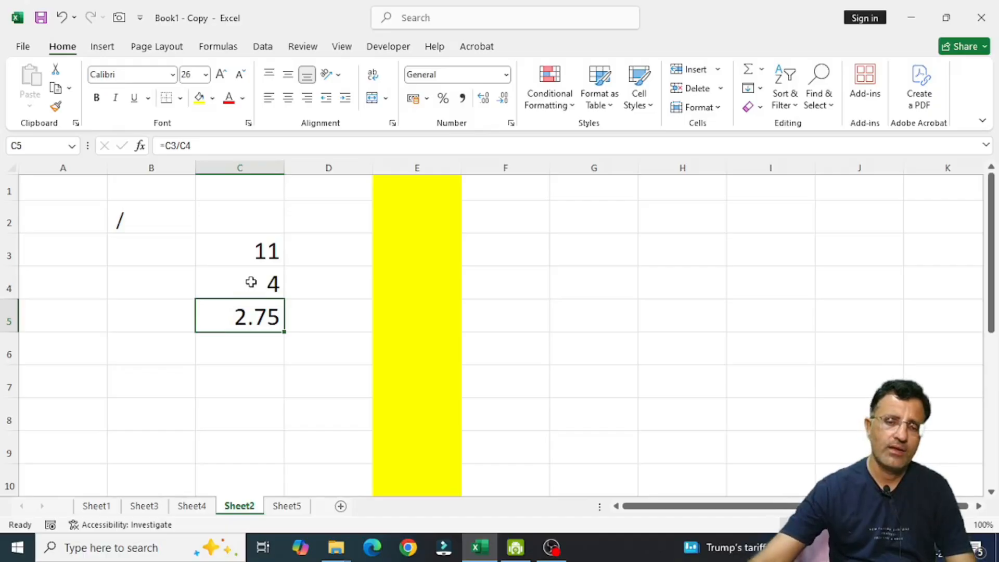
Step: Clear the division formula from cell C5
left_click(414, 315)
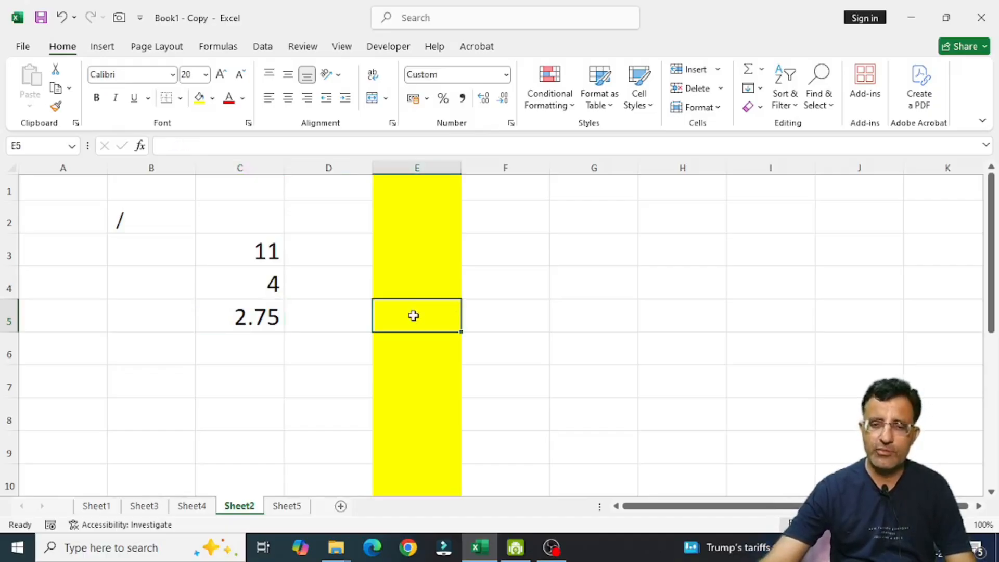
left_click(249, 314)
key("Delete")
Step: Enter the division formula =C3/C4 in cell E5 of the yellow column
left_click(402, 310)
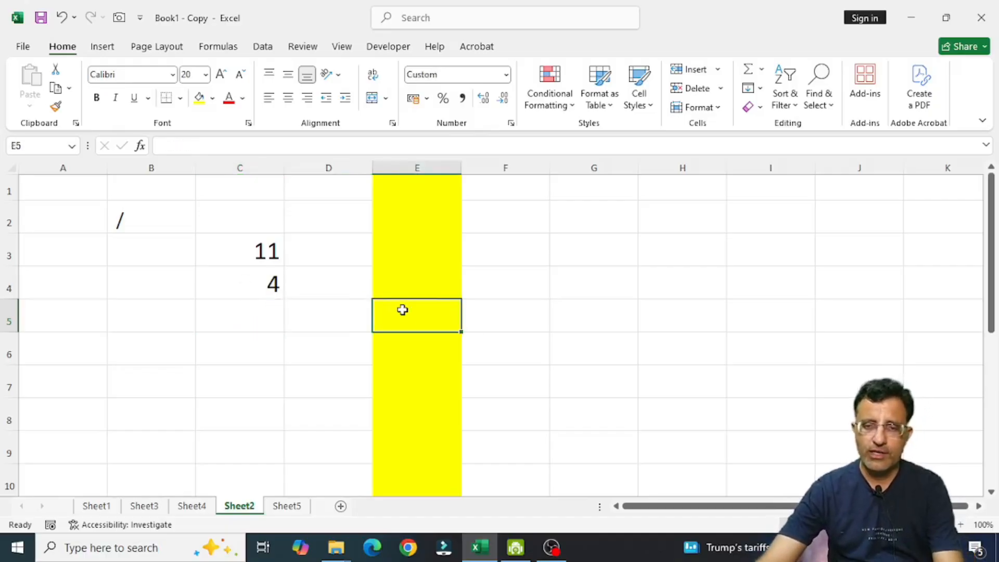
type("=")
left_click(247, 249)
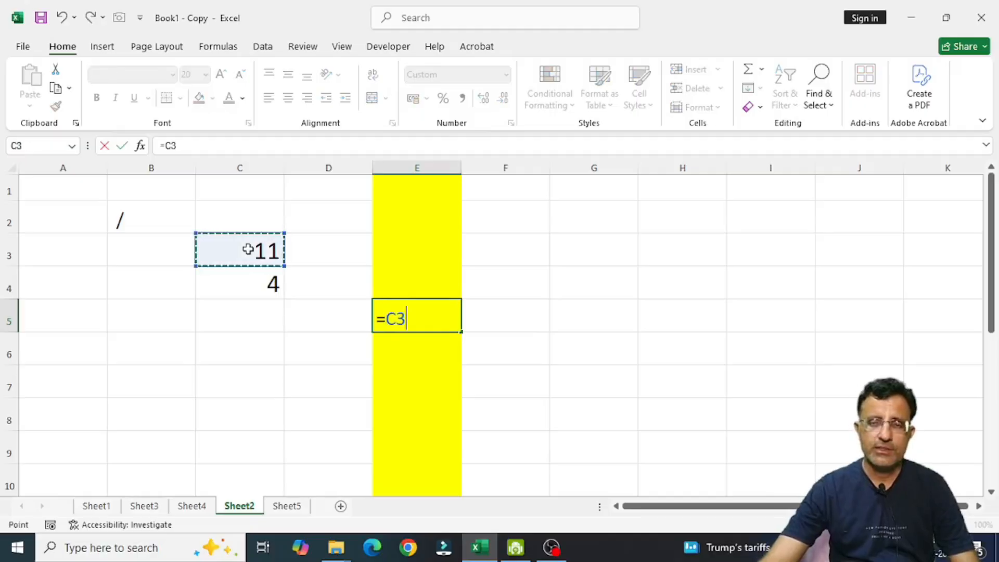
type("/")
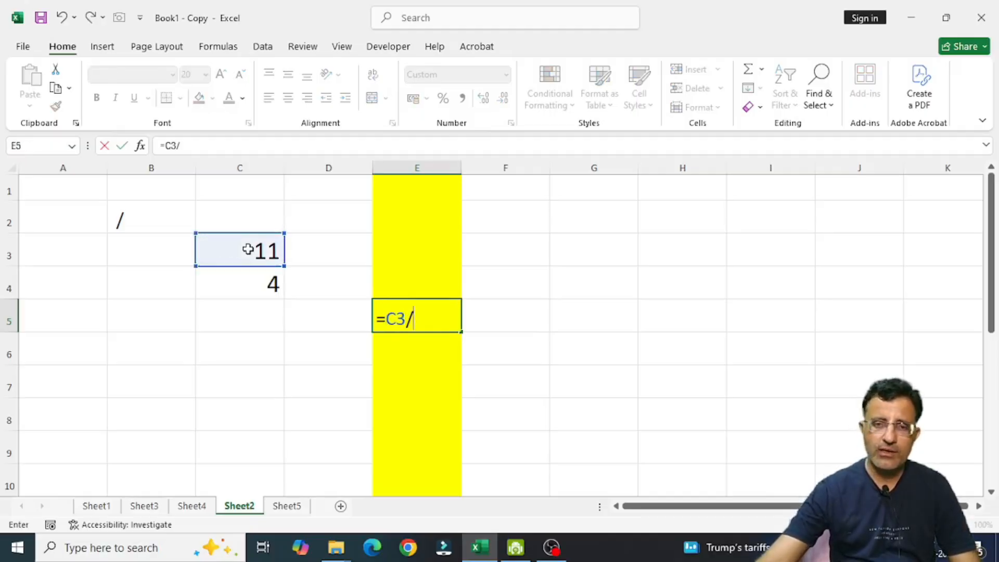
left_click(241, 285)
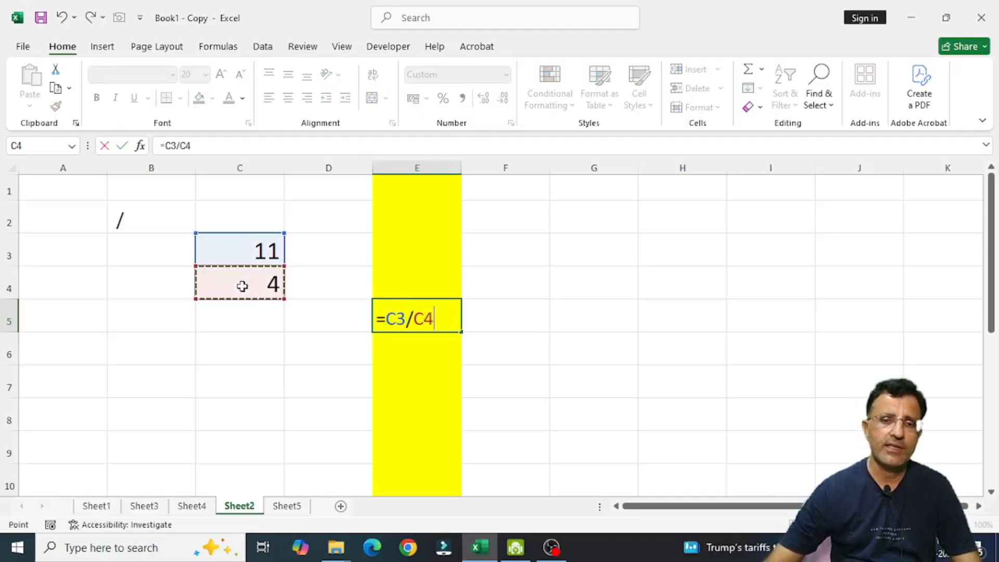
key("Return")
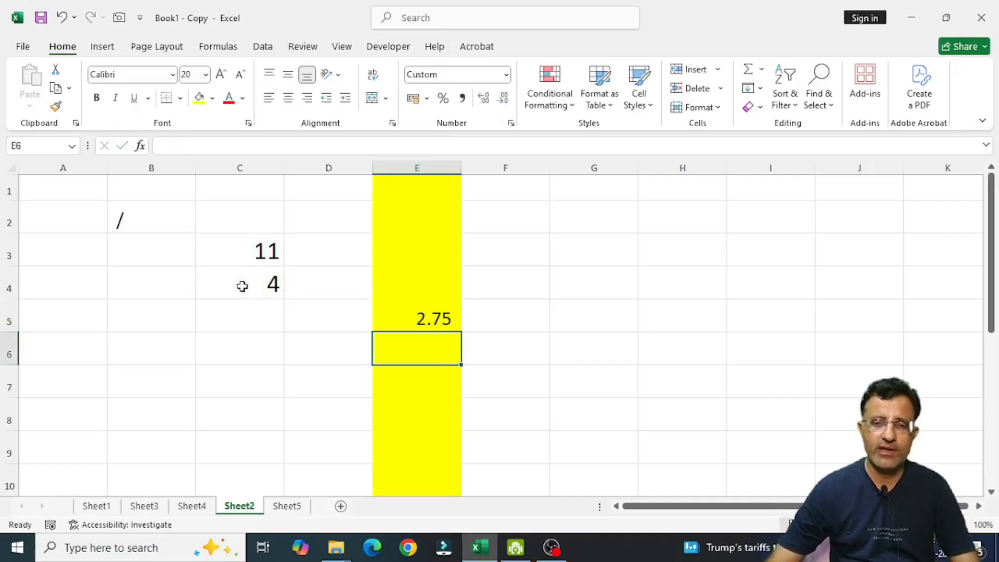
Step: Replace the formula in cell E5 with the reversed division +C4/C3 and reselect the cell to check it
key("Up")
type("+")
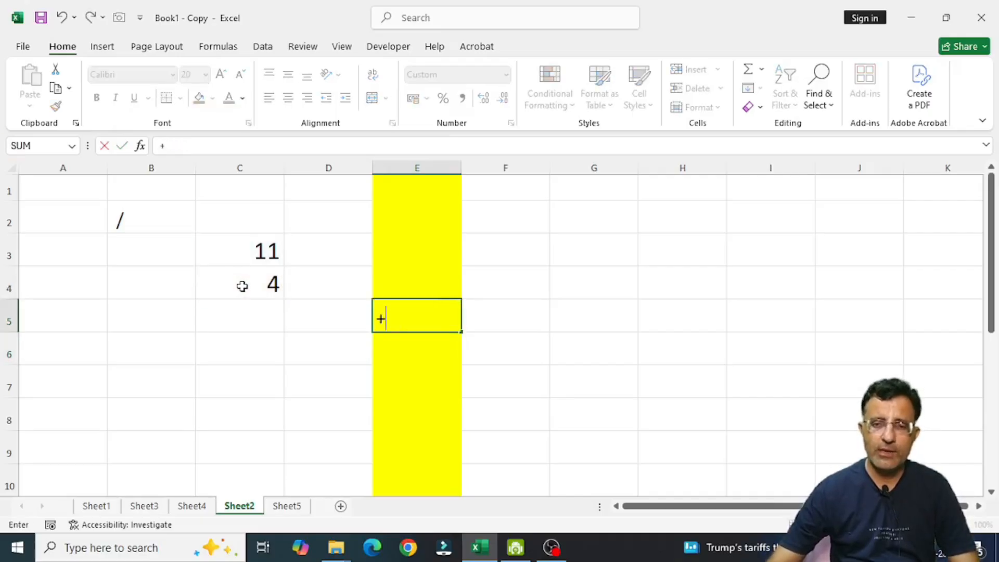
left_click(242, 286)
type("/")
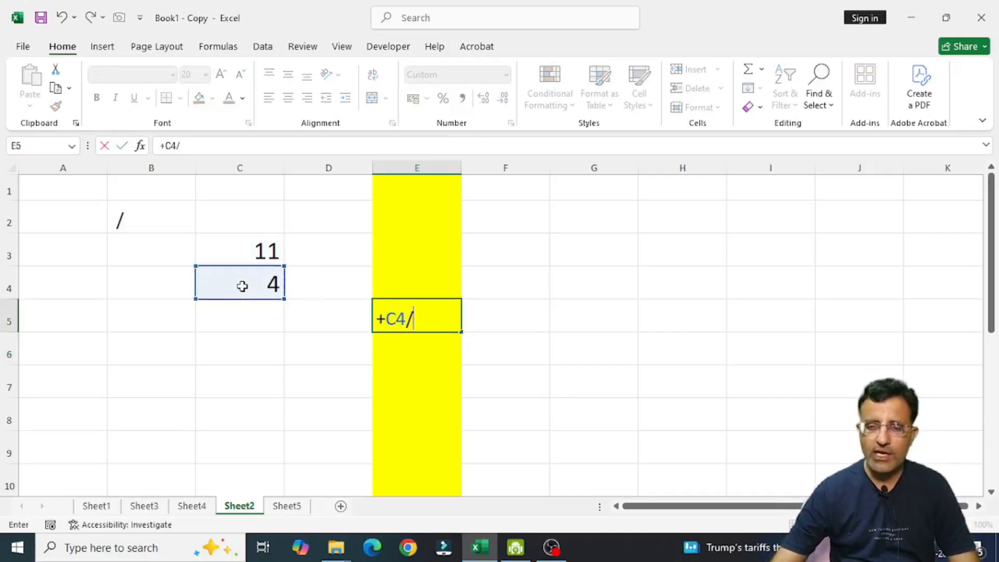
key("Up")
key("Up")
key("Left")
key("Left")
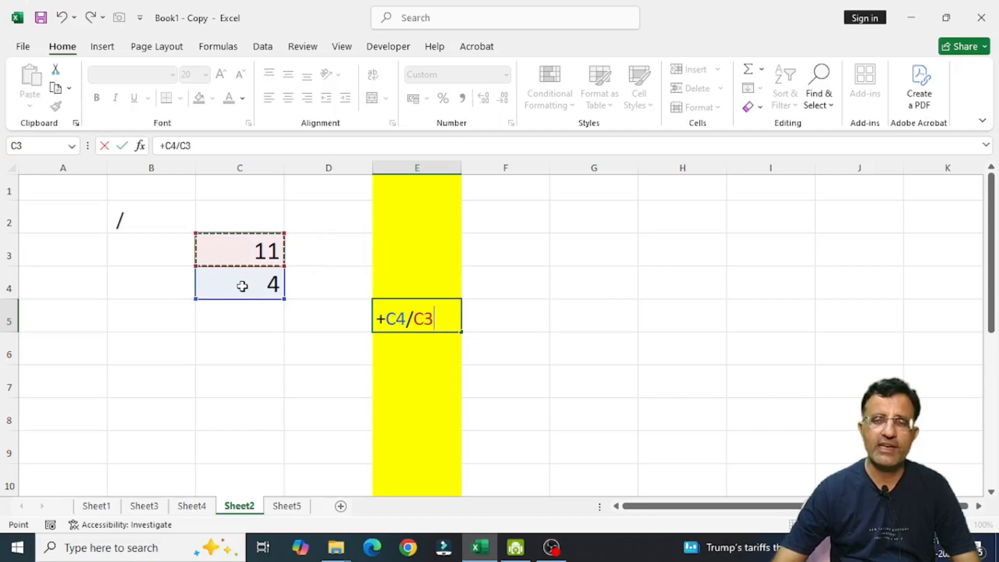
key("Return")
key("Up")
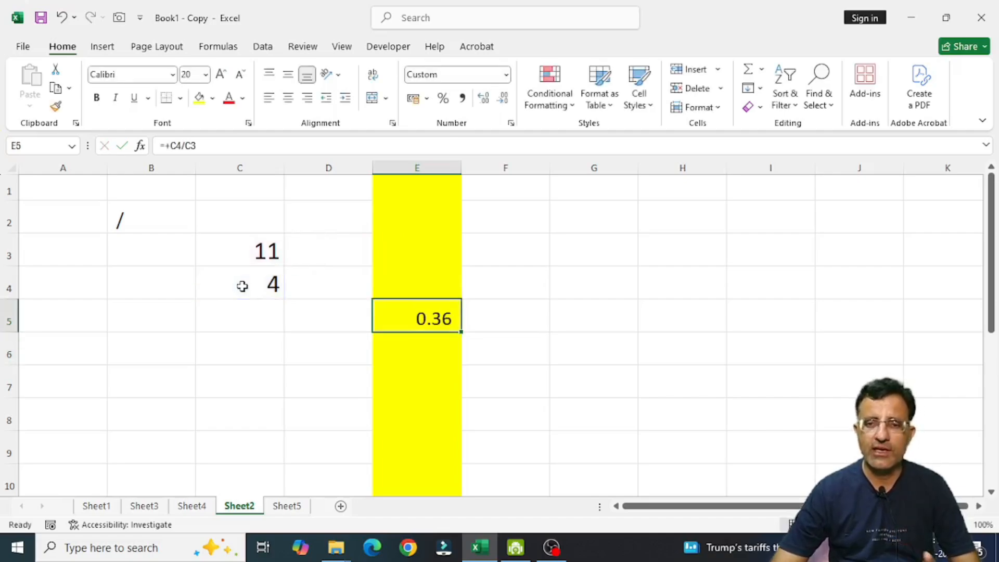
key("Down")
key("Up")
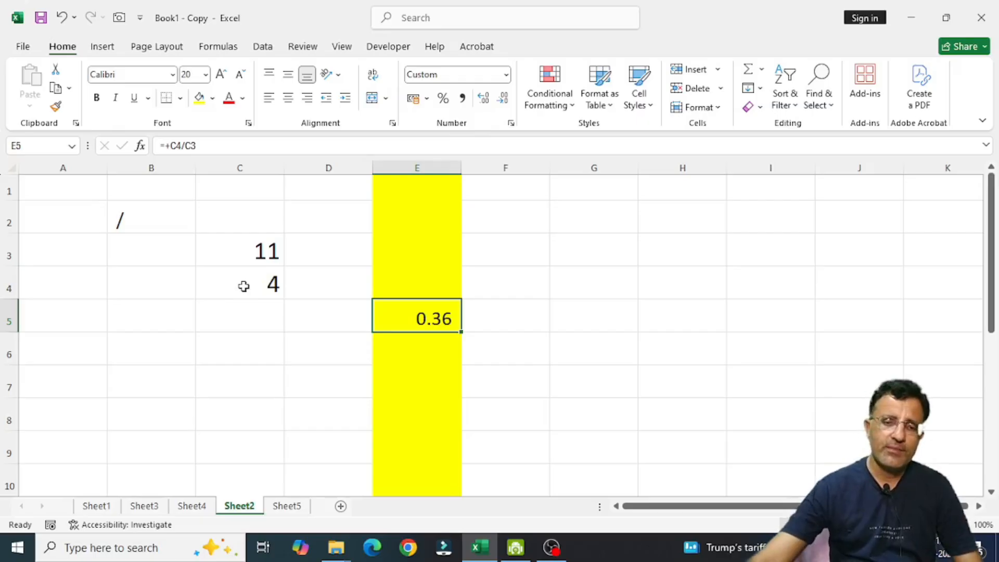
Step: Switch to Sheet5 and clear the old values from row 3 downward in columns A to F
left_click(287, 507)
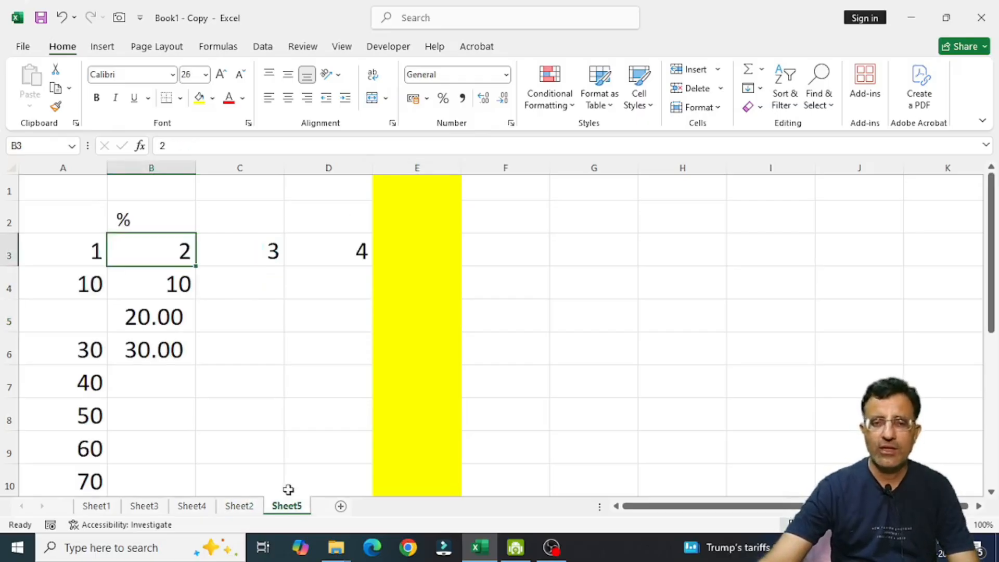
left_click_drag(78, 258, 491, 397)
scroll(286, 263, "up", 4)
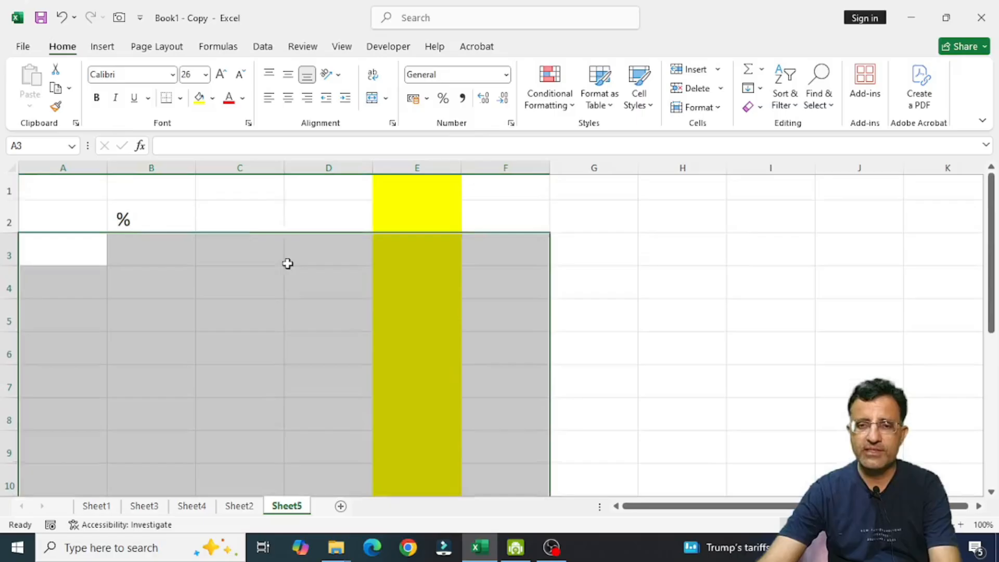
Step: Enter 600 in cell C4 and 560 in cell B4 of Sheet5
left_click(198, 293)
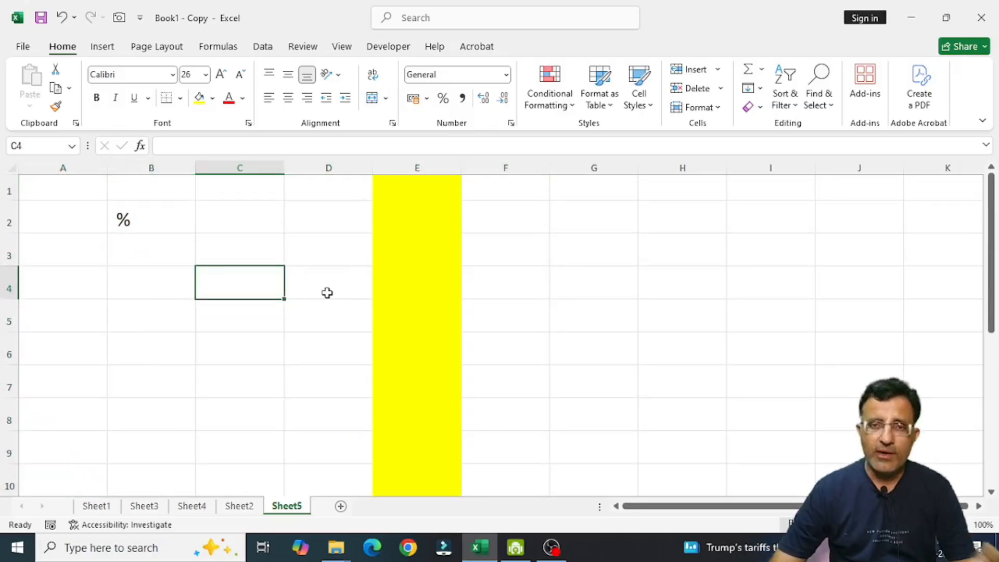
type("600")
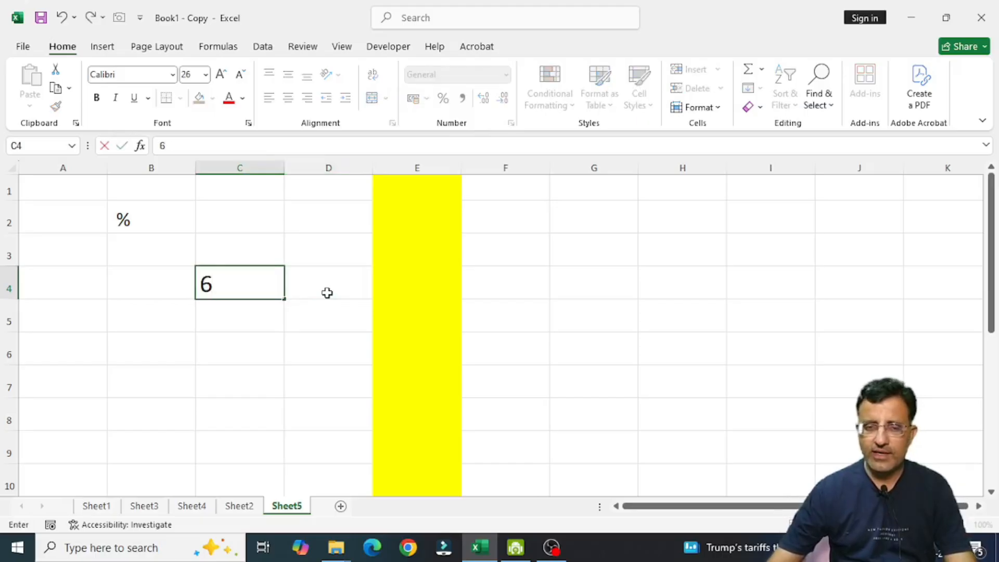
key("Return")
key("Up")
key("Left")
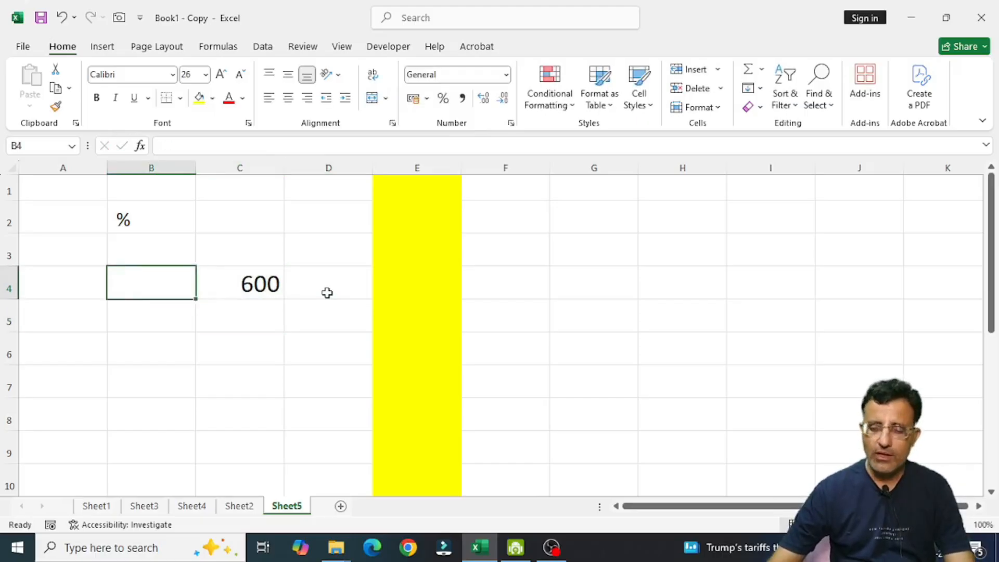
type("560")
key("Return")
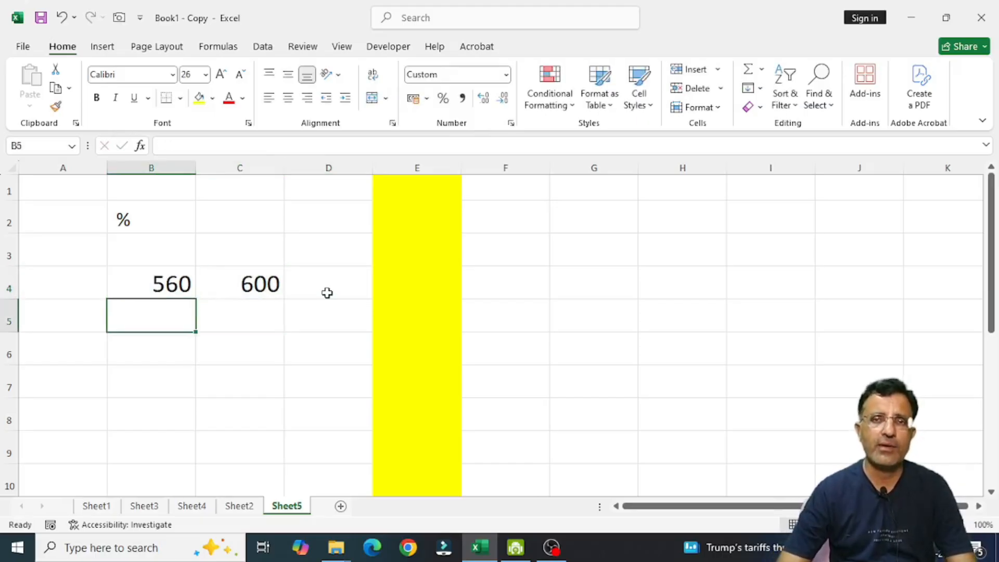
Step: Enter the formula =B4/C4 in cell E4 of the yellow column
key("Up")
key("Right")
key("Right")
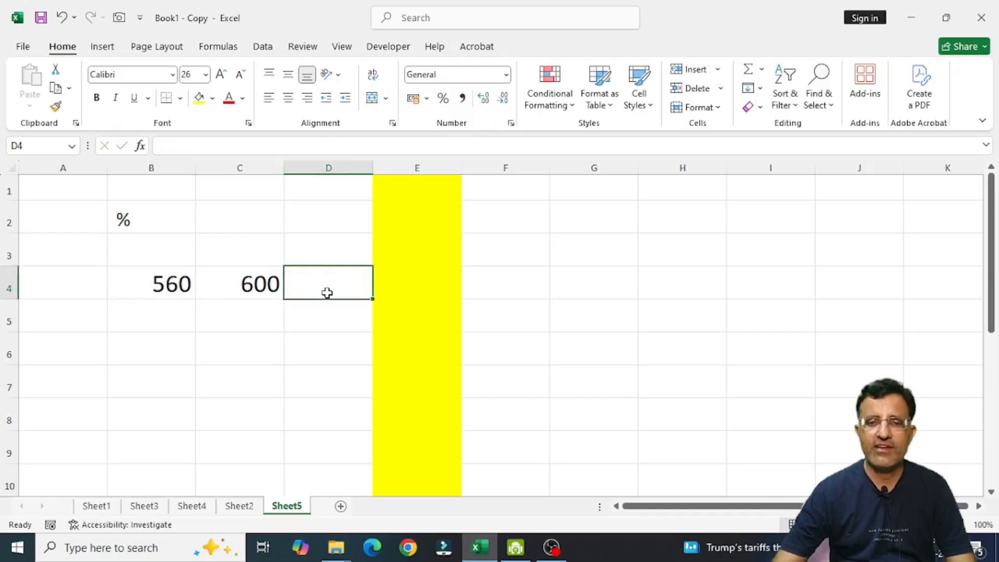
key("Right")
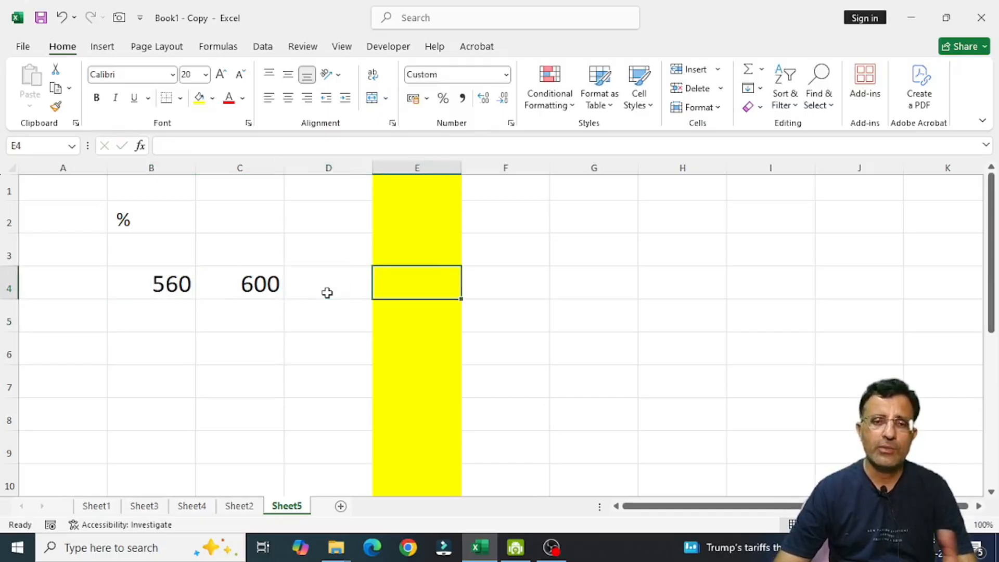
type("=")
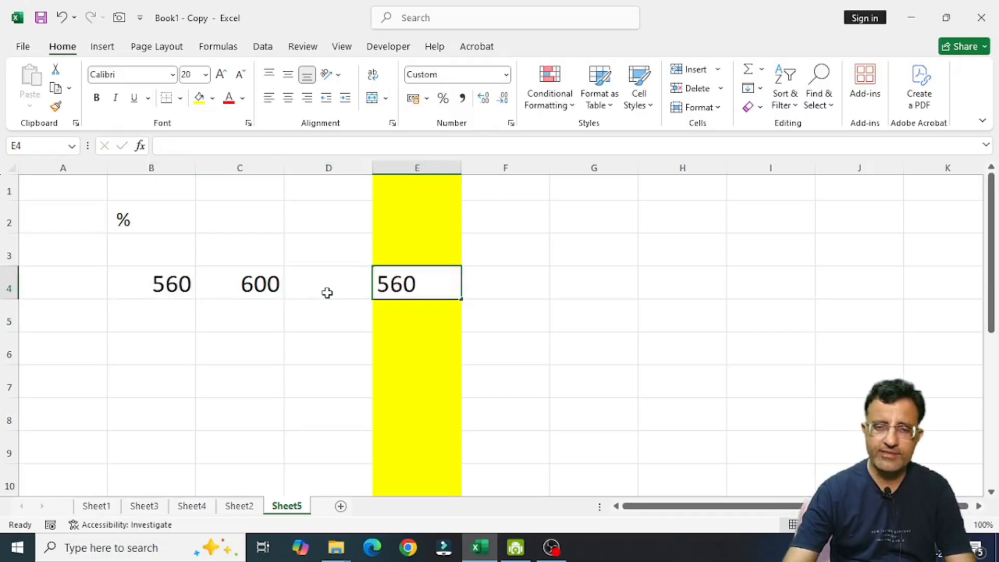
key("Left")
key("Left")
key("Left")
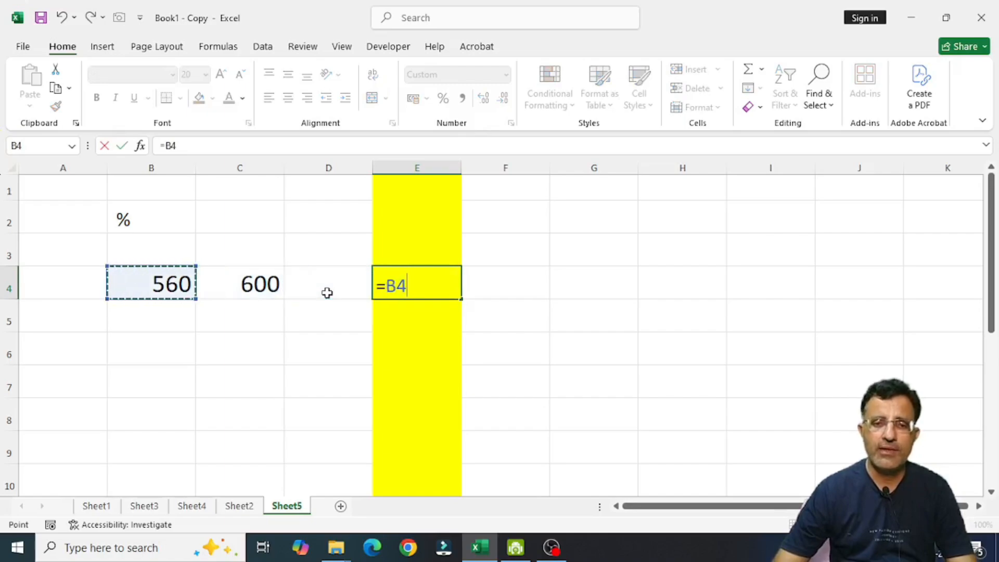
type("/")
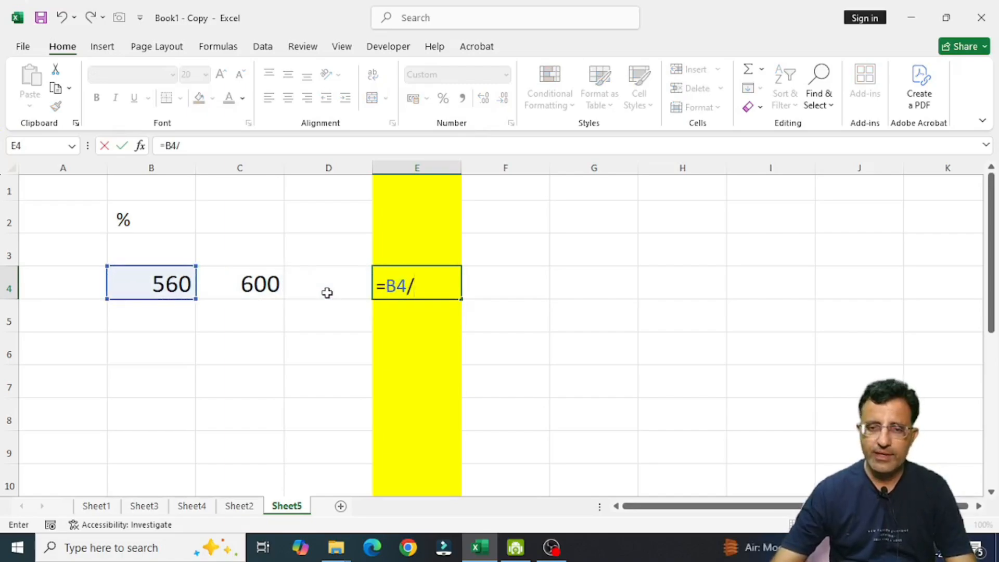
key("Left")
key("Left")
key("Return")
key("Up")
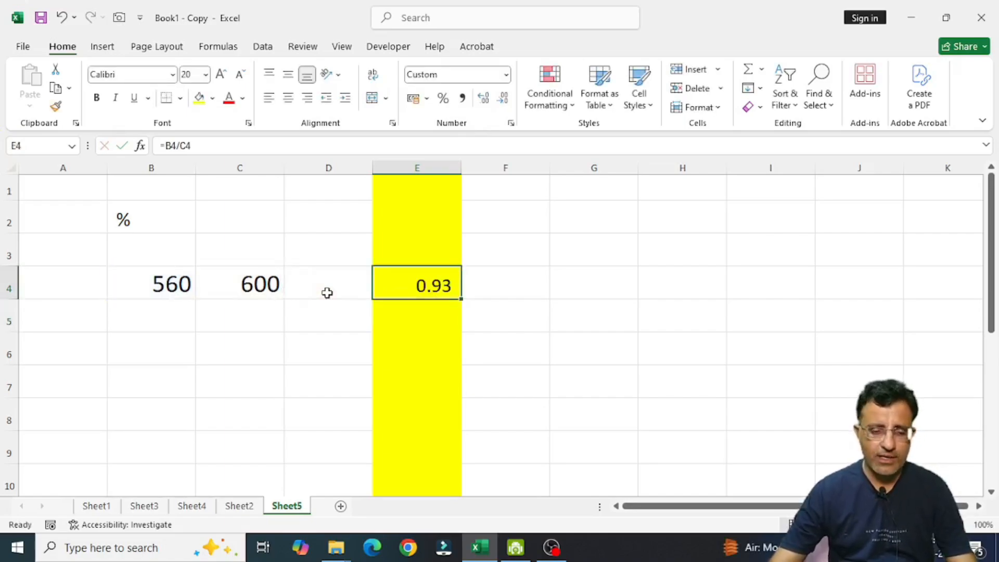
Step: Inspect the cell references used by the formula in E4 without changing it
key("F2")
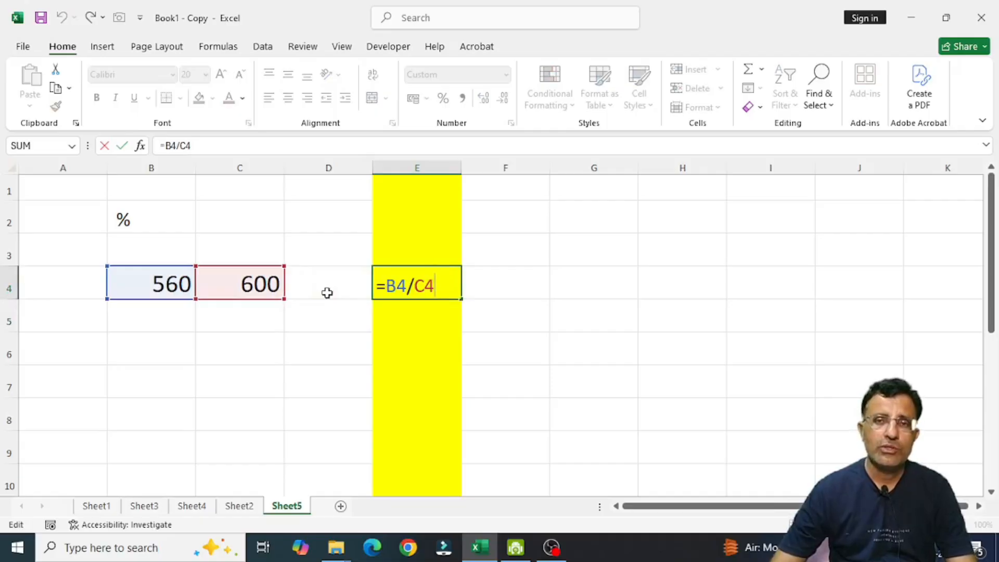
key("Escape")
key("Return")
key("Up")
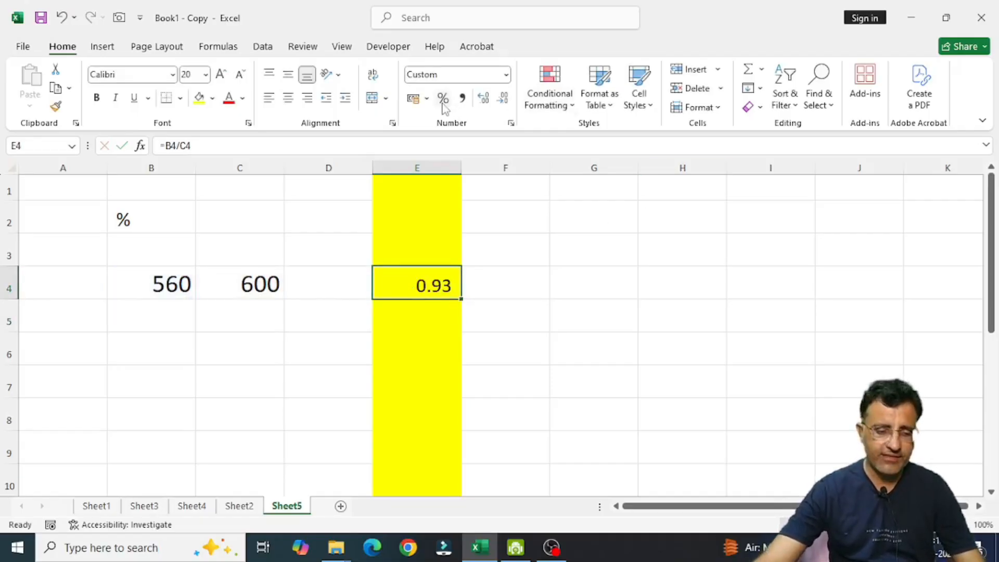
key("ctrl+1")
left_click(430, 89)
left_click_drag(414, 77, 496, 157)
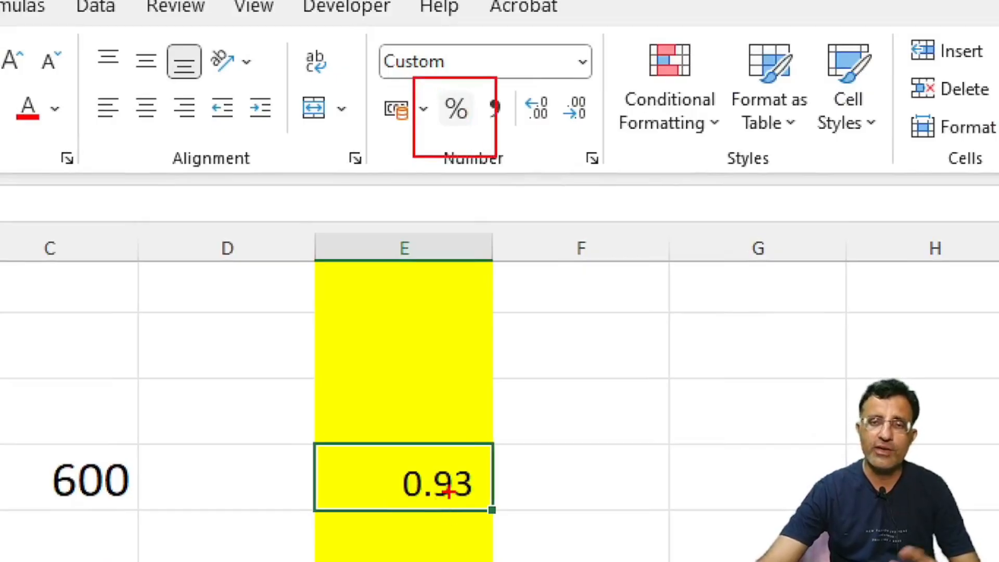
key("Escape")
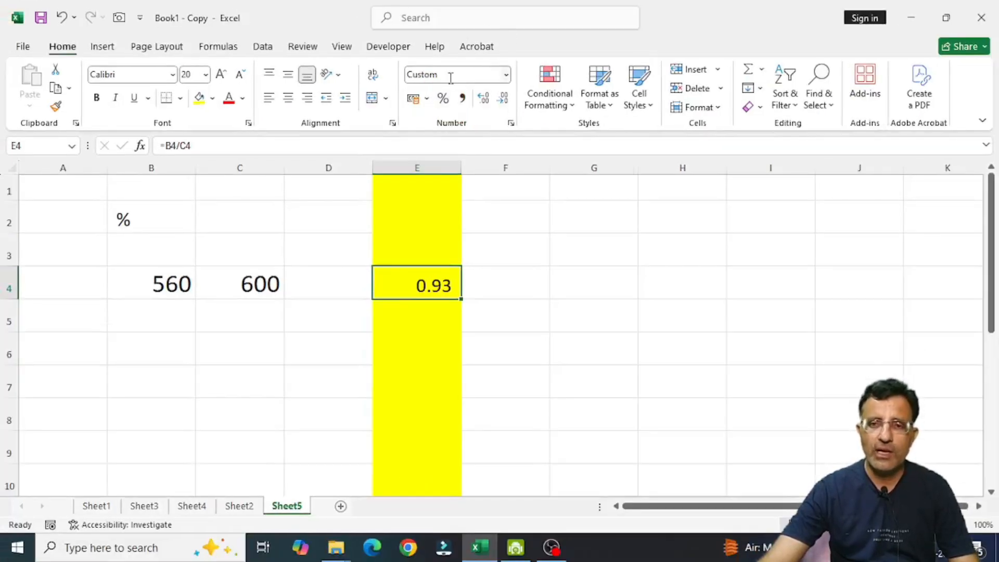
Step: Format the division result in cell E4 as a percentage and reselect the cell
left_click(522, 302)
left_click(434, 283)
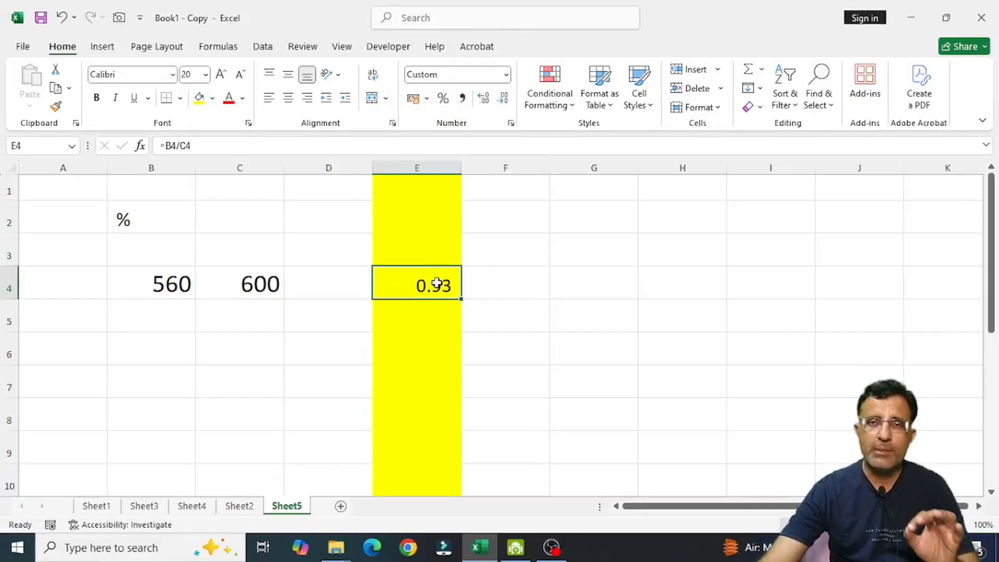
left_click(442, 98)
left_click(515, 322)
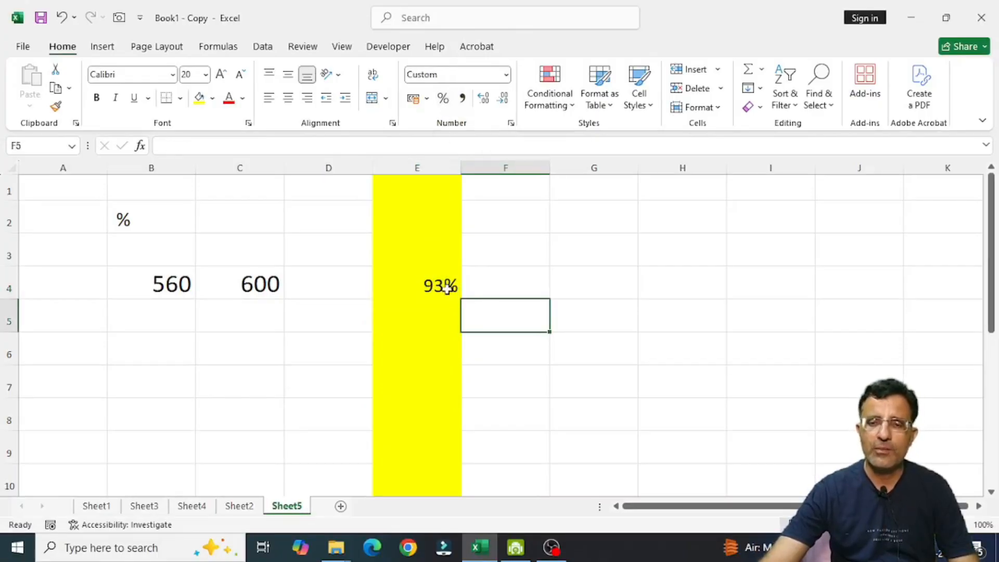
left_click(448, 285)
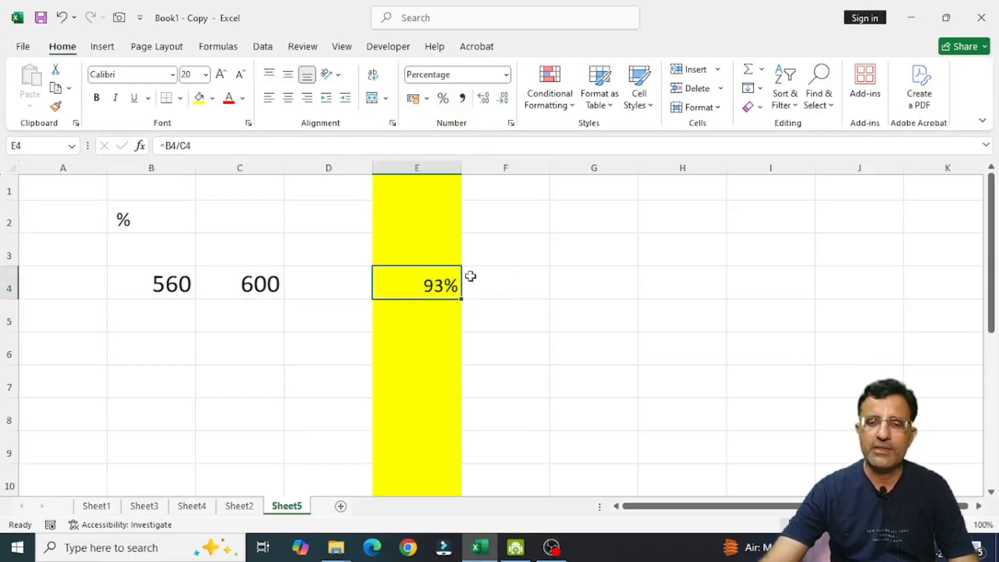
Step: Switch the format of cell E4 to Number and back to Percentage
left_click(506, 74)
left_click(486, 139)
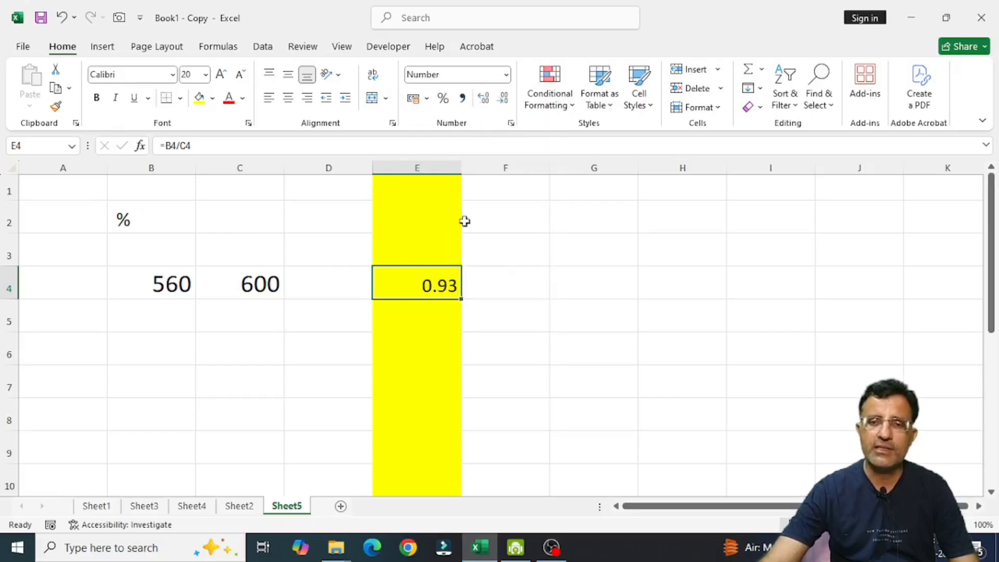
left_click(443, 98)
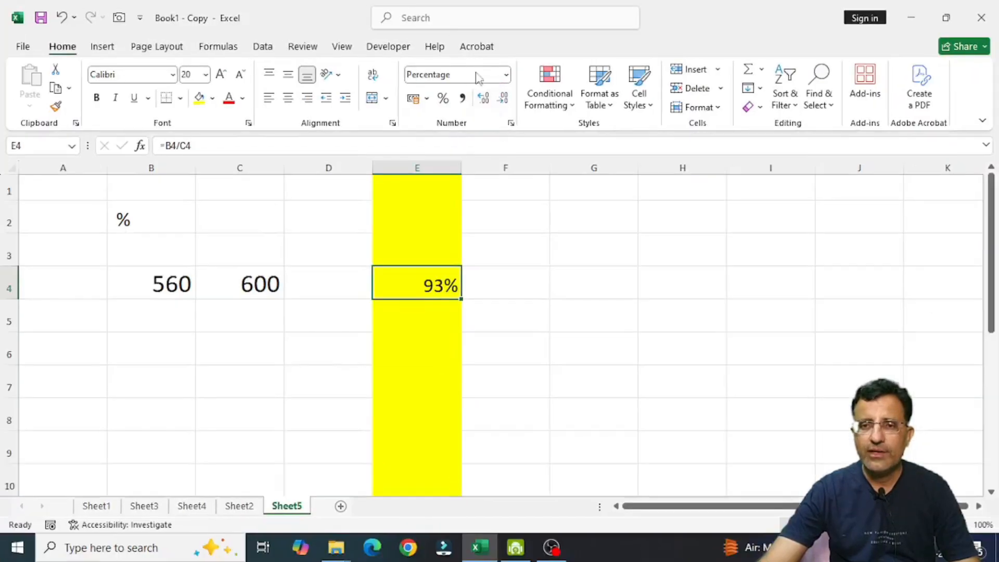
Step: Increase the number of decimal places shown for the percentage in E4 well beyond two
left_click(484, 101)
left_click(484, 100)
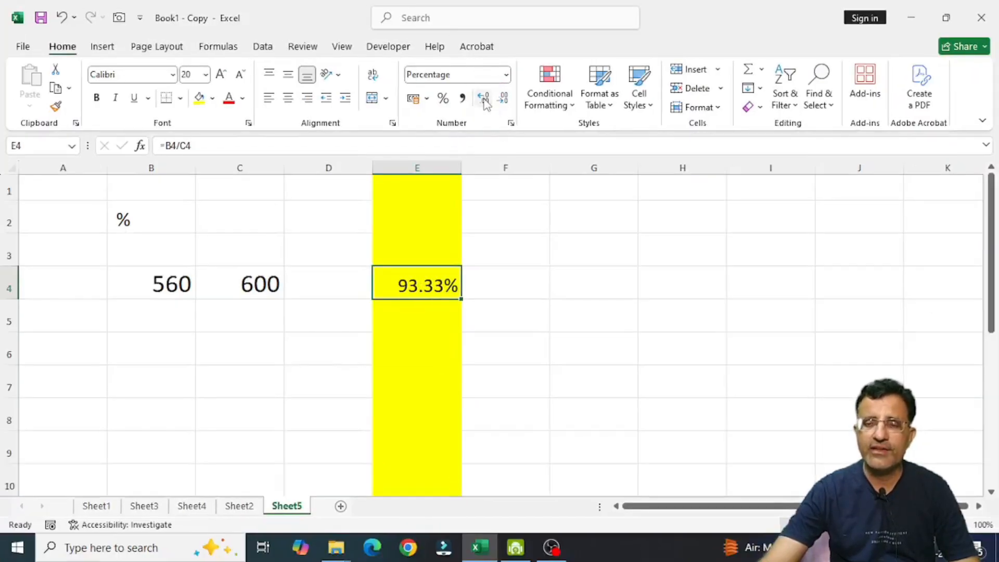
left_click(484, 101)
left_click(484, 102)
left_click(483, 102)
left_click(484, 101)
left_click(484, 101)
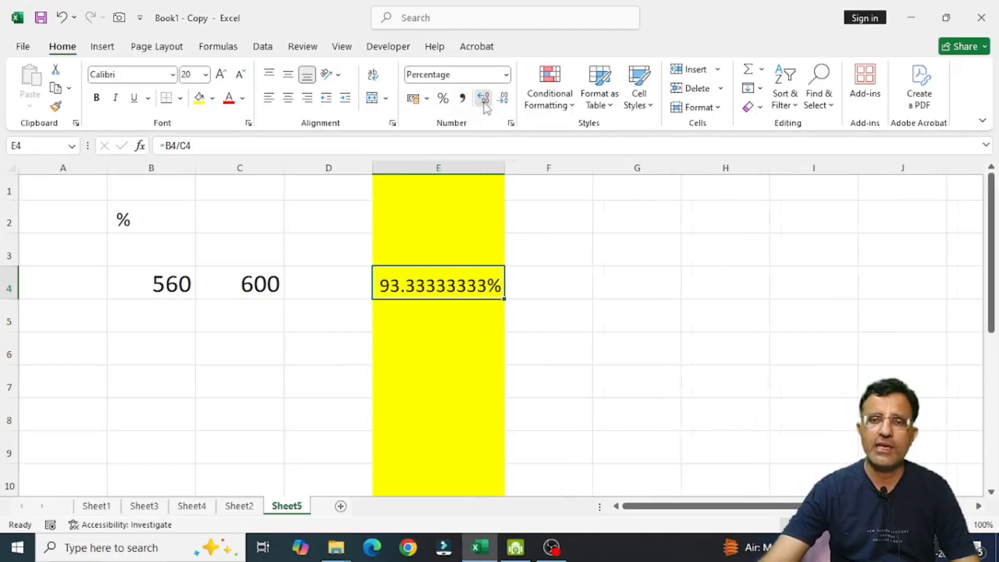
left_click(484, 102)
left_click(484, 101)
left_click(484, 101)
Step: Reduce the decimal places of the percentage in E4 and settle on two
left_click(504, 100)
left_click(503, 100)
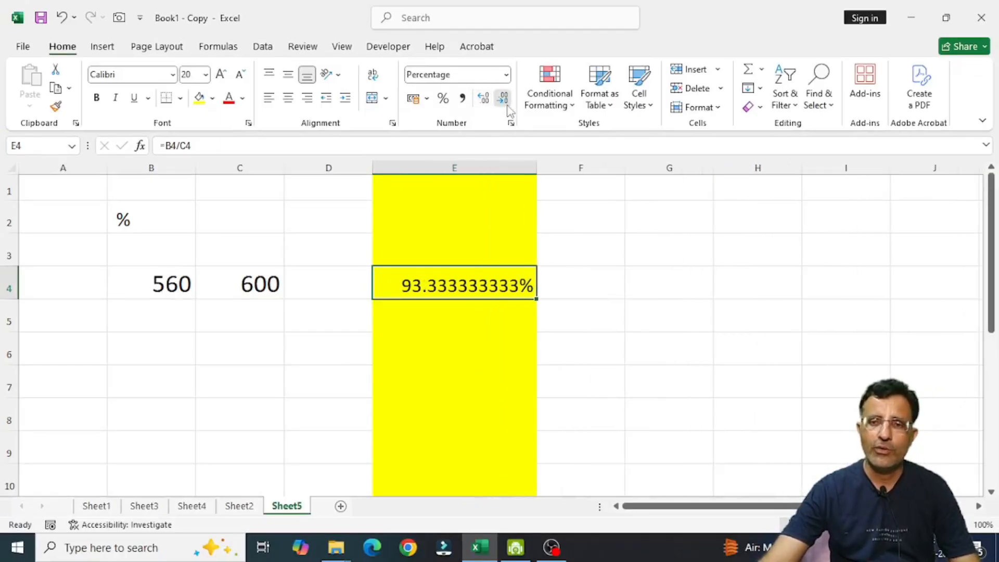
left_click(503, 100)
left_click(504, 100)
left_click(504, 100)
left_click(504, 100)
left_click(503, 100)
left_click(505, 102)
left_click(504, 102)
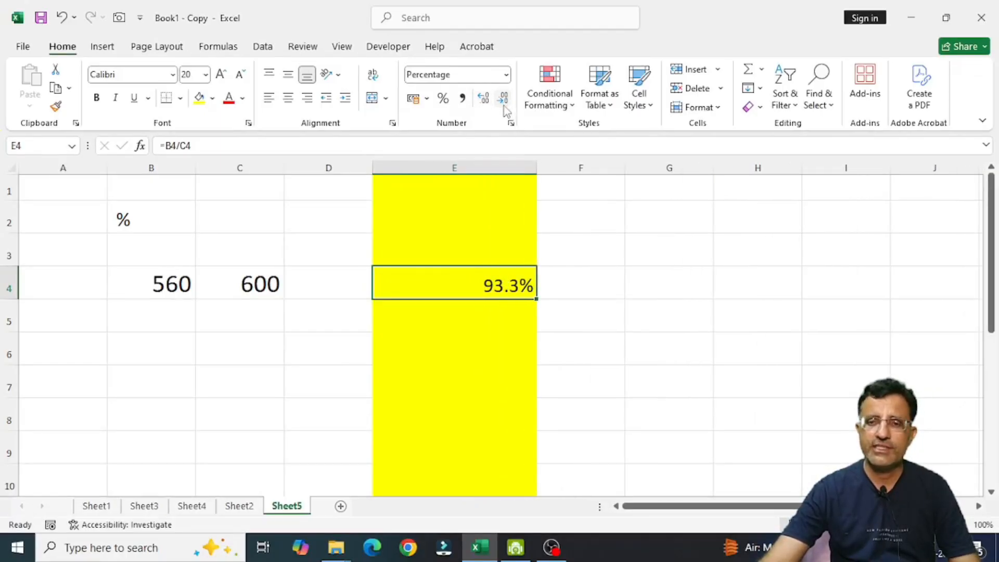
left_click(484, 102)
left_click(270, 334)
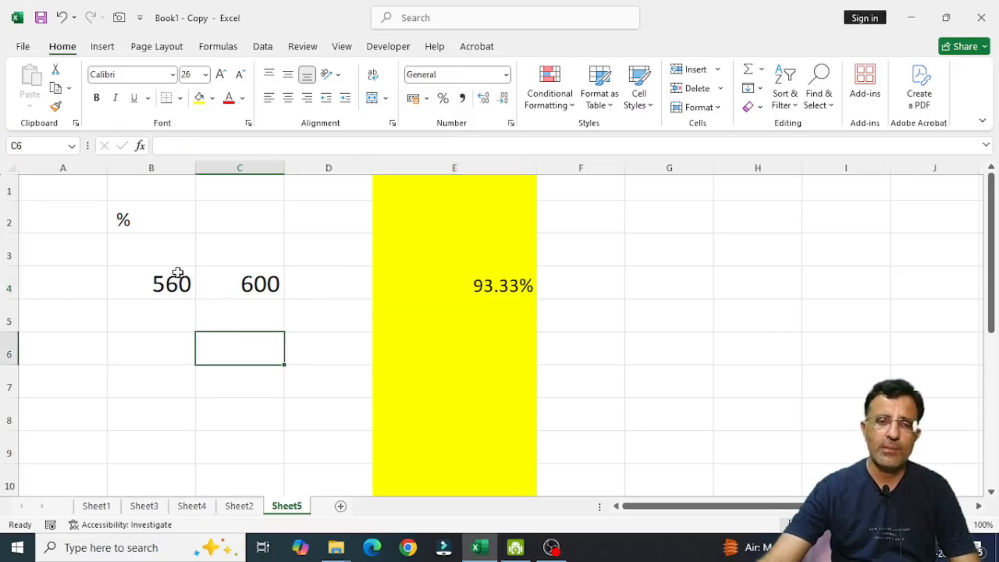
Step: Change the value in cell B4 to 300 and check the percentage in E4 against its source cells
left_click(178, 273)
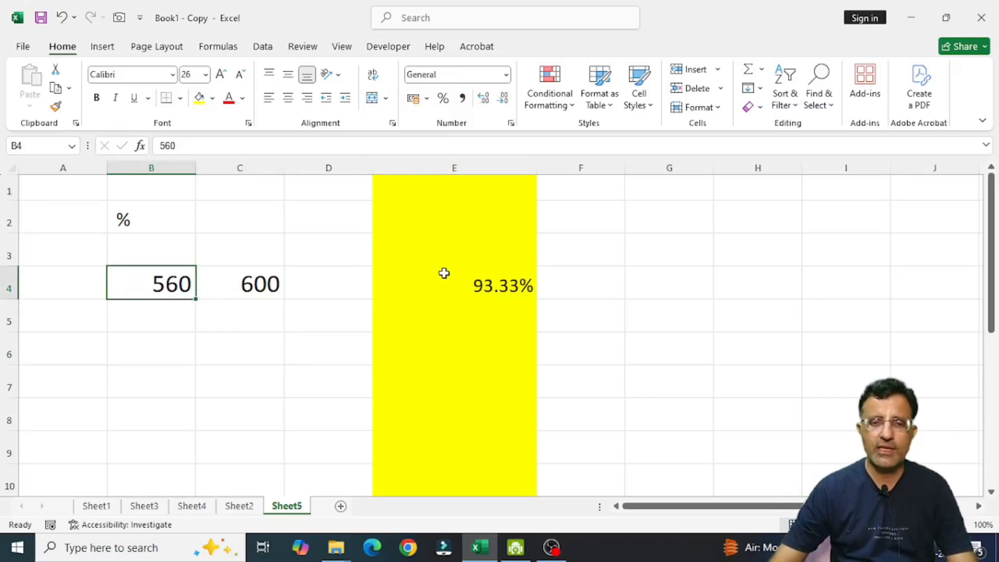
type("300")
key("Return")
key("Up")
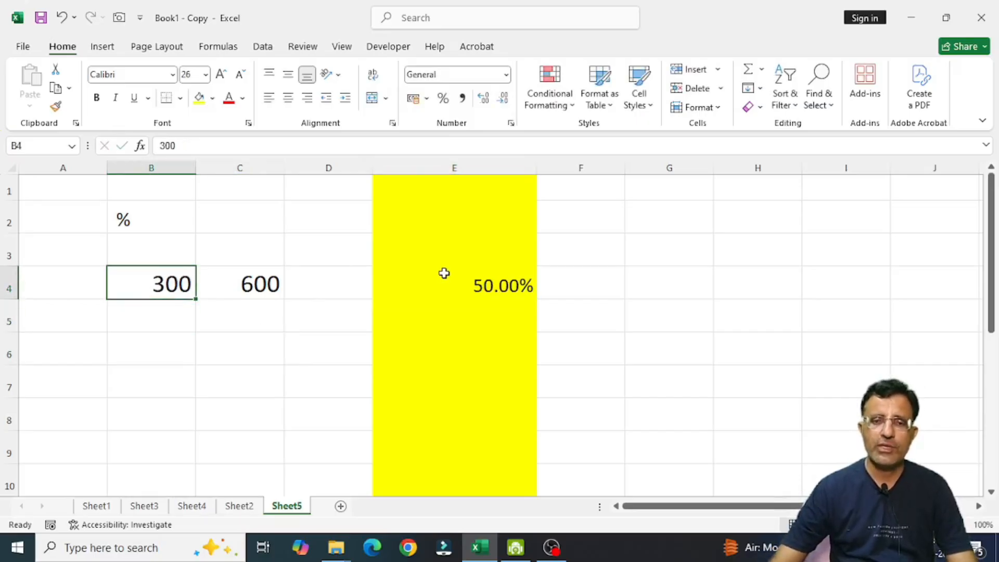
left_click(444, 273)
key("Left")
key("Left")
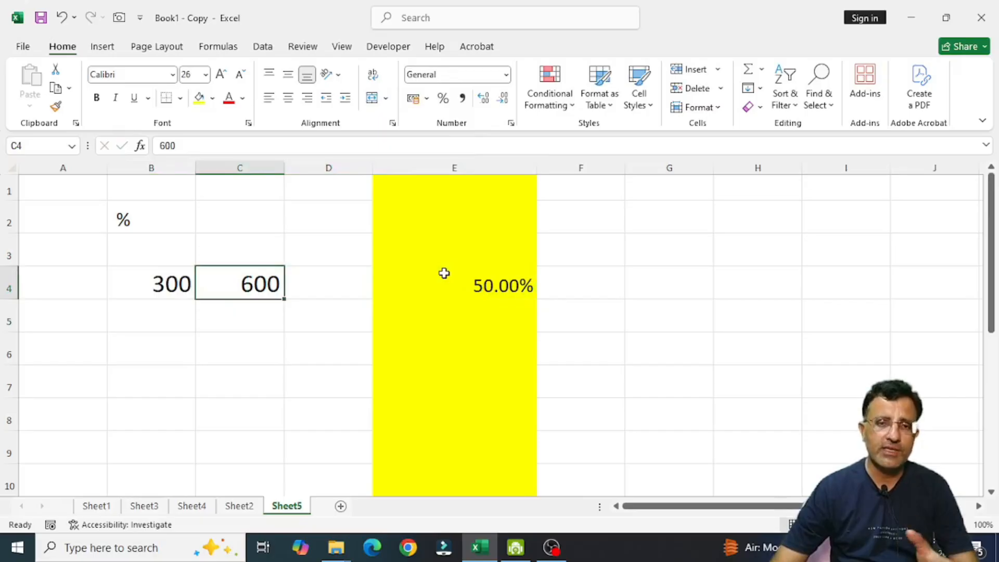
left_click(444, 273)
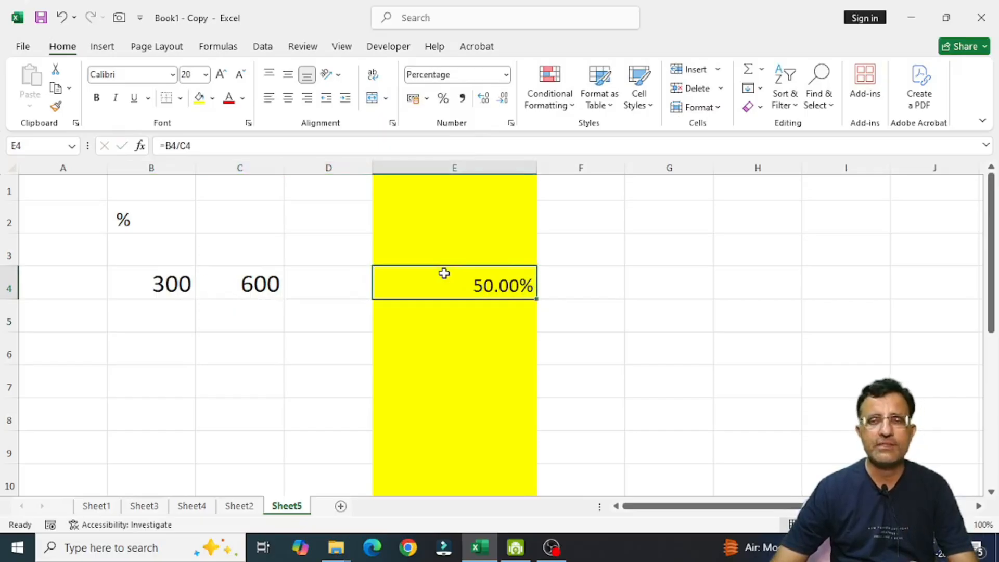
Step: Change the value in cell B4 to 400 and select the percentage result in E4
key("Left")
key("Left")
key("Left")
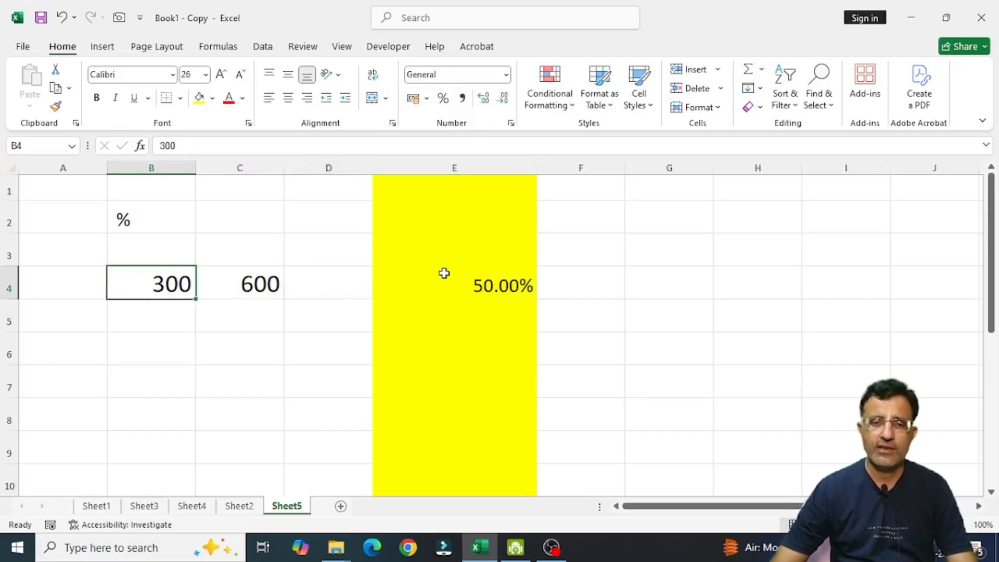
type("400")
key("Return")
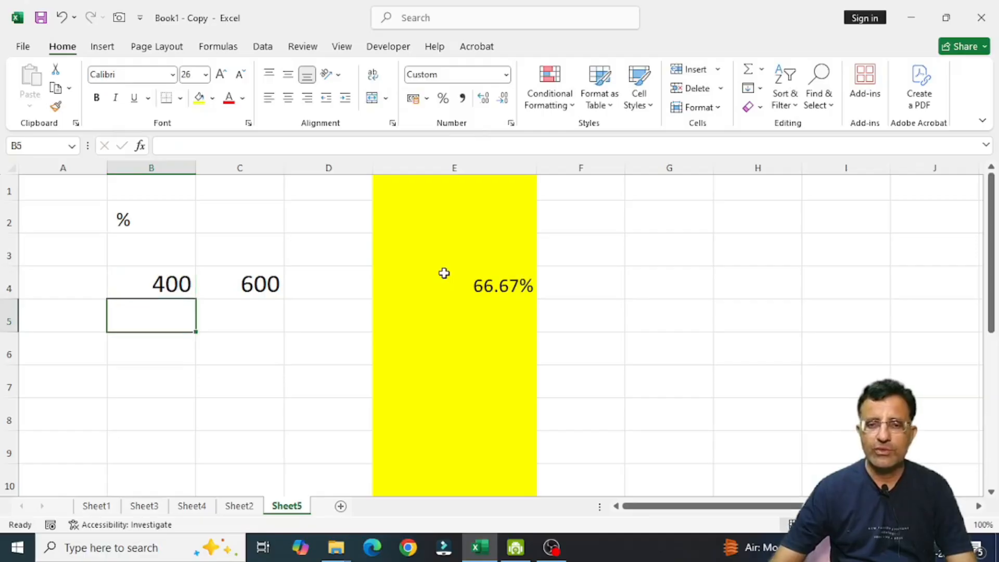
key("Up")
key("Right")
key("Right")
key("Right")
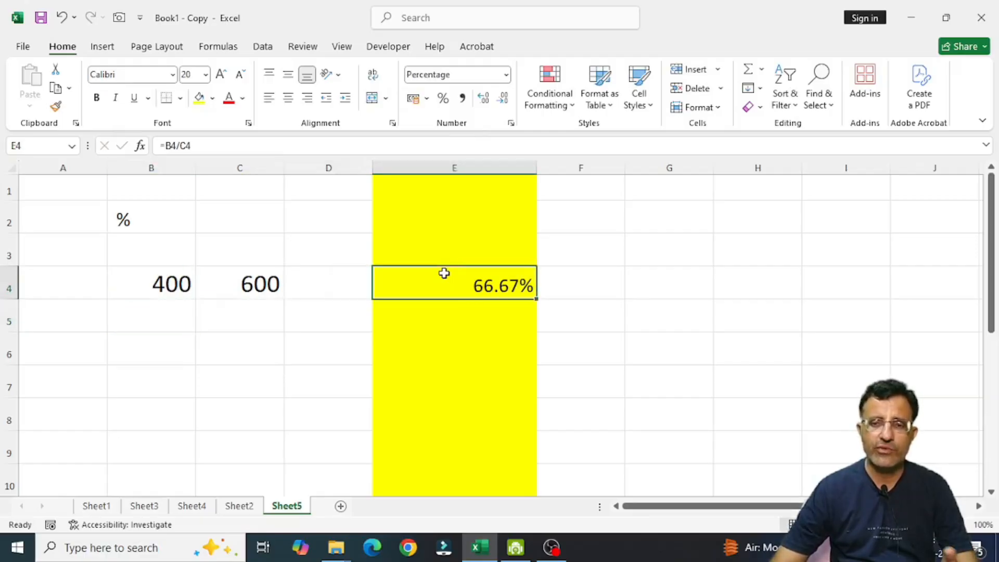
key("Left")
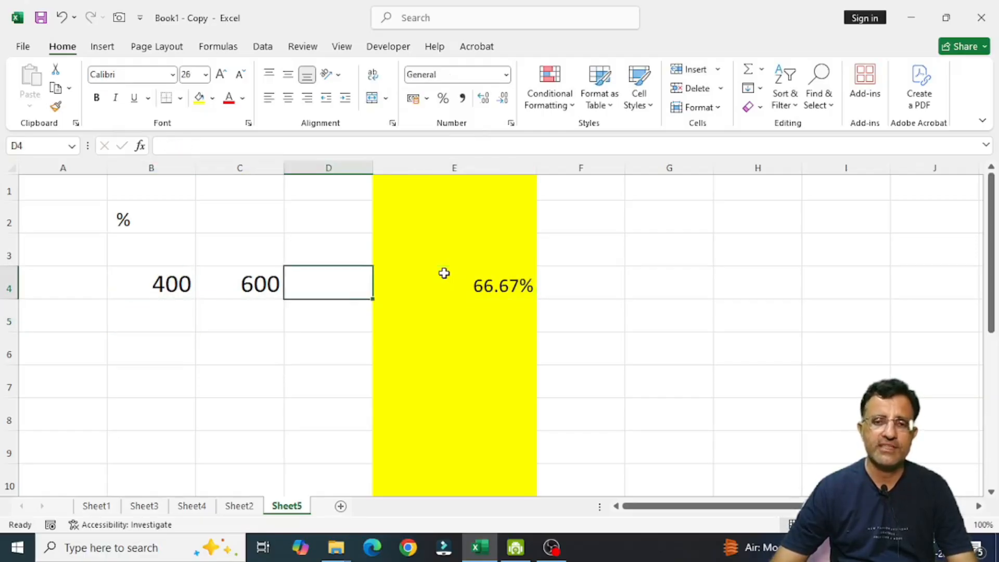
key("Right")
key("Left")
key("Right")
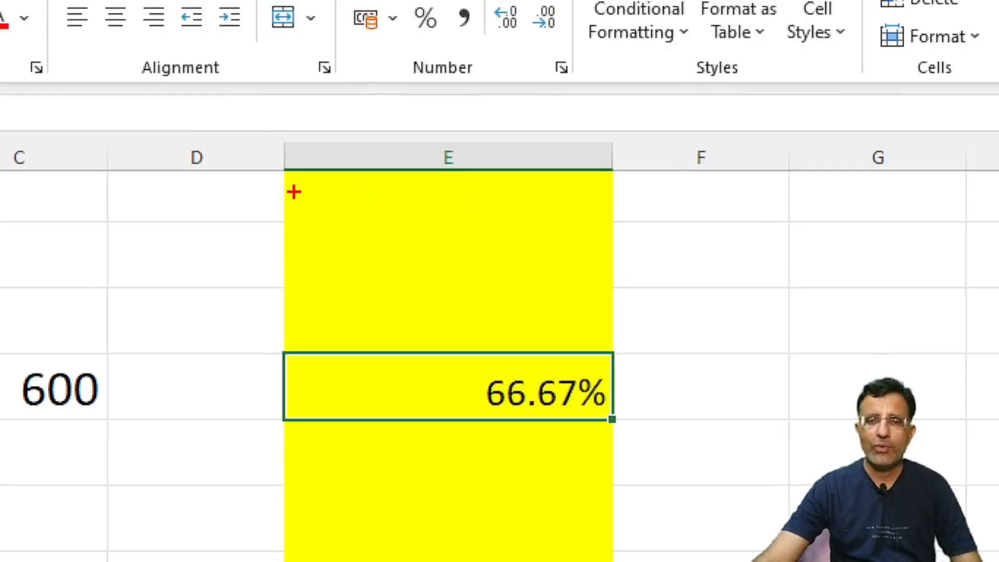
mouse_move(299, 220)
left_mouse_down()
mouse_move(601, 246)
mouse_move(439, 190)
mouse_move(295, 214)
left_mouse_up()
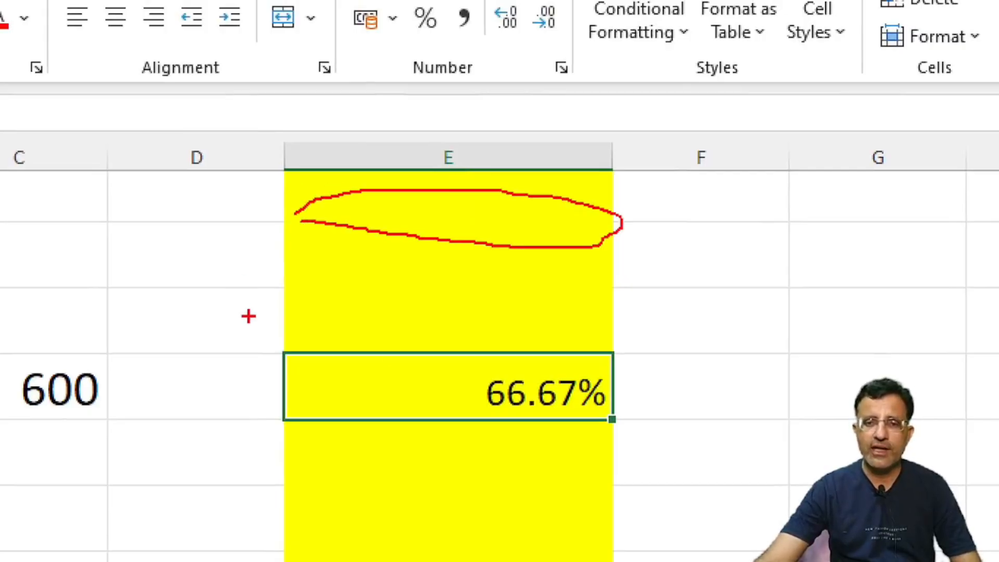
mouse_move(450, 339)
left_mouse_down()
mouse_move(462, 416)
mouse_move(653, 369)
mouse_move(448, 364)
left_mouse_up()
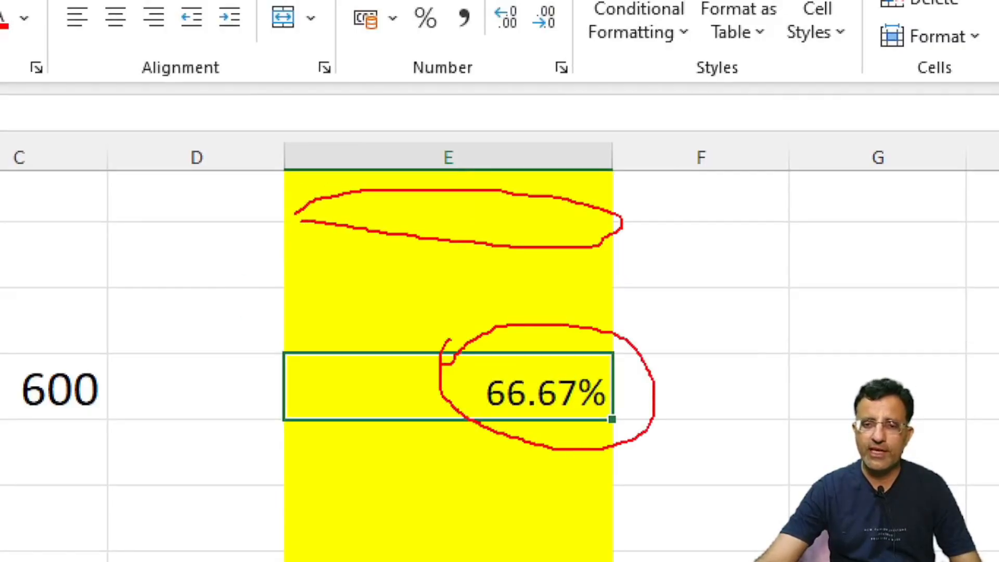
left_click_drag(308, 380, 434, 391)
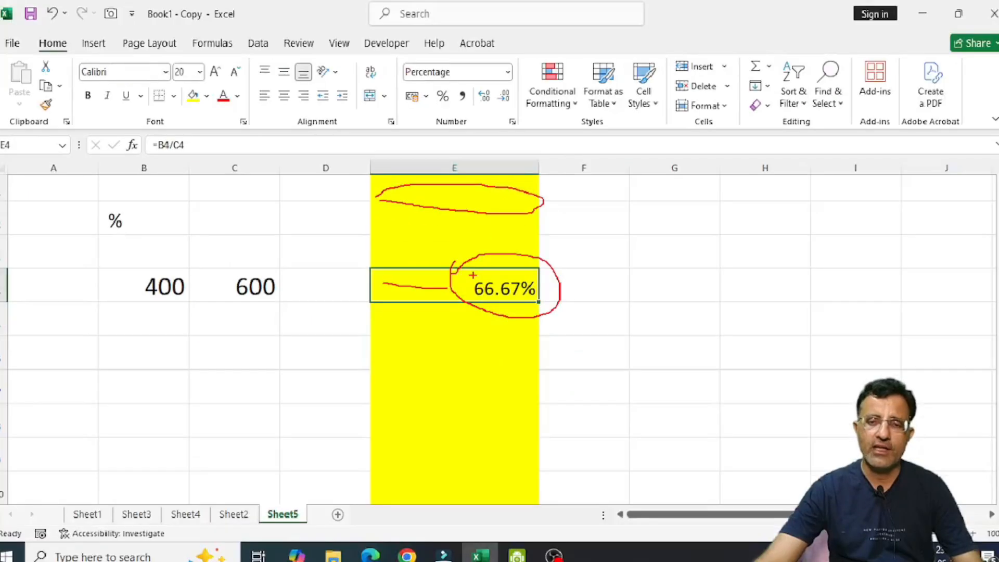
key("Escape")
Step: Narrow column E to a width of about 7.71 so the percentage in E4 no longer fits
left_click(718, 270)
left_click_drag(536, 169, 417, 180)
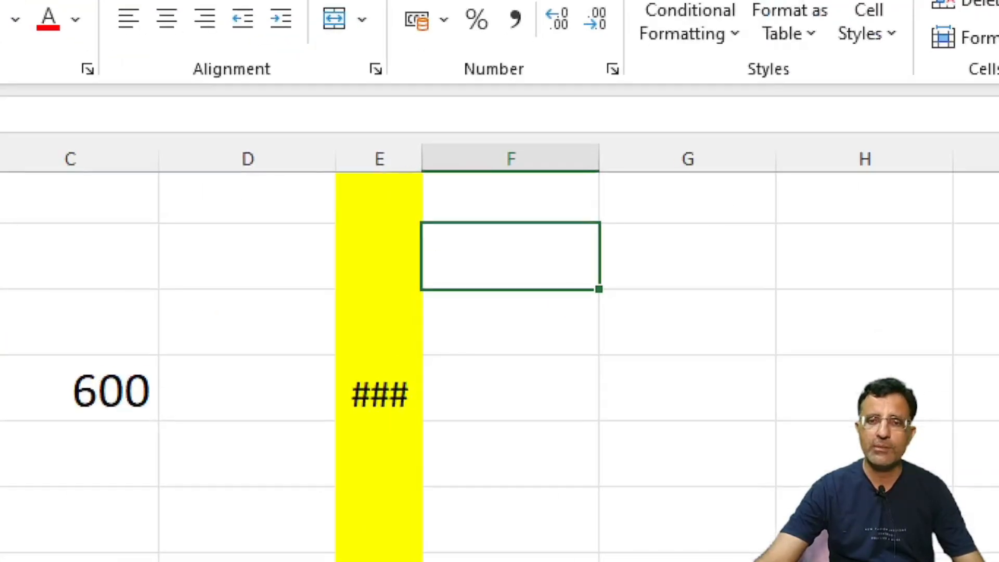
left_click_drag(310, 347, 476, 452)
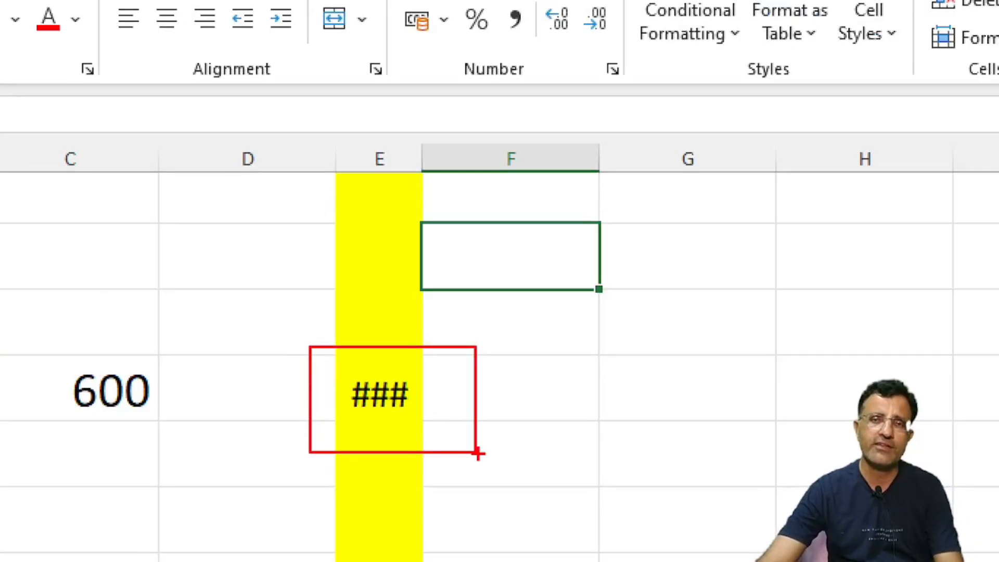
key("Escape")
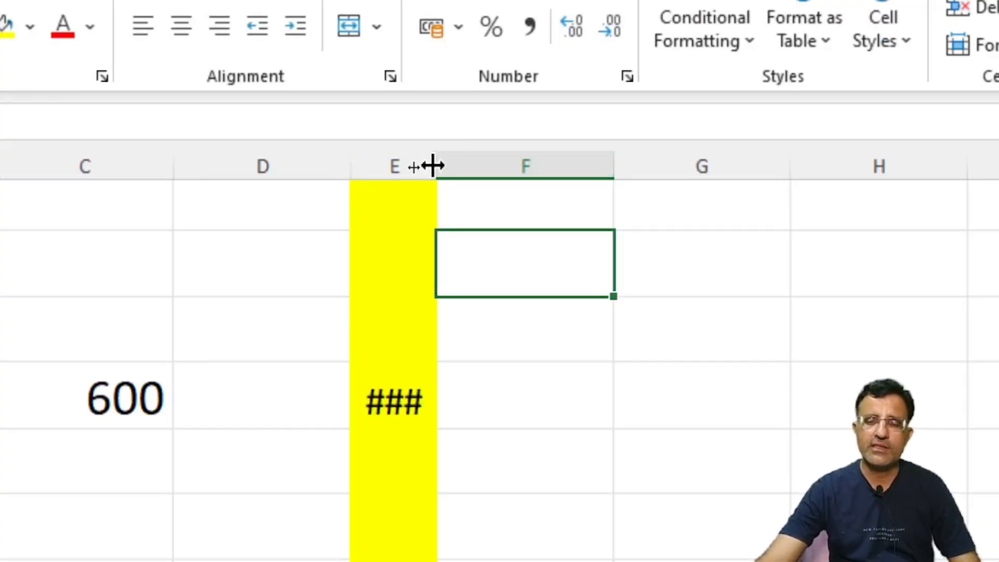
Step: Widen column E and autofit its width to the percentage in E4
left_click_drag(432, 165, 432, 165)
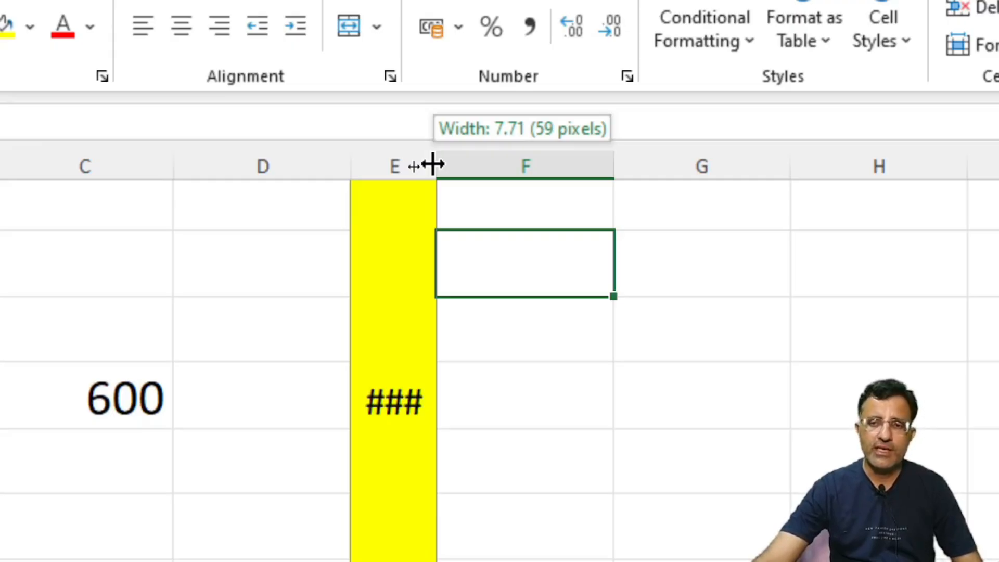
left_click_drag(432, 165, 578, 167)
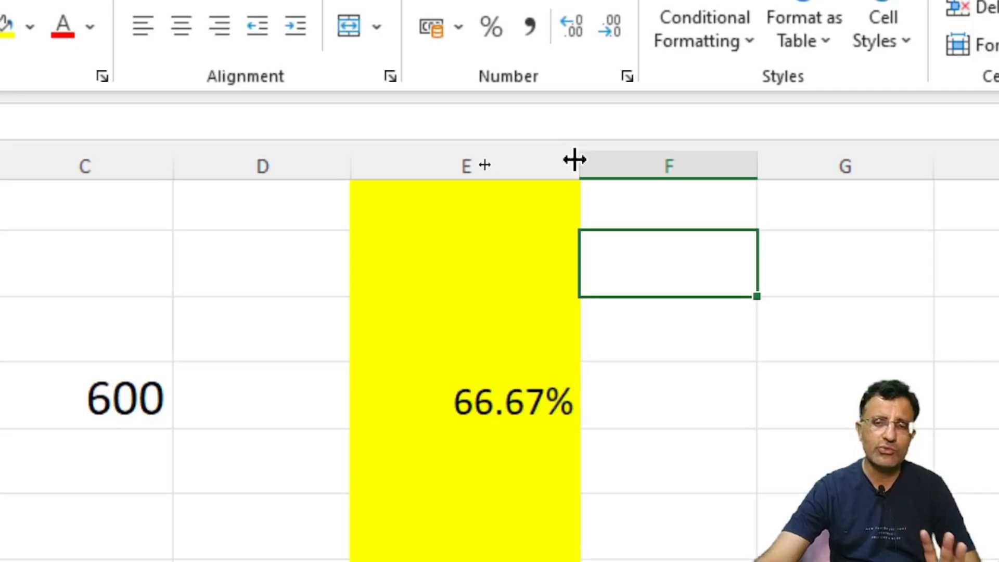
double_click(578, 160)
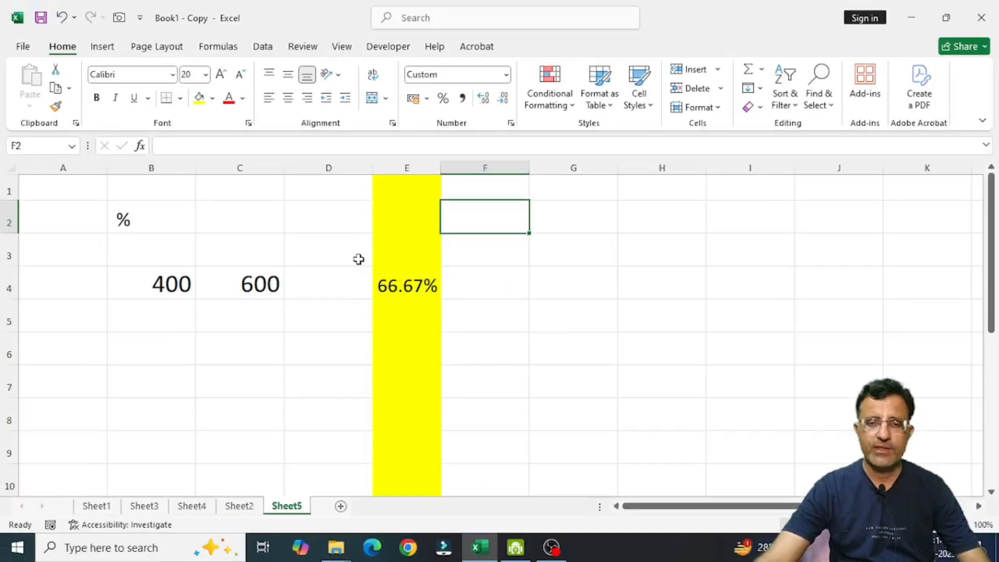
Step: Autofit the widths of columns C and B to their contents
left_click(238, 281)
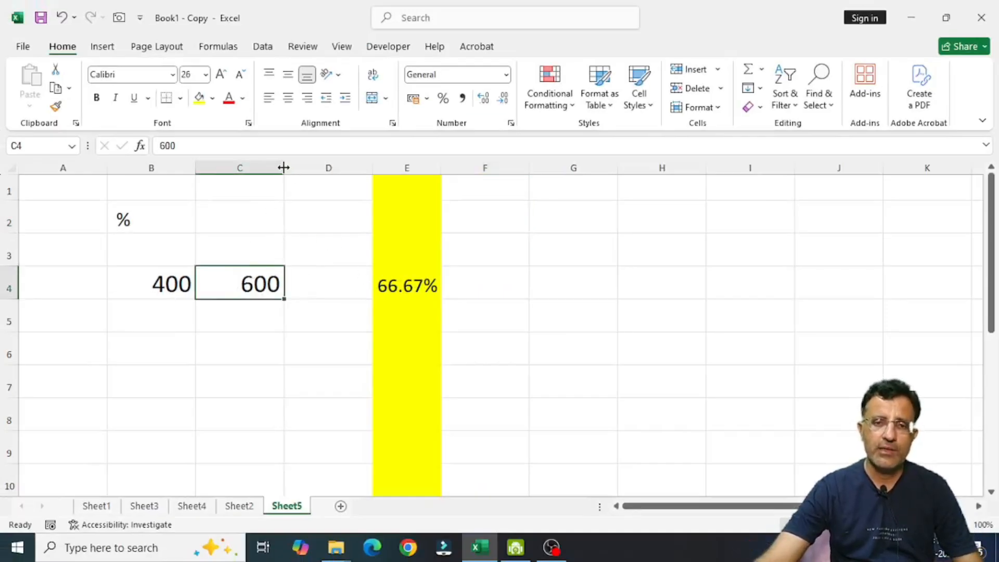
double_click(284, 167)
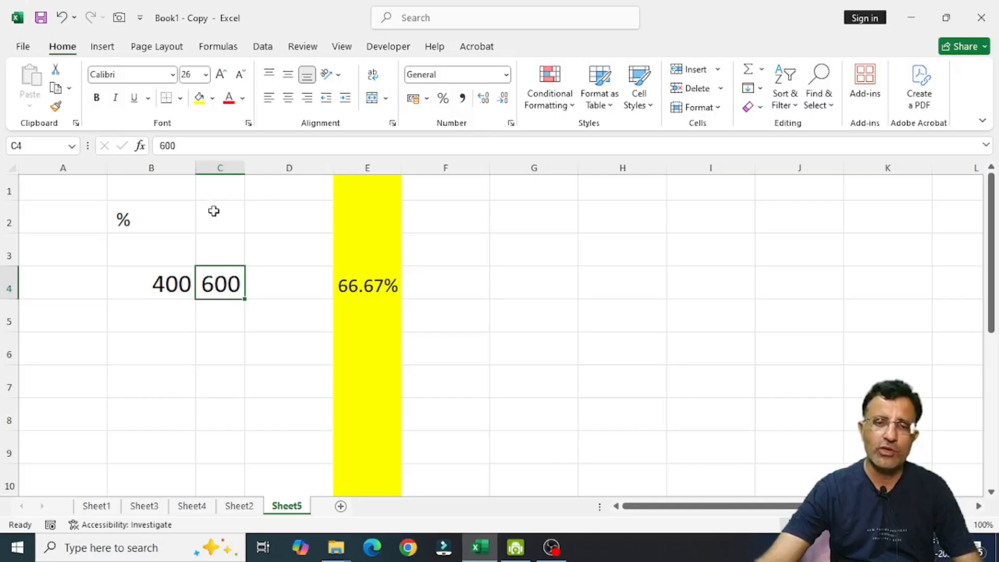
double_click(196, 167)
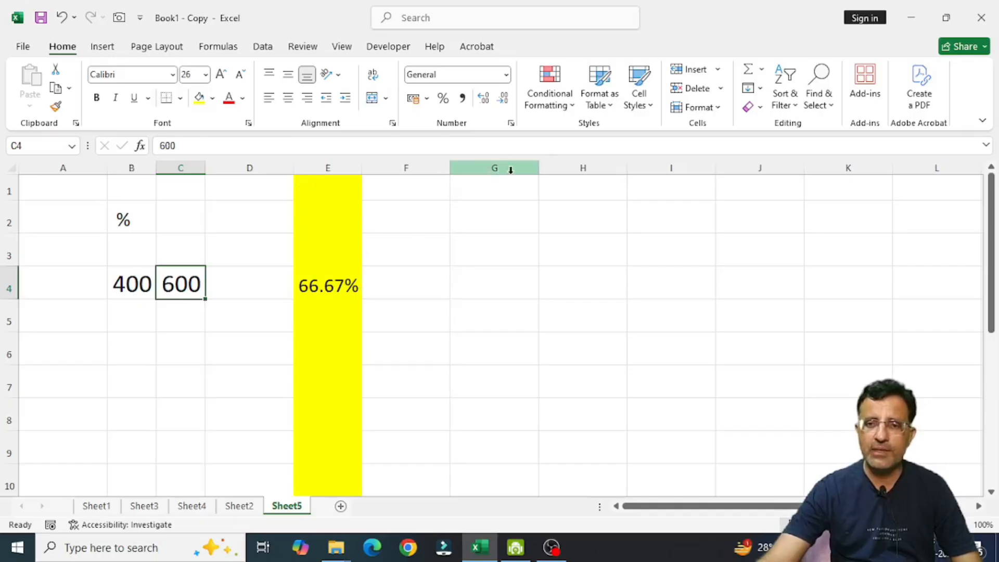
Step: Enter the filler text "djfklsalk dfjlksajdlfkjasldjflj saldkfjkldjfkl" in cell G3 and autofit column G to it
left_click(519, 252)
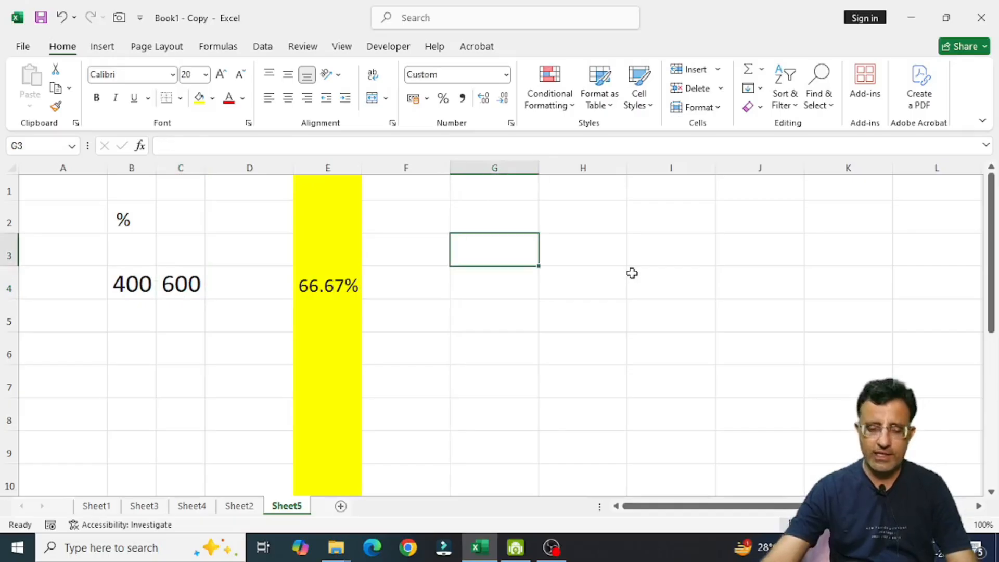
type("djfklsalk dfjlksajdlfkjasldjflj saldkfjkldjfkl")
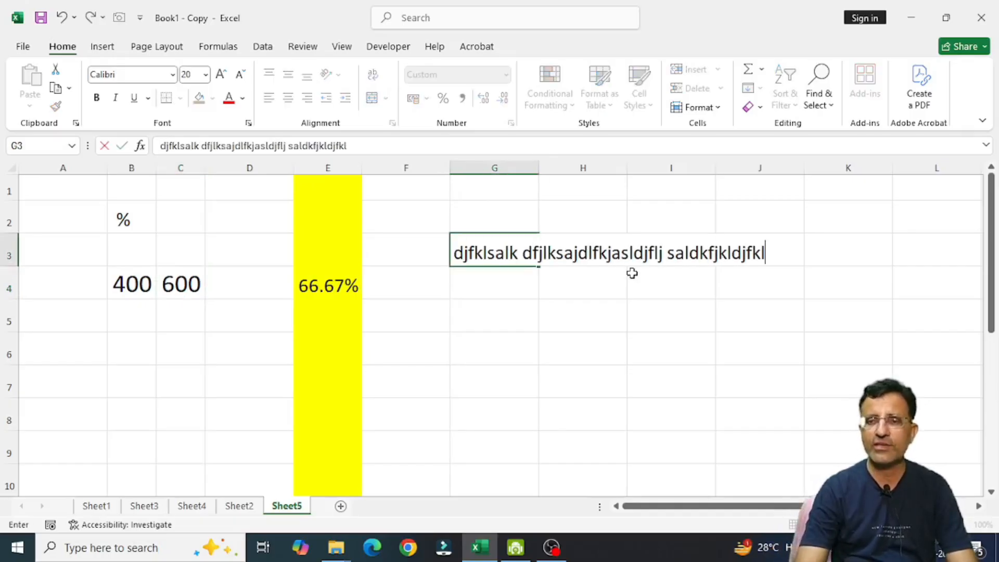
left_click(565, 341)
left_click(520, 258)
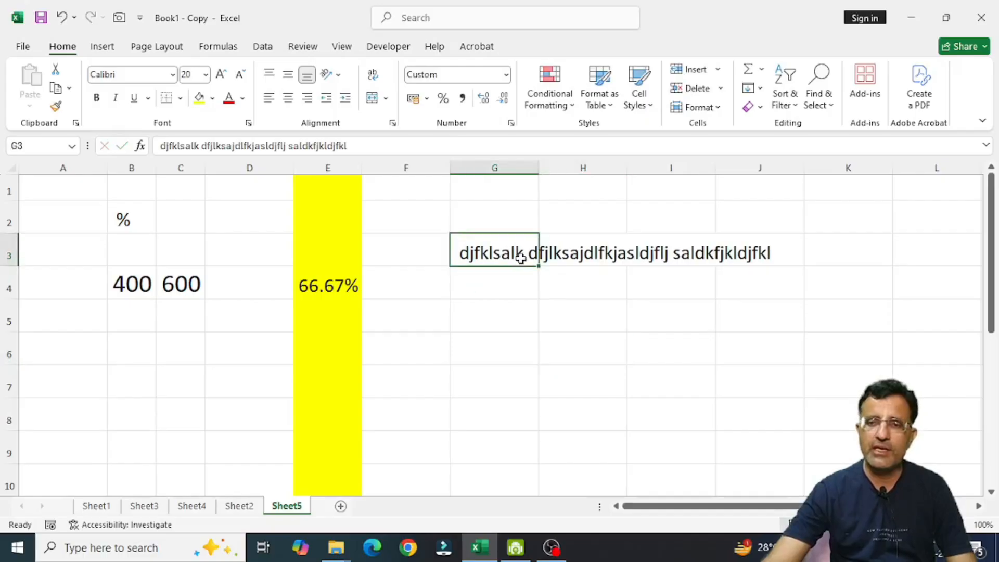
double_click(540, 168)
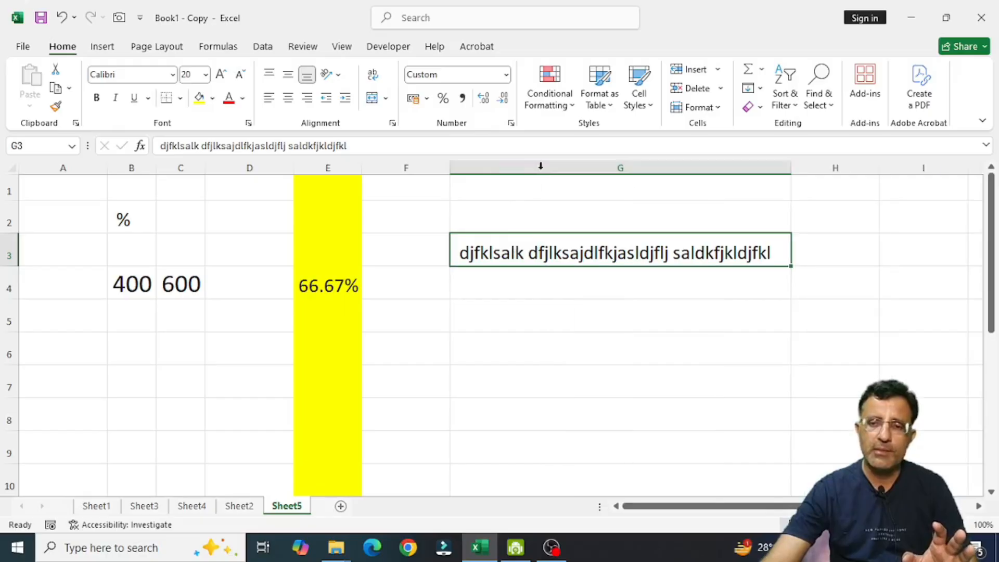
left_click(668, 304)
left_click(637, 252)
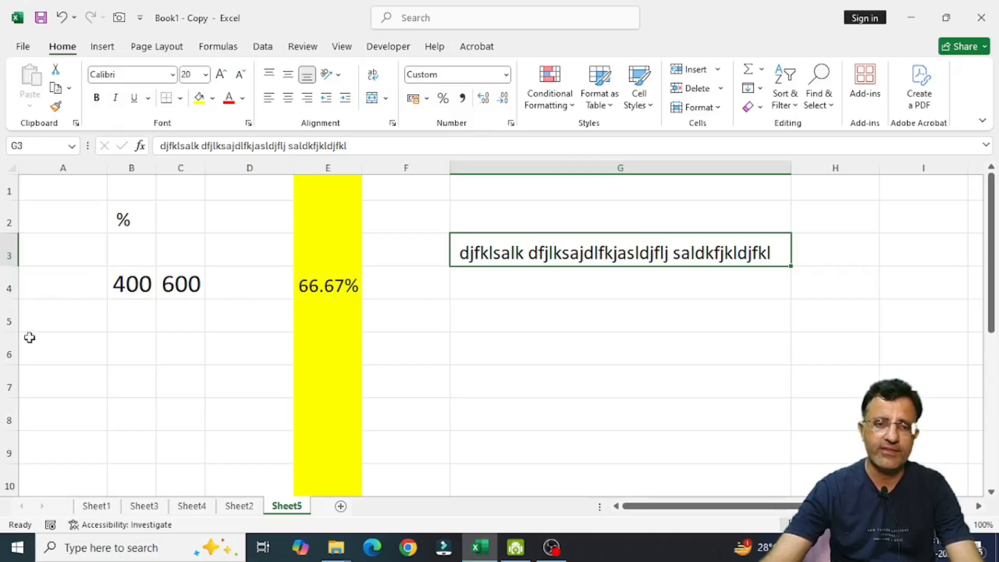
Step: Increase the height of row 4 and reduce it back to match the neighbouring rows
left_click_drag(9, 300, 9, 350)
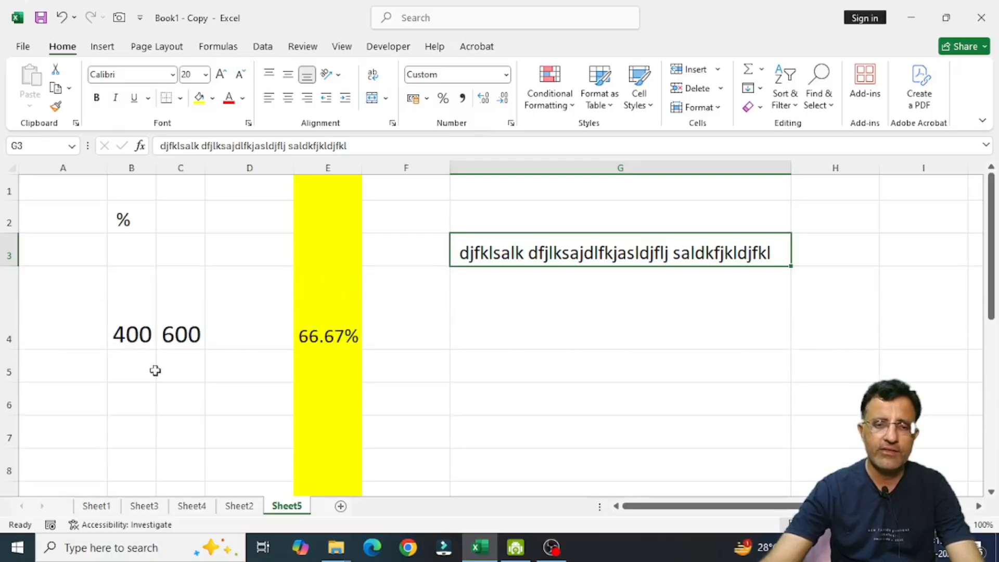
left_click(172, 398)
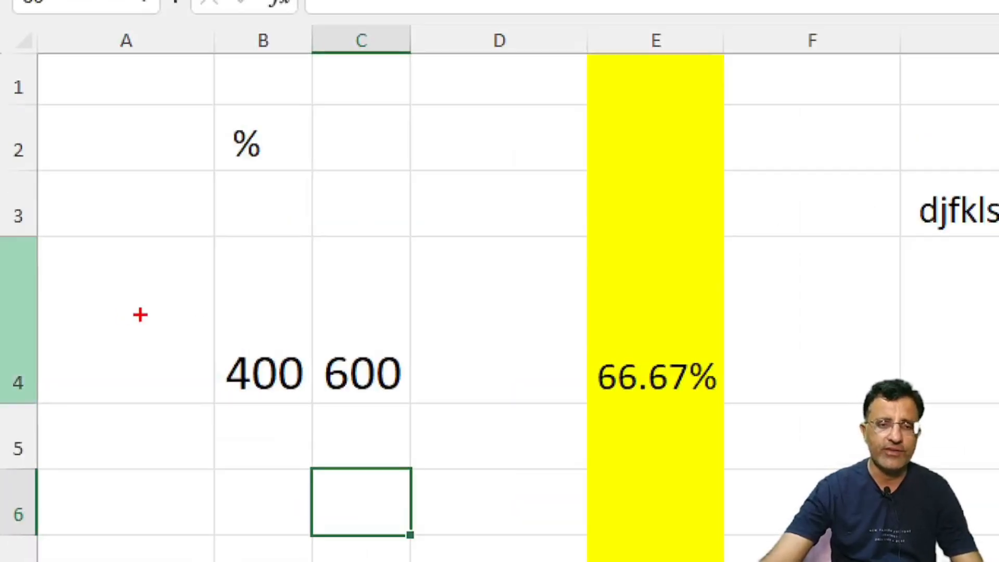
left_click_drag(54, 304, 329, 304)
left_click_drag(261, 242, 286, 336)
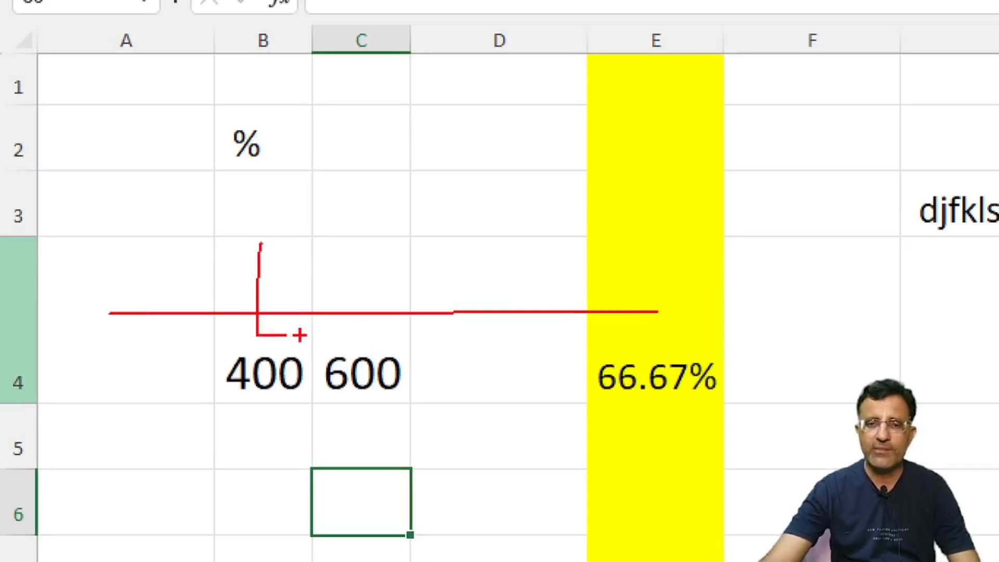
mouse_move(334, 246)
left_mouse_down()
mouse_move(368, 315)
mouse_move(407, 315)
left_mouse_up()
key("Escape")
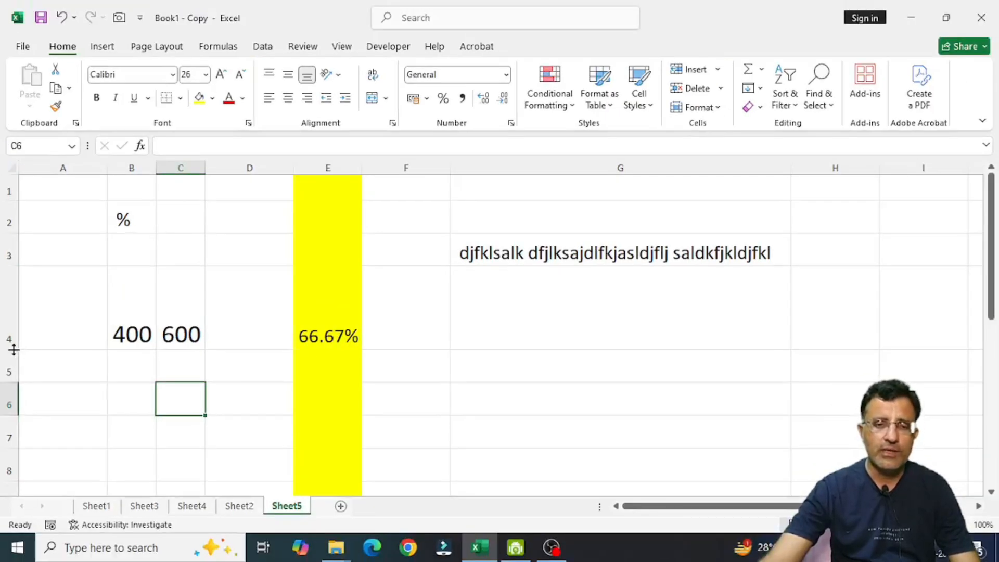
left_click_drag(14, 350, 14, 299)
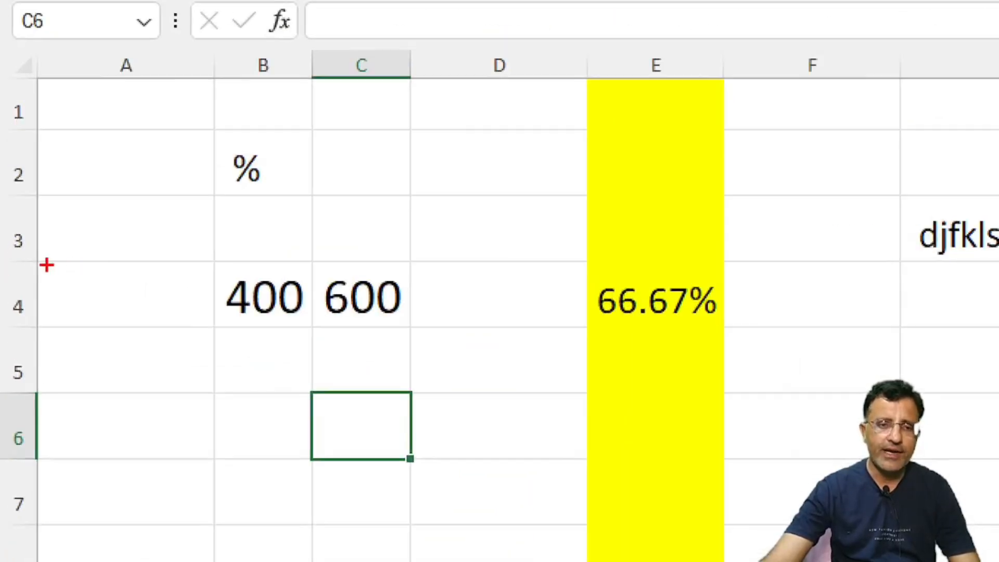
Step: Examine the percentage in E4 against its source values in cells B4 and C4
mouse_move(24, 265)
left_mouse_down()
mouse_move(39, 299)
mouse_move(240, 282)
left_mouse_up()
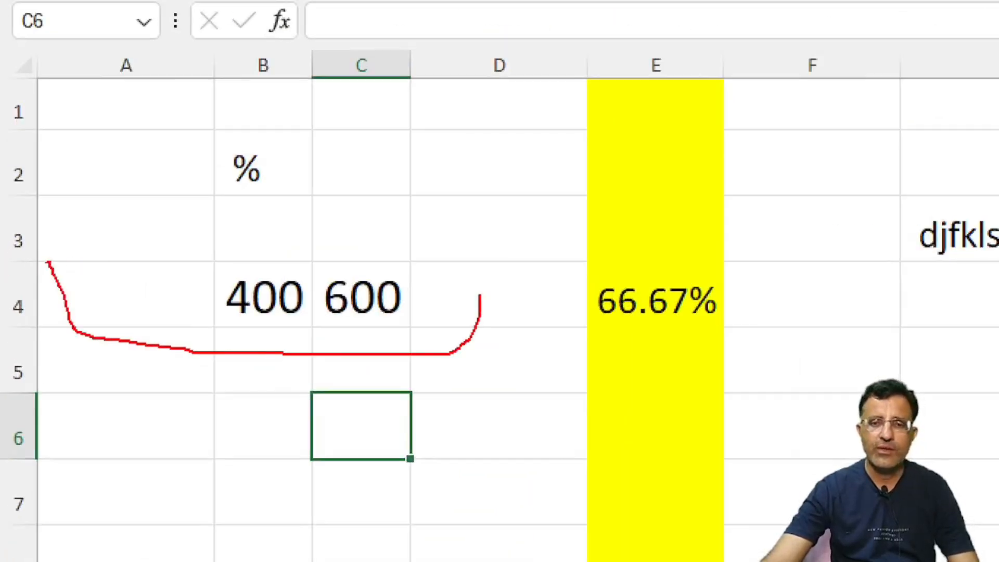
mouse_move(480, 295)
left_mouse_down()
mouse_move(285, 346)
mouse_move(543, 325)
left_mouse_up()
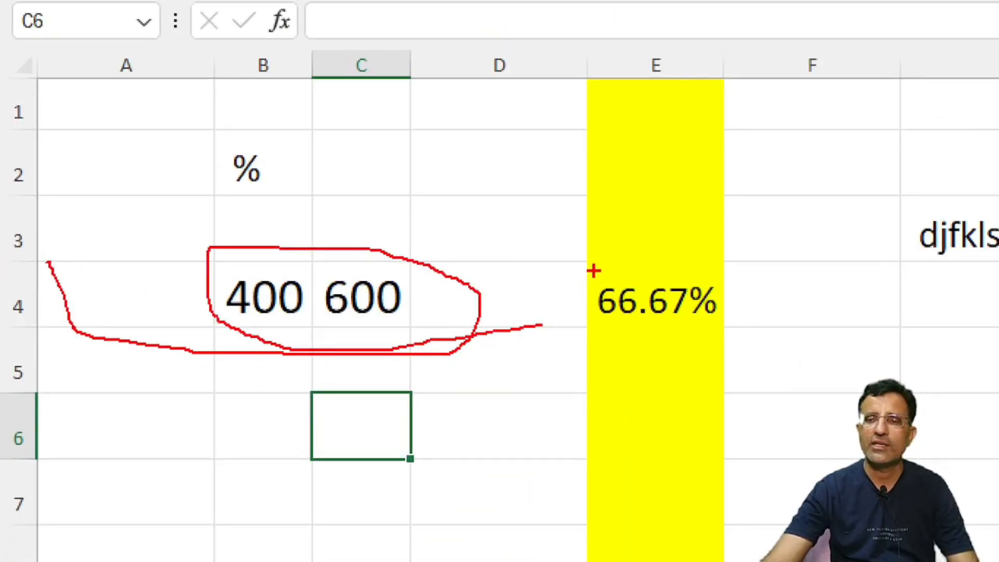
mouse_move(593, 271)
left_mouse_down()
mouse_move(611, 337)
mouse_move(695, 278)
mouse_move(608, 279)
left_mouse_up()
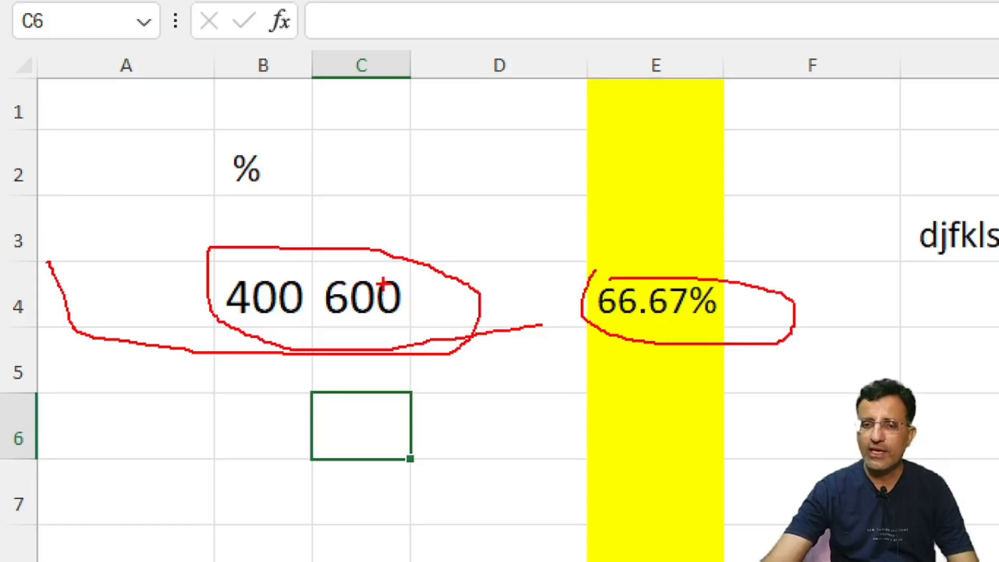
mouse_move(361, 272)
left_mouse_down()
mouse_move(313, 323)
mouse_move(349, 272)
mouse_move(338, 289)
left_mouse_up()
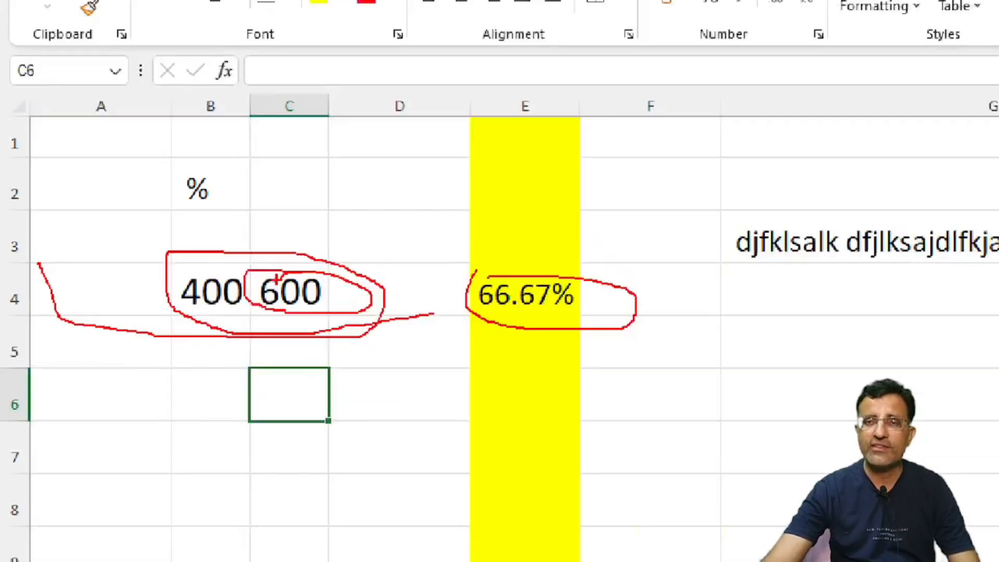
left_click(159, 285)
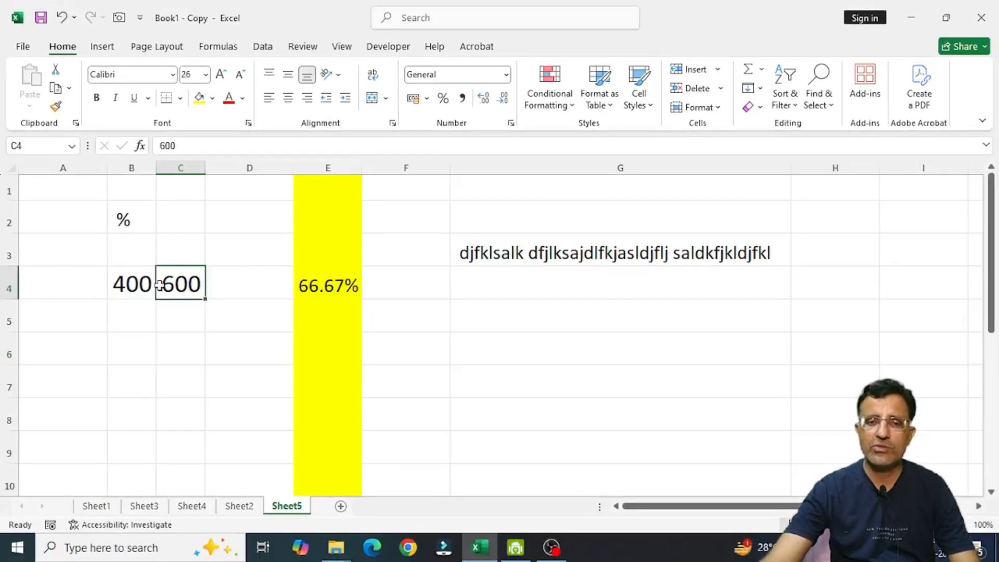
left_click(305, 286)
left_click(190, 286)
left_click(311, 285)
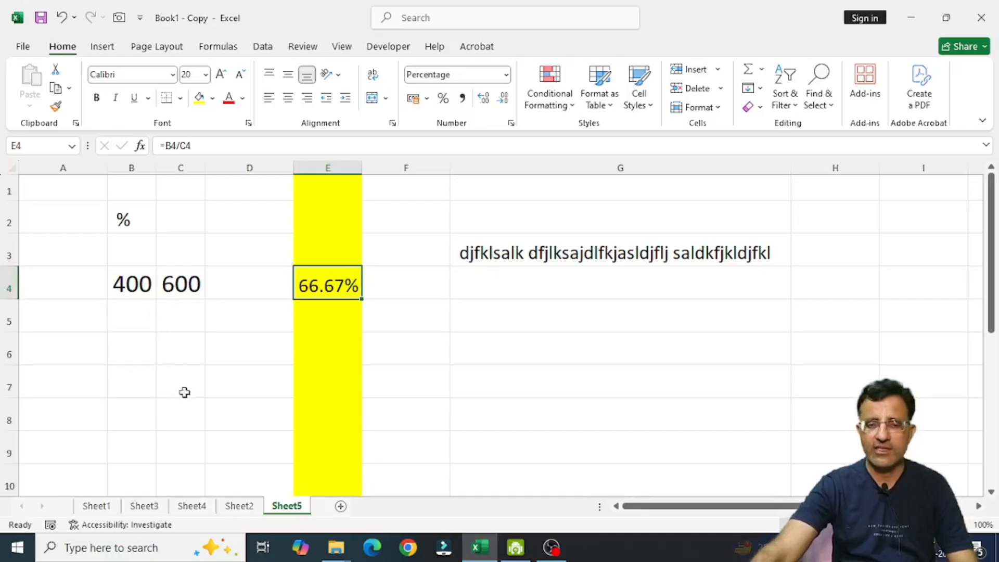
Step: Apply all borders to the range B3:F10 on Sheet1
left_click(97, 506)
left_click(319, 260)
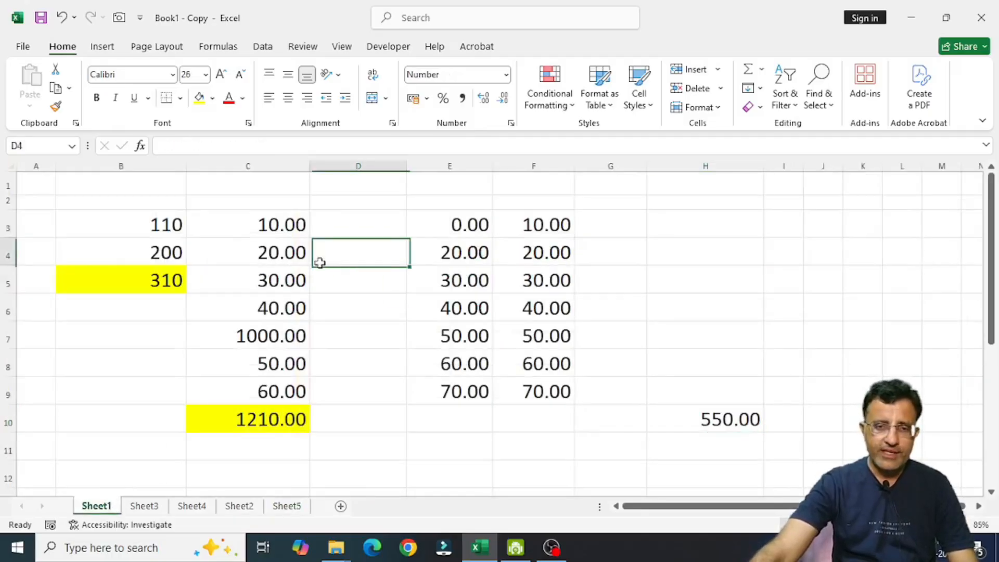
left_click_drag(159, 223, 521, 419)
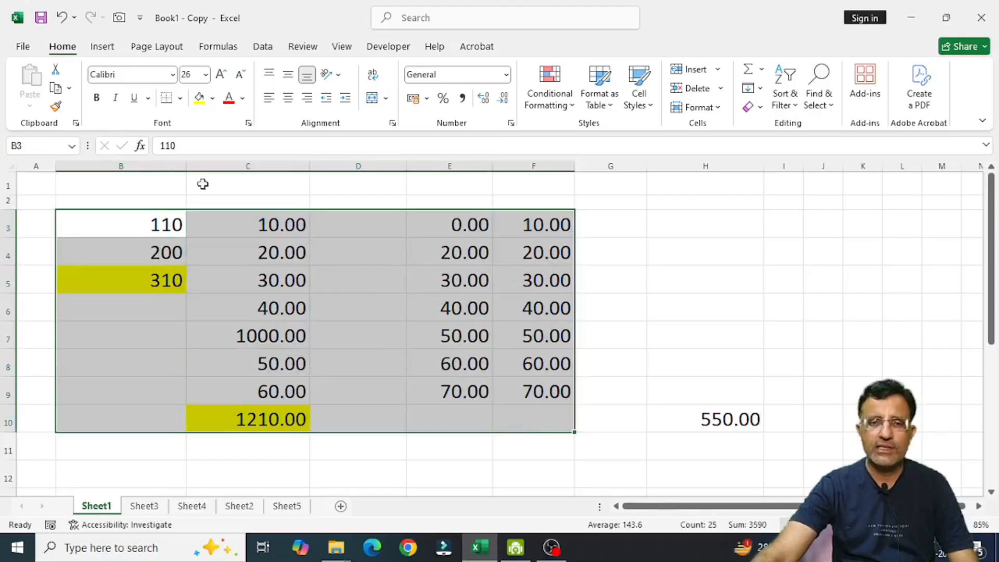
left_click(181, 104)
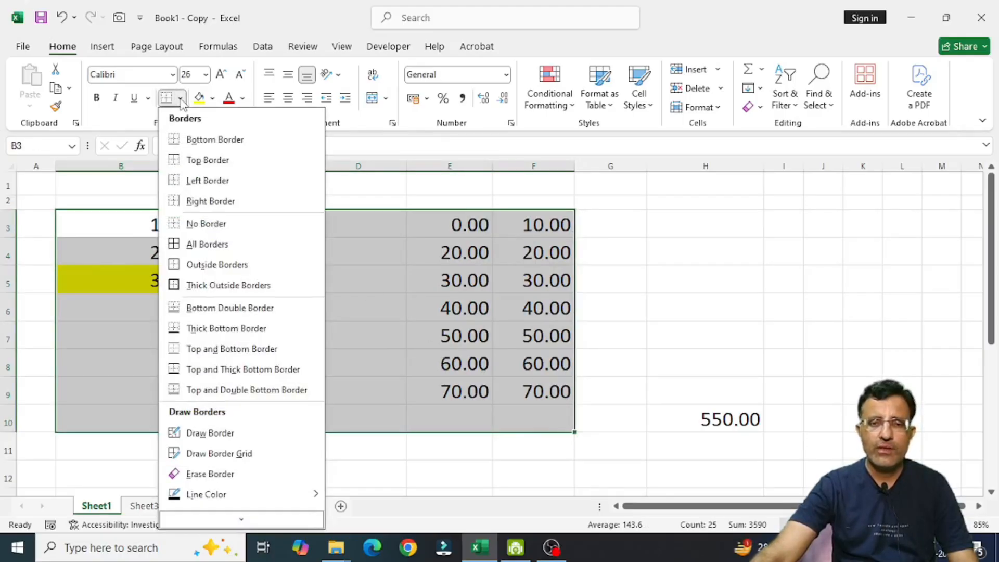
left_click(217, 247)
left_click(326, 279)
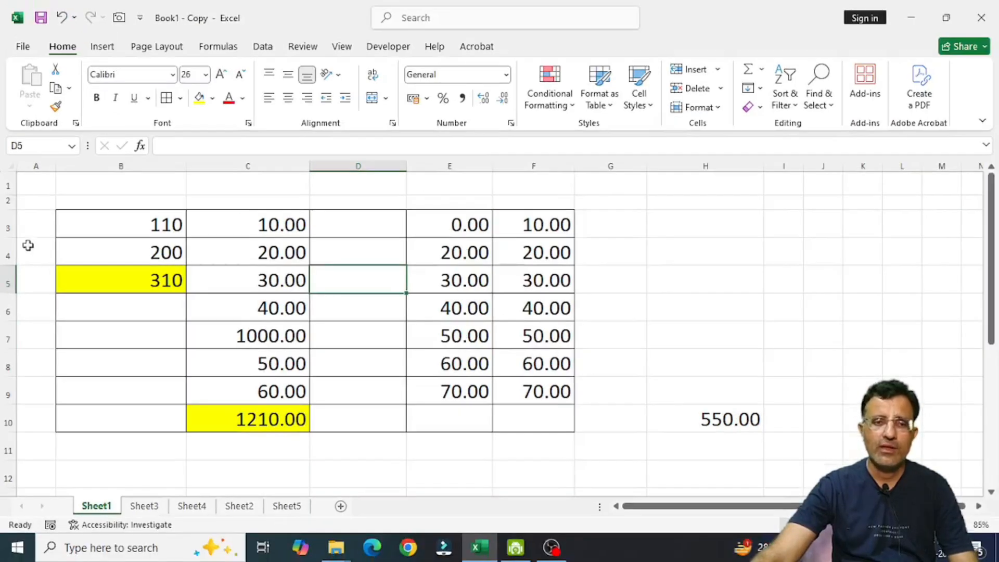
Step: Increase the height of row 2 and enter the heading NAME in cell B2
left_click_drag(9, 211, 8, 235)
left_click(132, 224)
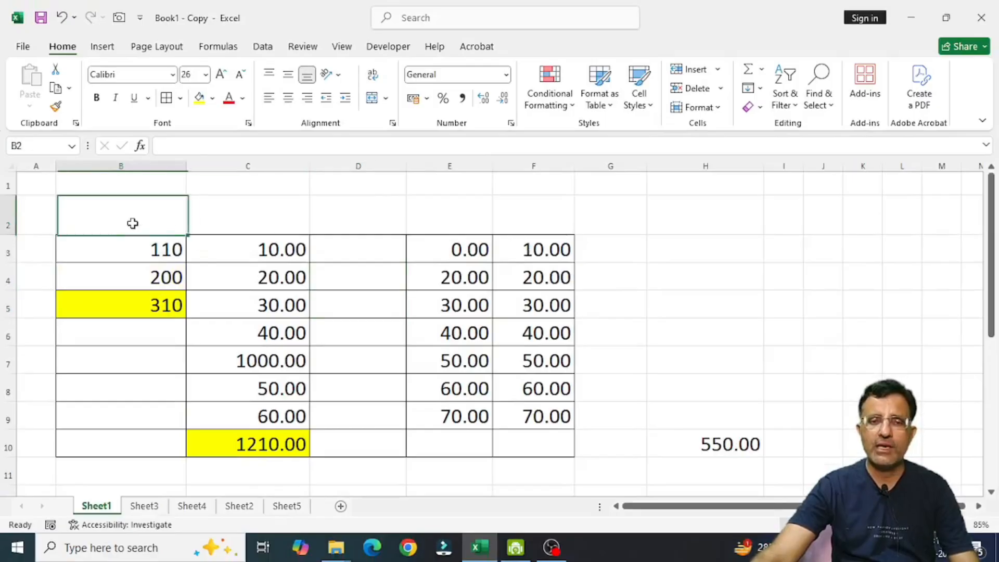
type("nam")
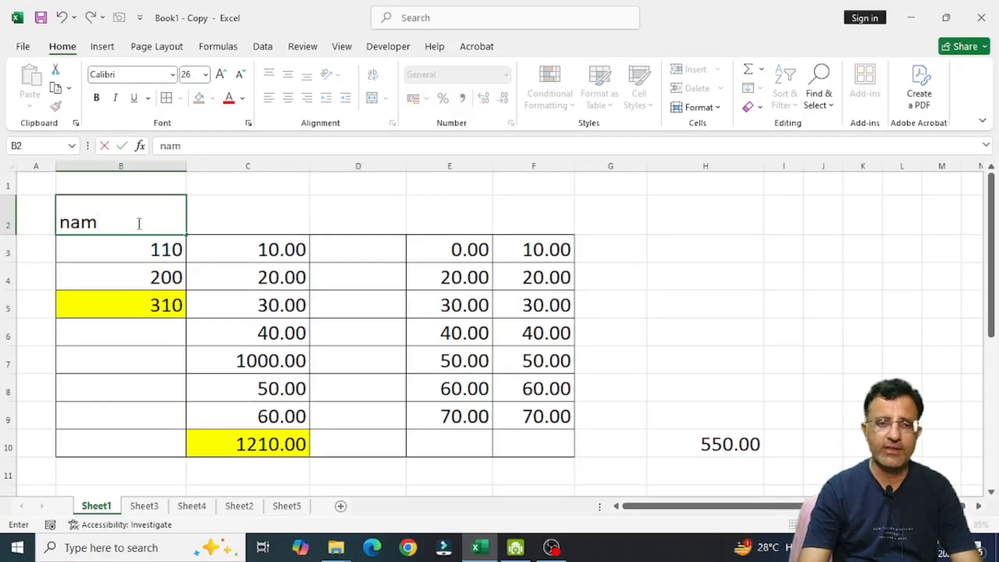
key("BackSpace")
key("BackSpace")
key("BackSpace")
type("NAME")
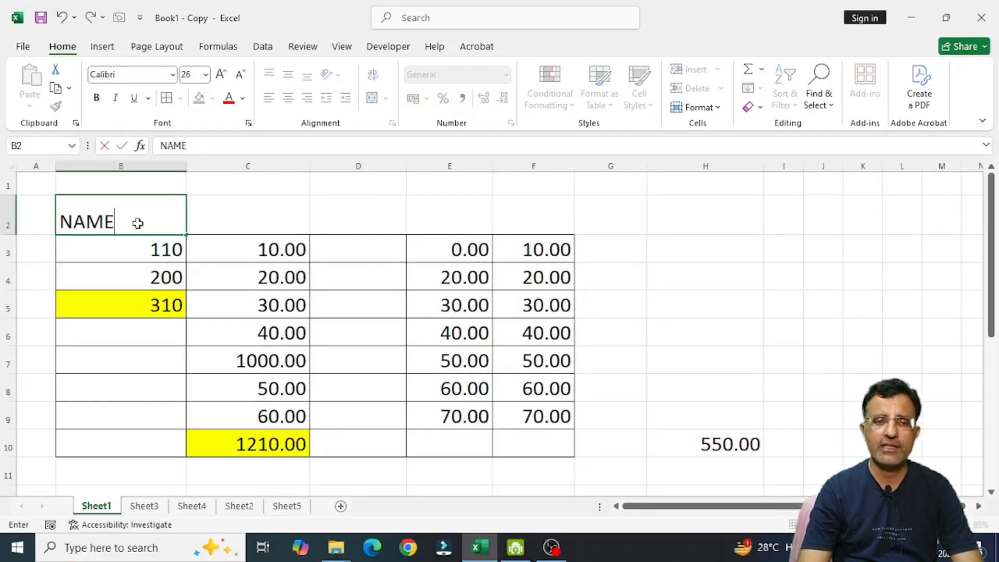
key("Tab")
Step: Enter the headings FATHER NAME, CLASS and ROLL NO in cells C2, D2 and E2
type("FA")
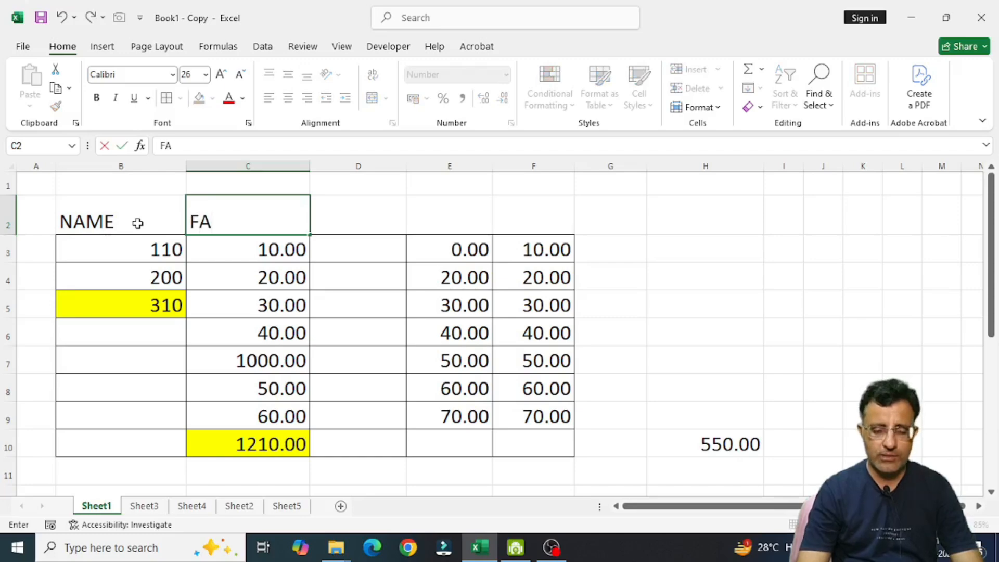
type("THER NAME")
key("Tab")
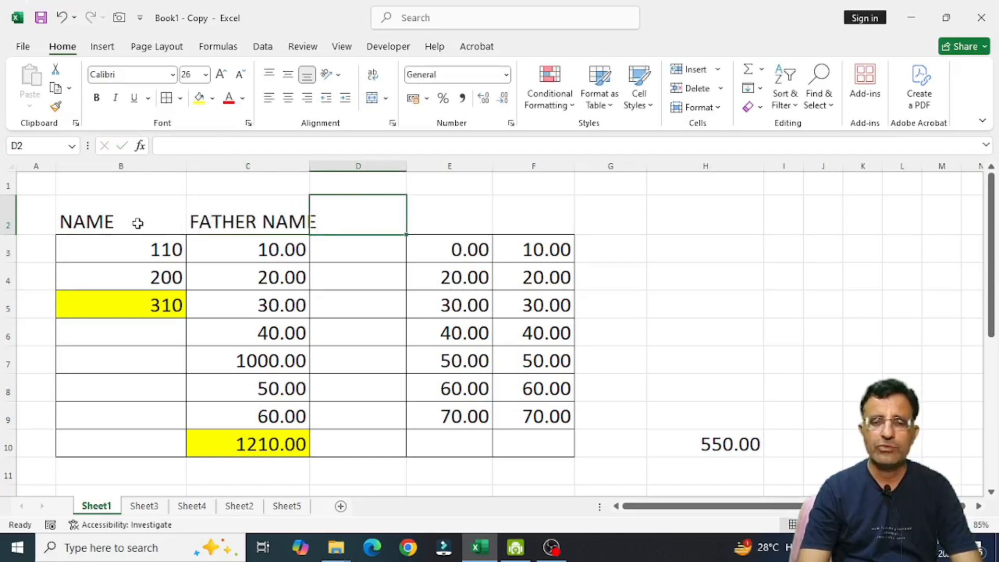
type("CLASS")
key("Tab")
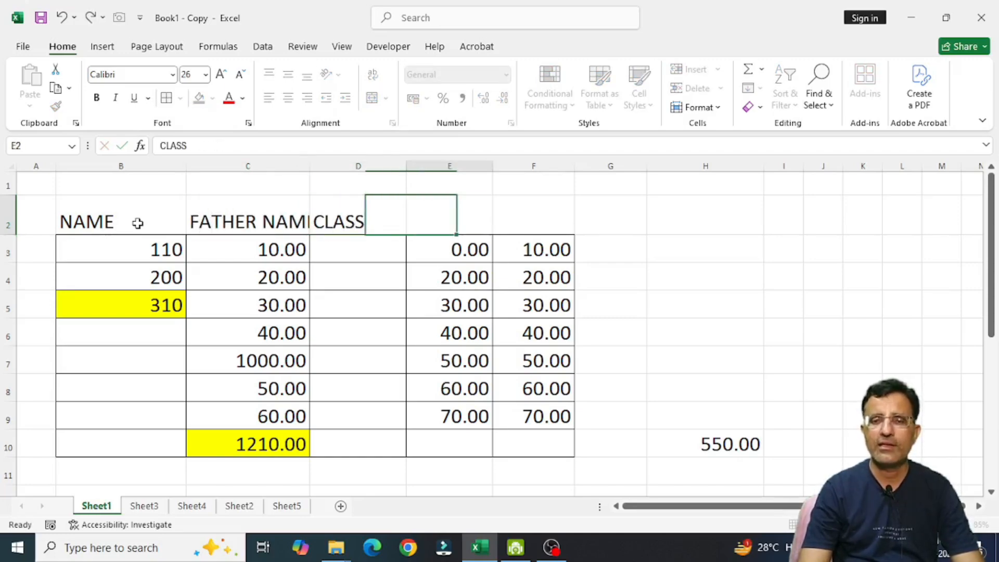
type("R")
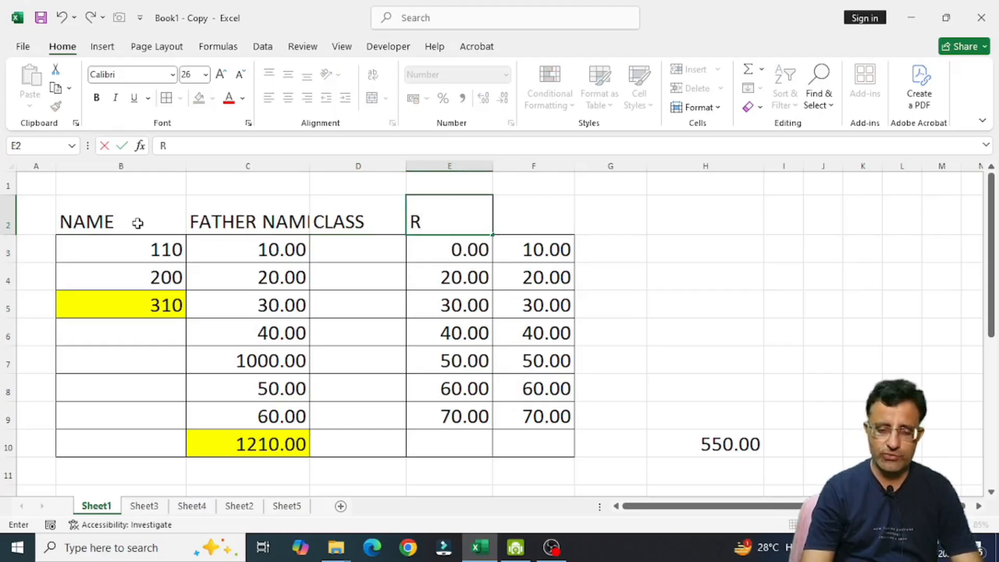
type("OLL NO")
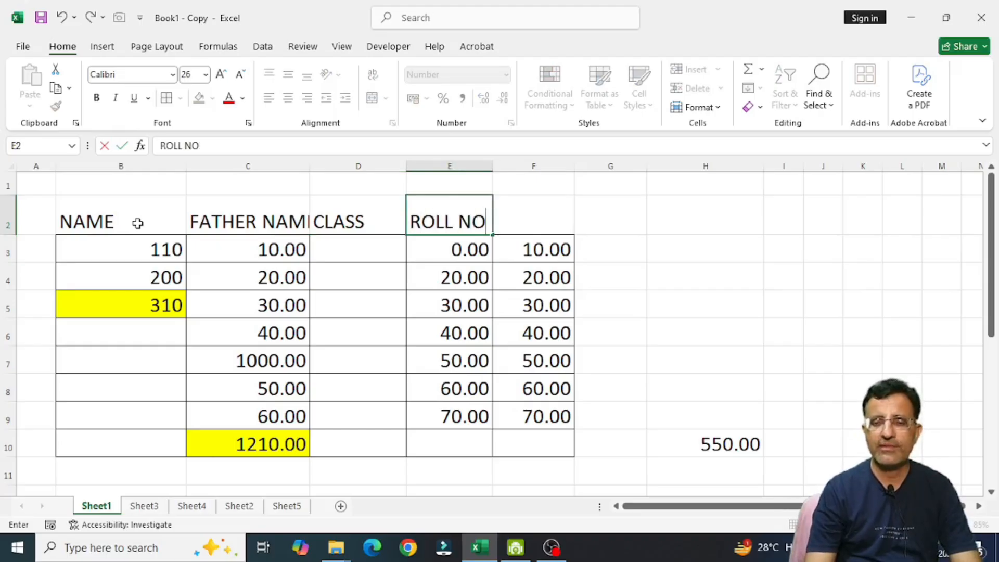
key("Return")
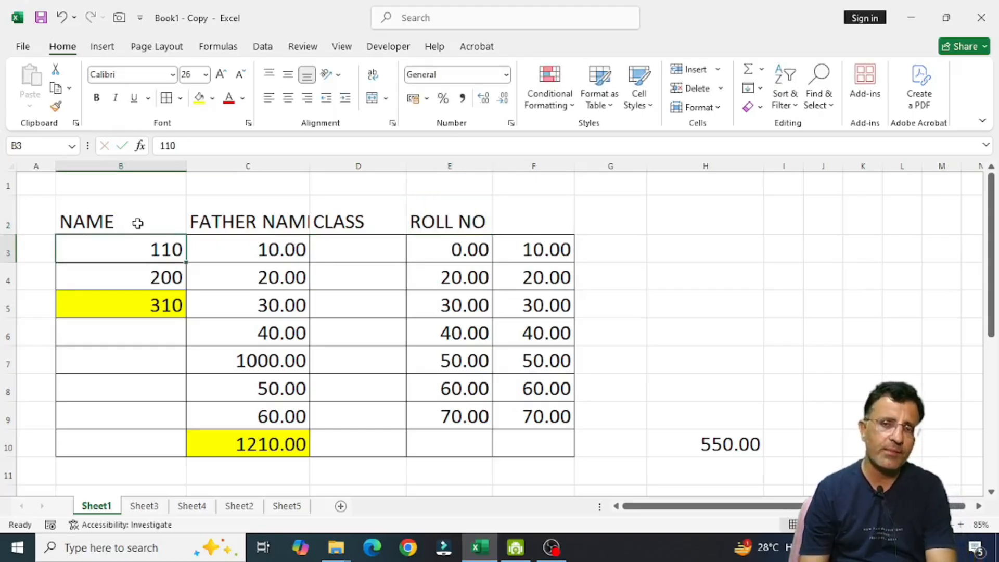
Step: Apply all borders to the header cells B2:F2 and autofit column C to its heading
left_click(317, 293)
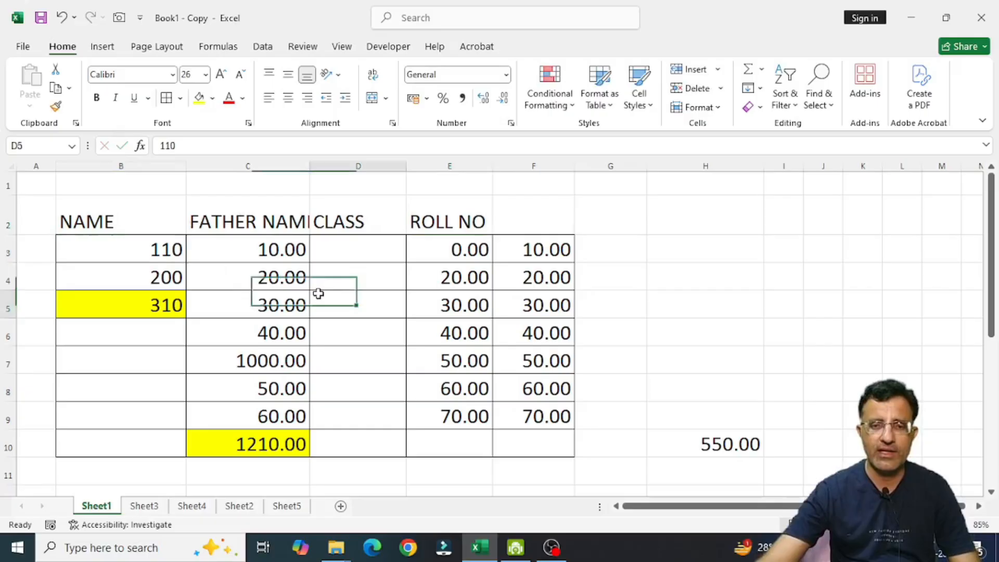
left_click(85, 216)
left_click_drag(254, 237, 513, 221)
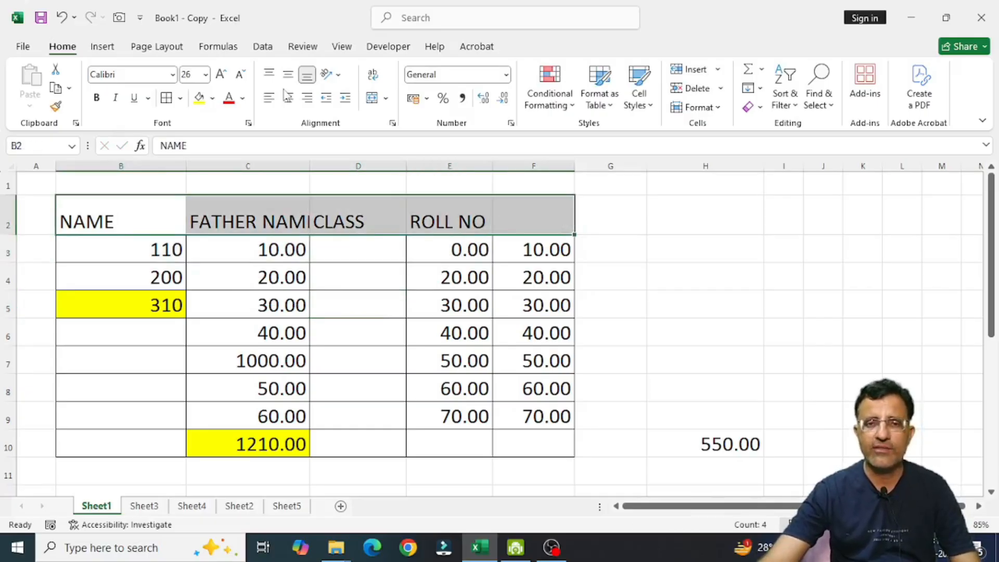
left_click(176, 99)
left_click(315, 286)
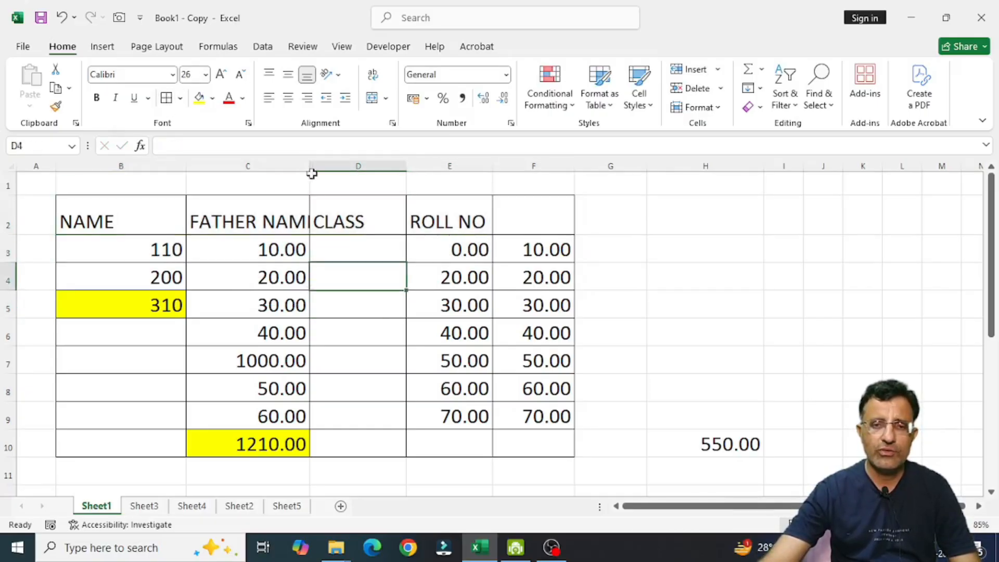
double_click(309, 164)
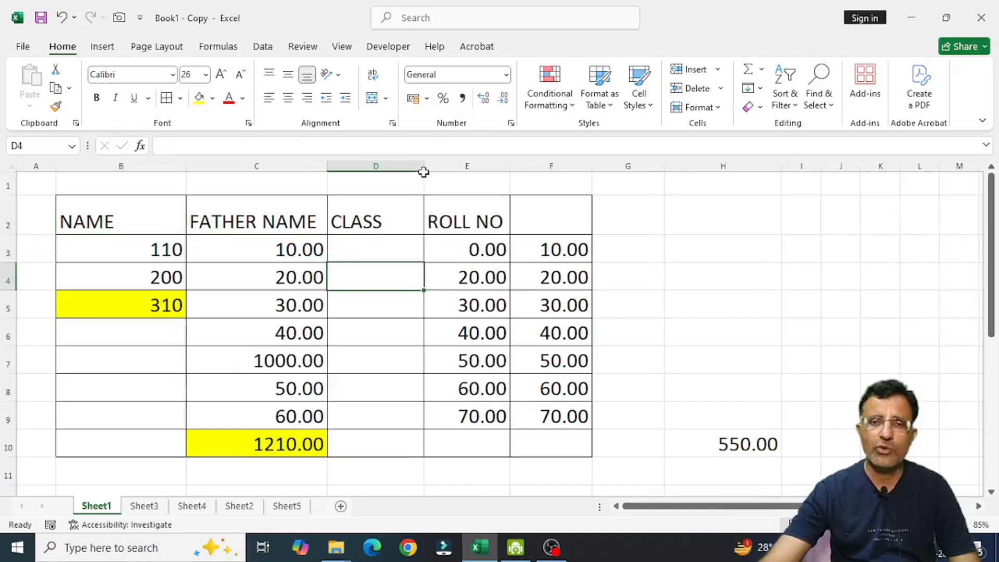
Step: Centre the headings in cells B2:F2 horizontally
left_click_drag(139, 219, 518, 219)
left_click(368, 294)
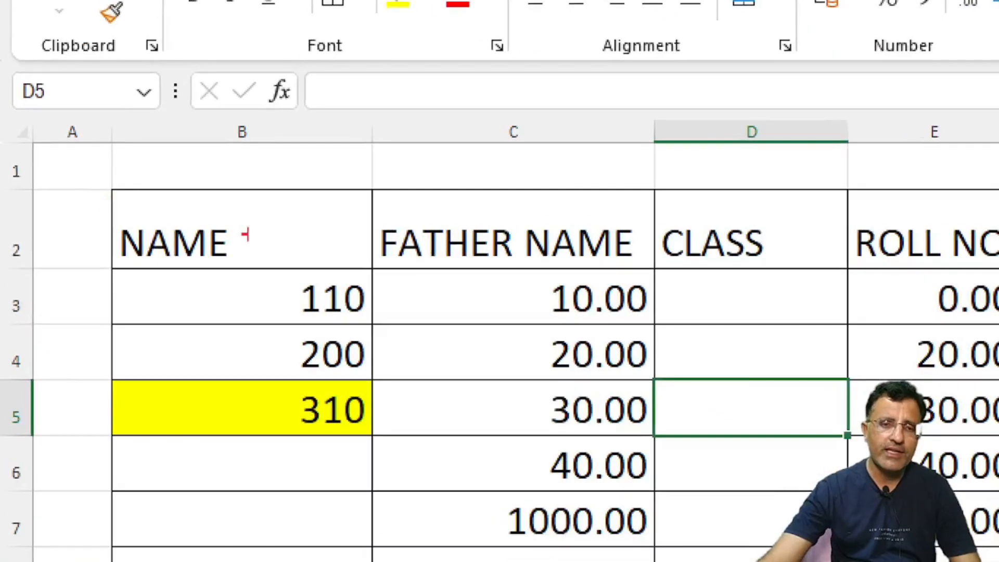
left_click_drag(68, 201, 173, 193)
mouse_move(346, 186)
left_mouse_down()
mouse_move(151, 281)
mouse_move(250, 194)
left_mouse_up()
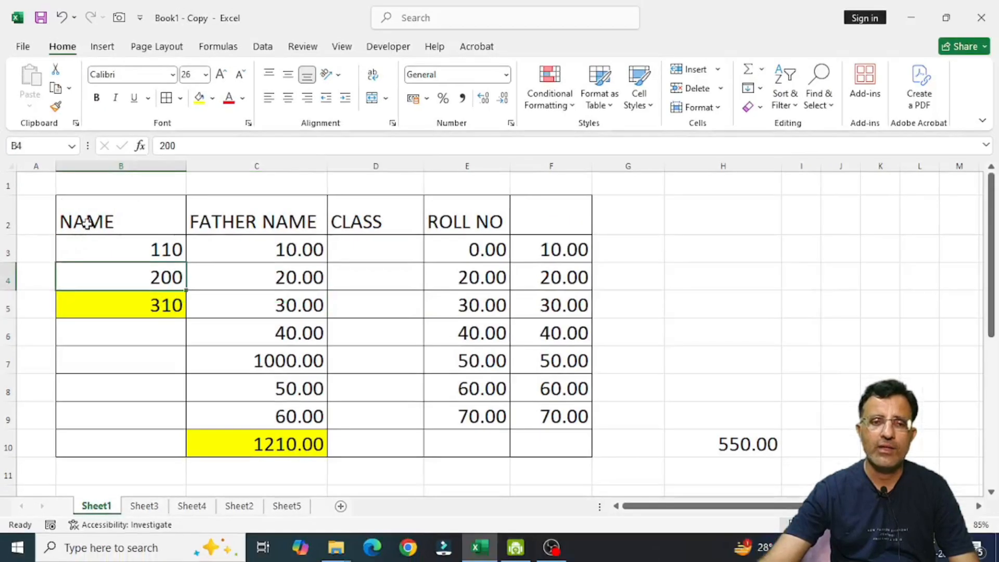
left_click_drag(197, 241, 984, 241)
left_click_drag(492, 221, 524, 222)
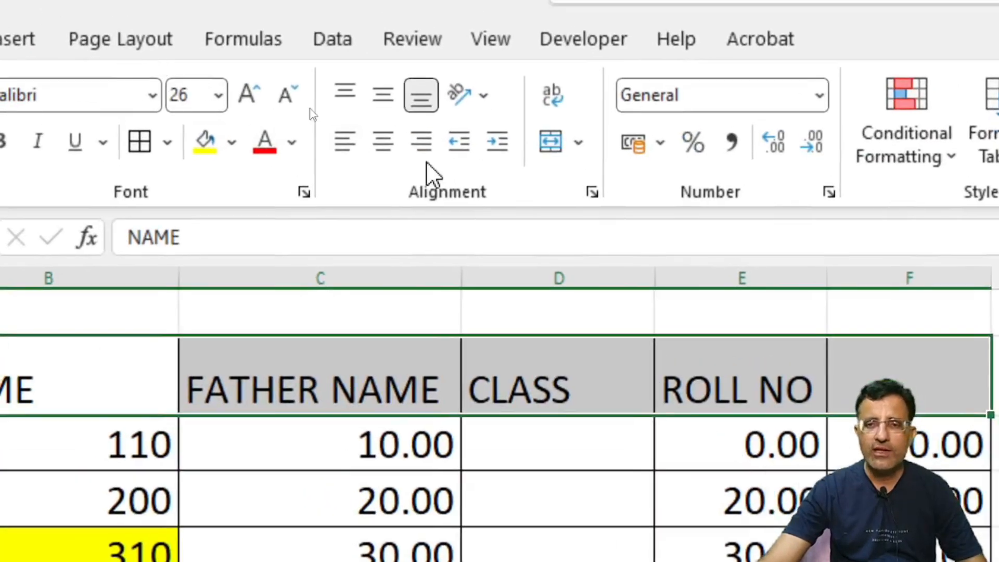
left_click(383, 143)
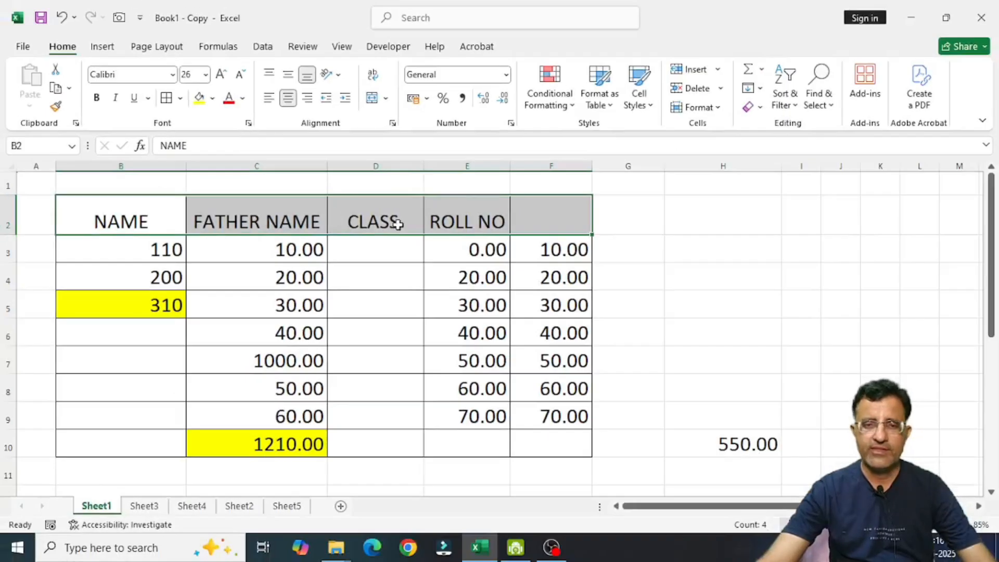
left_click(394, 265)
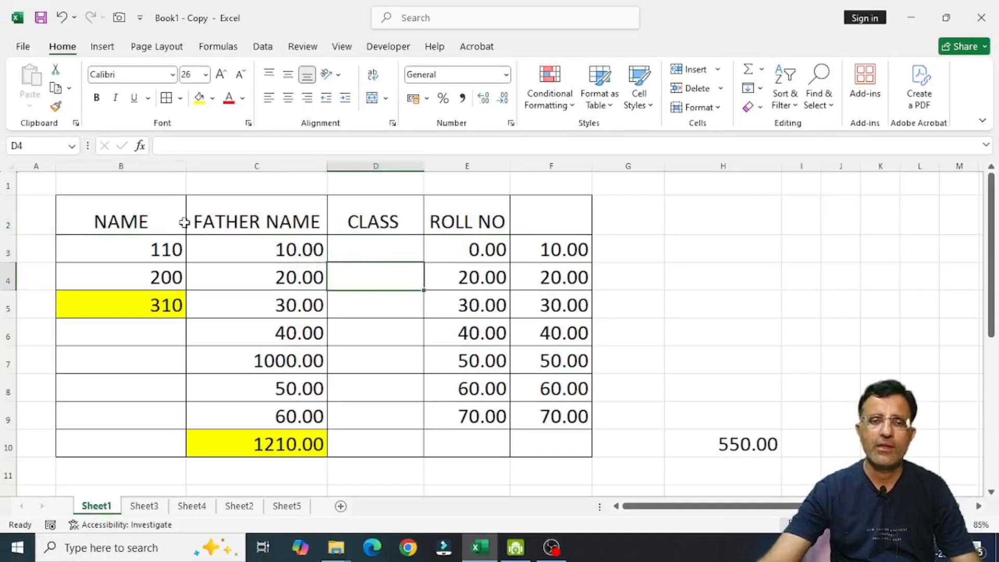
Step: Fill the header cells B2:F2 with blue-gray and set their font colour to dark blue
left_click_drag(184, 223, 543, 224)
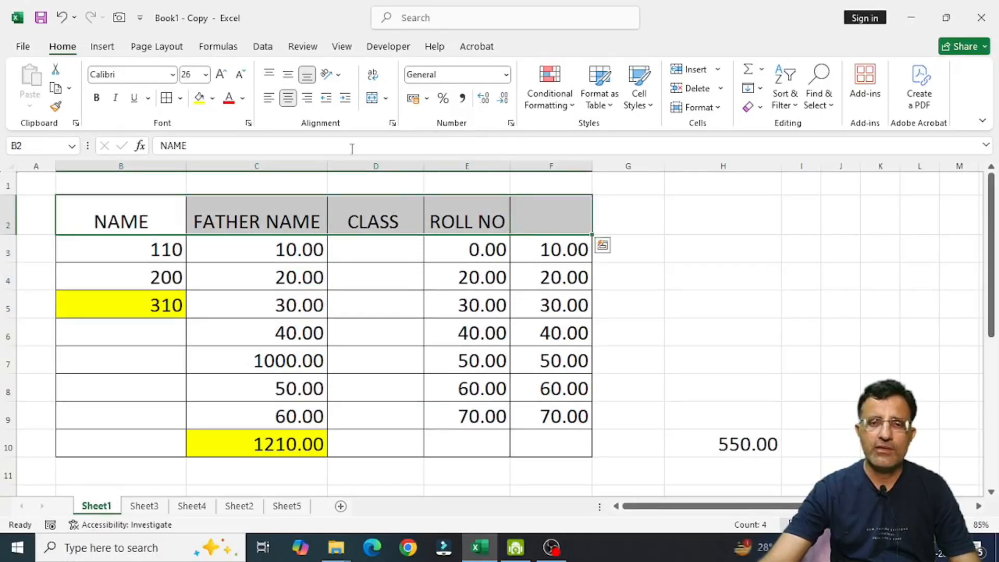
left_click(212, 98)
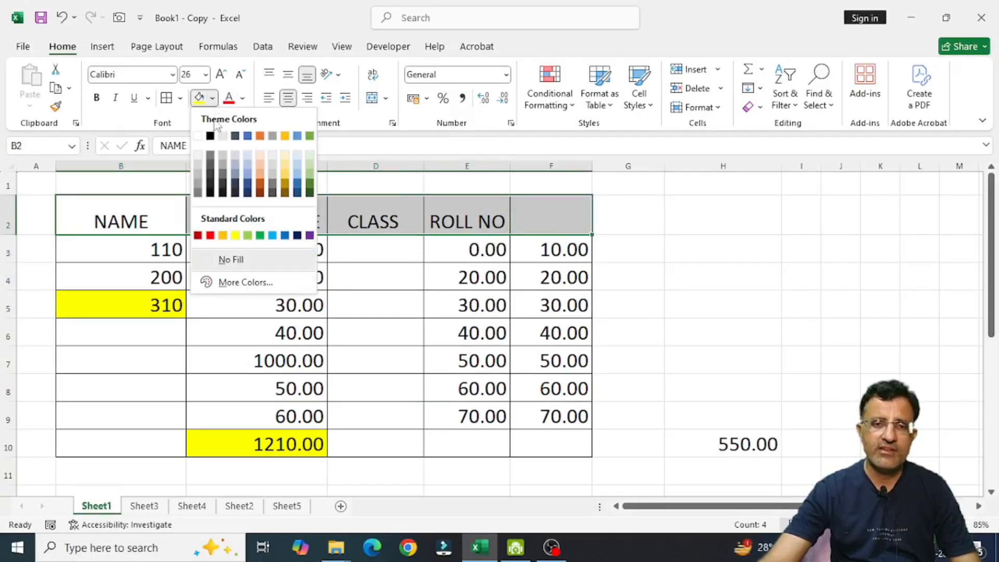
left_click(243, 156)
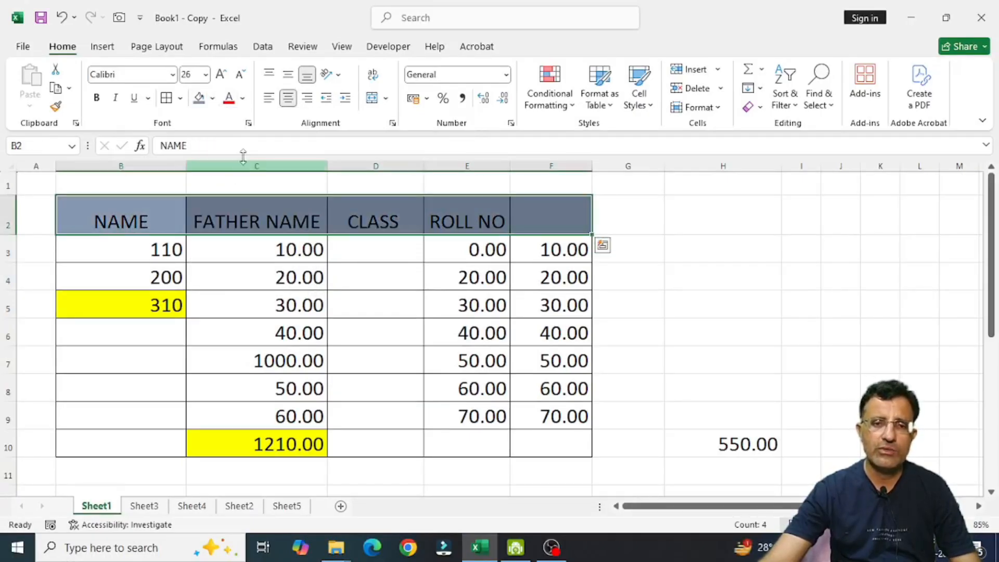
left_click(243, 98)
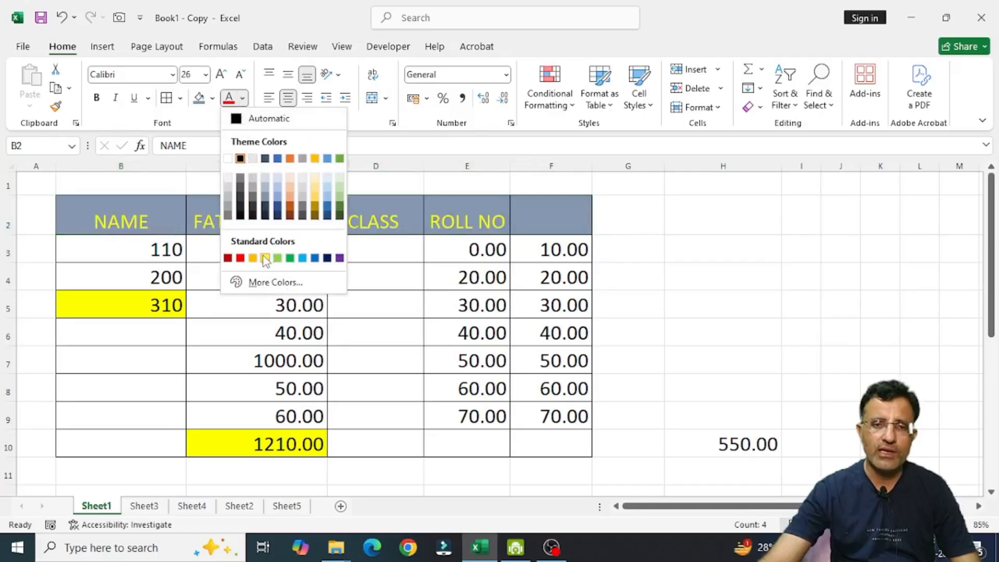
left_click(327, 258)
left_click(312, 268)
Step: Change the font of the header cells B2:F2 to Aachen-Bold
left_click_drag(138, 220, 552, 221)
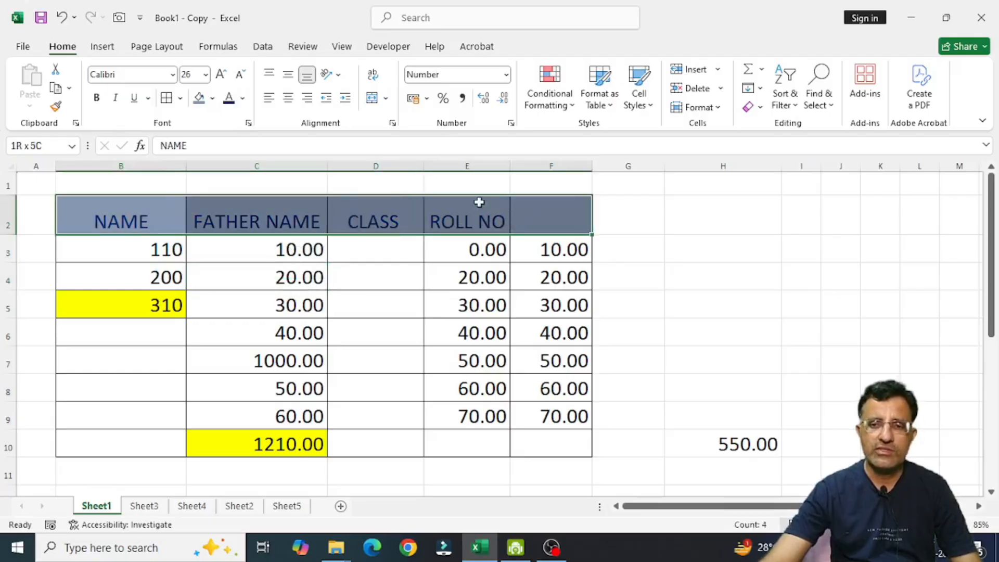
left_click(173, 75)
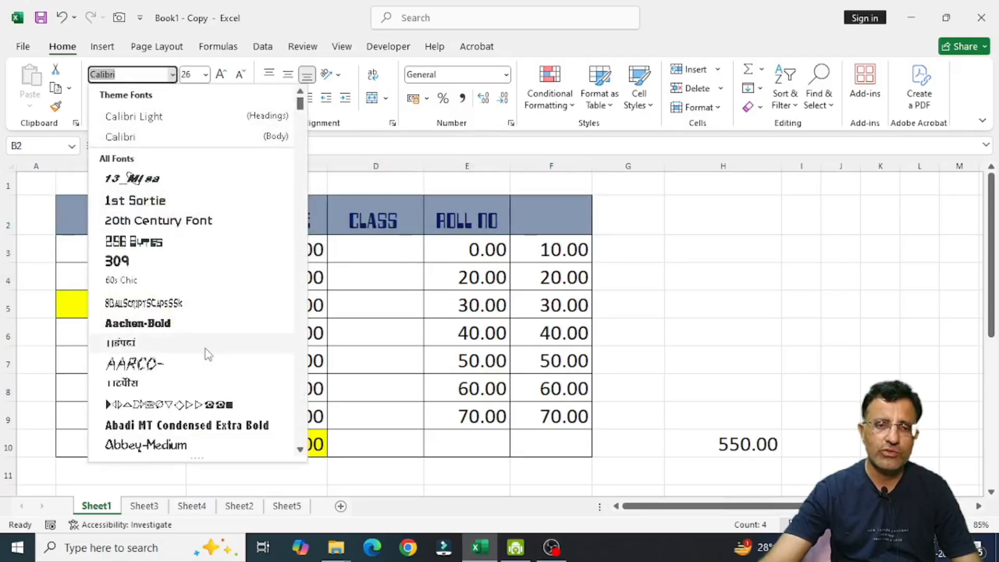
left_click(201, 336)
left_click(322, 268)
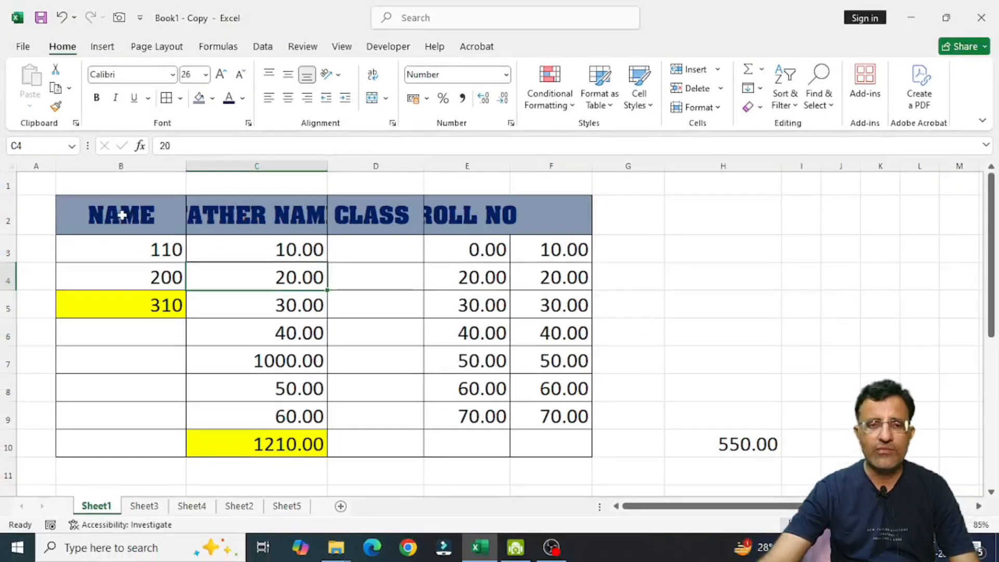
Step: Reduce the font size of the header cells B2:F2 to 14
left_click_drag(122, 215, 513, 215)
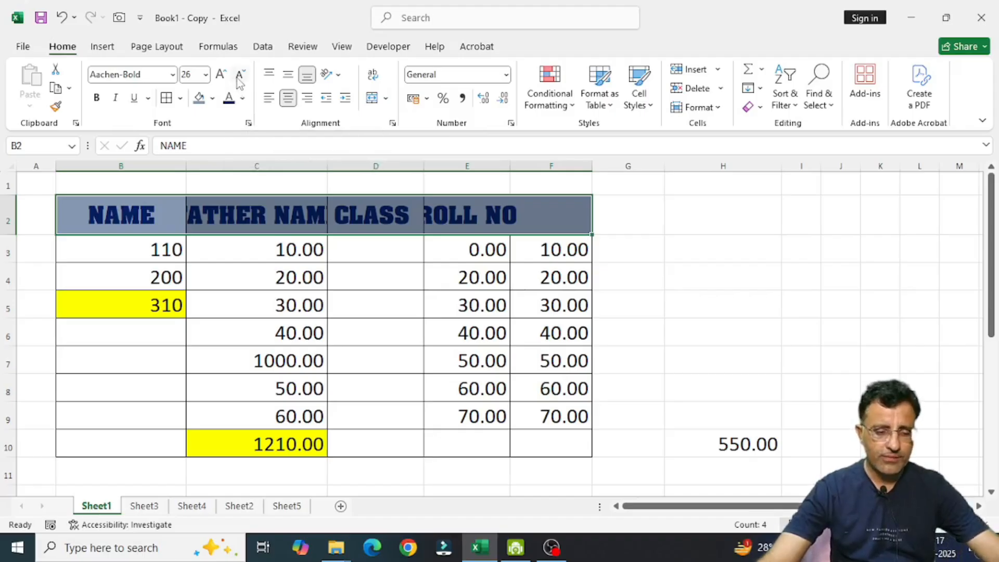
key("ctrl+q")
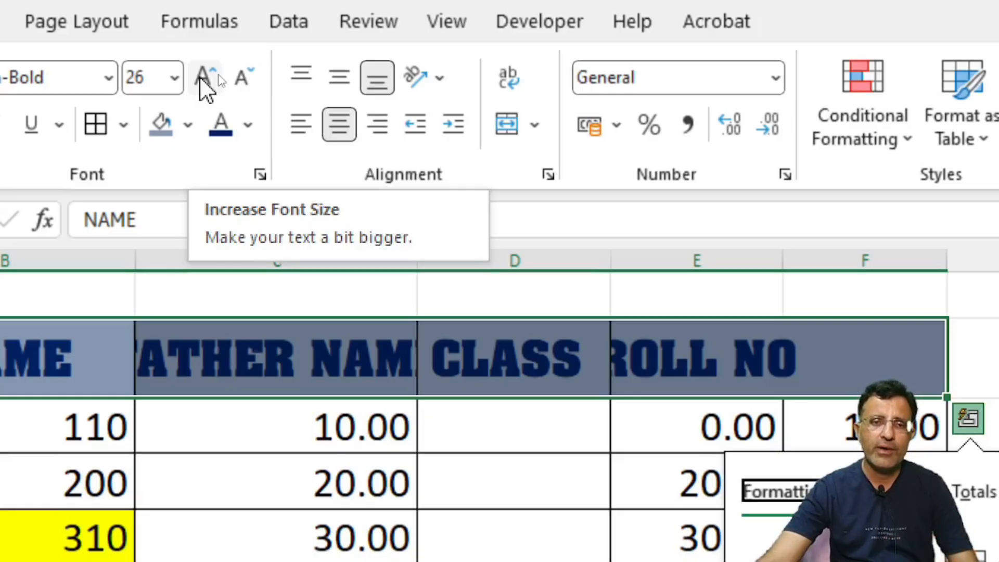
left_click(244, 79)
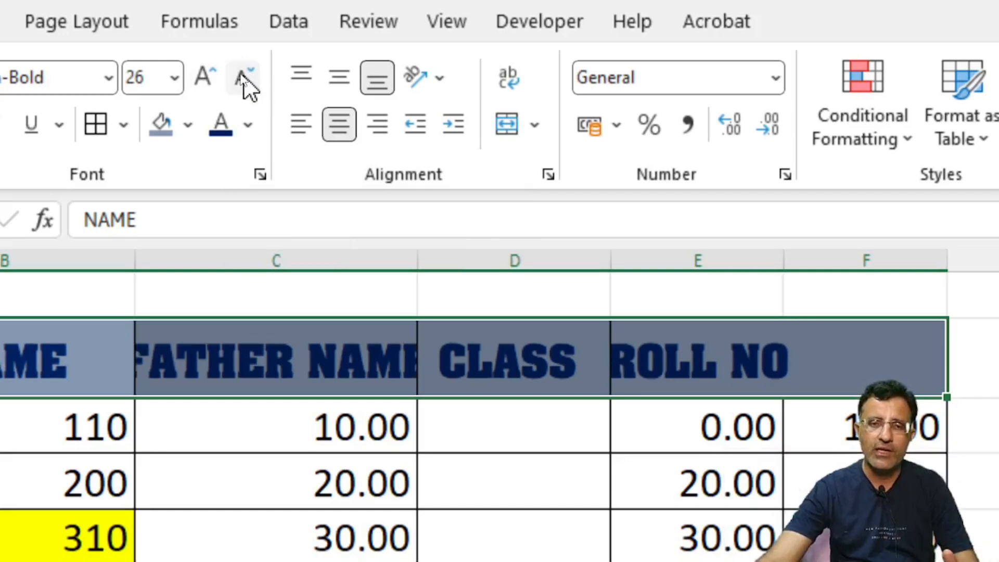
left_click(244, 79)
left_click(244, 80)
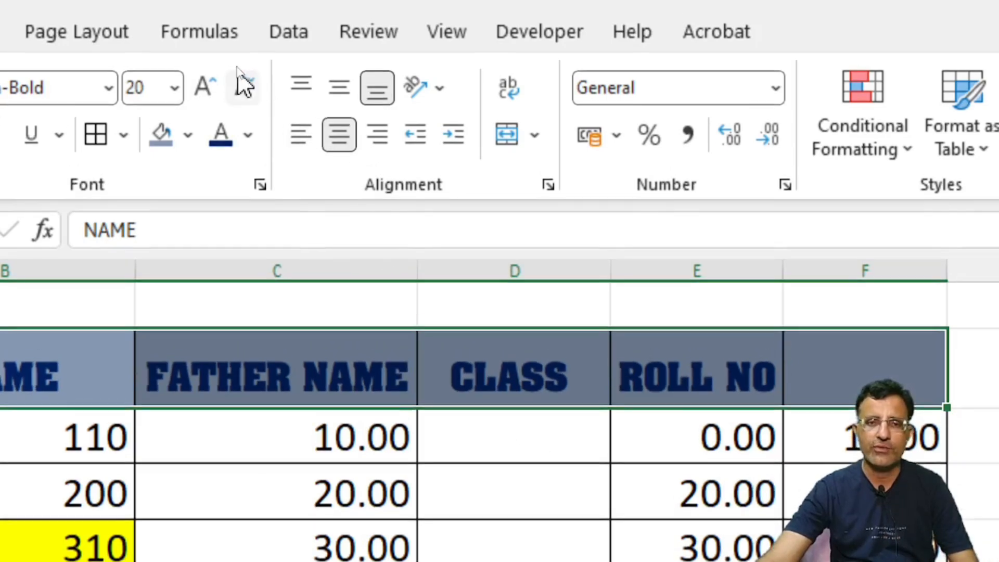
left_click(243, 79)
left_click(243, 79)
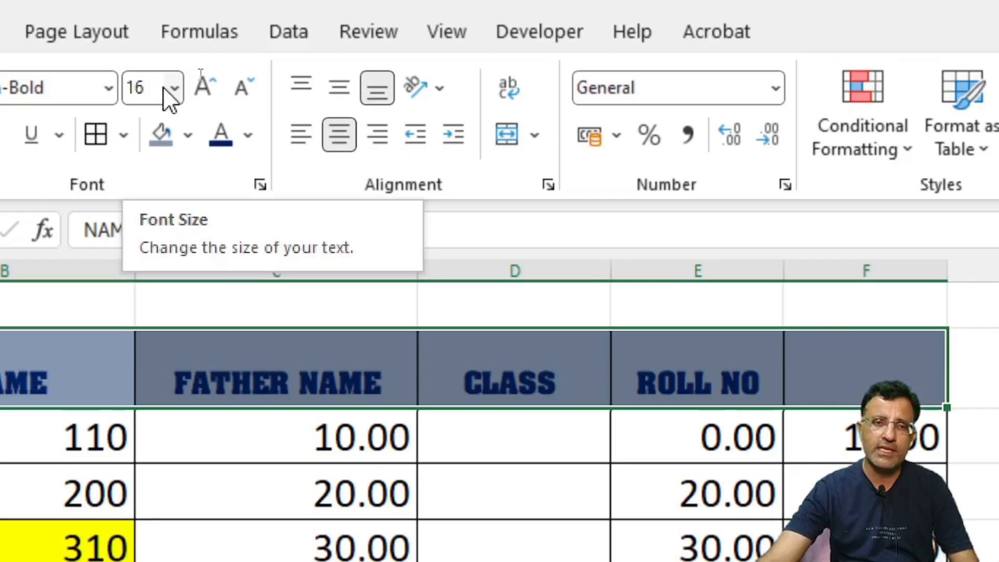
left_click(244, 79)
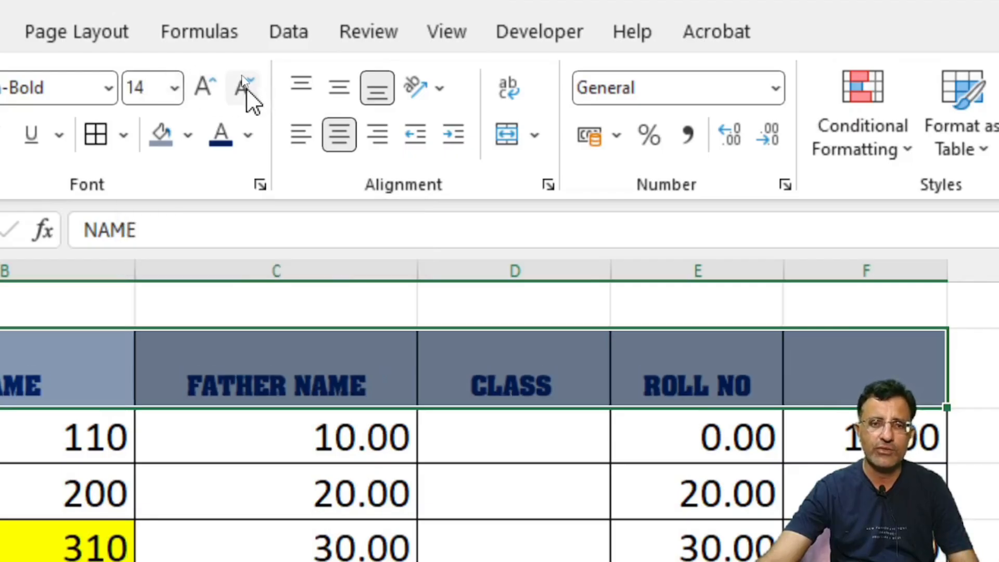
Step: Try smaller and larger font sizes on the header cells B2:F2, settle on 18, and deselect the headings
left_click(244, 79)
left_click(242, 78)
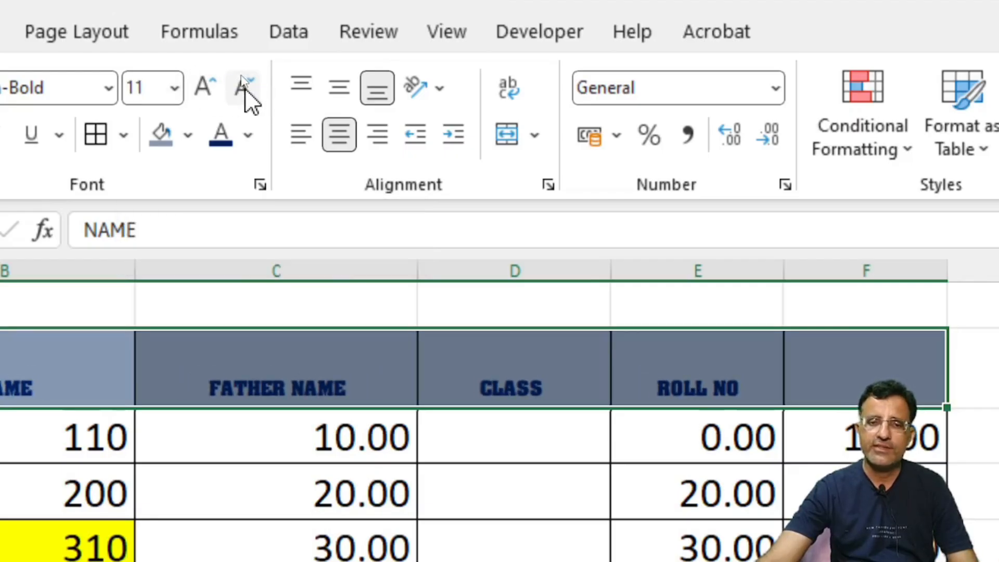
left_click(200, 87)
left_click(197, 88)
left_click(197, 88)
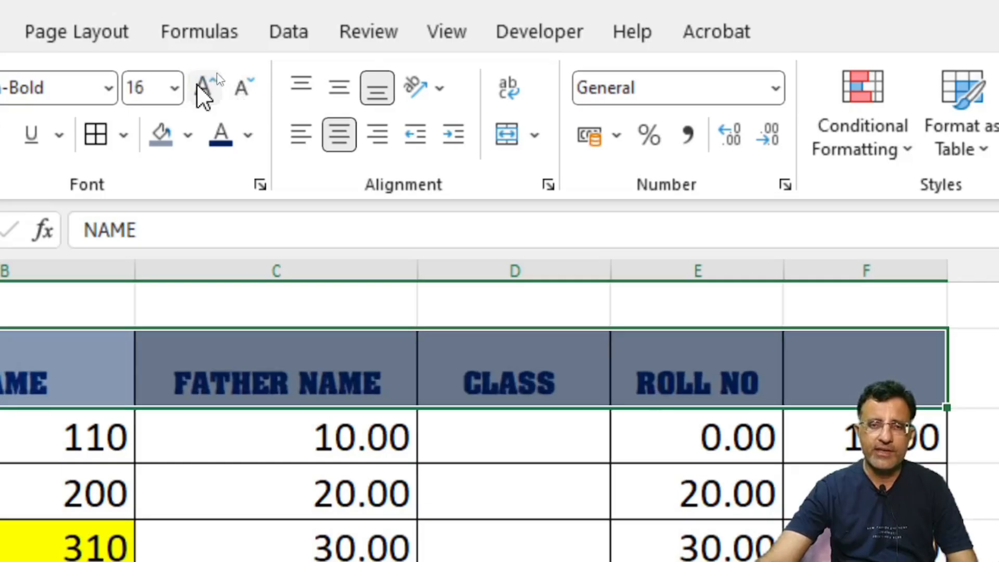
left_click(197, 88)
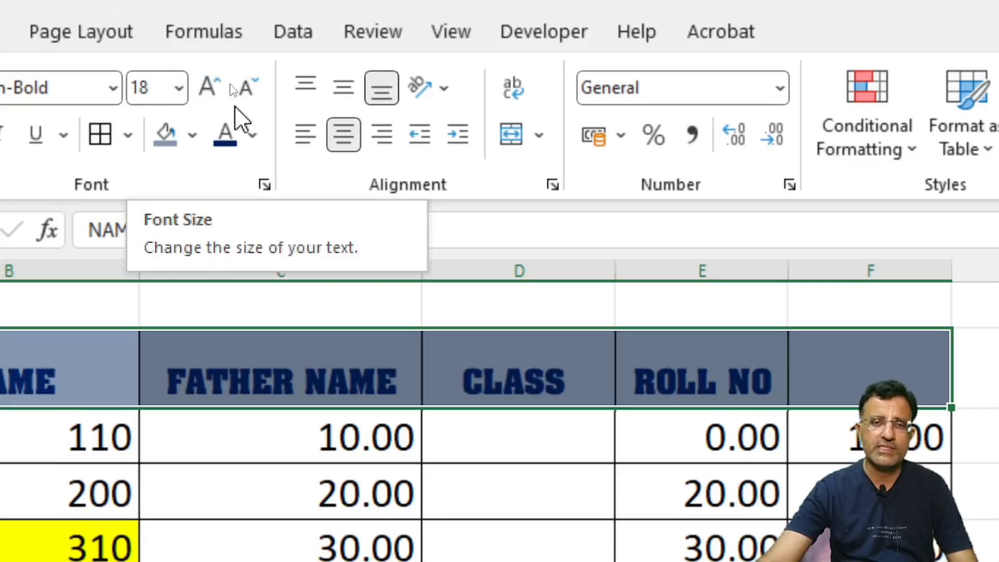
left_click(201, 92)
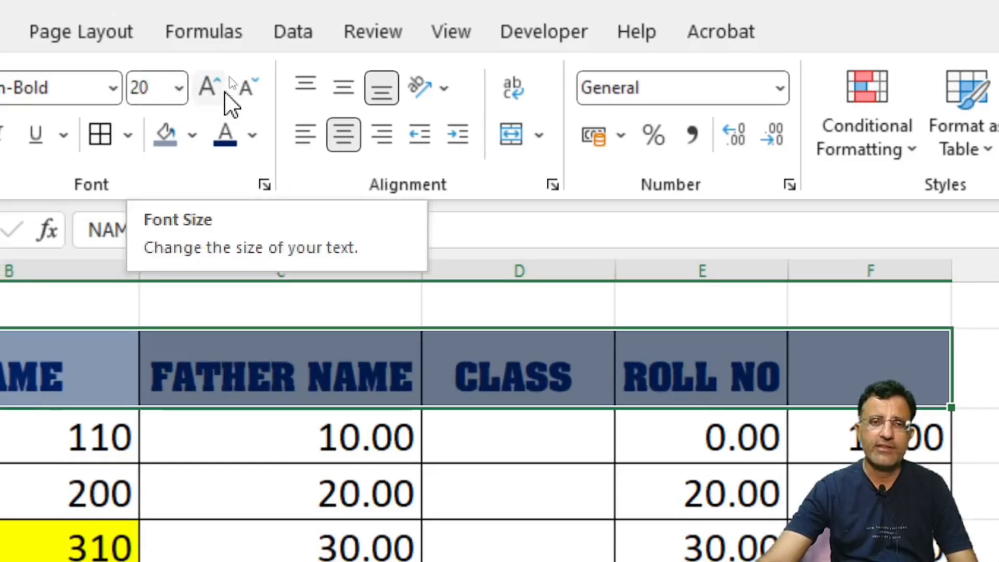
left_click(251, 97)
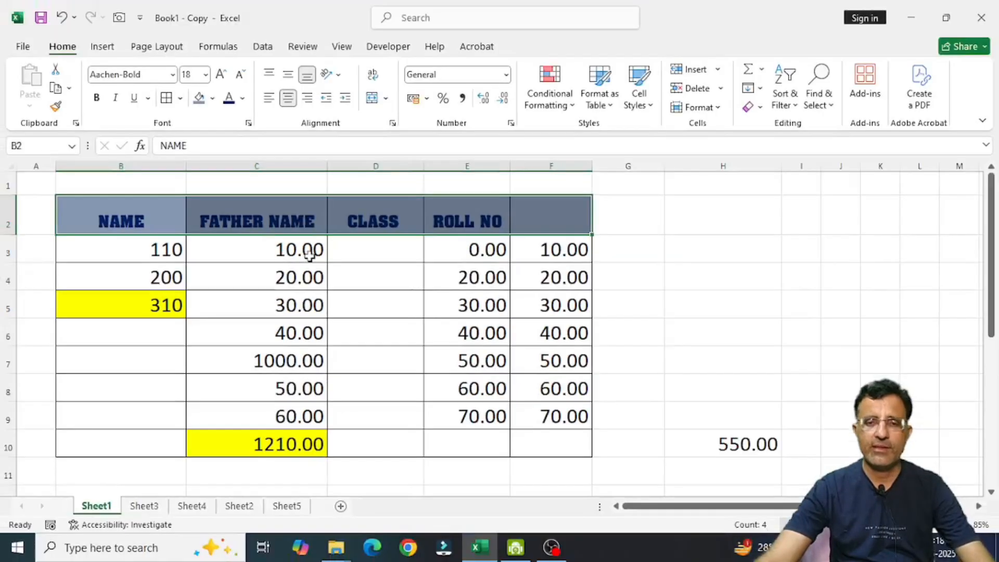
left_click(481, 456)
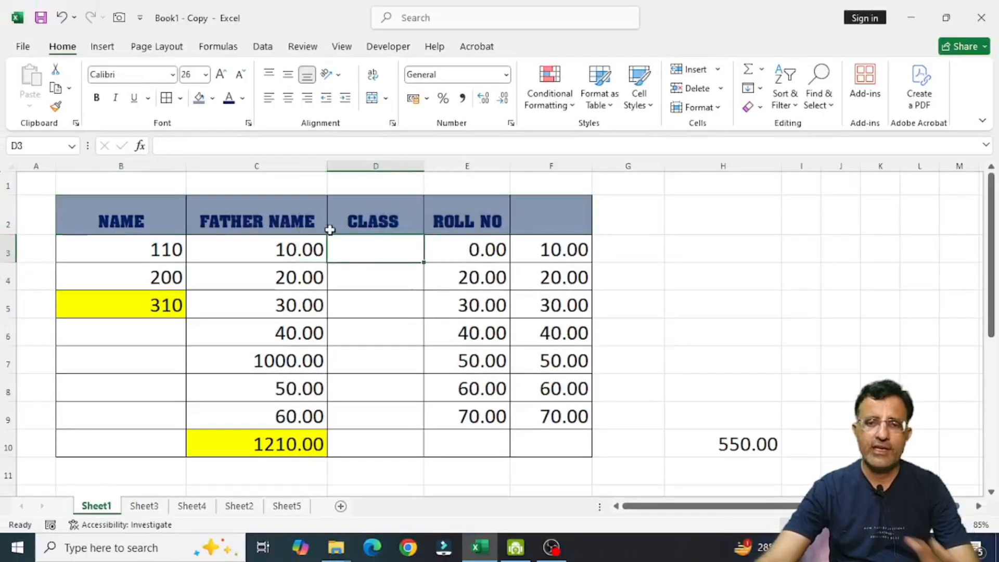